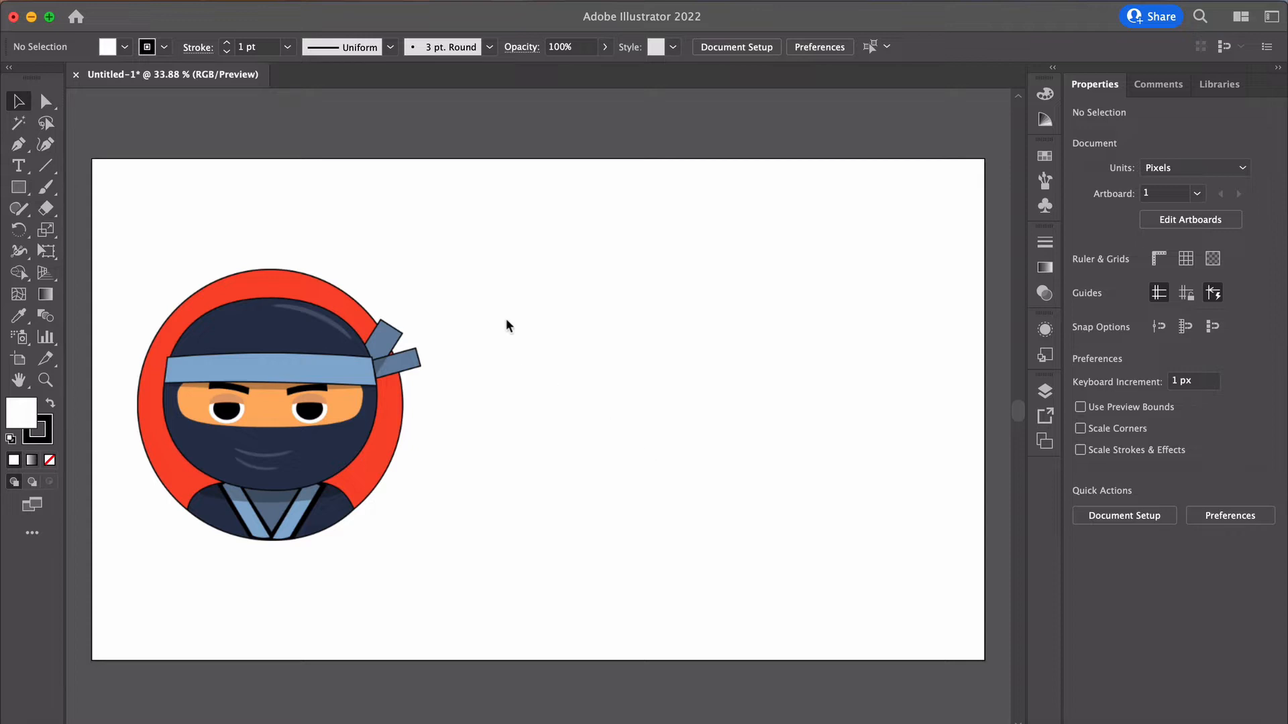
Step: Lock the linked ninja reference image inside Layer 1 while leaving the layer itself unlocked
{"action": "left_click", "coordinate": [280, 363]}
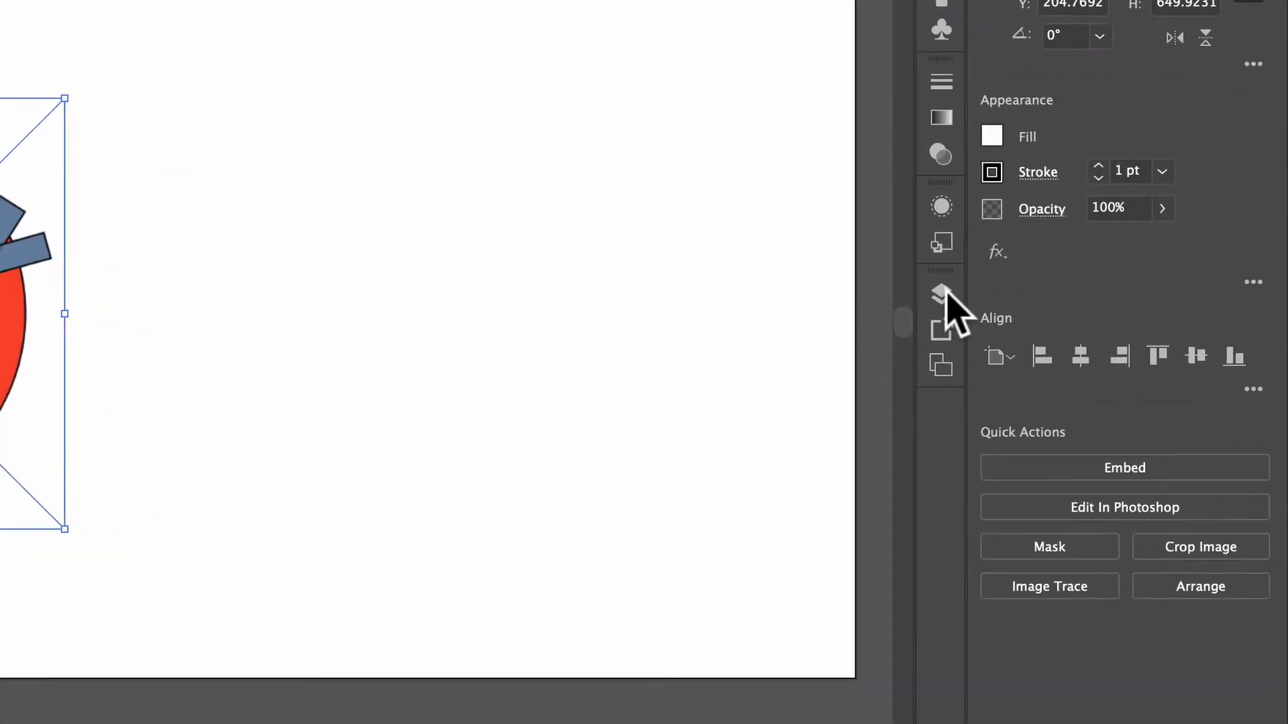
{"action": "left_click", "coordinate": [943, 293]}
{"action": "left_click", "coordinate": [690, 321]}
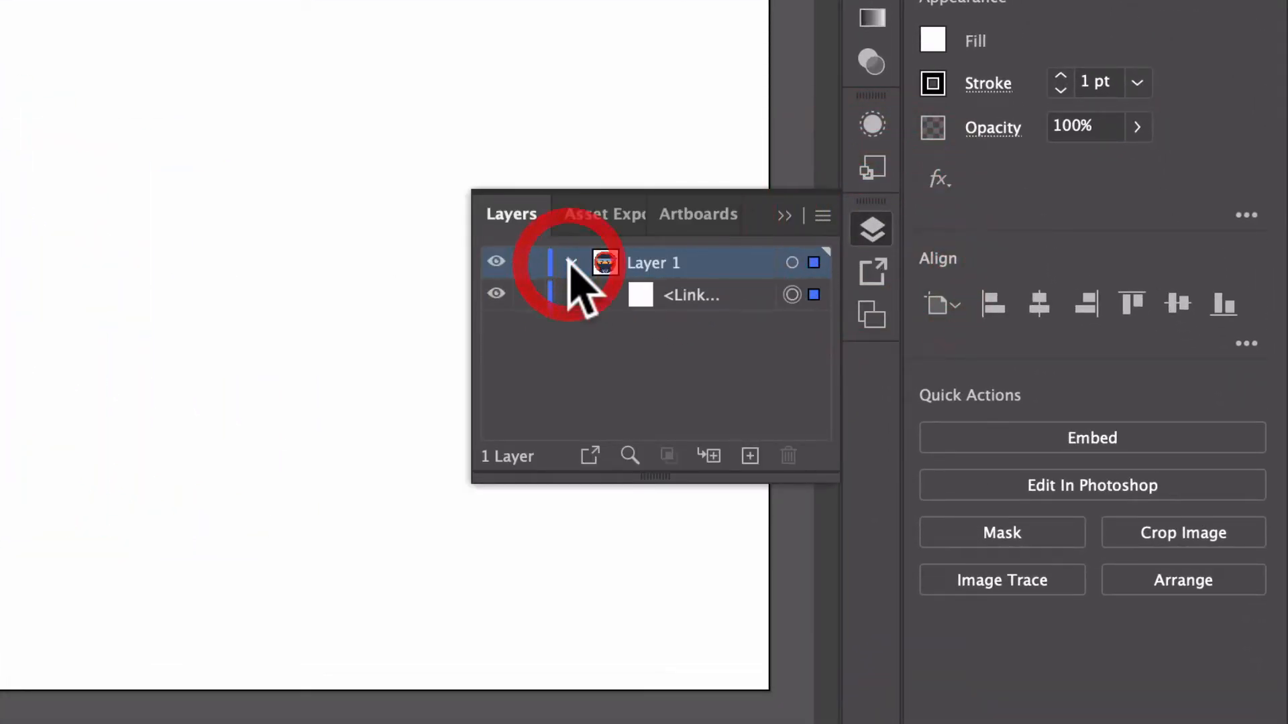
{"action": "left_click", "coordinate": [529, 263]}
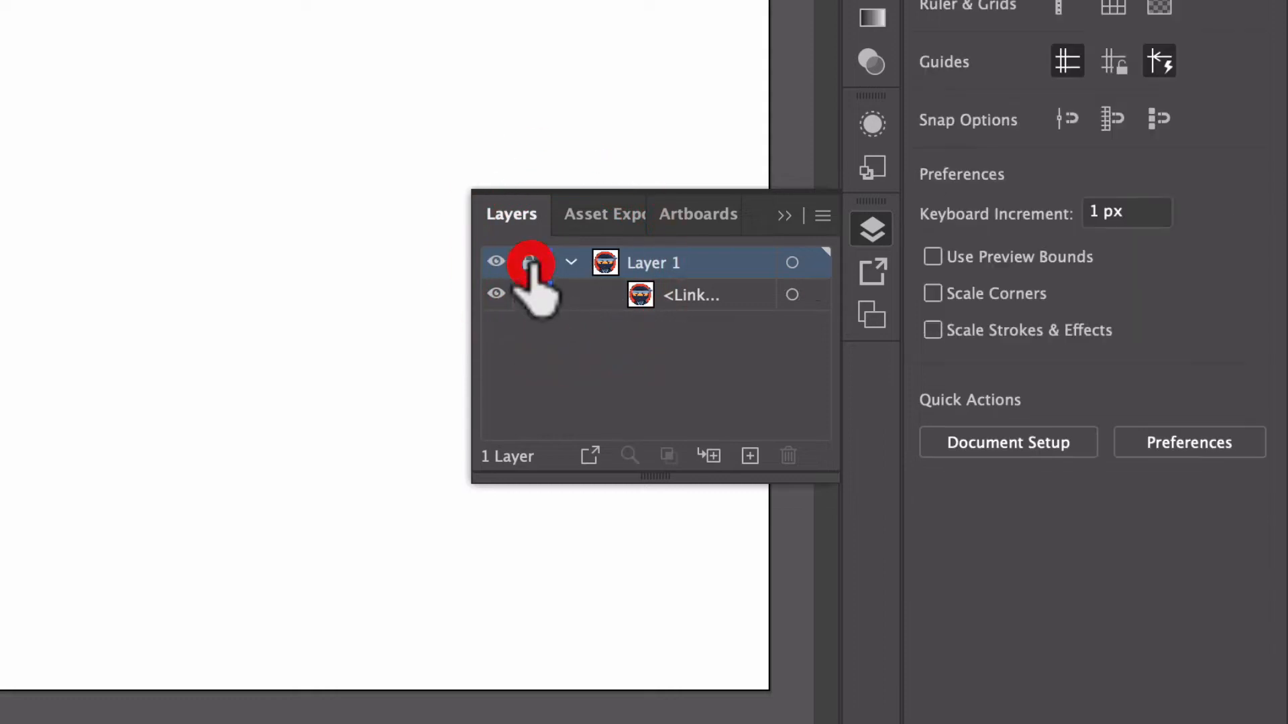
{"action": "left_click", "coordinate": [530, 295]}
{"action": "left_click", "coordinate": [503, 14]}
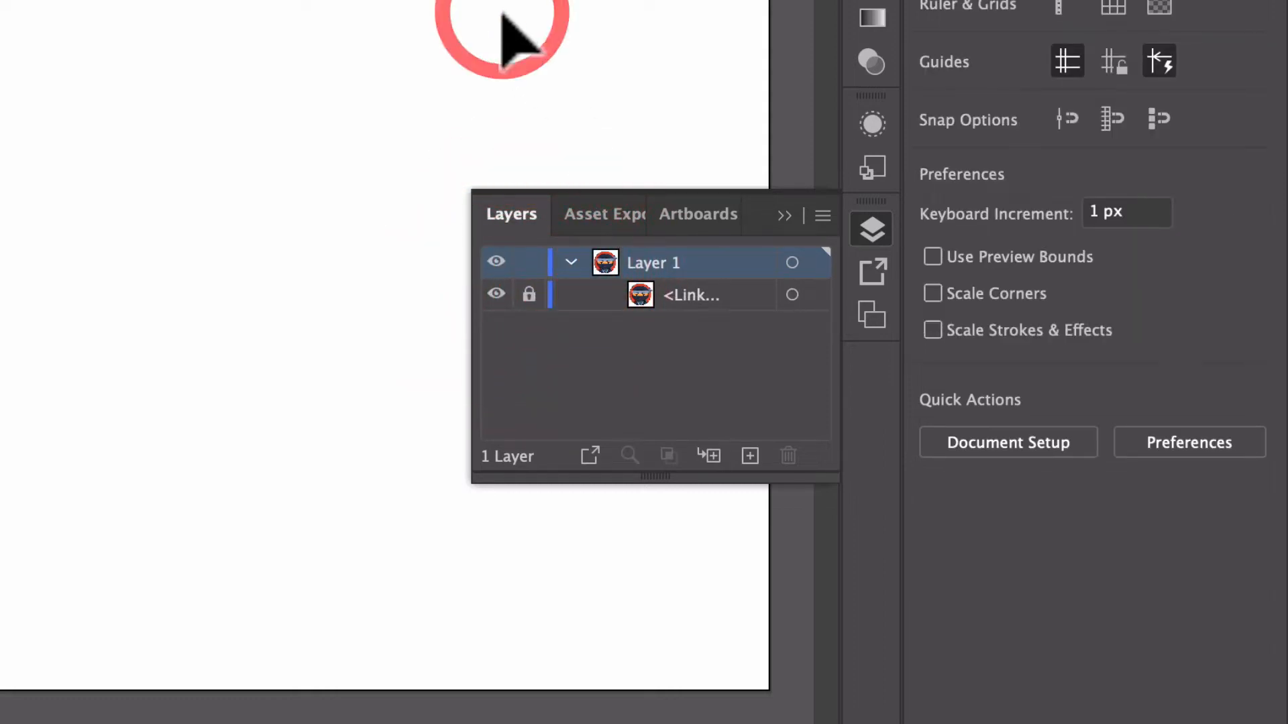
{"action": "left_click", "coordinate": [776, 208]}
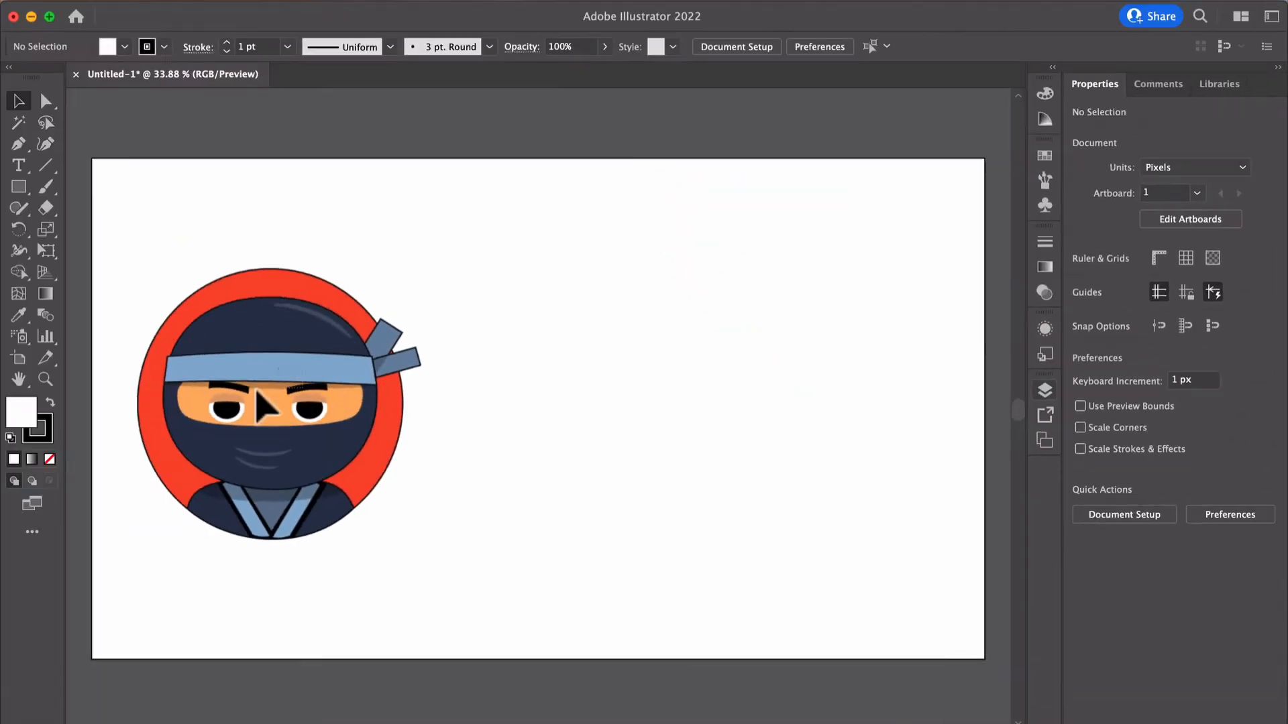
{"action": "left_click", "coordinate": [242, 376]}
Step: Draw a circle about 533 px across on the empty area beside the ninja reference and place it level with the reference
{"action": "left_click_drag", "start_coordinate": [17, 184], "coordinate": [64, 225]}
{"action": "left_click_drag", "start_coordinate": [635, 310], "coordinate": [883, 517]}
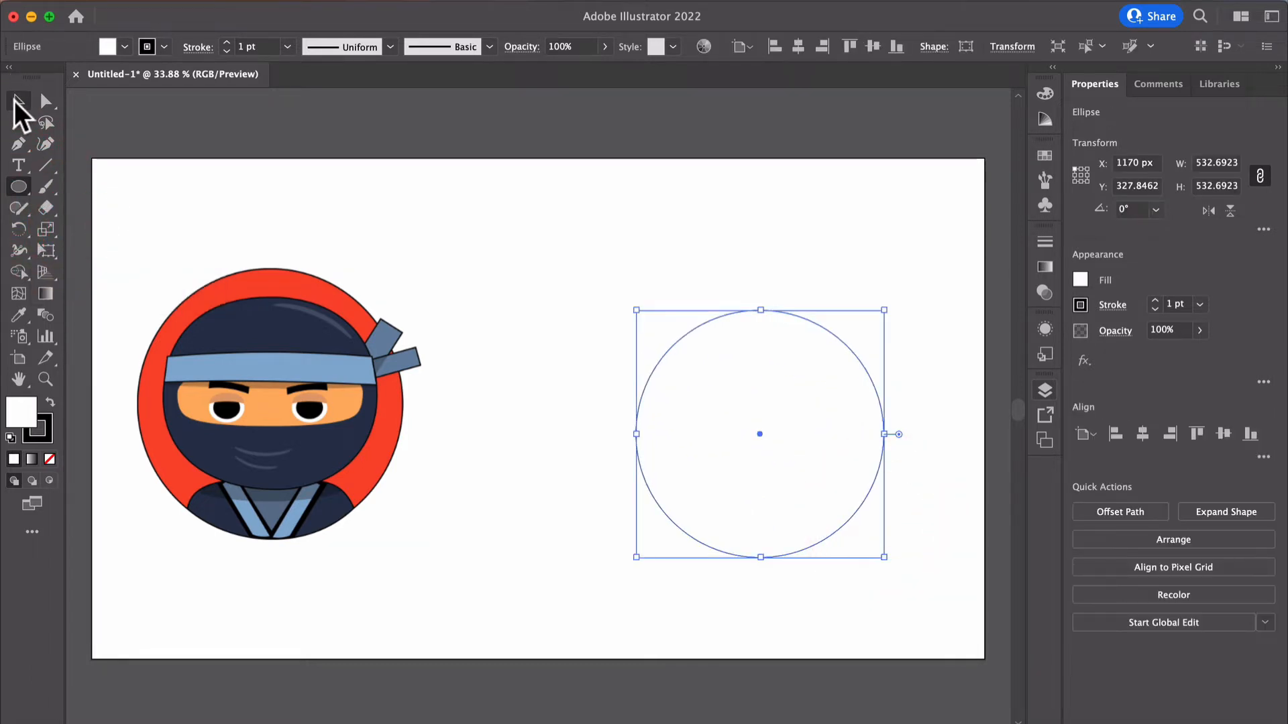
{"action": "left_click", "coordinate": [16, 102]}
{"action": "left_click_drag", "start_coordinate": [727, 394], "coordinate": [716, 355]}
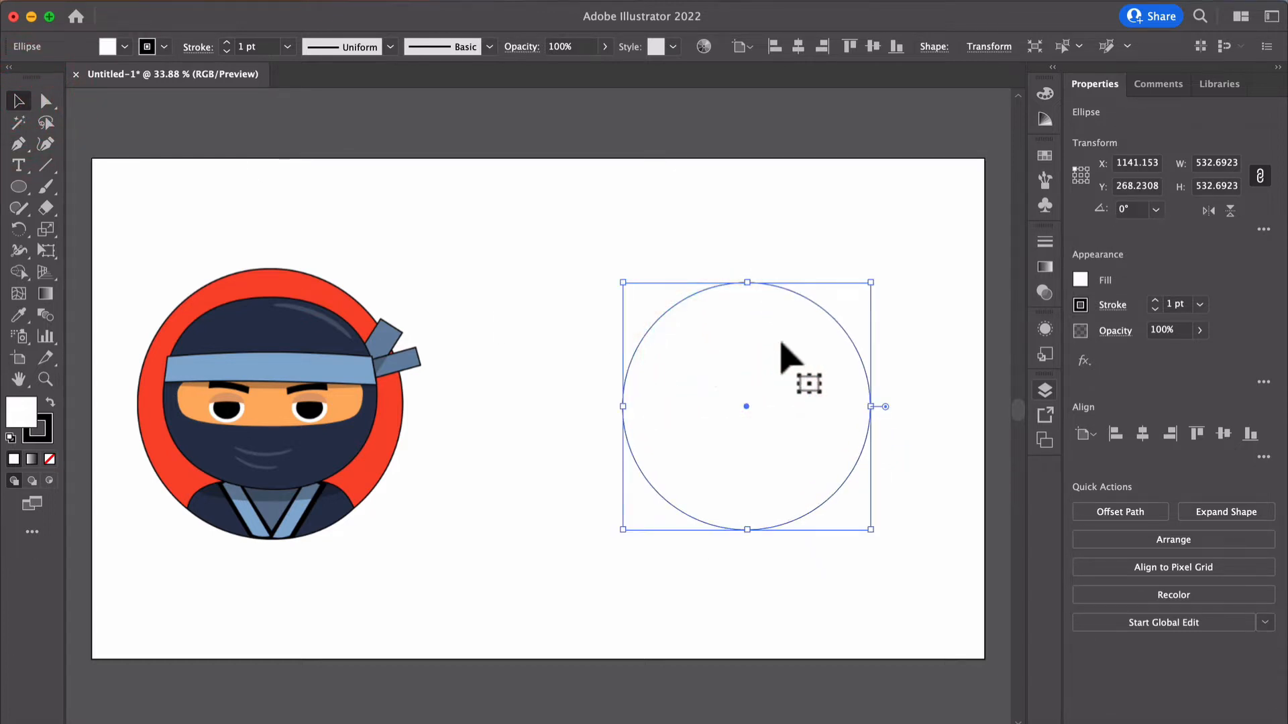
Step: Fill the new circle with the red sampled from the reference image's background circle
{"action": "left_click", "coordinate": [19, 314]}
{"action": "left_click", "coordinate": [262, 284]}
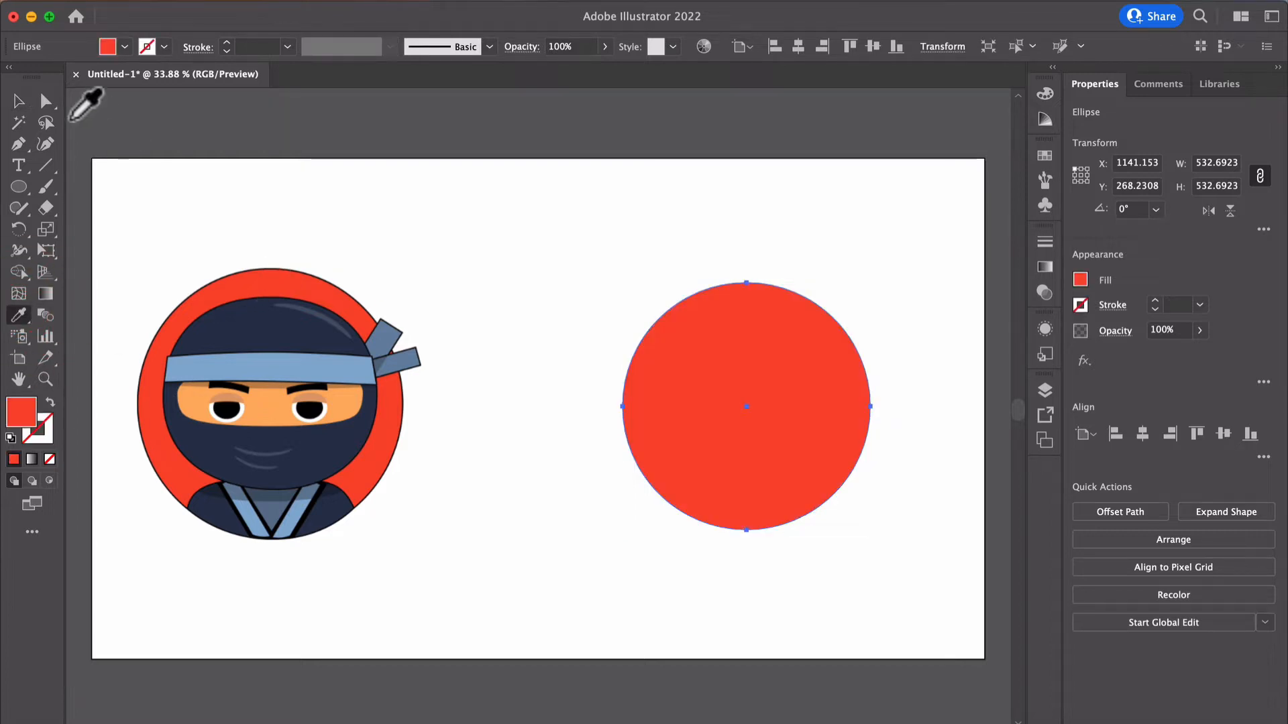
{"action": "left_click", "coordinate": [19, 100]}
{"action": "left_click", "coordinate": [411, 184]}
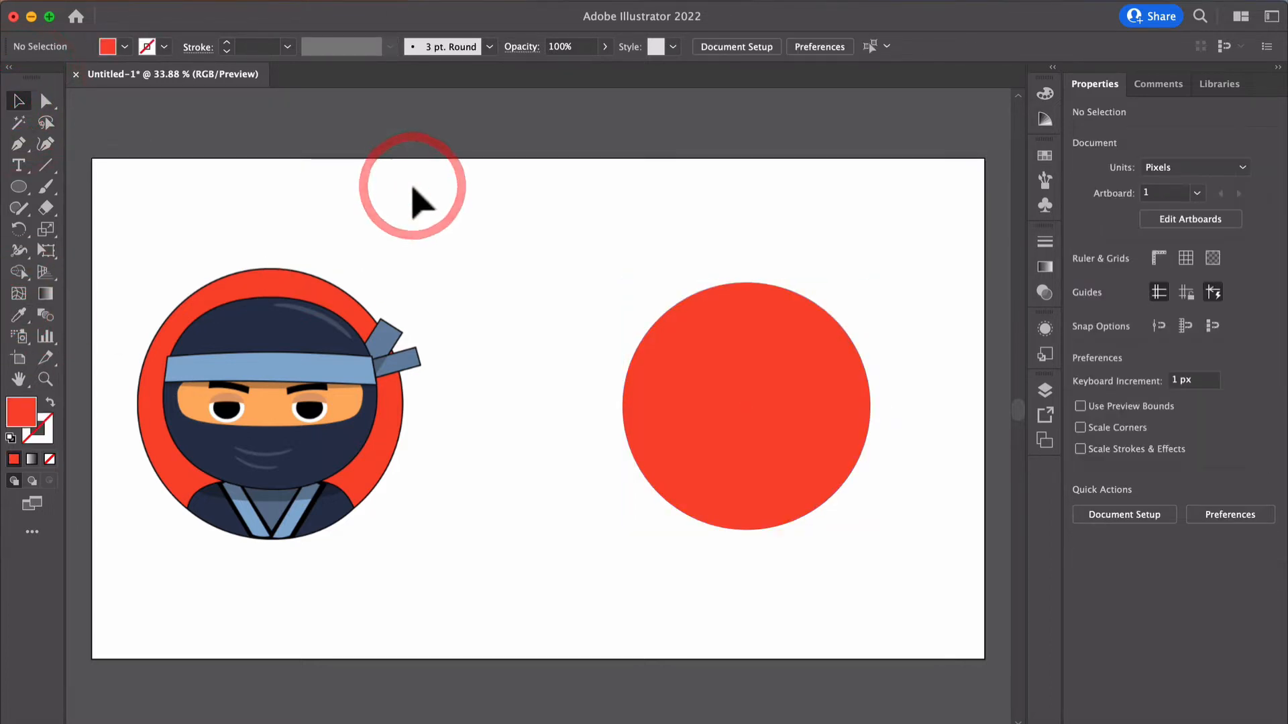
Step: Give the red circle a black 3 pt stroke
{"action": "left_click", "coordinate": [714, 363]}
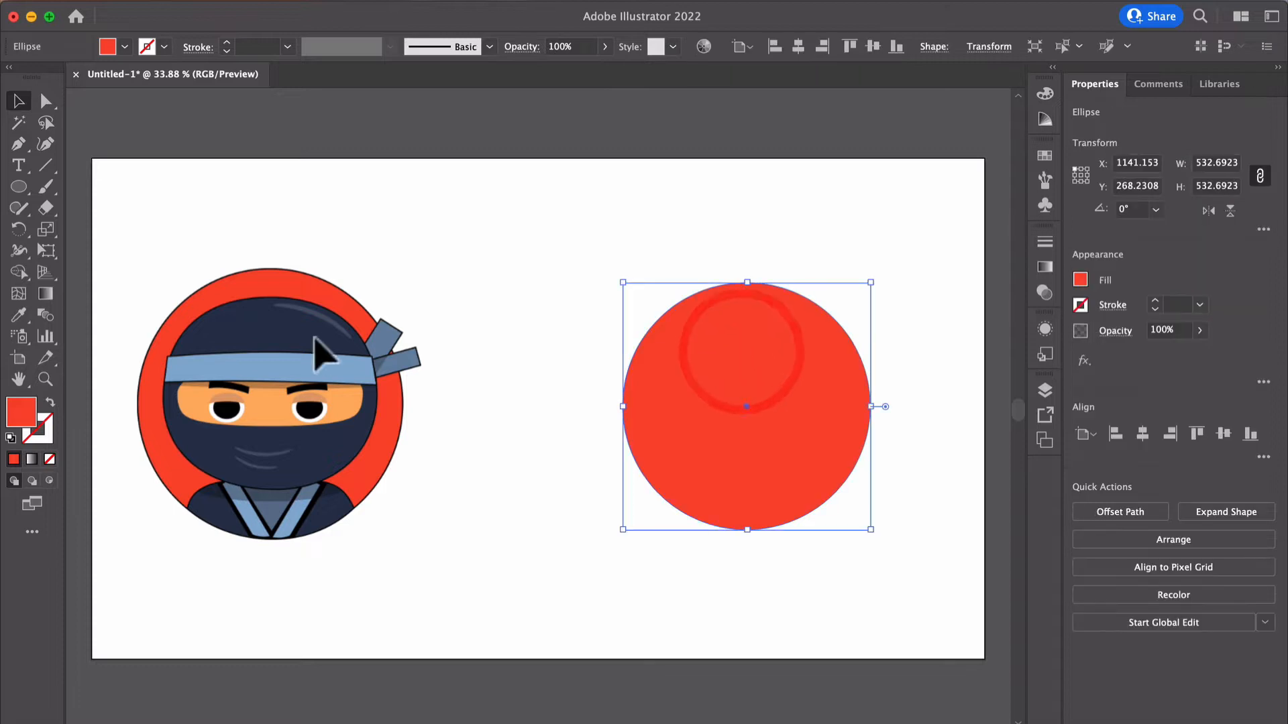
{"action": "left_click", "coordinate": [41, 436]}
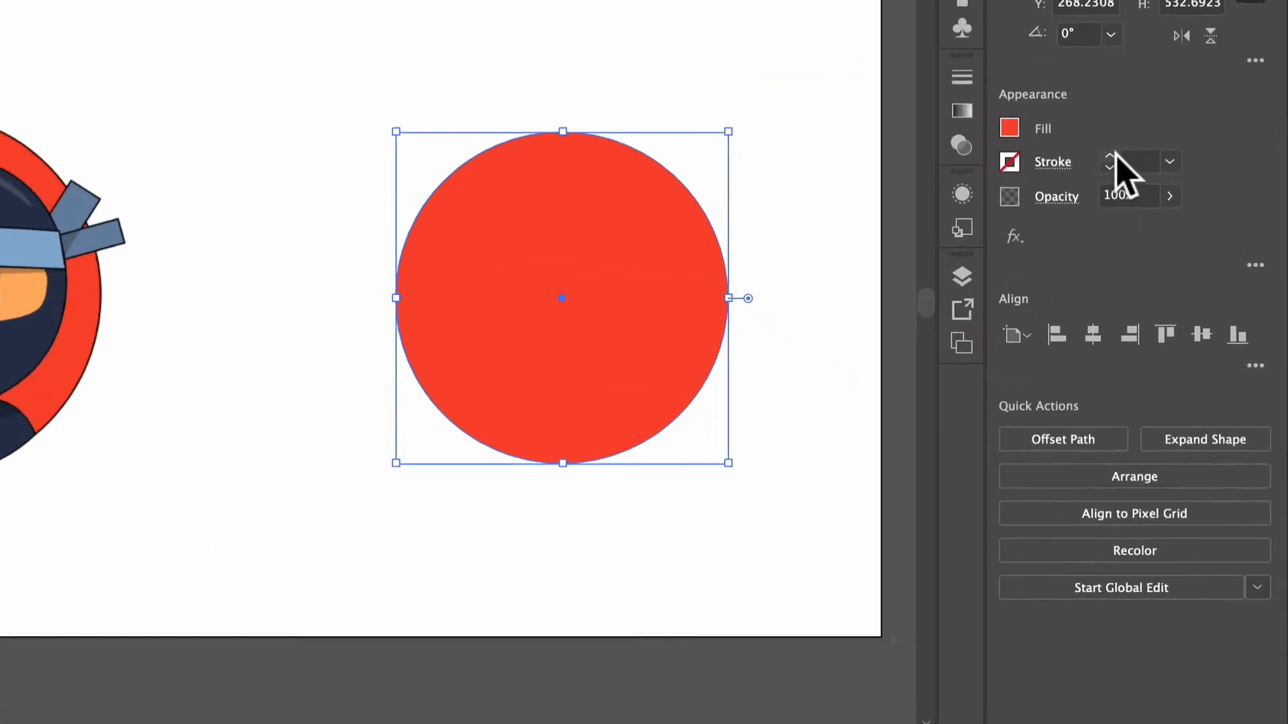
{"action": "left_click", "coordinate": [1155, 300]}
{"action": "left_click", "coordinate": [1155, 300]}
{"action": "left_click", "coordinate": [1087, 82]}
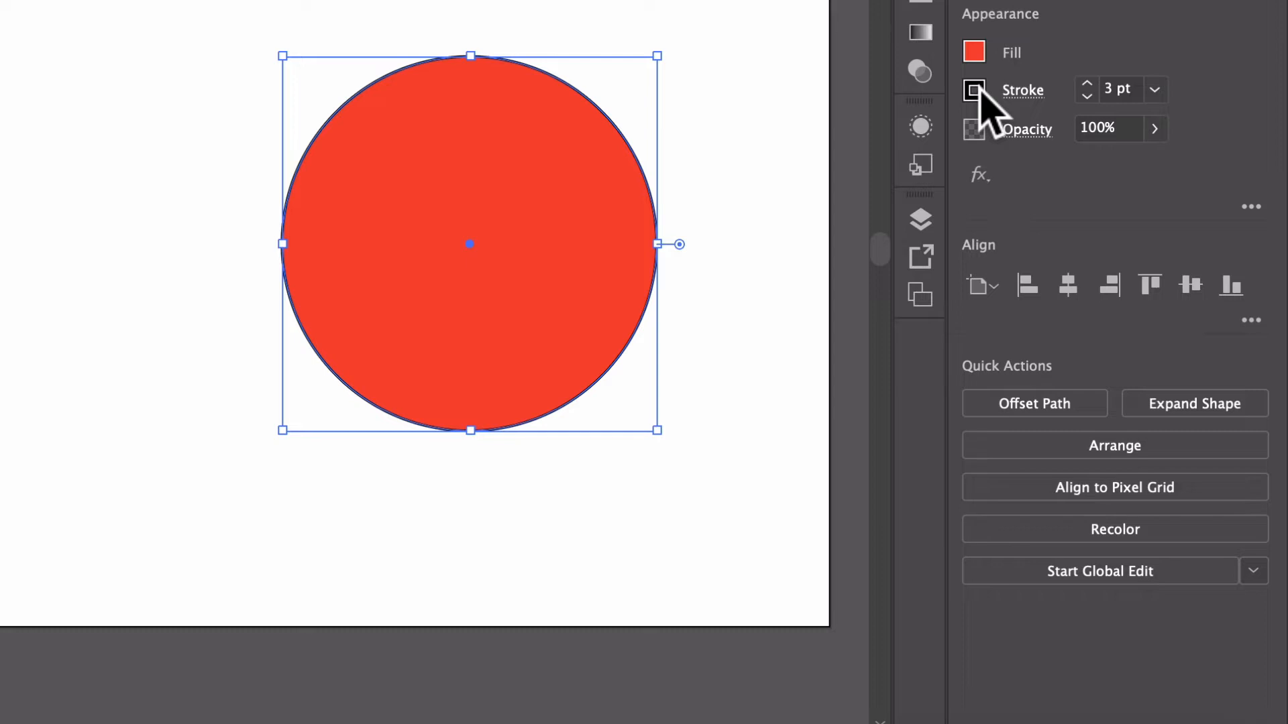
{"action": "left_click", "coordinate": [1109, 1]}
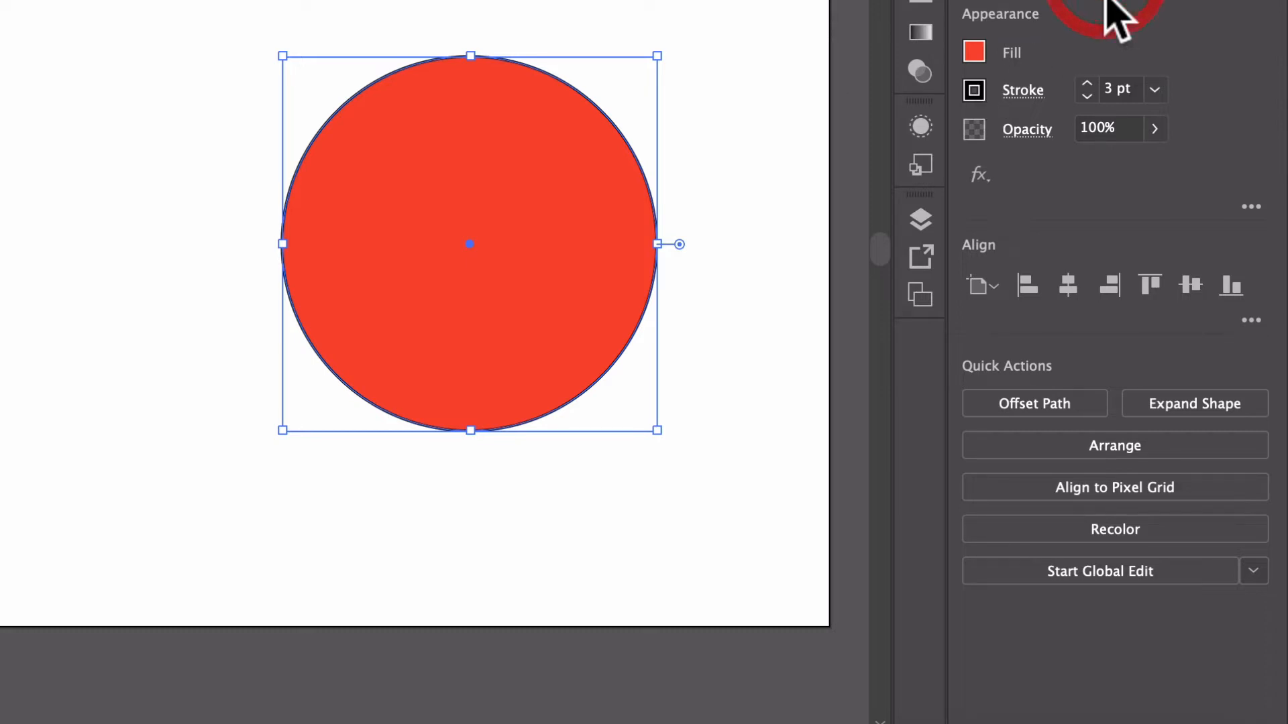
{"action": "left_click_drag", "start_coordinate": [270, 67], "coordinate": [268, 66]}
{"action": "left_click", "coordinate": [420, 155]}
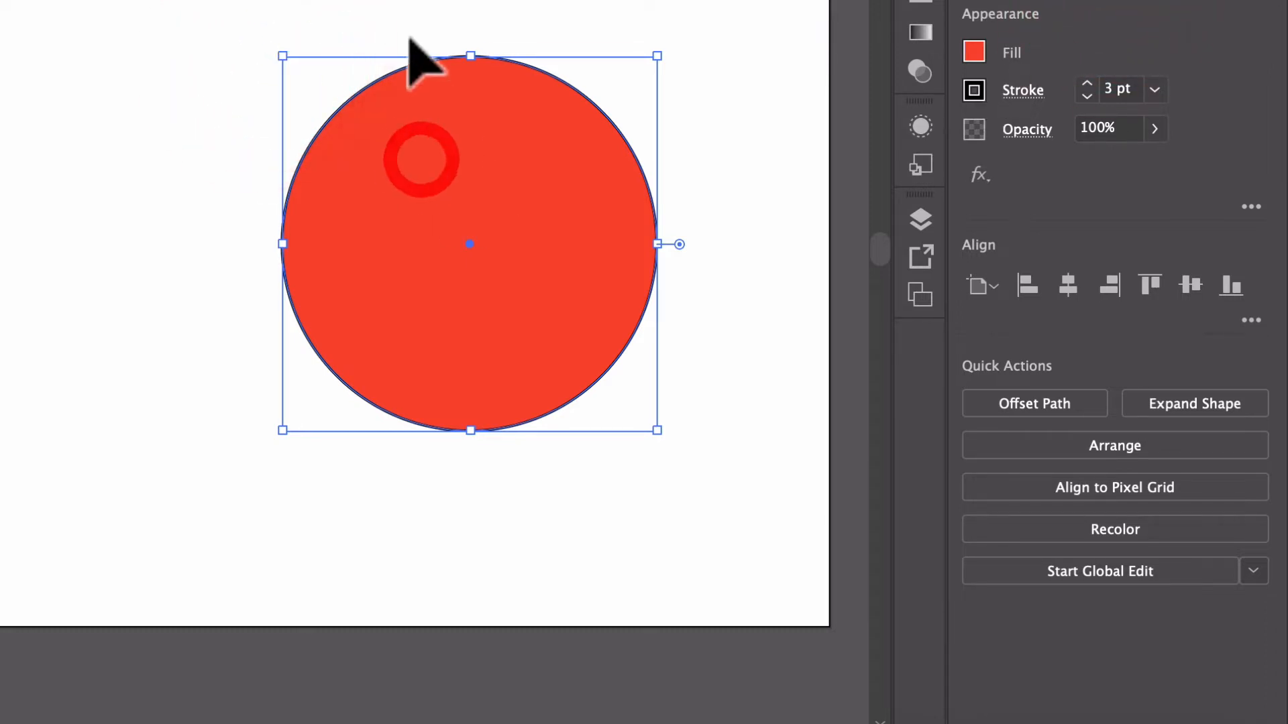
{"action": "left_click", "coordinate": [409, 28]}
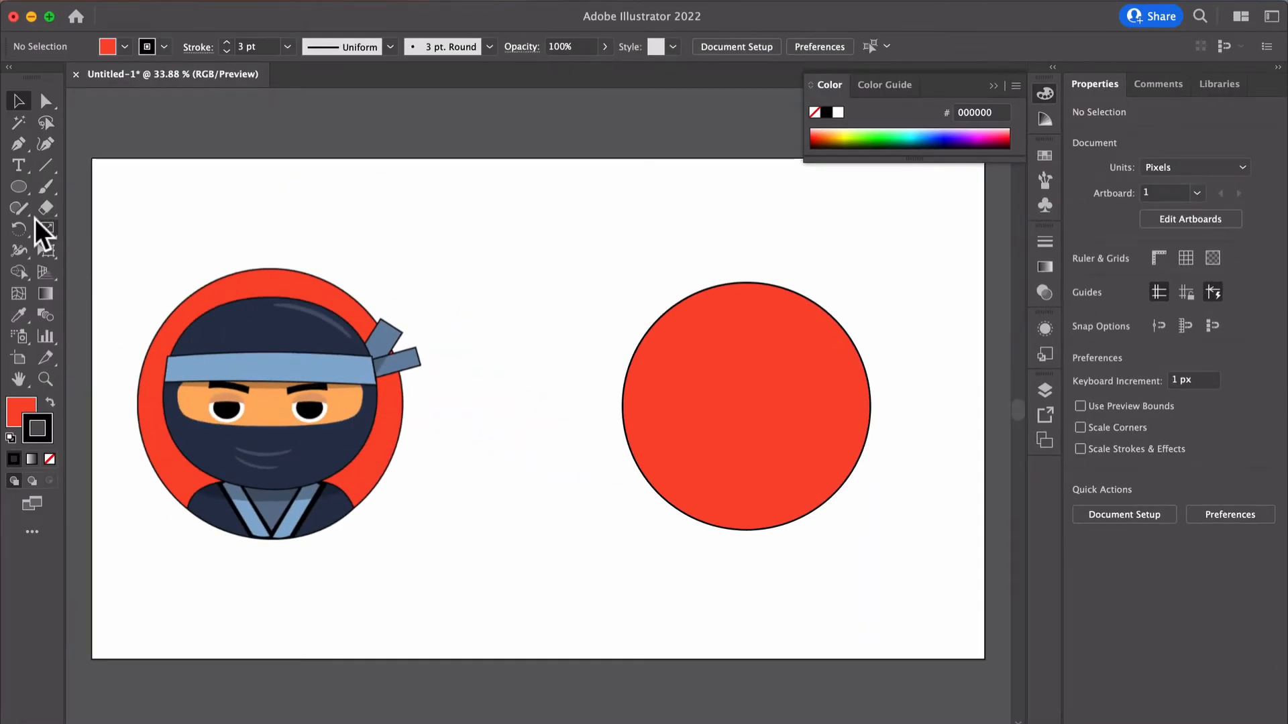
Step: Draw an ellipse about 429 by 344 px for the head and place it in the upper part of the red circle
{"action": "left_click", "coordinate": [24, 189]}
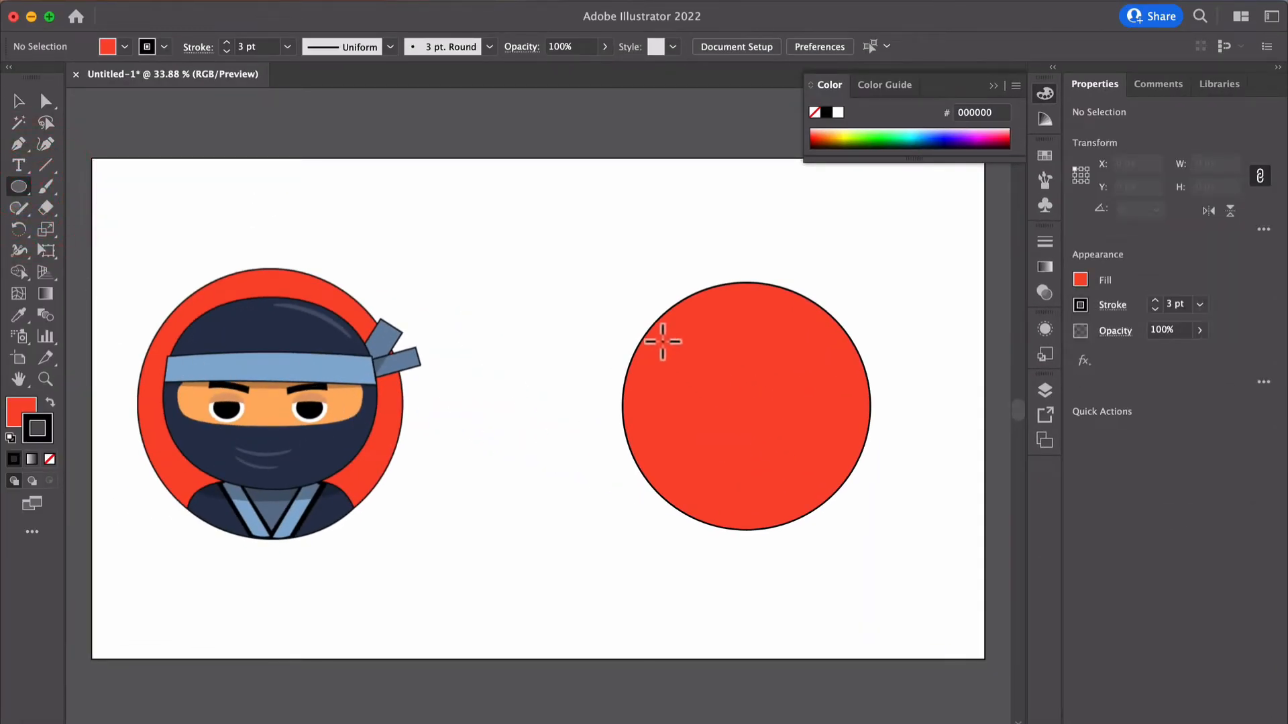
{"action": "left_click_drag", "start_coordinate": [660, 330], "coordinate": [858, 490]}
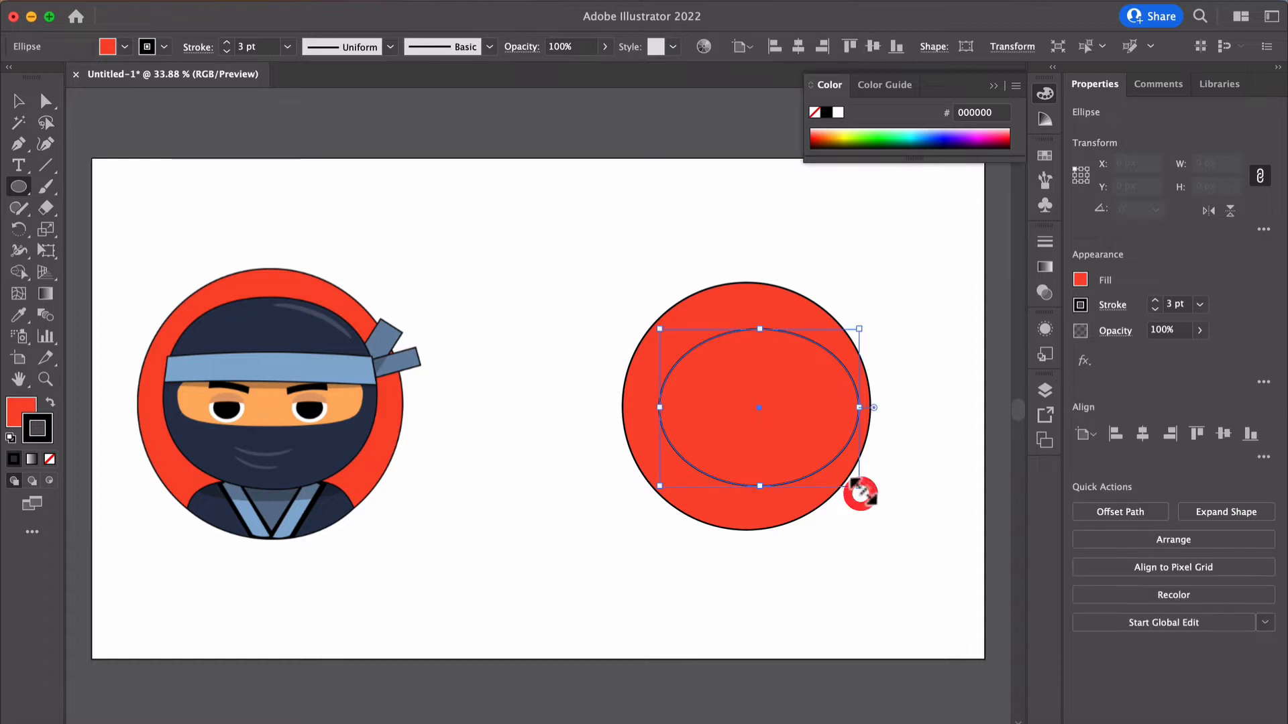
{"action": "left_click", "coordinate": [18, 100]}
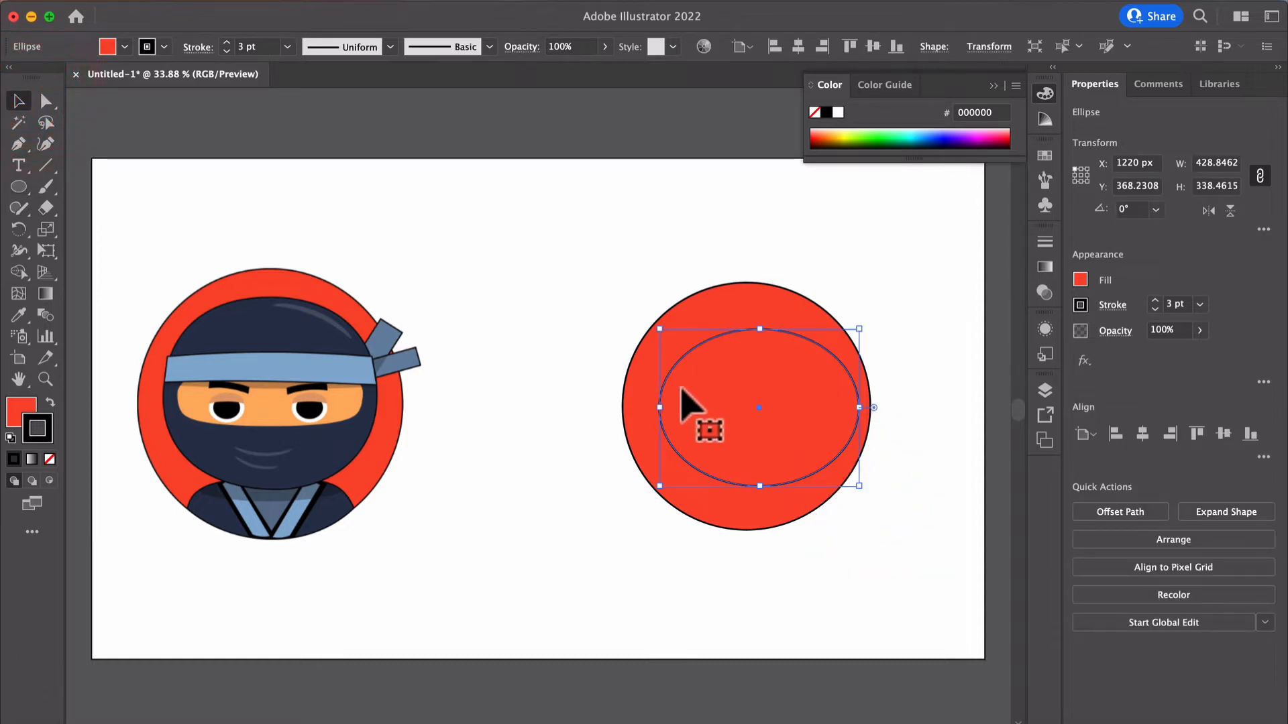
{"action": "left_click_drag", "start_coordinate": [684, 396], "coordinate": [683, 371]}
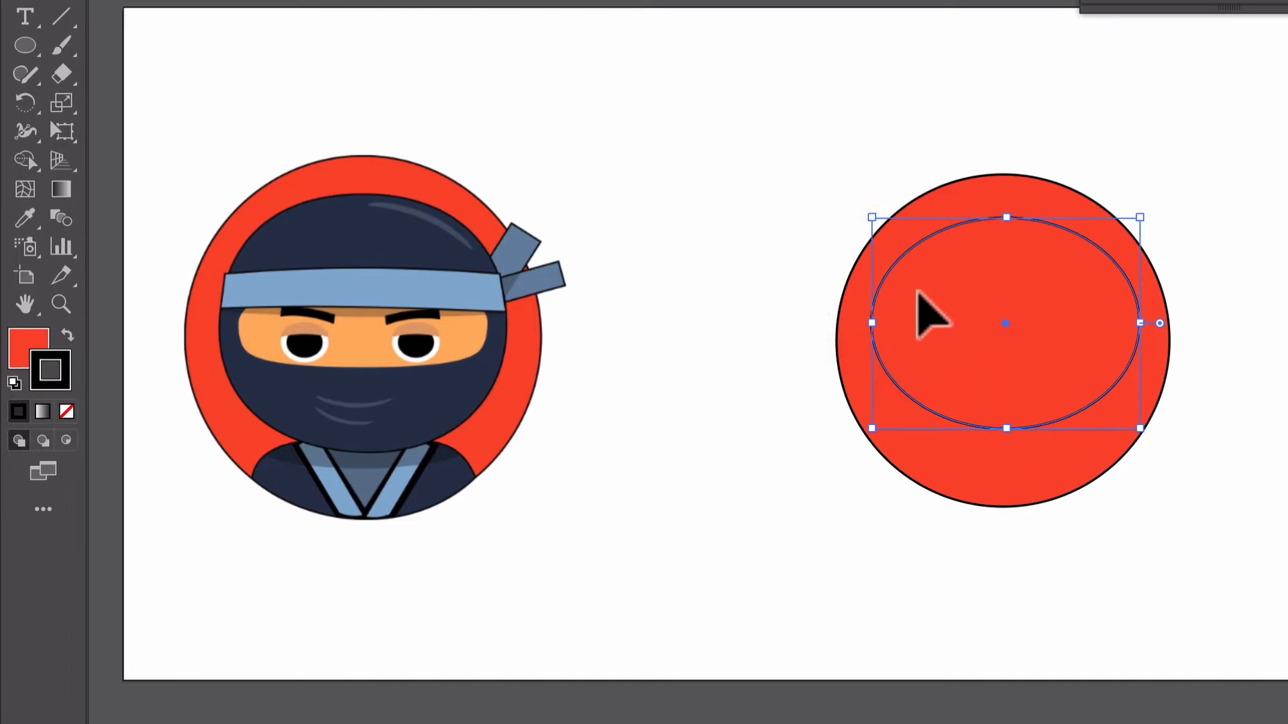
{"action": "left_click_drag", "start_coordinate": [1006, 218], "coordinate": [1006, 218]}
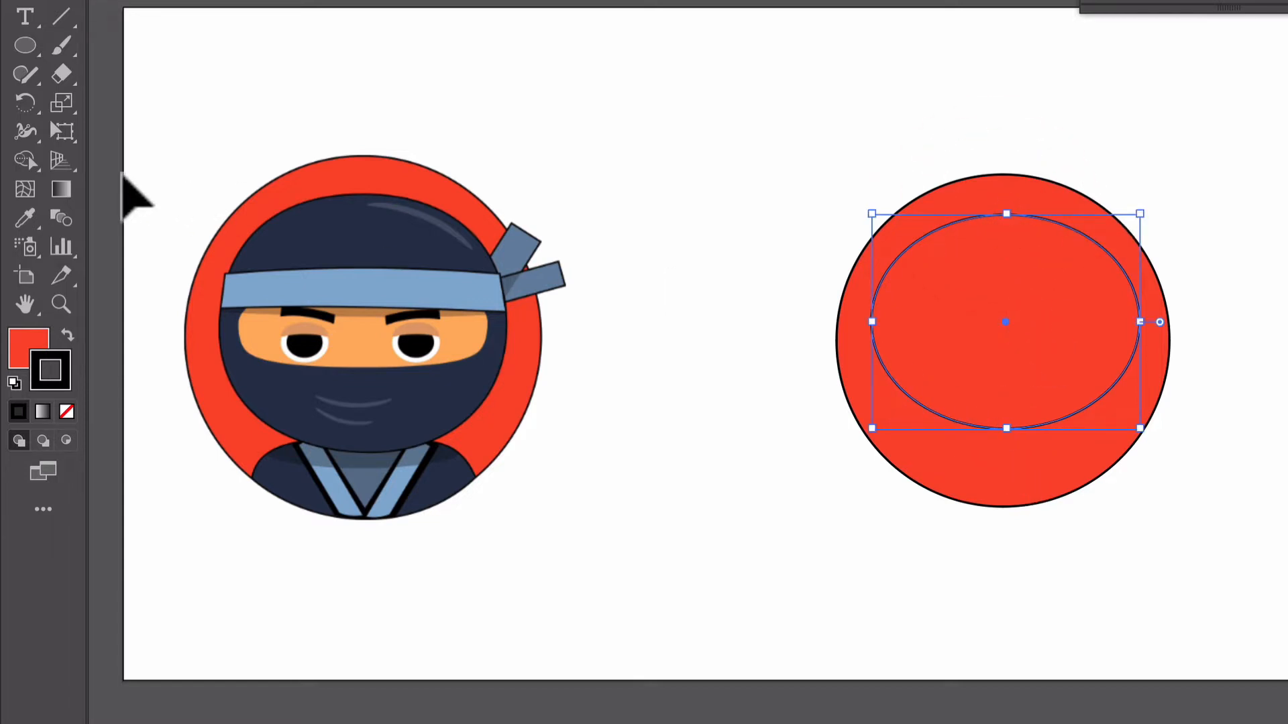
Step: Fill the head ellipse with the dark navy sampled from the reference ninja's hood
{"action": "left_click", "coordinate": [25, 248]}
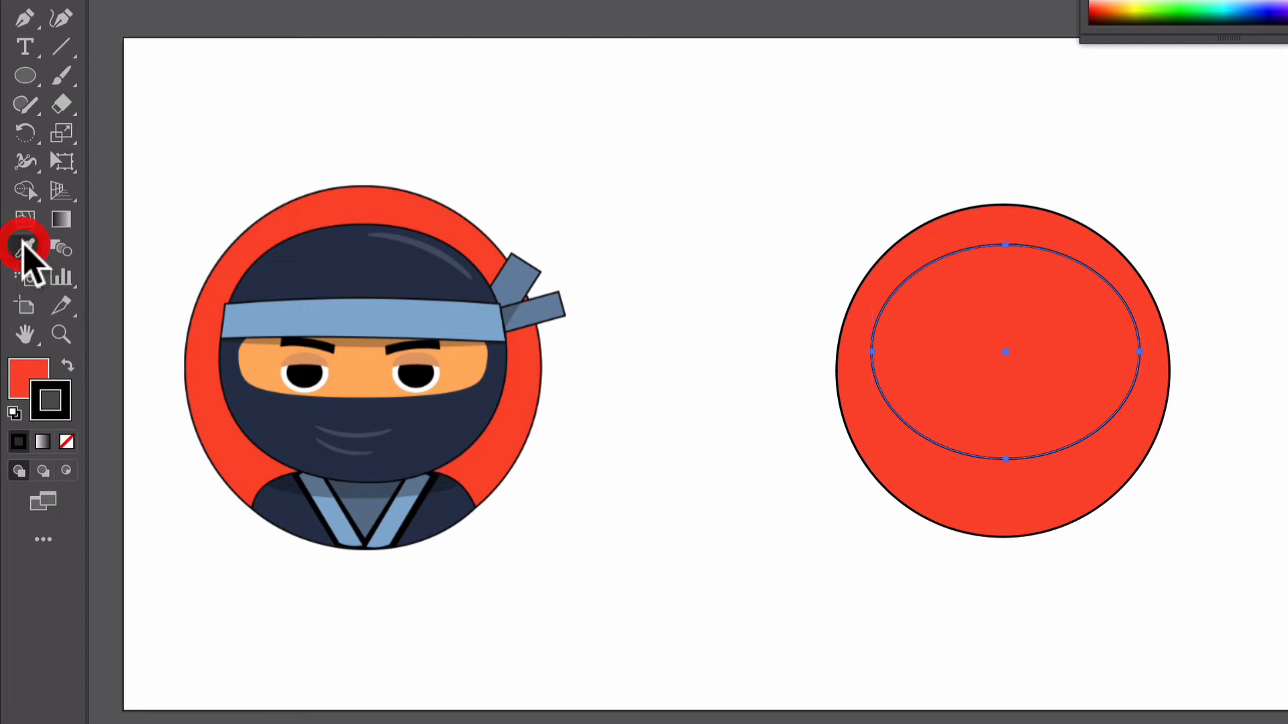
{"action": "left_click", "coordinate": [338, 261]}
{"action": "left_click", "coordinate": [50, 3]}
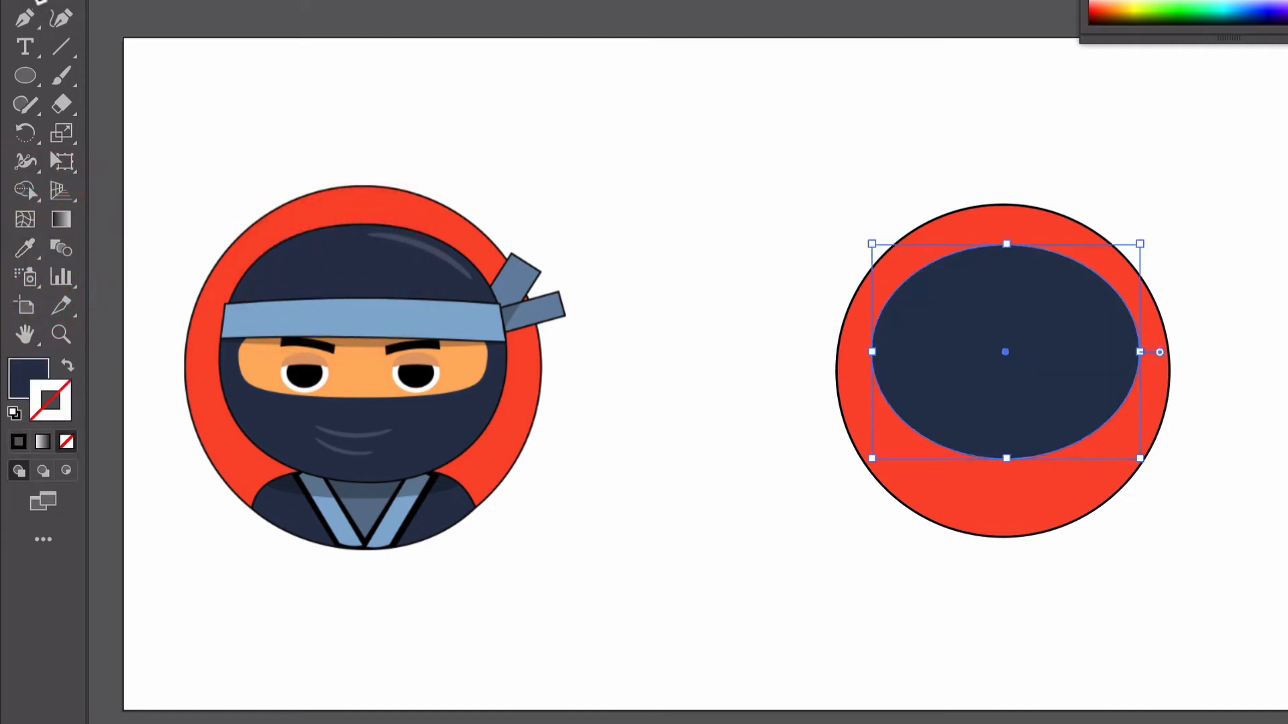
{"action": "left_click", "coordinate": [214, 13]}
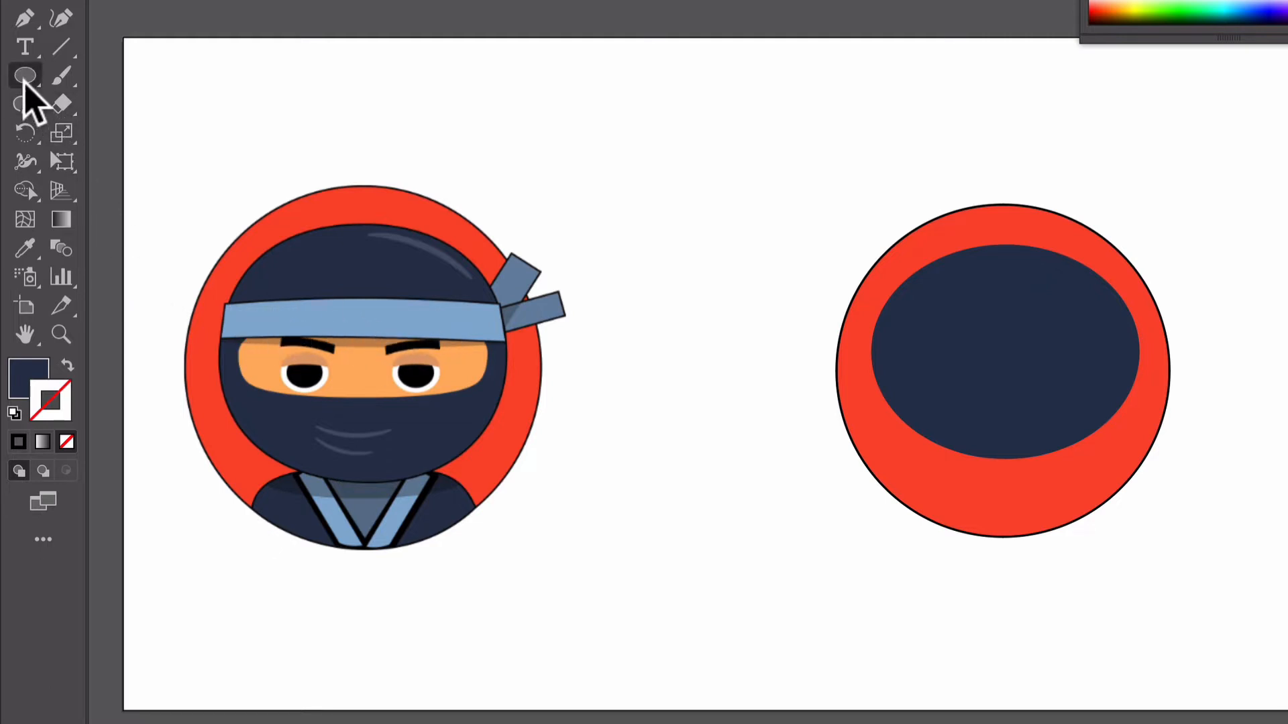
Step: Draw a headband rectangle about 437 by 52 px across the upper half of the head ellipse
{"action": "left_click_drag", "start_coordinate": [24, 79], "coordinate": [83, 77]}
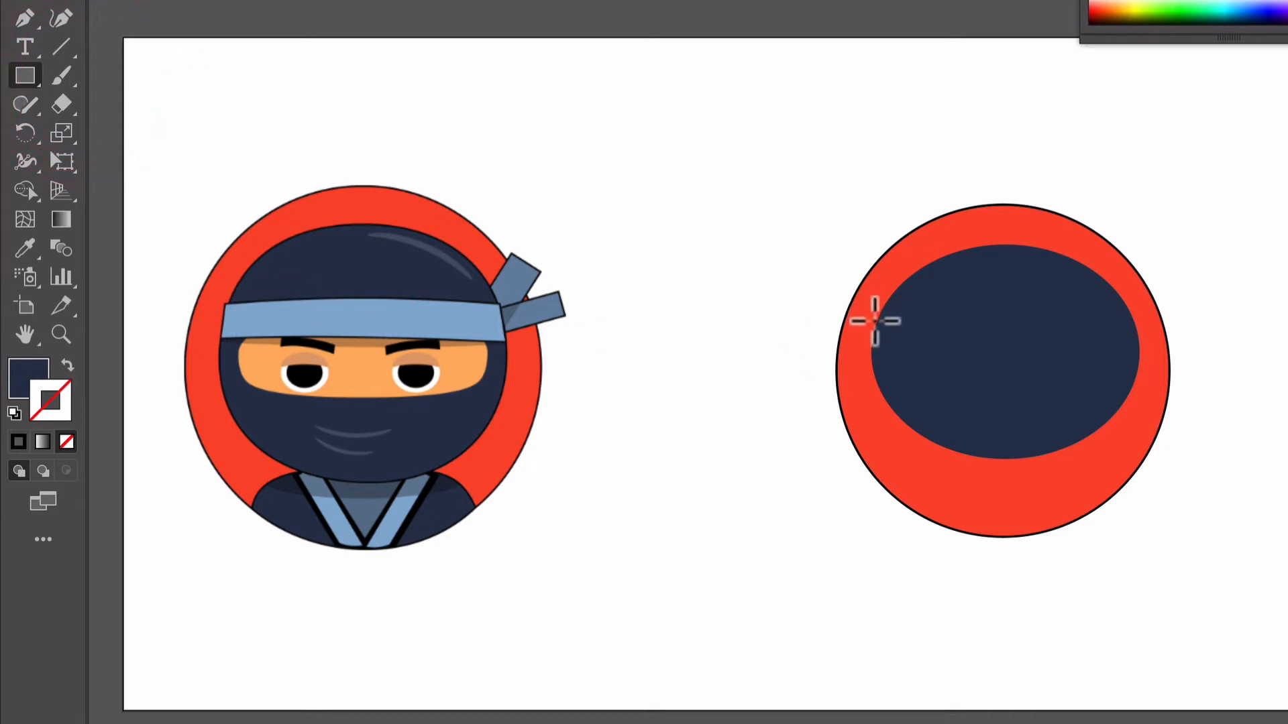
{"action": "left_click_drag", "start_coordinate": [874, 321], "coordinate": [1151, 350]}
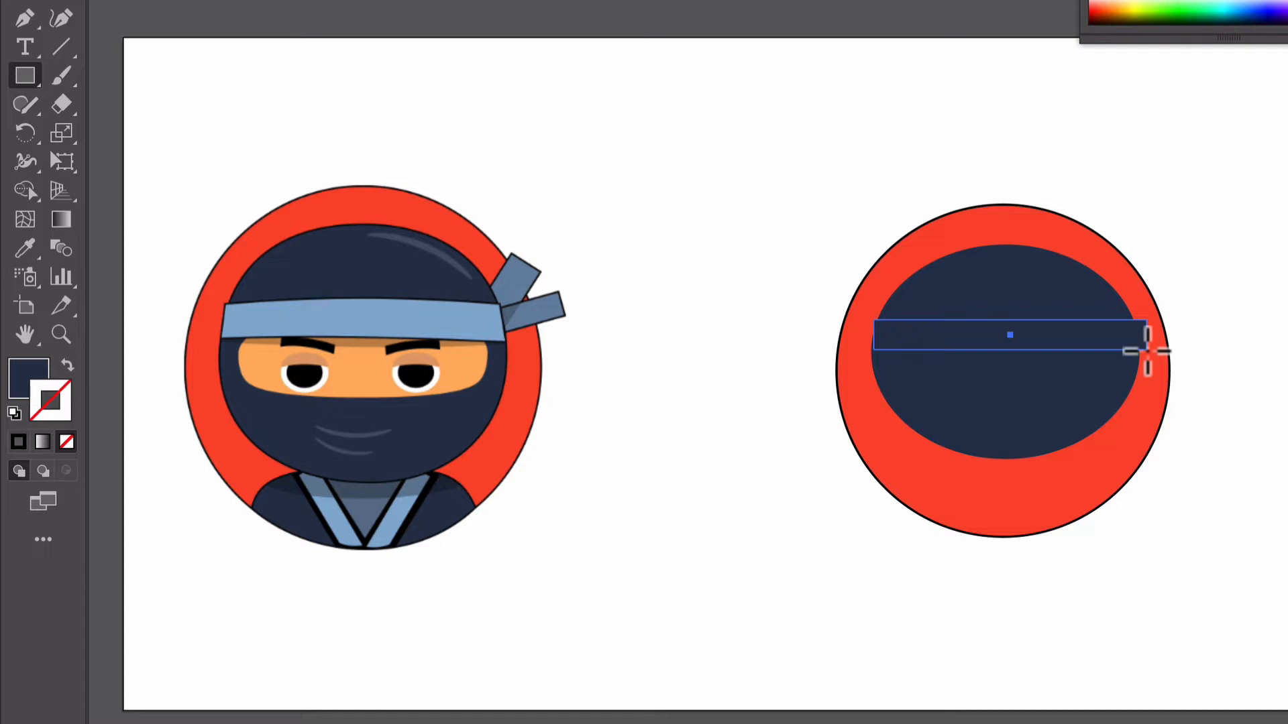
{"action": "left_click_drag", "start_coordinate": [1147, 350], "coordinate": [1146, 351]}
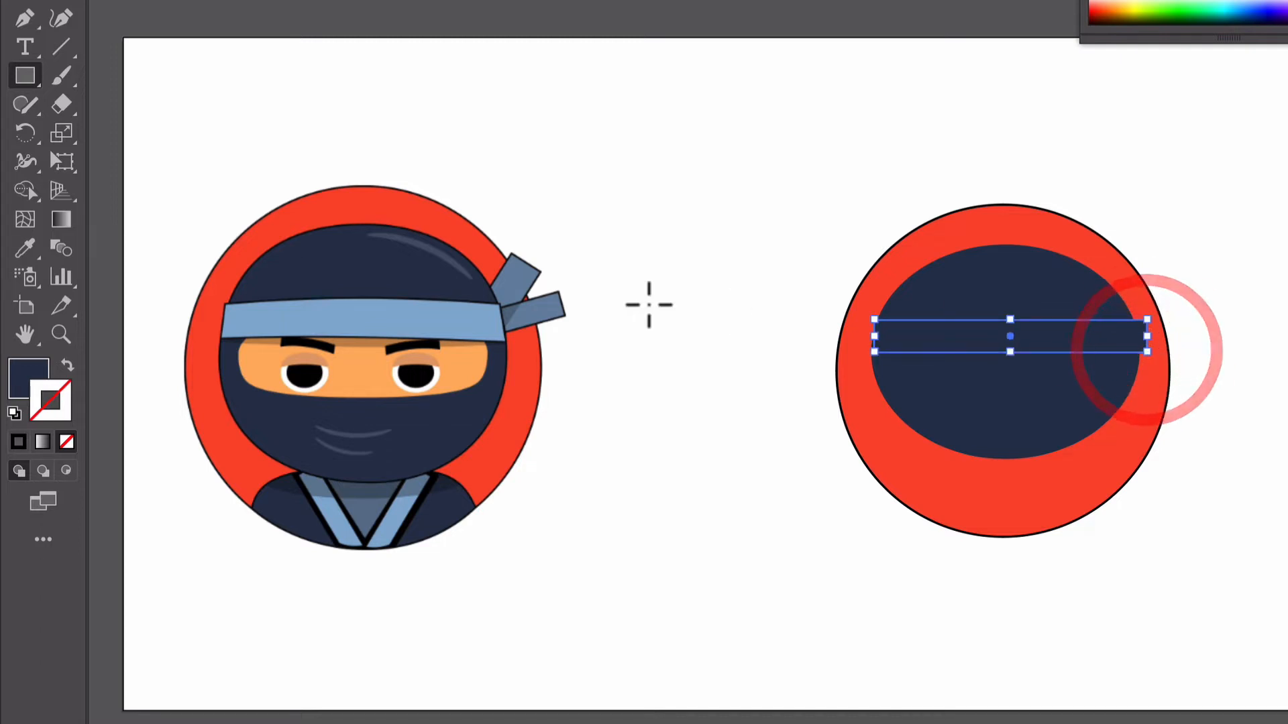
Step: Fill the headband rectangle with the light blue sampled from the reference headband and add a black 1 pt stroke
{"action": "left_click", "coordinate": [19, 251]}
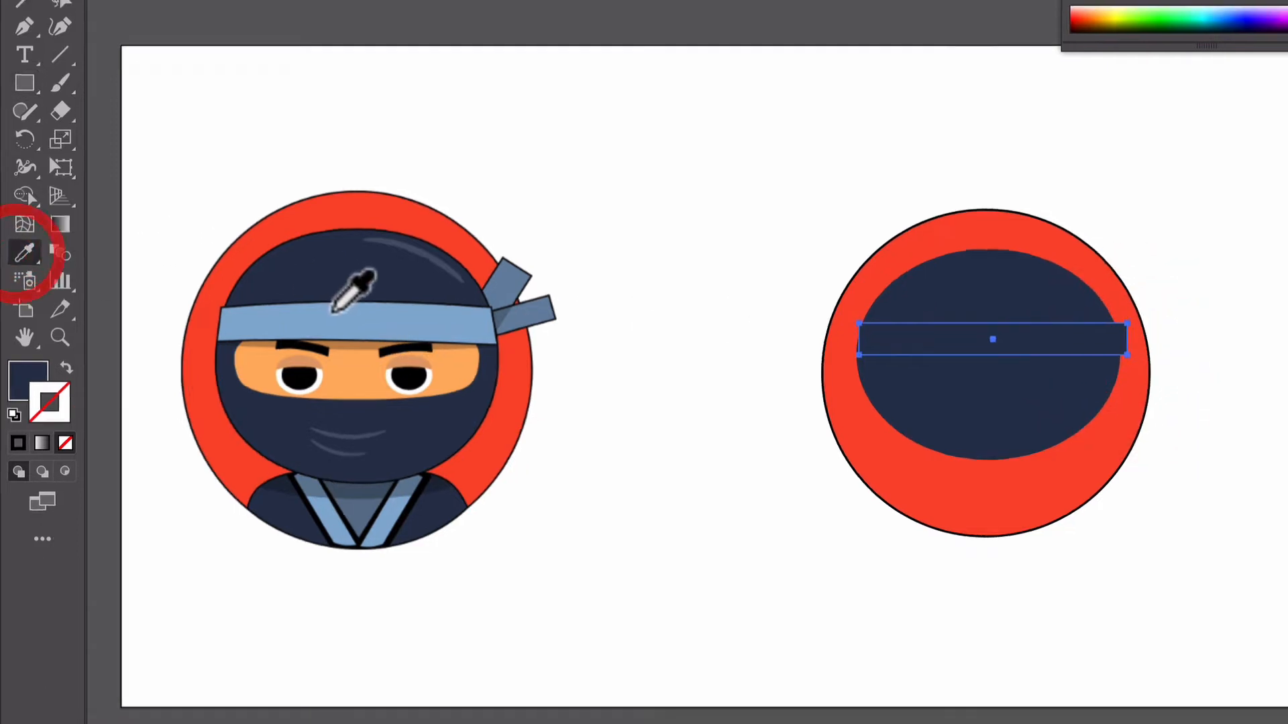
{"action": "left_click", "coordinate": [322, 321]}
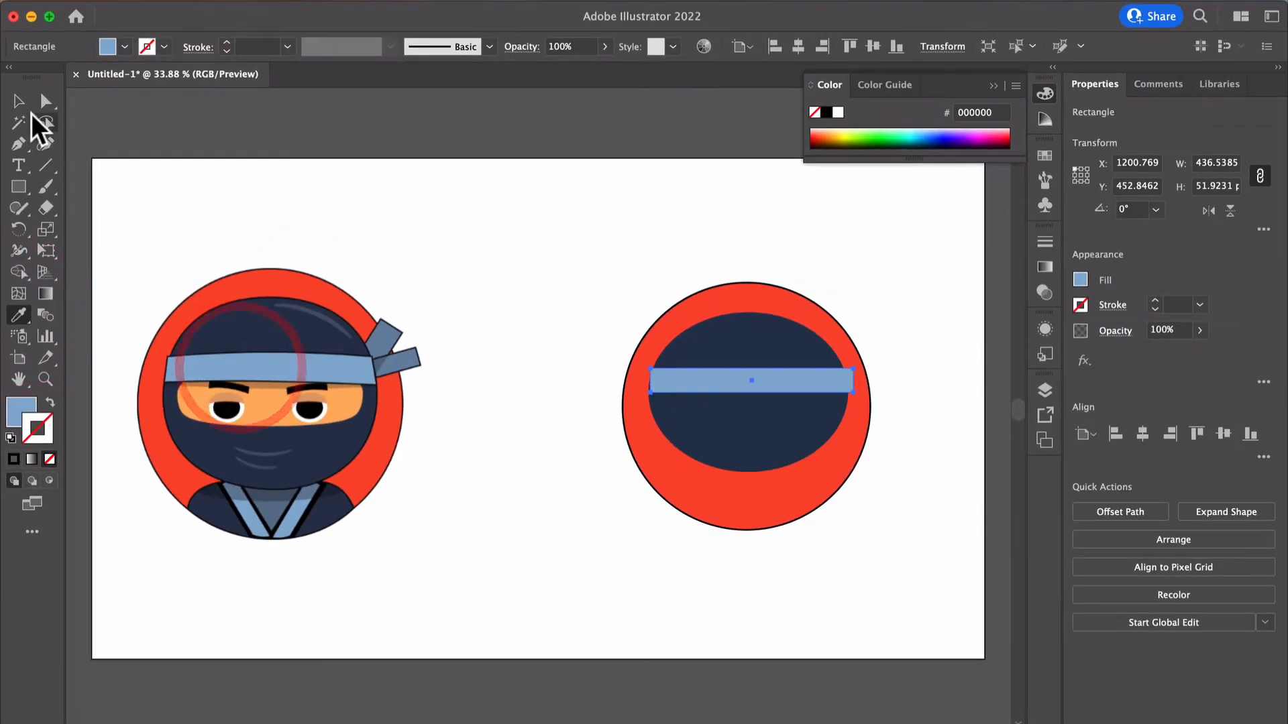
{"action": "left_click", "coordinate": [19, 101]}
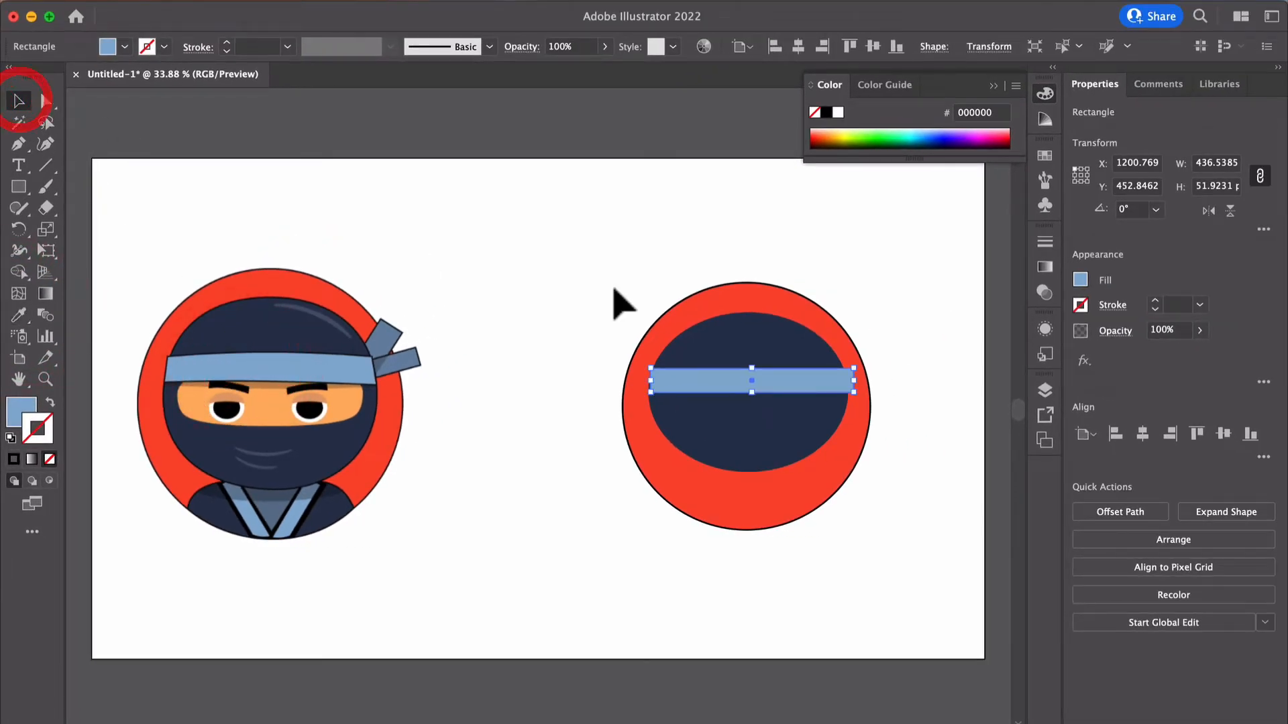
{"action": "left_click", "coordinate": [1155, 301]}
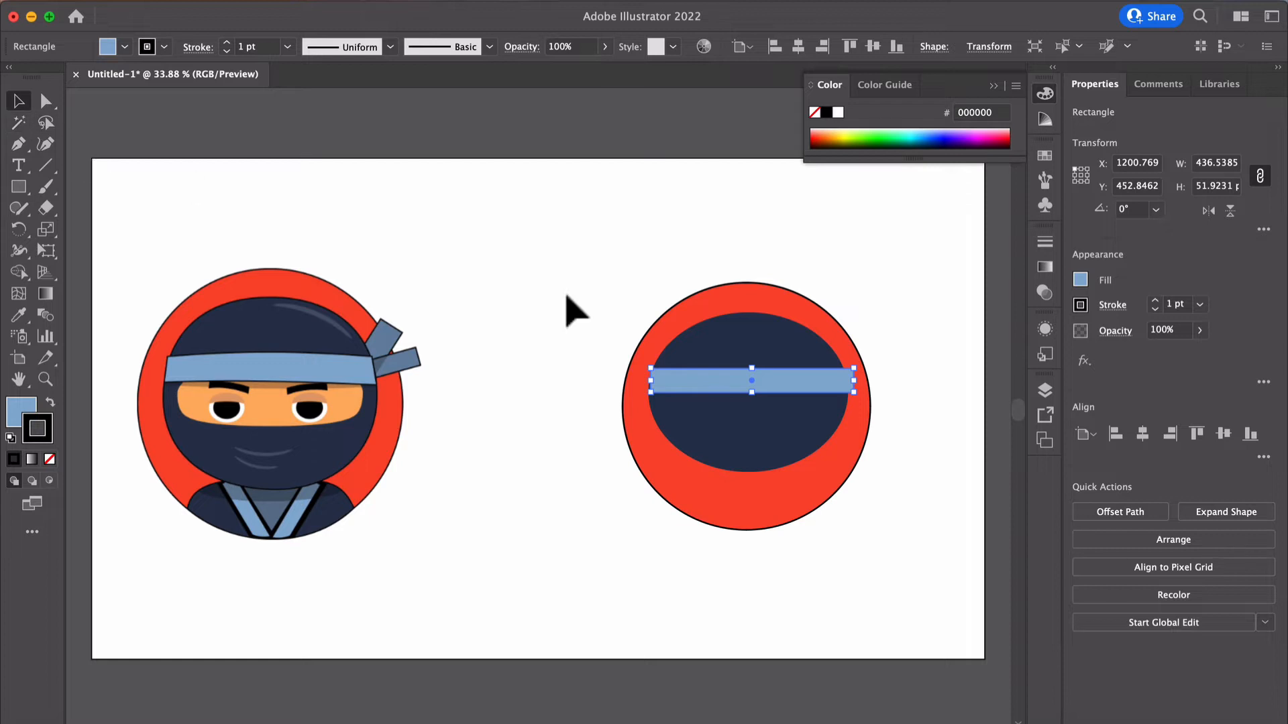
Step: Give the navy head ellipse a black 0.25 pt stroke
{"action": "left_click", "coordinate": [711, 349]}
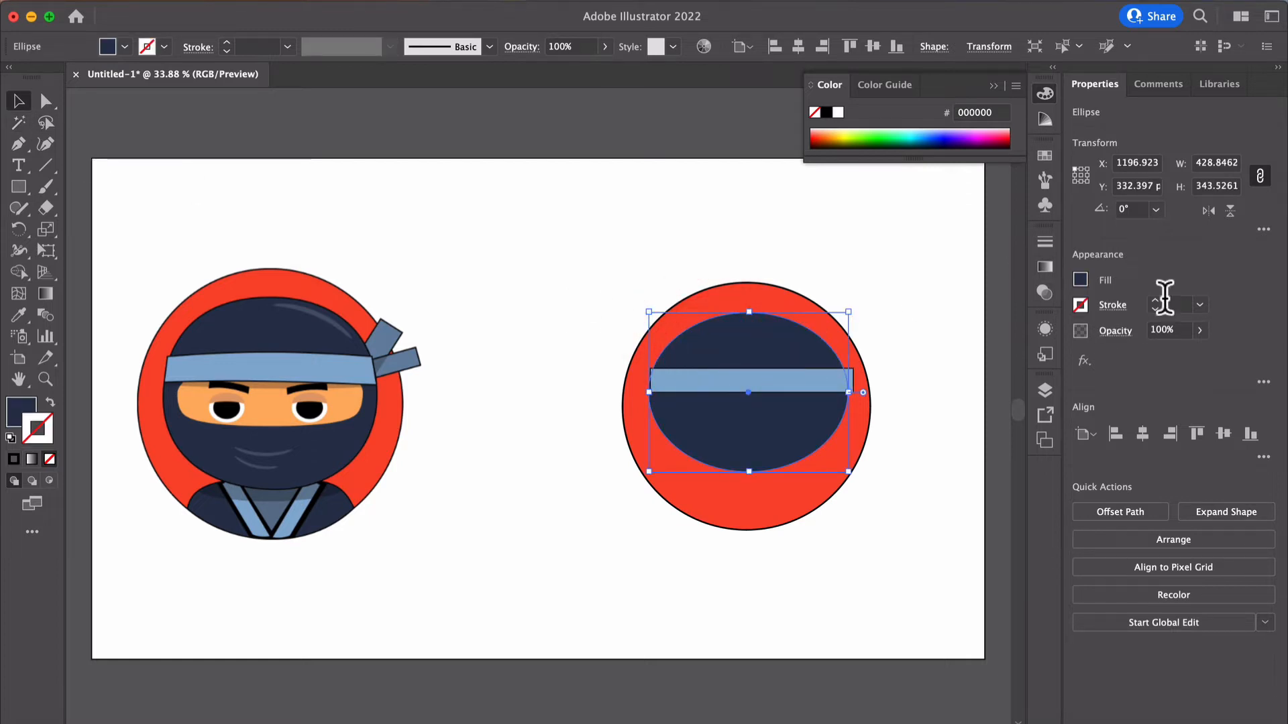
{"action": "left_click", "coordinate": [1155, 302]}
{"action": "left_click", "coordinate": [18, 101]}
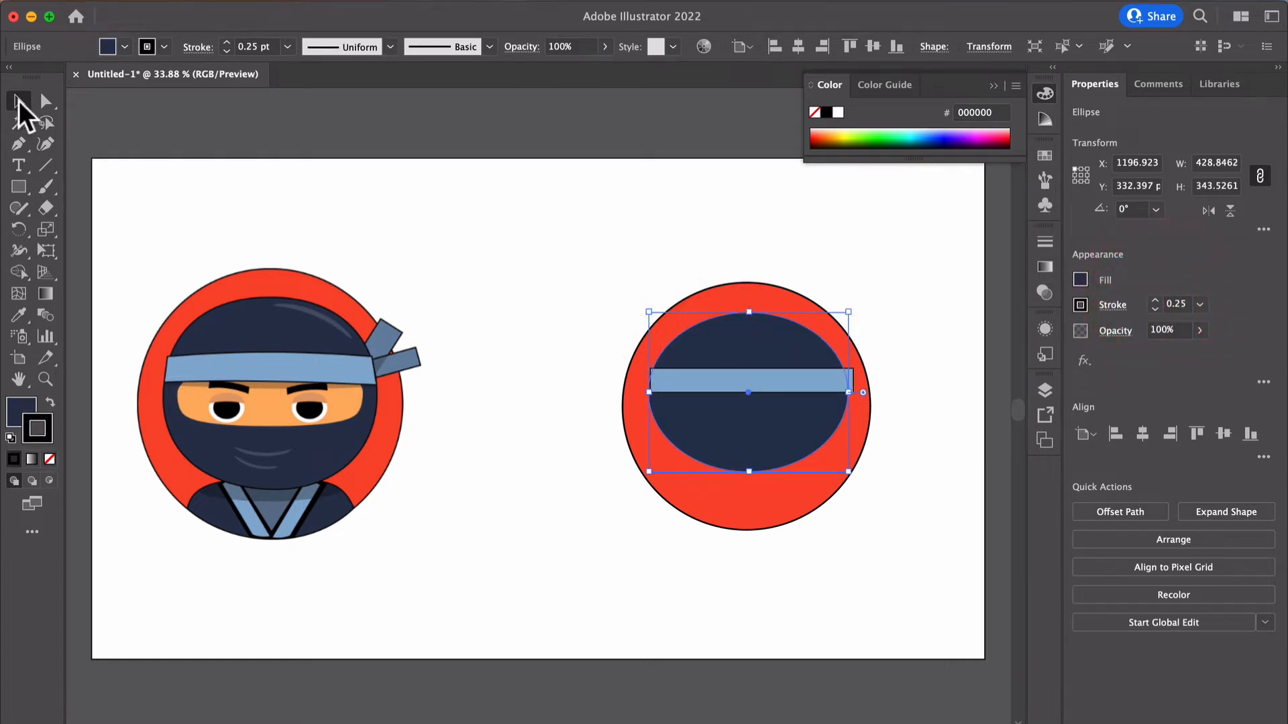
{"action": "left_click", "coordinate": [210, 123]}
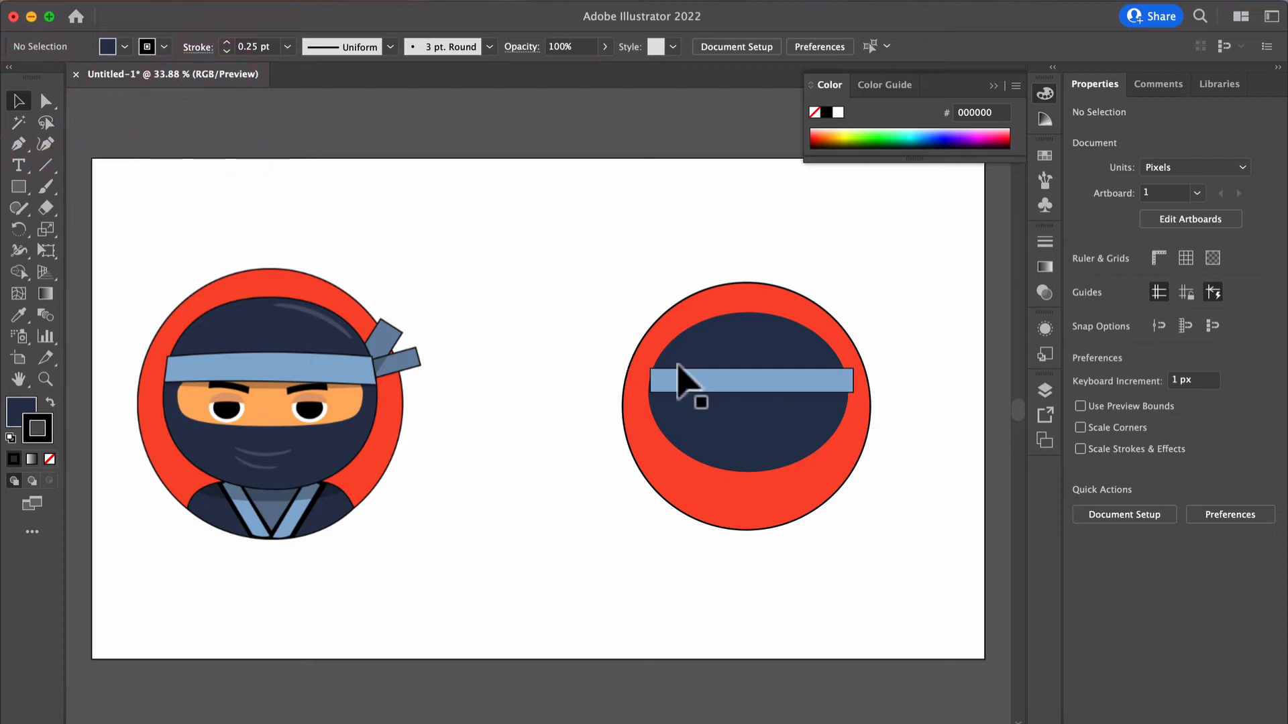
Step: Move the headband slightly up and to the left and make it a little taller so it spans the head
{"action": "left_click_drag", "start_coordinate": [691, 376], "coordinate": [741, 356]}
{"action": "left_click", "coordinate": [650, 201]}
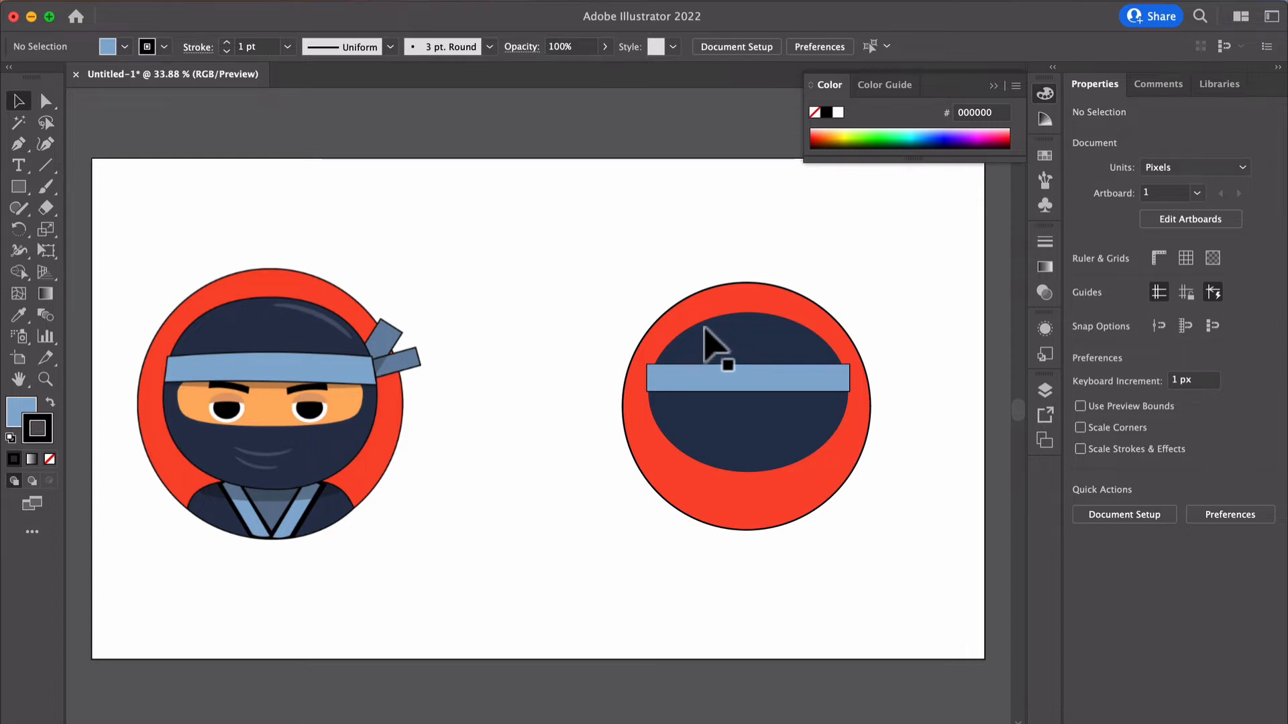
Step: Draw two small headband-tail rectangles beside the headband's right end and rotate the lower one about 17° onto that end
{"action": "left_click", "coordinate": [18, 186]}
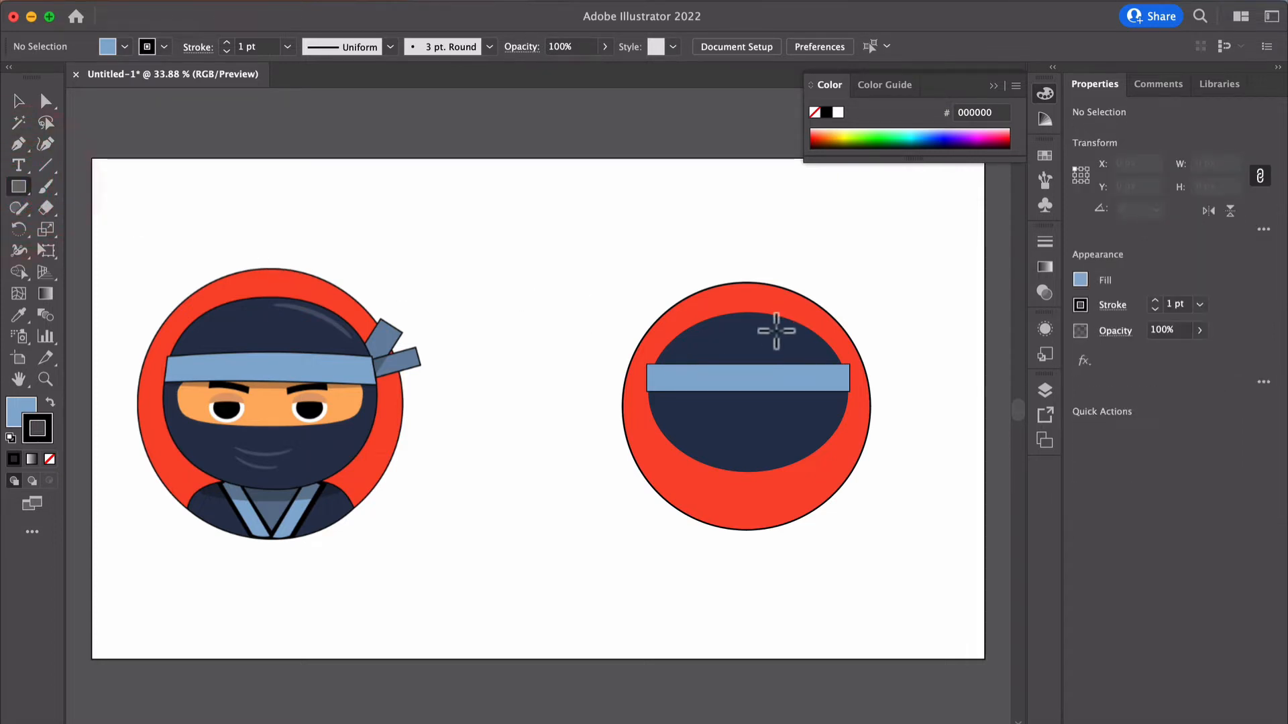
{"action": "left_click_drag", "start_coordinate": [838, 336], "coordinate": [905, 383]}
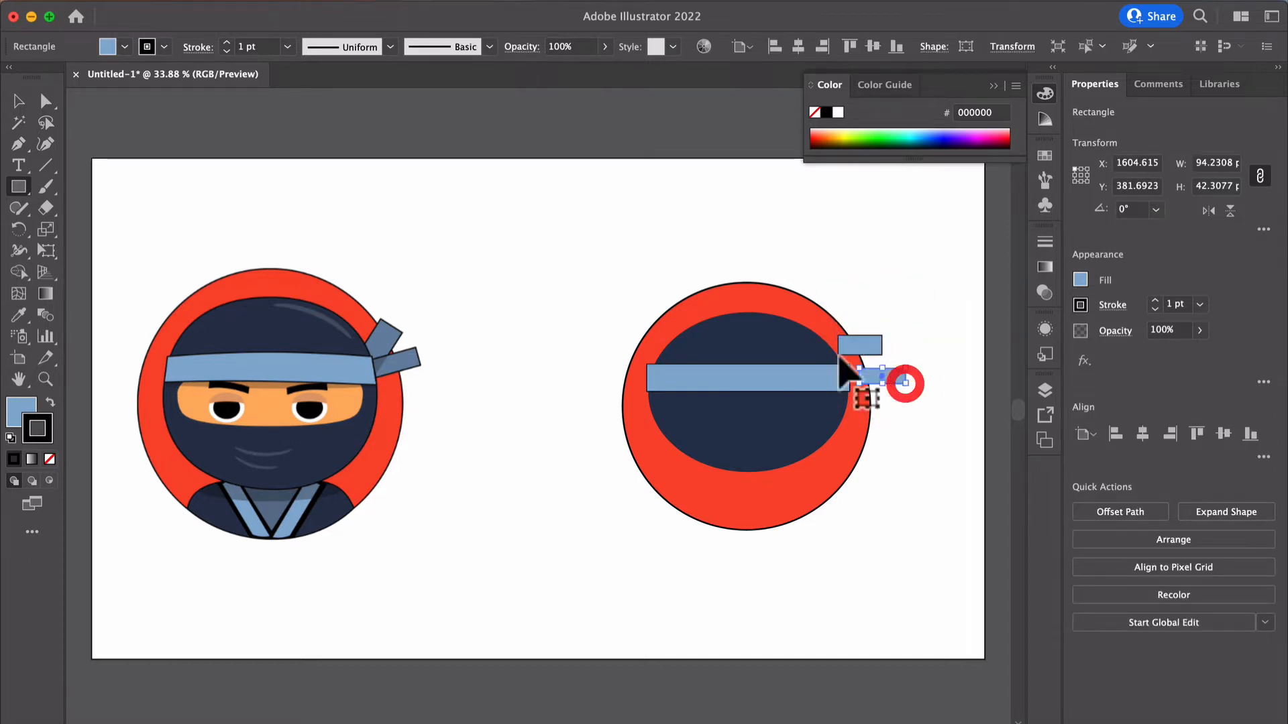
{"action": "left_click", "coordinate": [18, 101]}
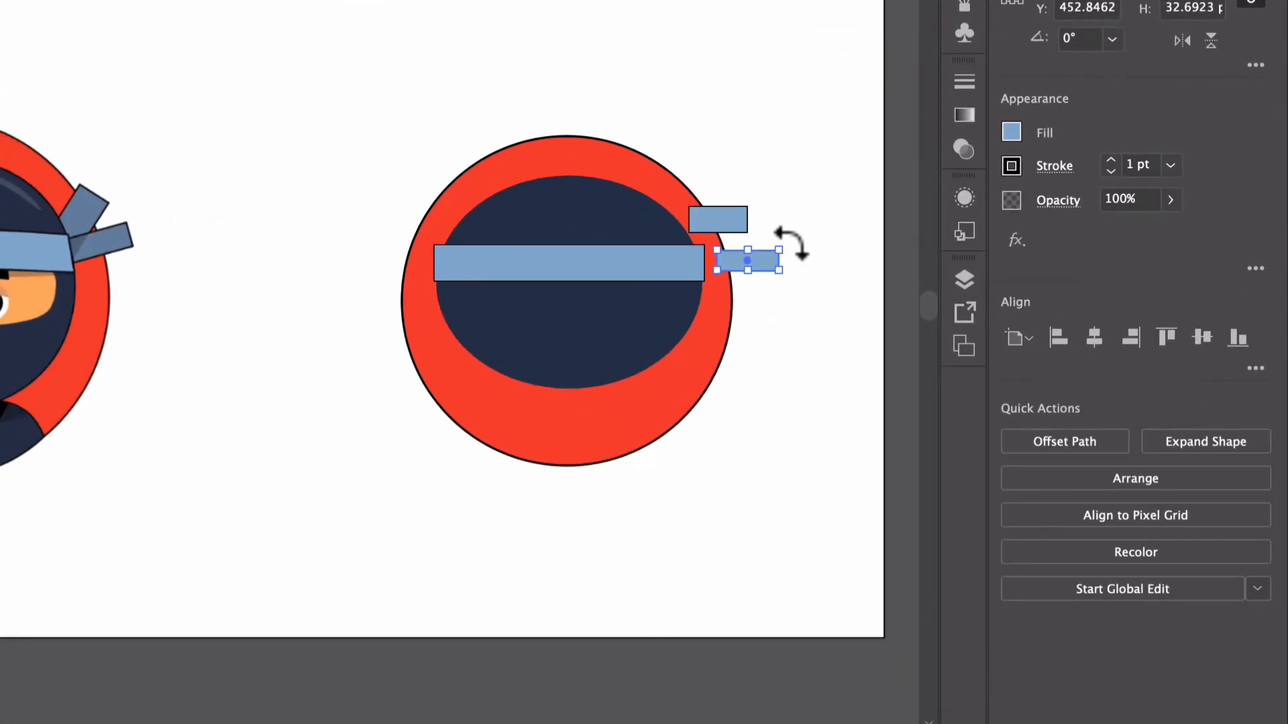
{"action": "left_click_drag", "start_coordinate": [914, 370], "coordinate": [912, 352]}
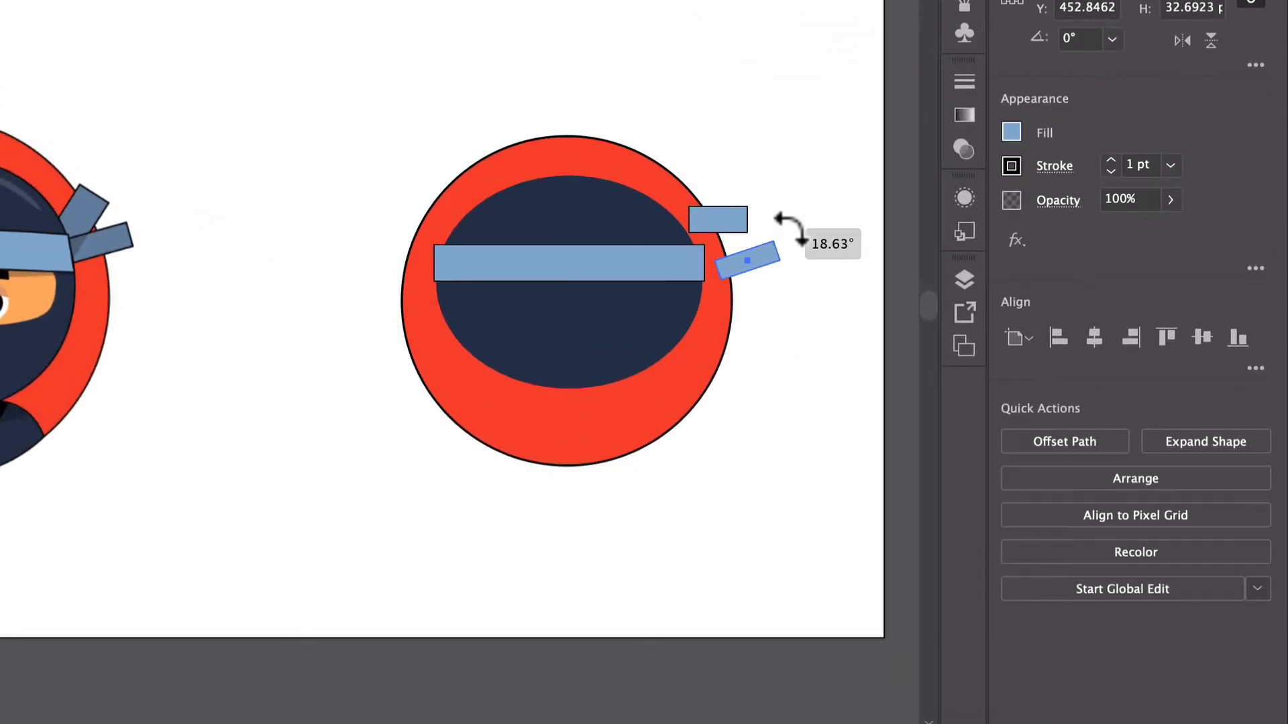
{"action": "left_click_drag", "start_coordinate": [791, 228], "coordinate": [738, 255]}
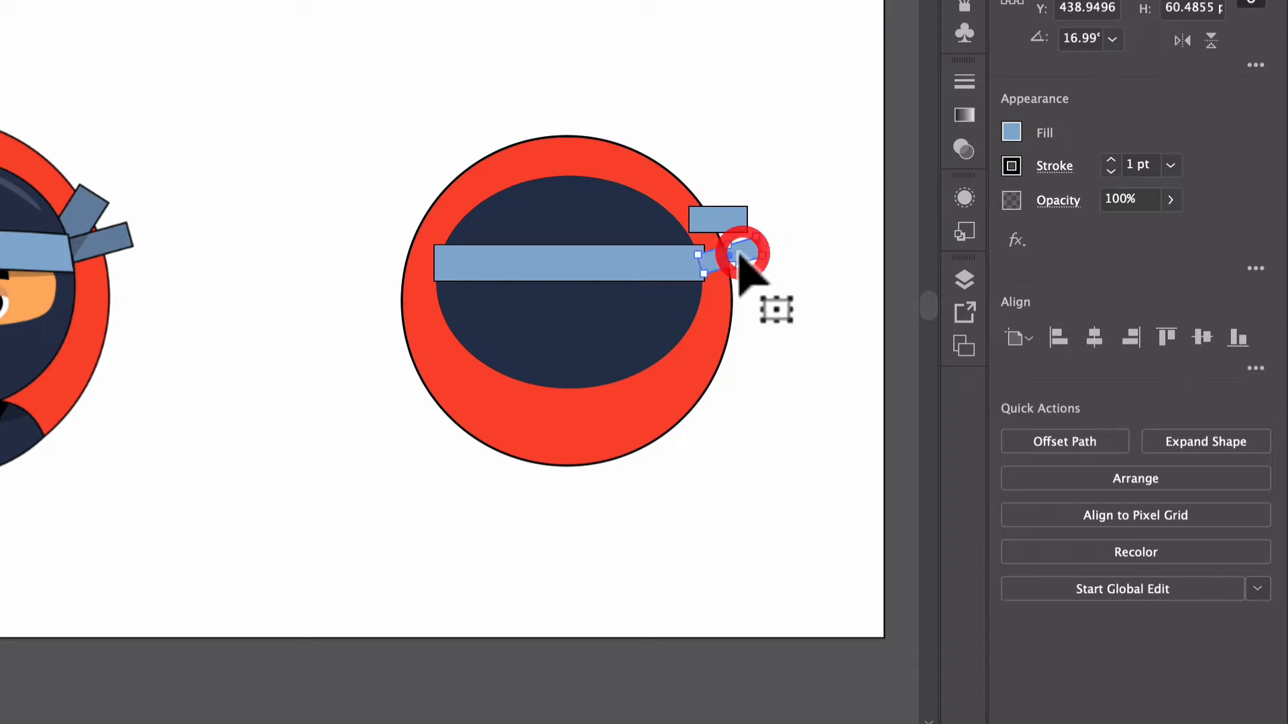
Step: Rotate the upper tail rectangle about 66° and move it against the headband's right end
{"action": "left_click", "coordinate": [718, 218]}
{"action": "left_click_drag", "start_coordinate": [750, 207], "coordinate": [718, 162]}
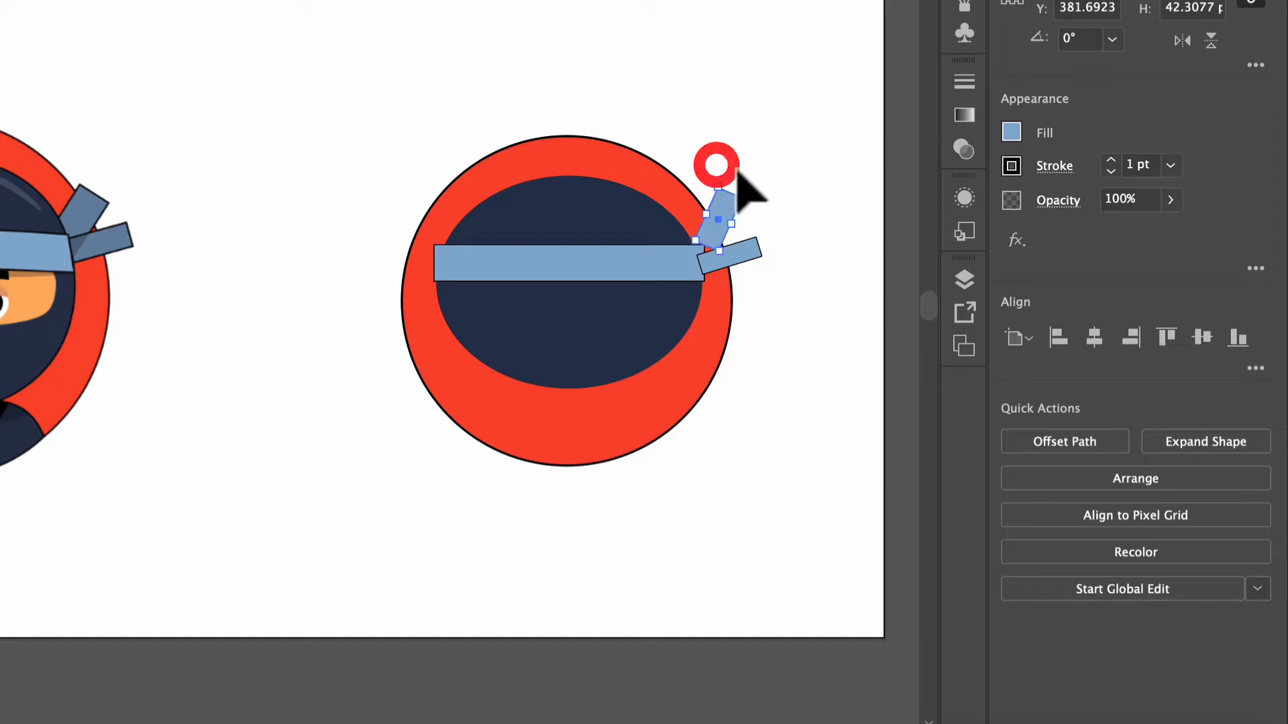
{"action": "left_click_drag", "start_coordinate": [701, 236], "coordinate": [719, 211]}
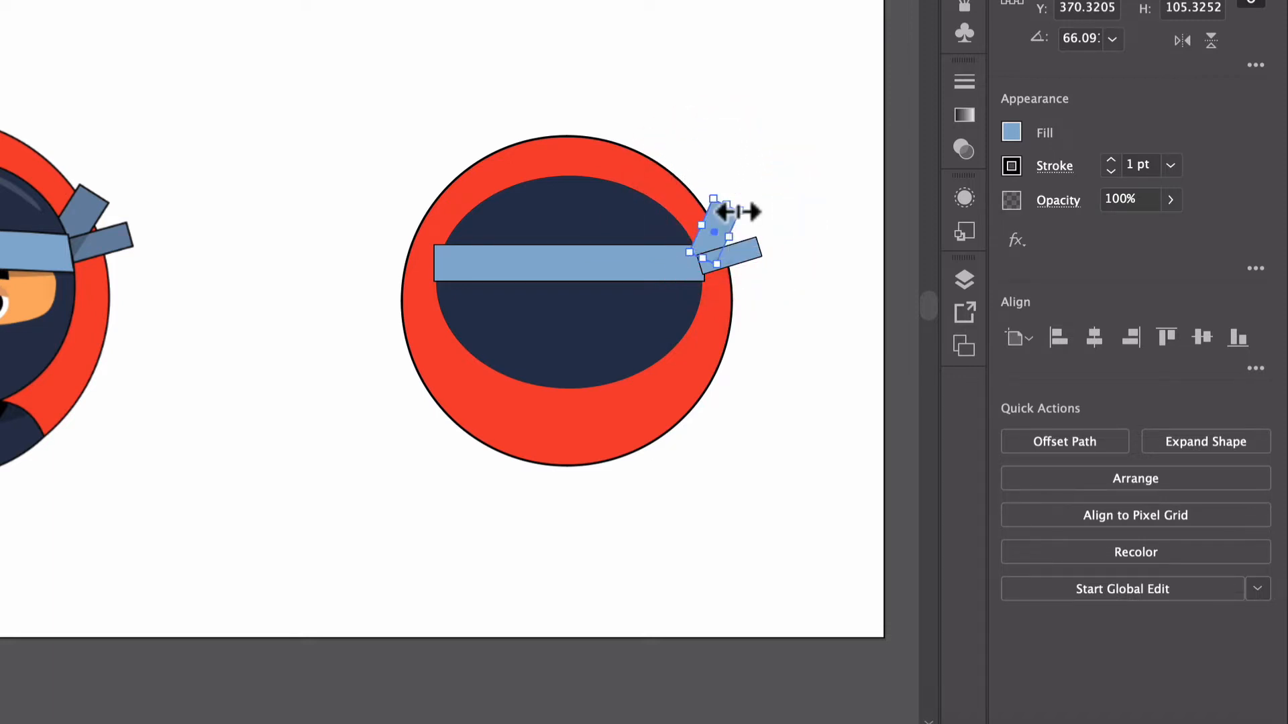
Step: Arrange both tail rectangles behind the headband but in front of the red circle
{"action": "key", "text": "super+bracketleft"}
{"action": "key", "text": "super+bracketleft"}
{"action": "key", "text": "super+bracketleft"}
{"action": "key", "text": "super+bracketleft"}
{"action": "key", "text": "super+bracketleft"}
{"action": "key", "text": "super+bracketleft"}
{"action": "key", "text": "super+bracketleft"}
{"action": "key", "text": "super+bracketleft"}
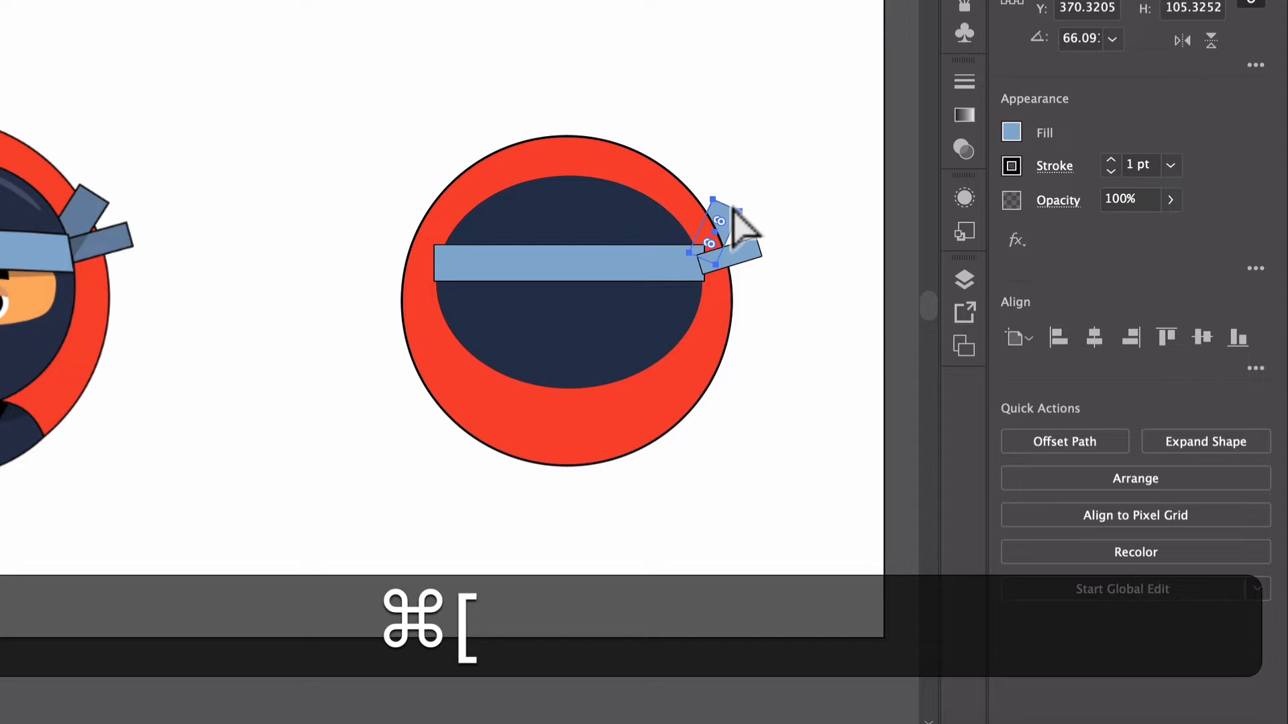
{"action": "key", "text": "super+bracketright"}
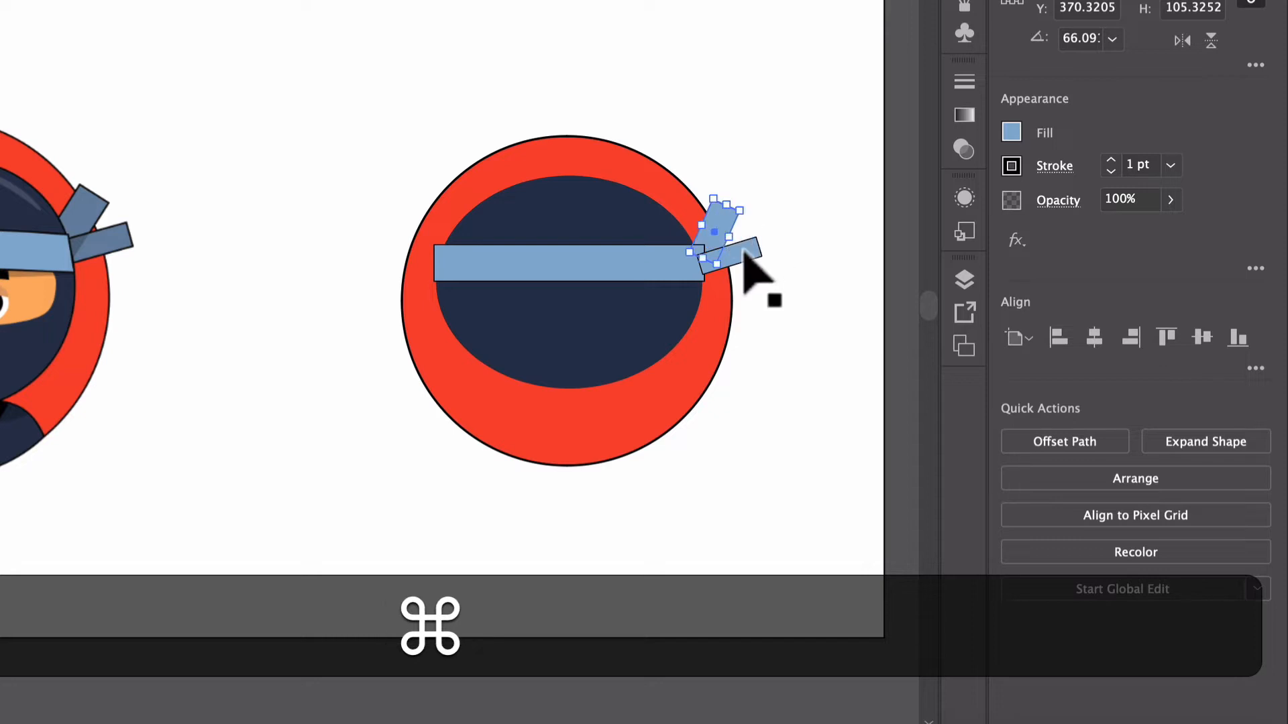
{"action": "left_click", "coordinate": [744, 254], "text": "super"}
{"action": "key", "text": "super+bracketleft"}
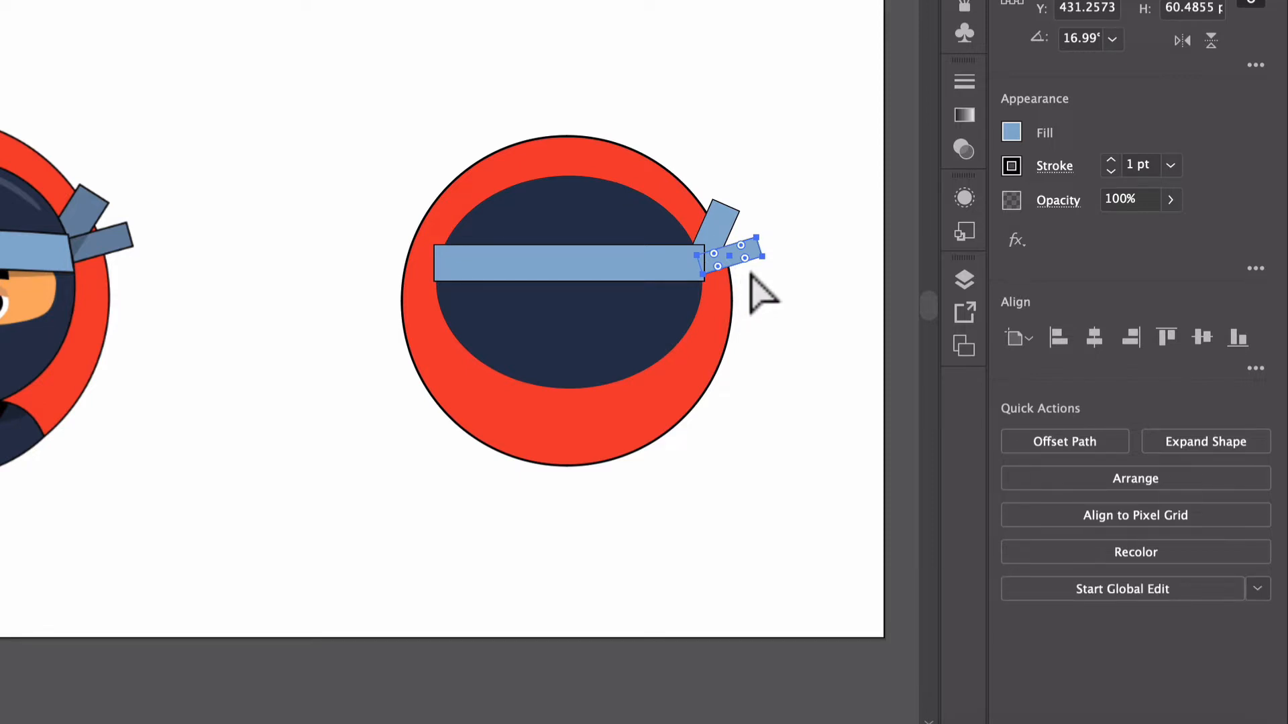
{"action": "left_click", "coordinate": [764, 271]}
{"action": "left_click", "coordinate": [766, 287]}
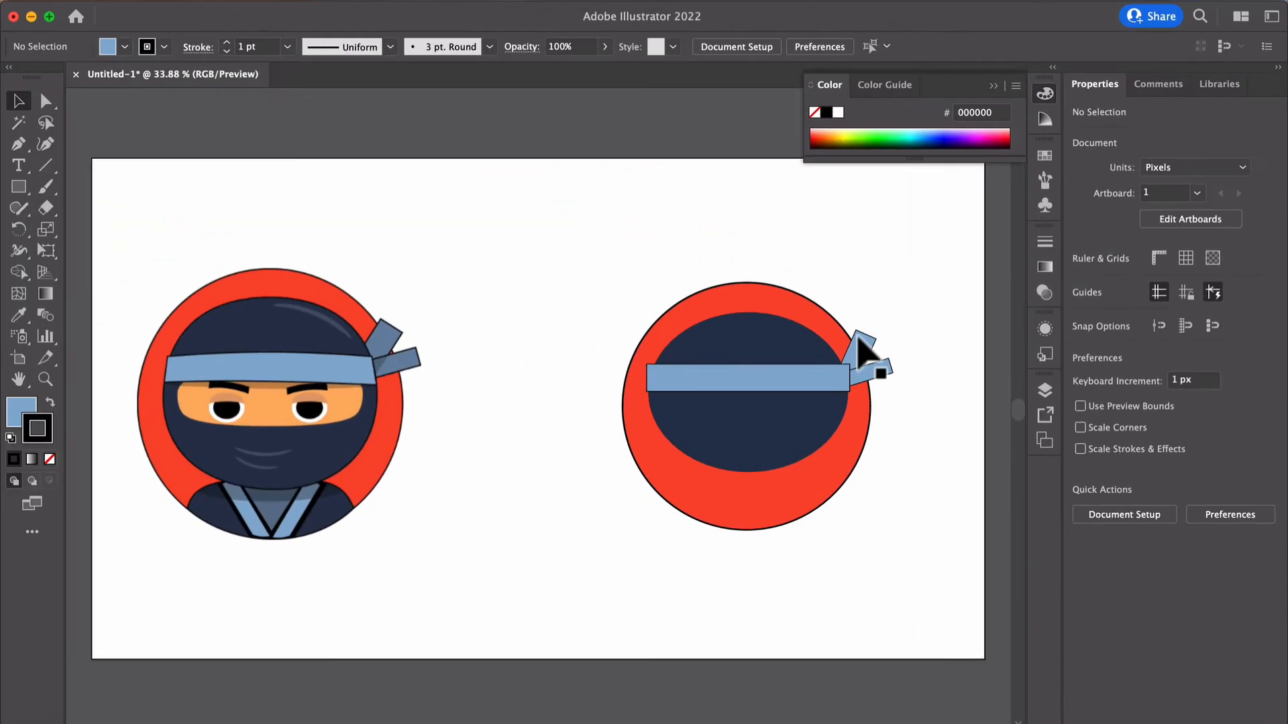
Step: Fine-tune the rotation of the upper headband tail
{"action": "left_click", "coordinate": [716, 207]}
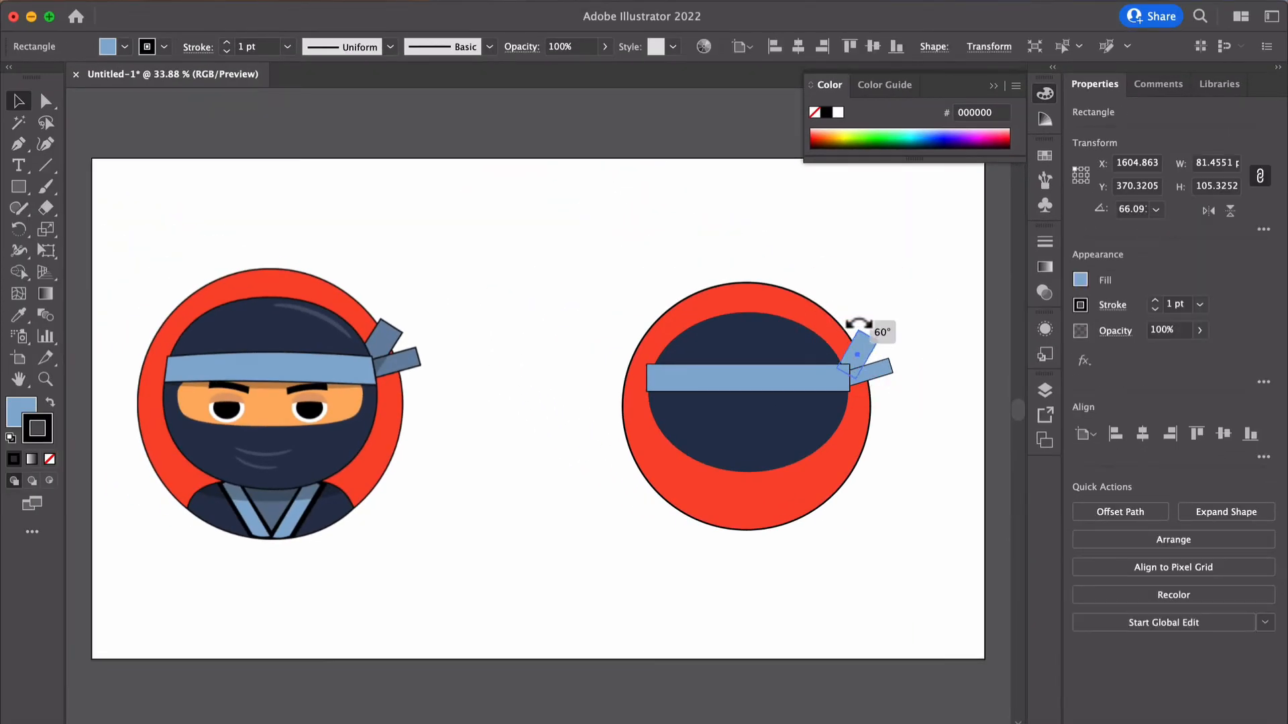
{"action": "left_click_drag", "start_coordinate": [859, 325], "coordinate": [859, 323]}
{"action": "left_click", "coordinate": [899, 423]}
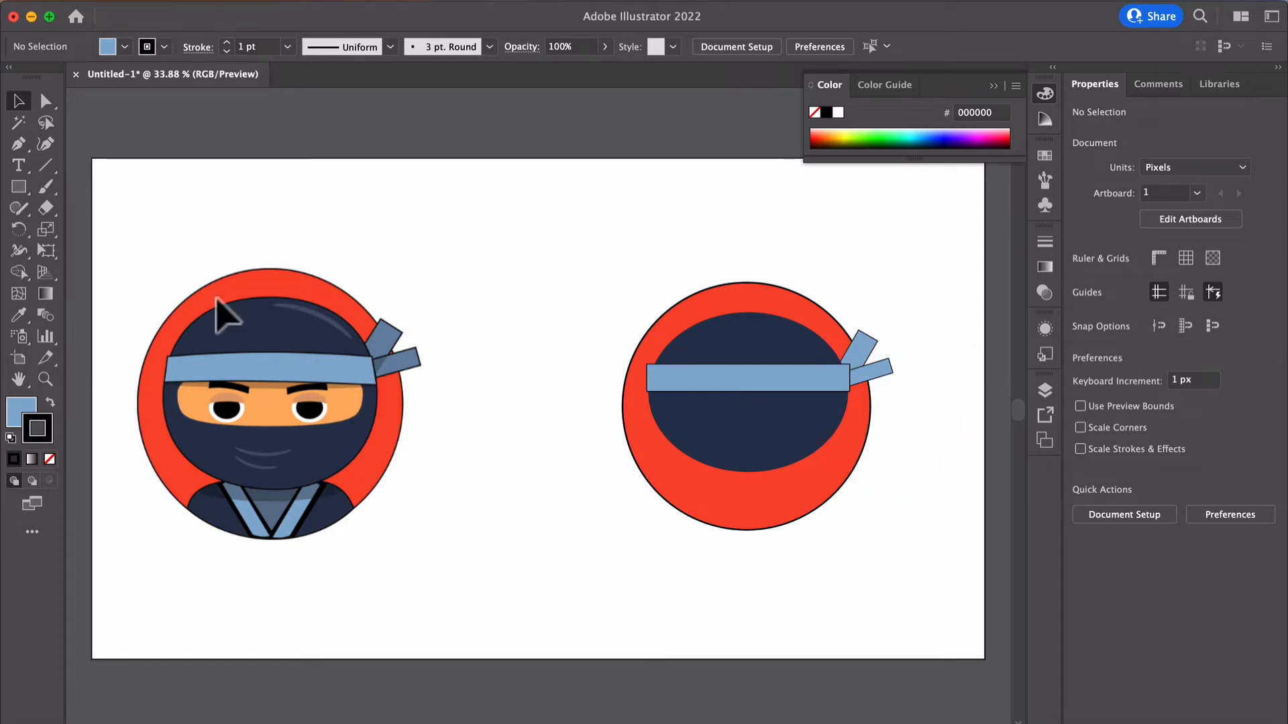
Step: Draw a wide rounded rectangle for the eye opening just below the headband and adjust its corner rounding
{"action": "left_click_drag", "start_coordinate": [17, 185], "coordinate": [59, 228]}
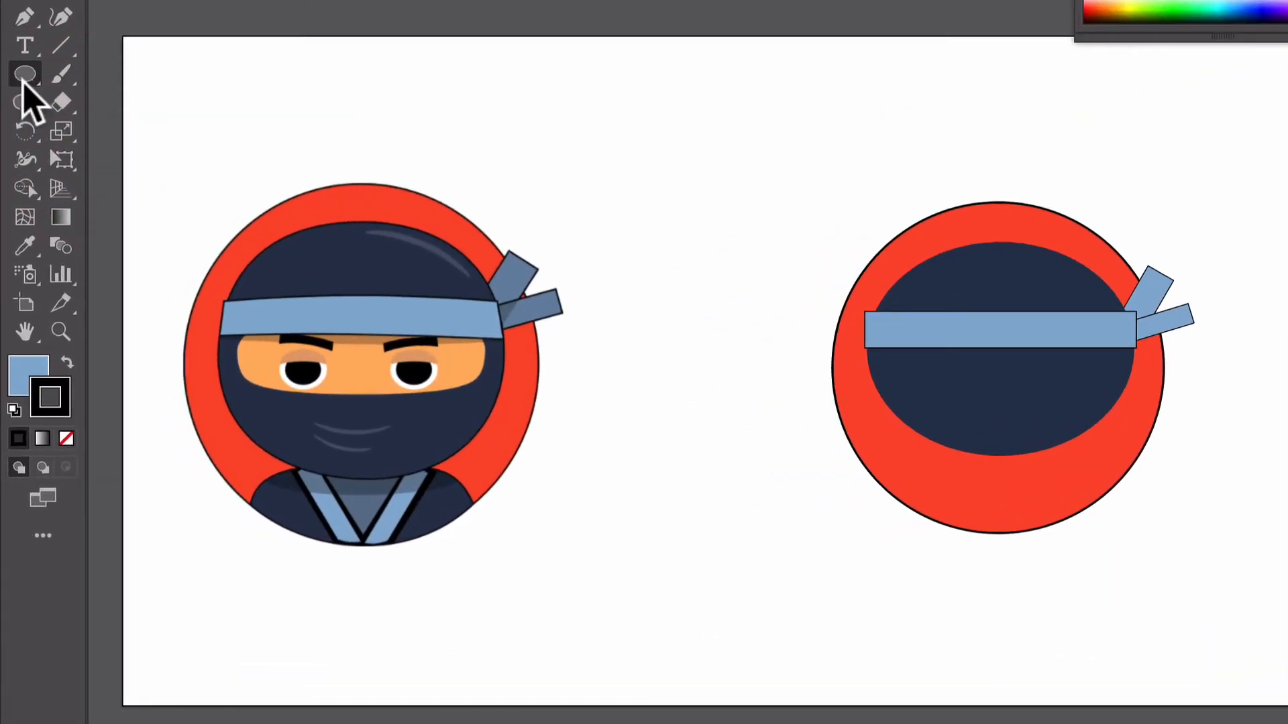
{"action": "left_click", "coordinate": [25, 76]}
{"action": "left_click", "coordinate": [80, 103]}
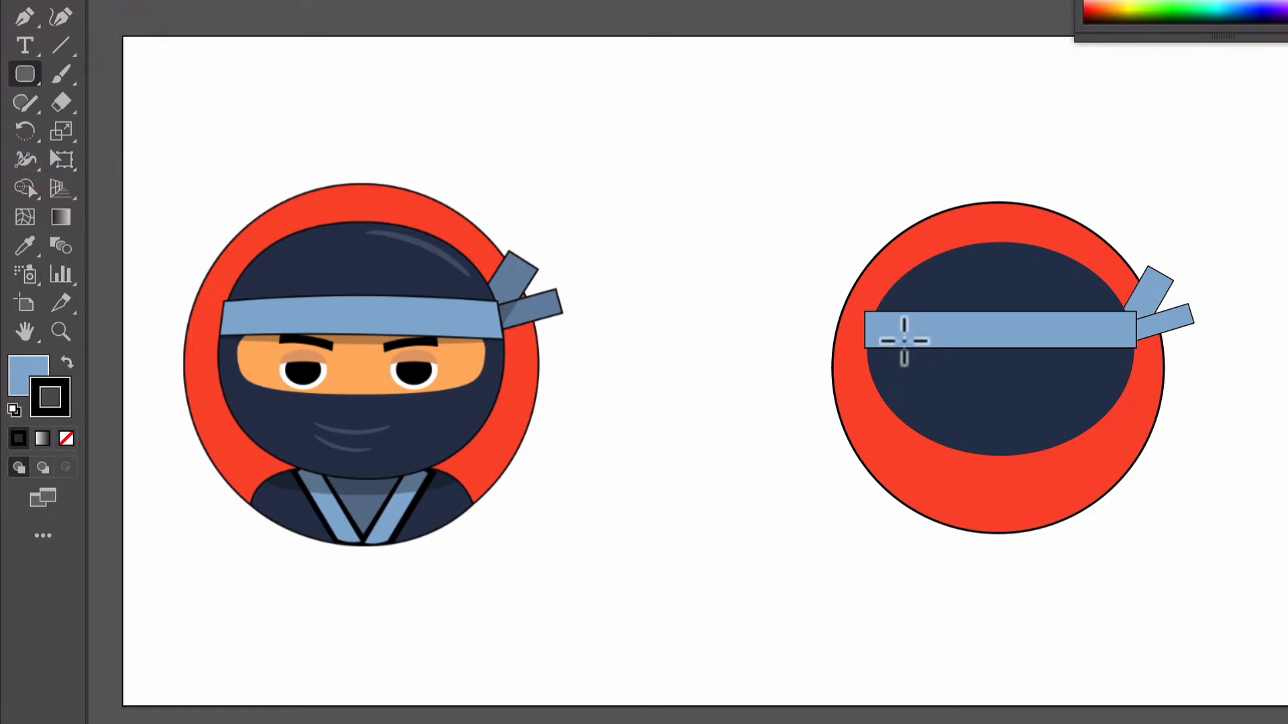
{"action": "left_click_drag", "start_coordinate": [904, 340], "coordinate": [1113, 395]}
{"action": "left_click_drag", "start_coordinate": [920, 372], "coordinate": [933, 380]}
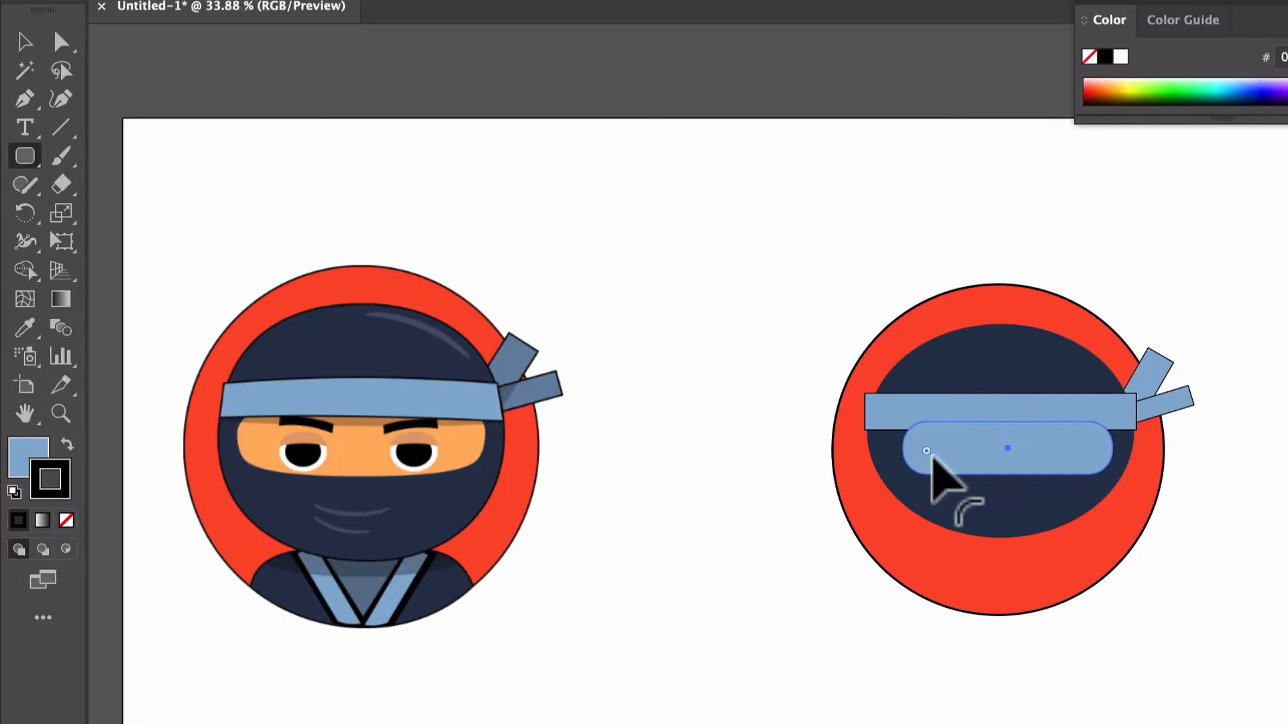
{"action": "left_click_drag", "start_coordinate": [930, 456], "coordinate": [933, 453]}
{"action": "left_click", "coordinate": [25, 42]}
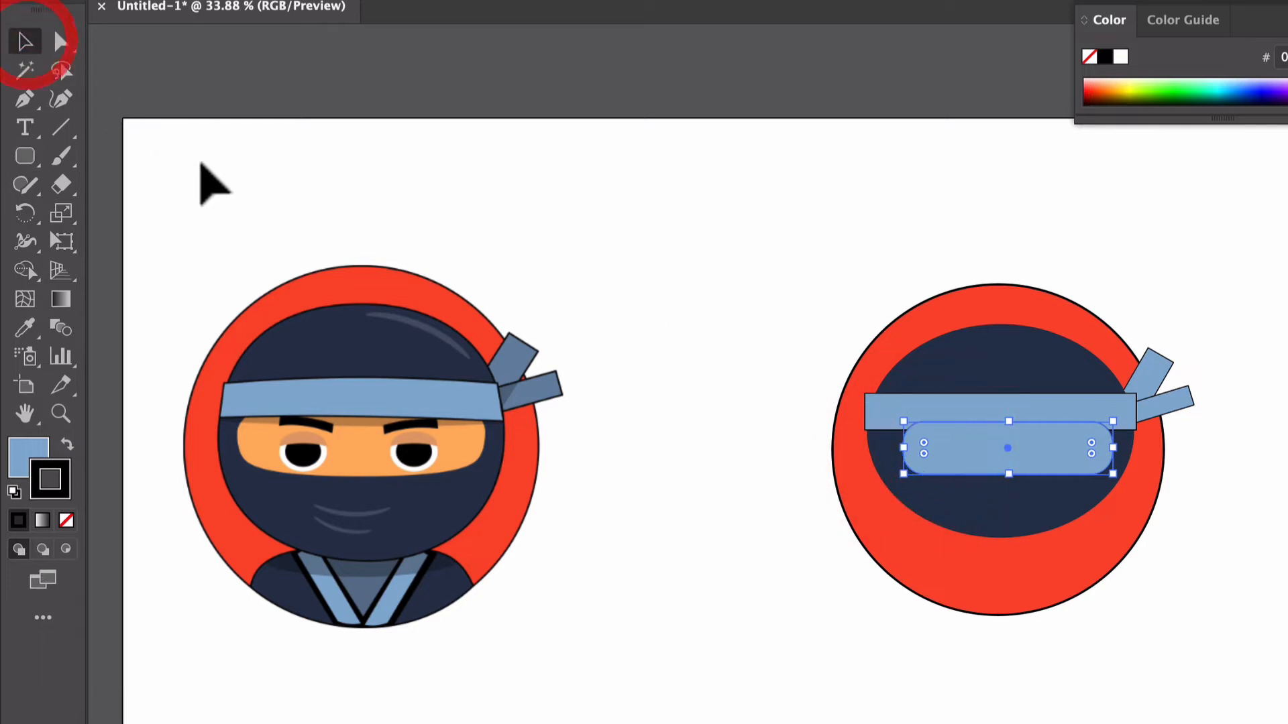
Step: Fill the eye opening with the orange skin tone sampled from the reference face and place it behind the headband
{"action": "left_click", "coordinate": [25, 327]}
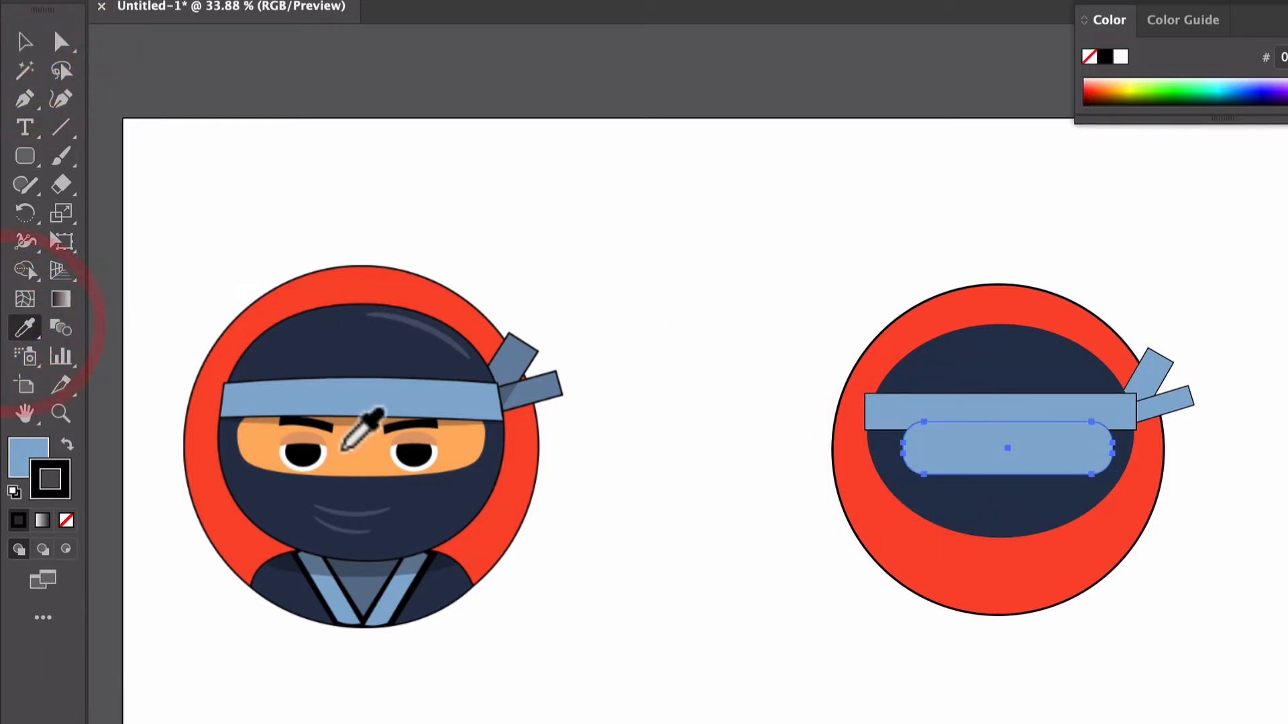
{"action": "left_click", "coordinate": [340, 446]}
{"action": "left_click", "coordinate": [25, 43]}
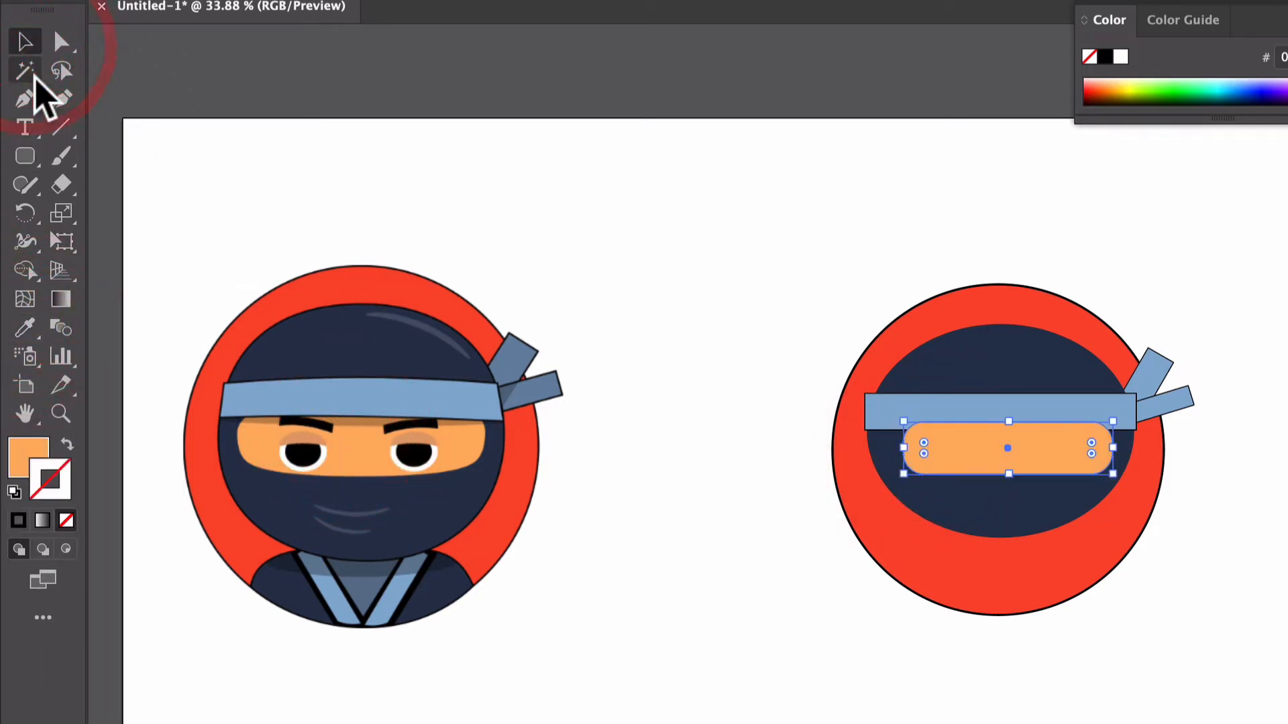
{"action": "left_click", "coordinate": [695, 205]}
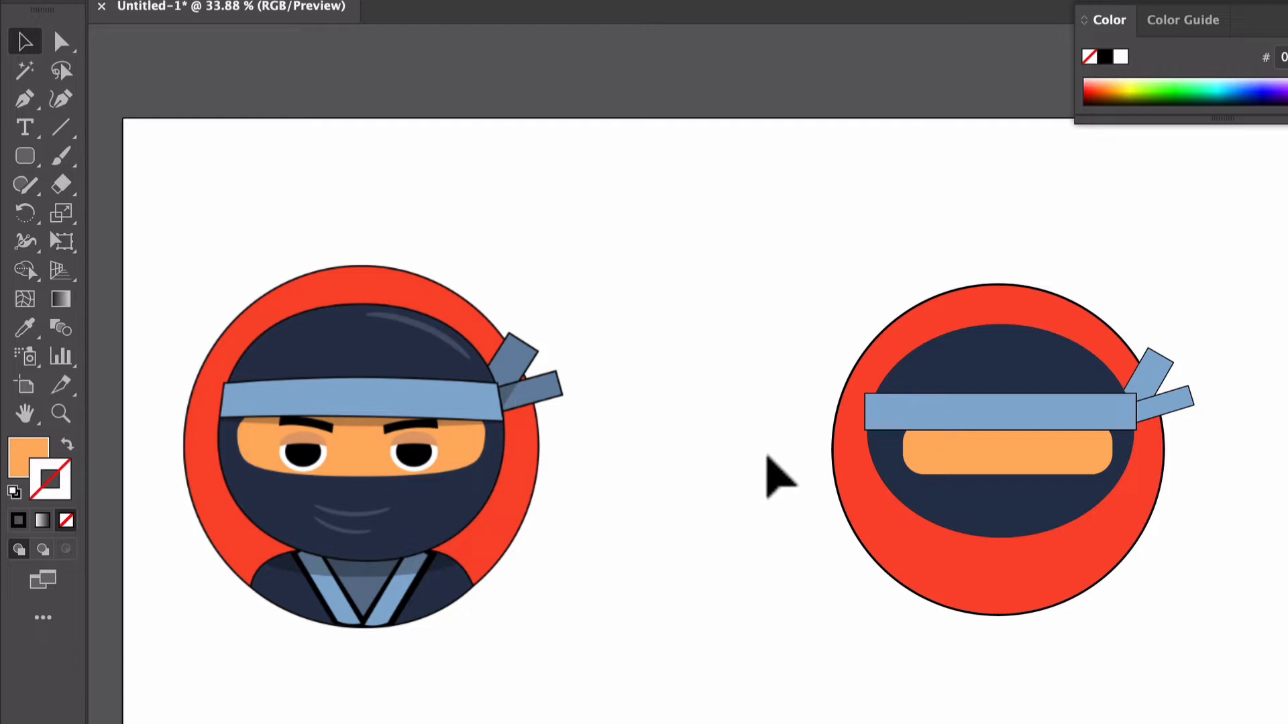
Step: Try to bend the eye opening's bottom edge with the Direct Selection tool
{"action": "left_click", "coordinate": [61, 42]}
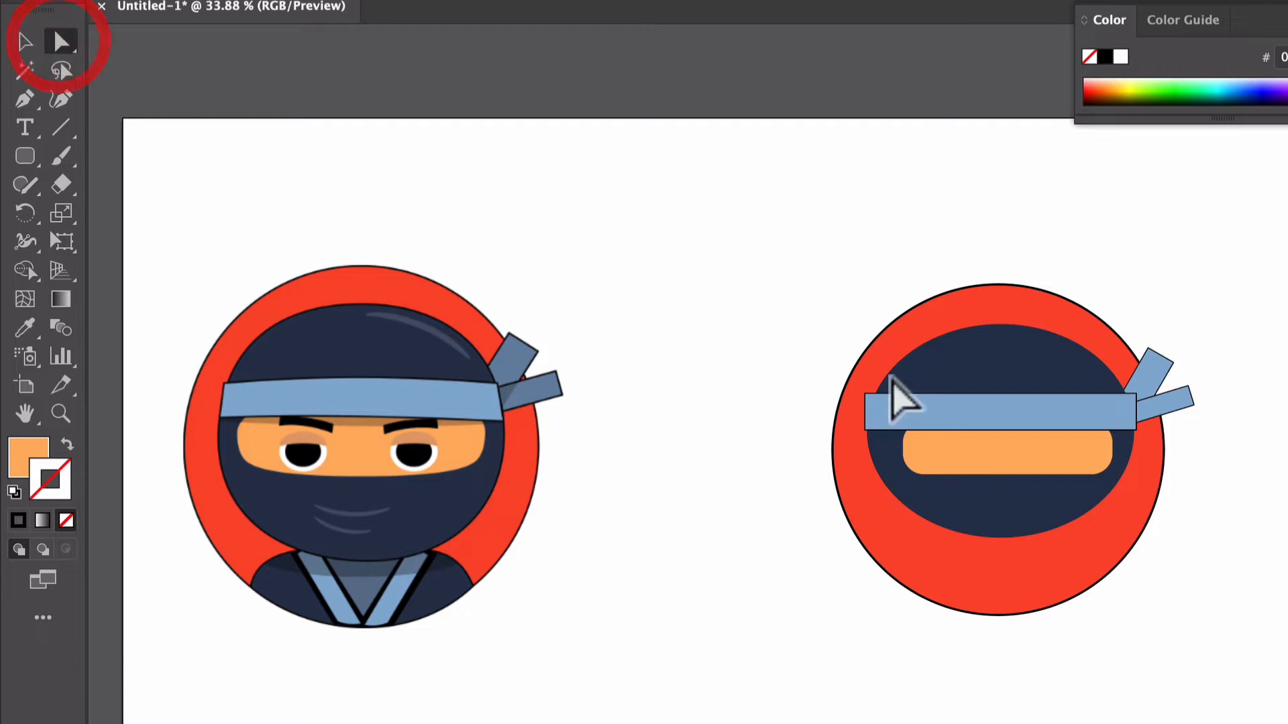
{"action": "left_click", "coordinate": [997, 462]}
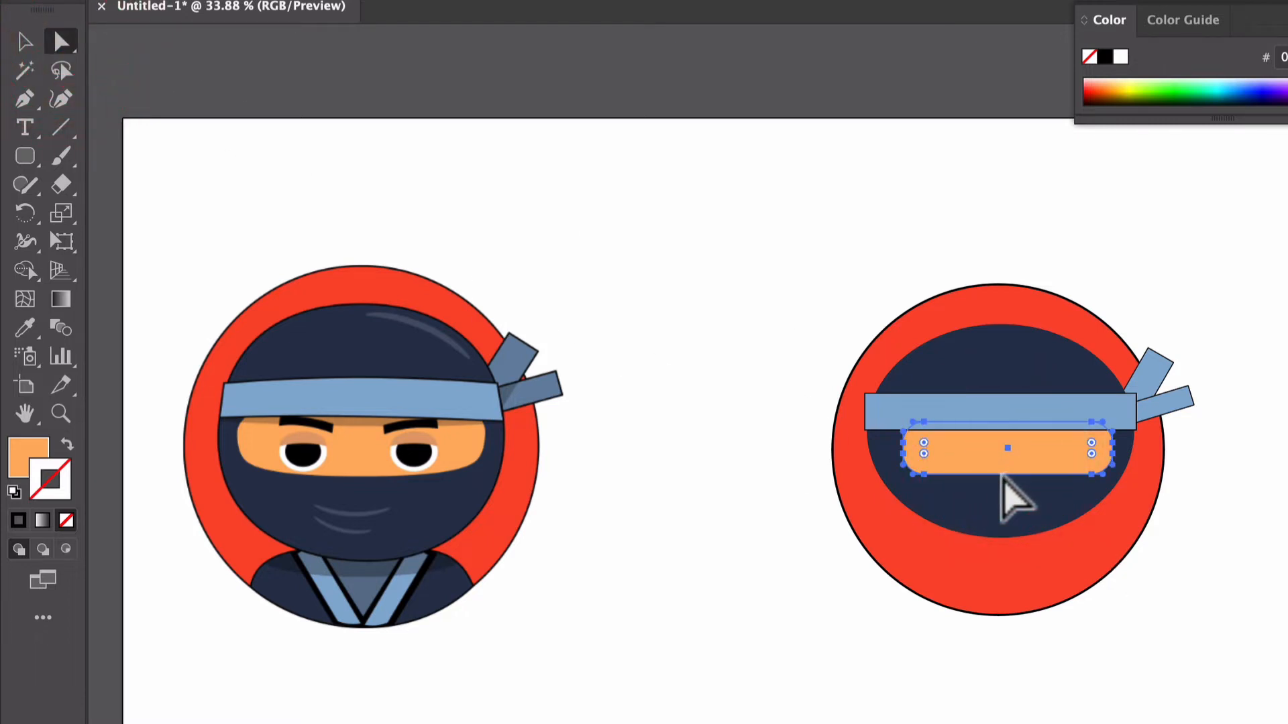
{"action": "left_click_drag", "start_coordinate": [1001, 474], "coordinate": [1000, 473]}
{"action": "left_click", "coordinate": [1000, 473]}
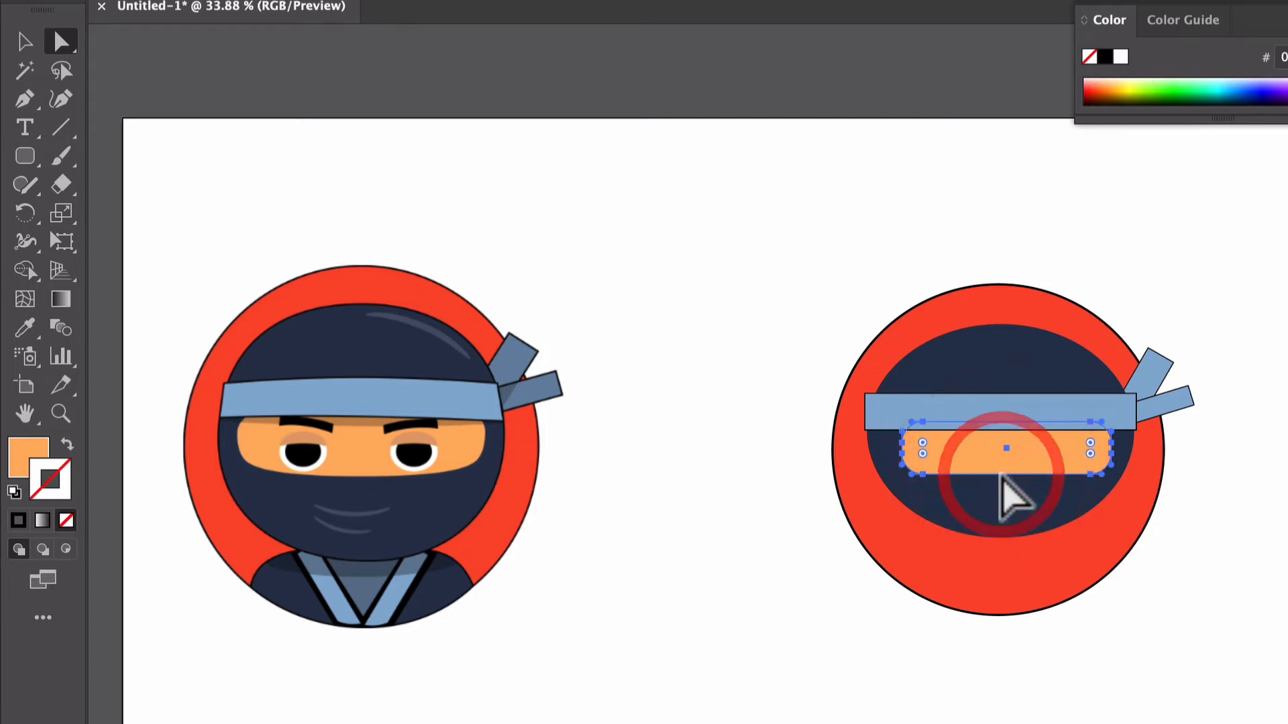
{"action": "left_click", "coordinate": [59, 39]}
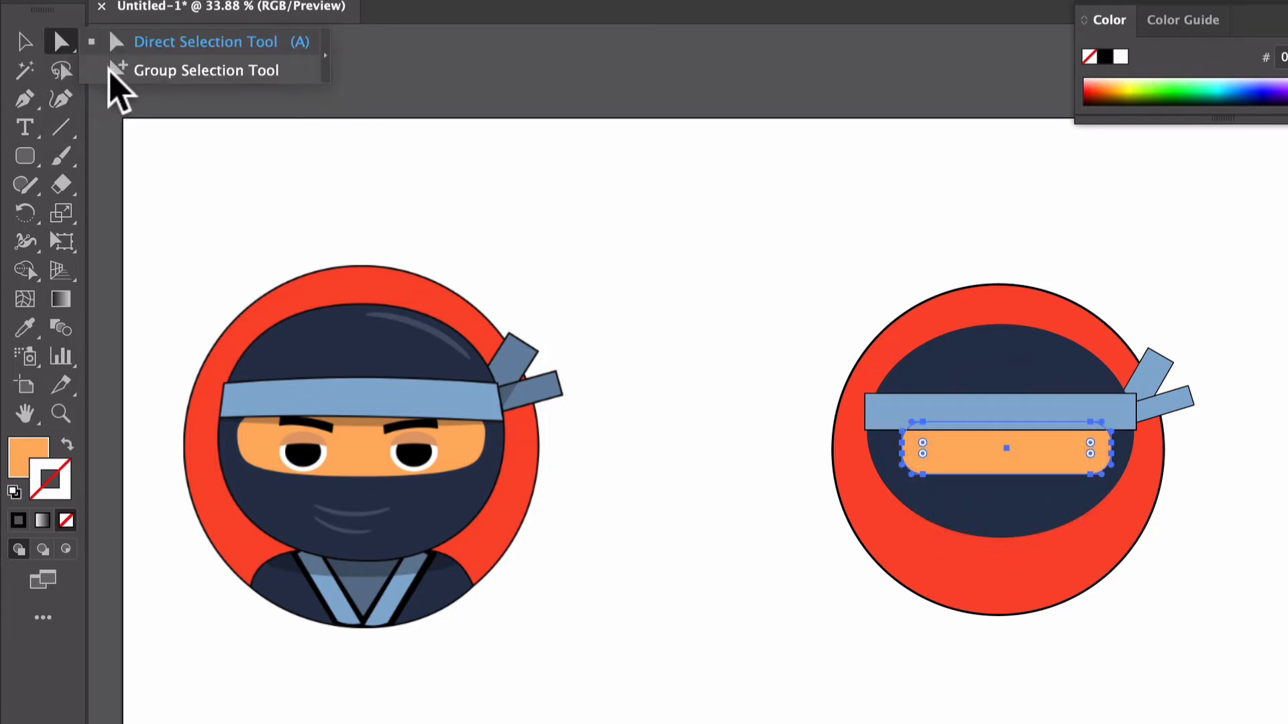
{"action": "left_click", "coordinate": [59, 42]}
Step: Bow the eye opening's bottom edge slightly downward at its middle with the Curvature tool
{"action": "left_click", "coordinate": [58, 96]}
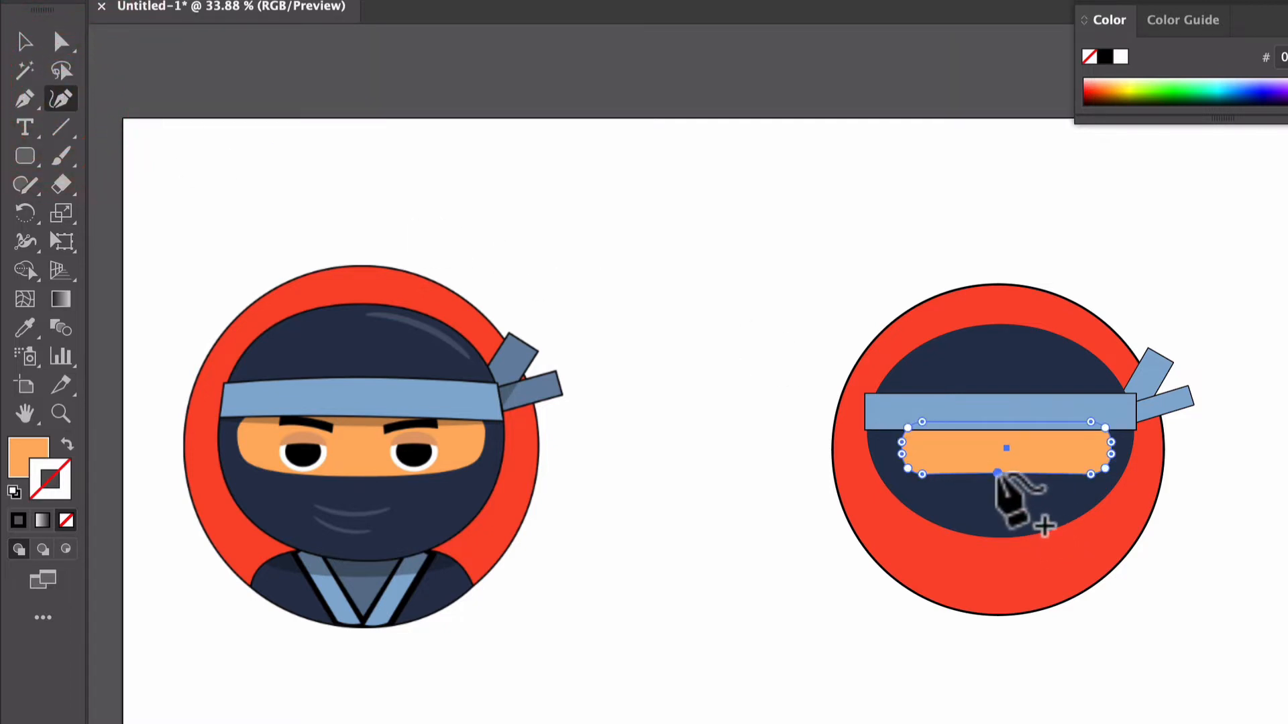
{"action": "left_click_drag", "start_coordinate": [997, 474], "coordinate": [996, 478]}
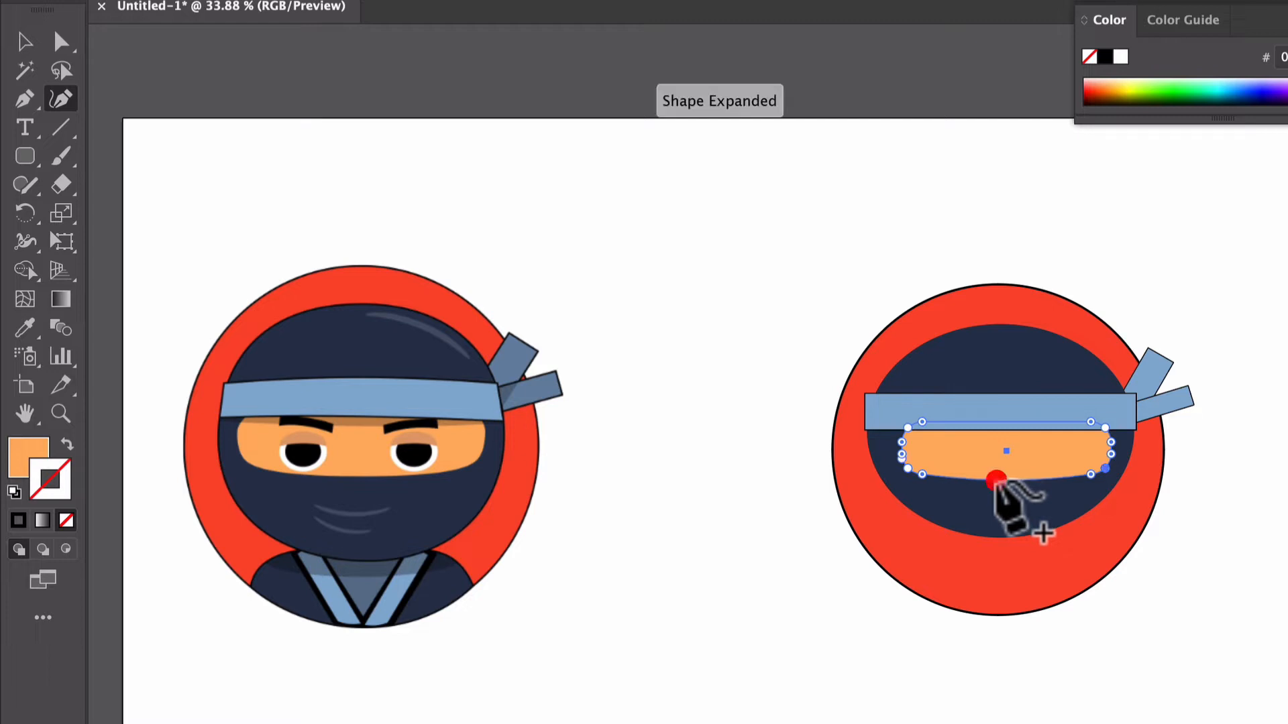
{"action": "left_click", "coordinate": [996, 480]}
Step: Extend the navy head ellipse slightly downward by moving its bottom anchor point
{"action": "left_click", "coordinate": [996, 540]}
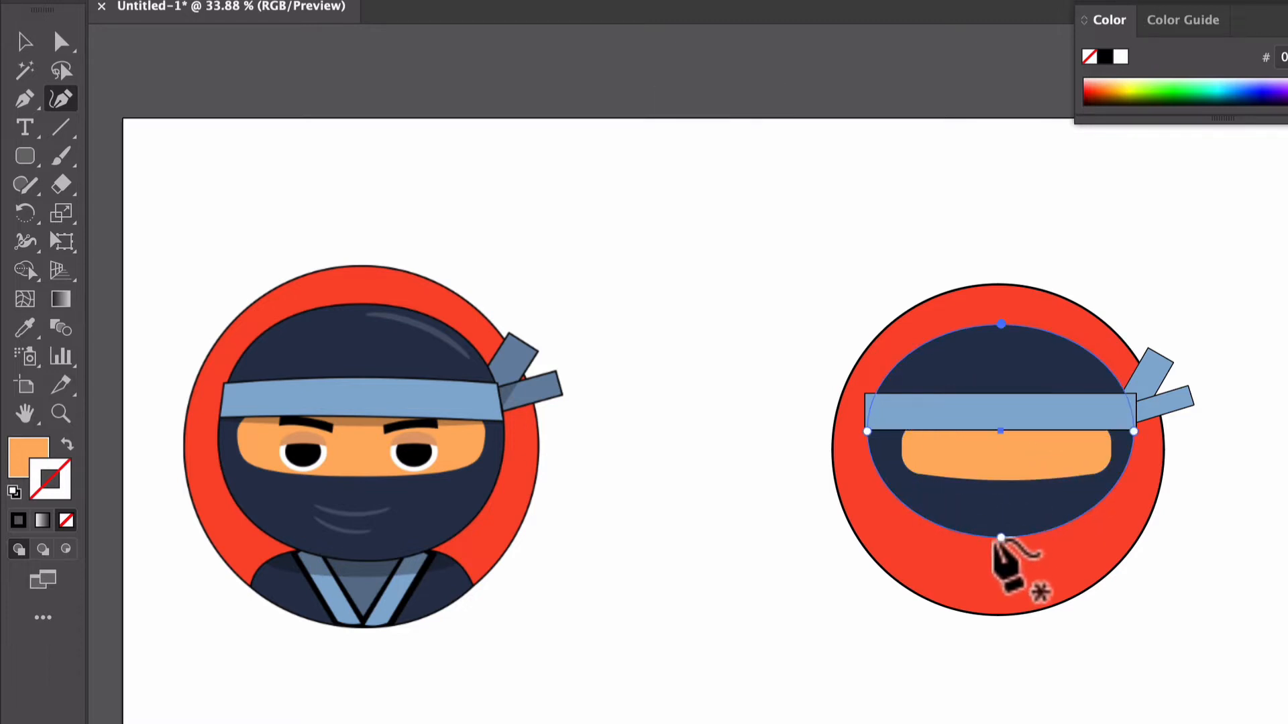
{"action": "left_click_drag", "start_coordinate": [998, 538], "coordinate": [998, 555]}
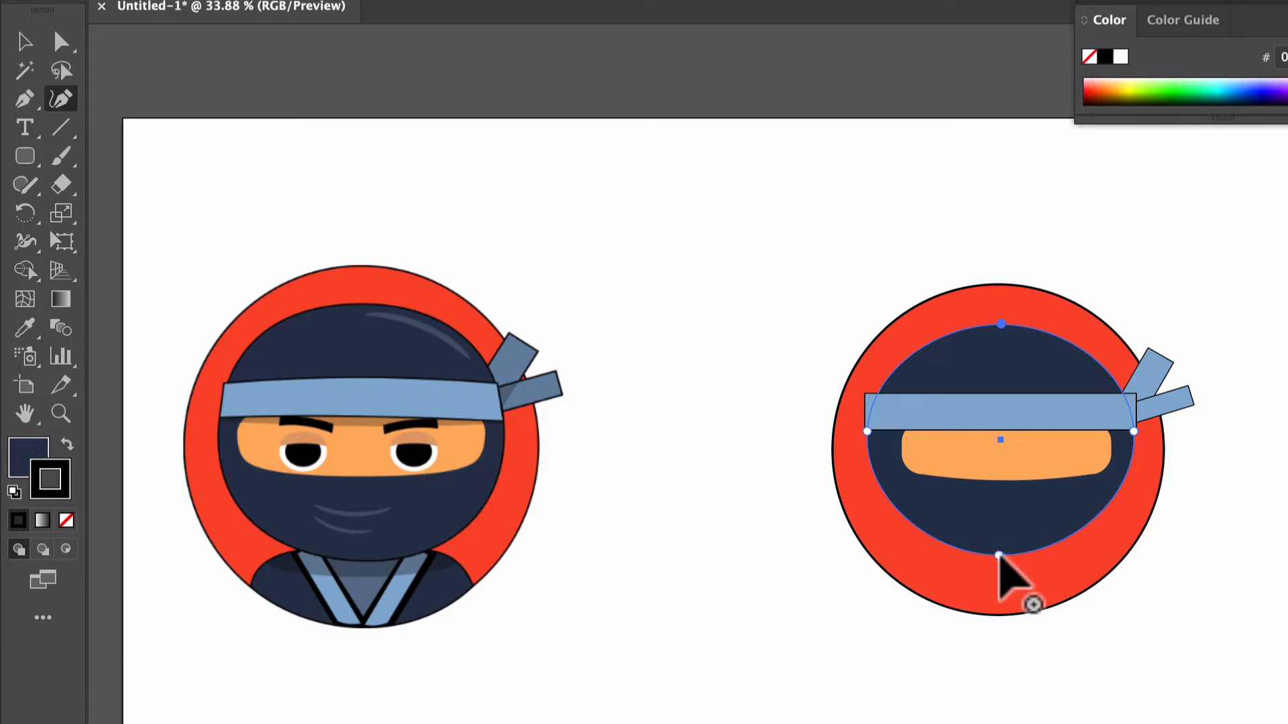
{"action": "left_click_drag", "start_coordinate": [998, 556], "coordinate": [998, 548]}
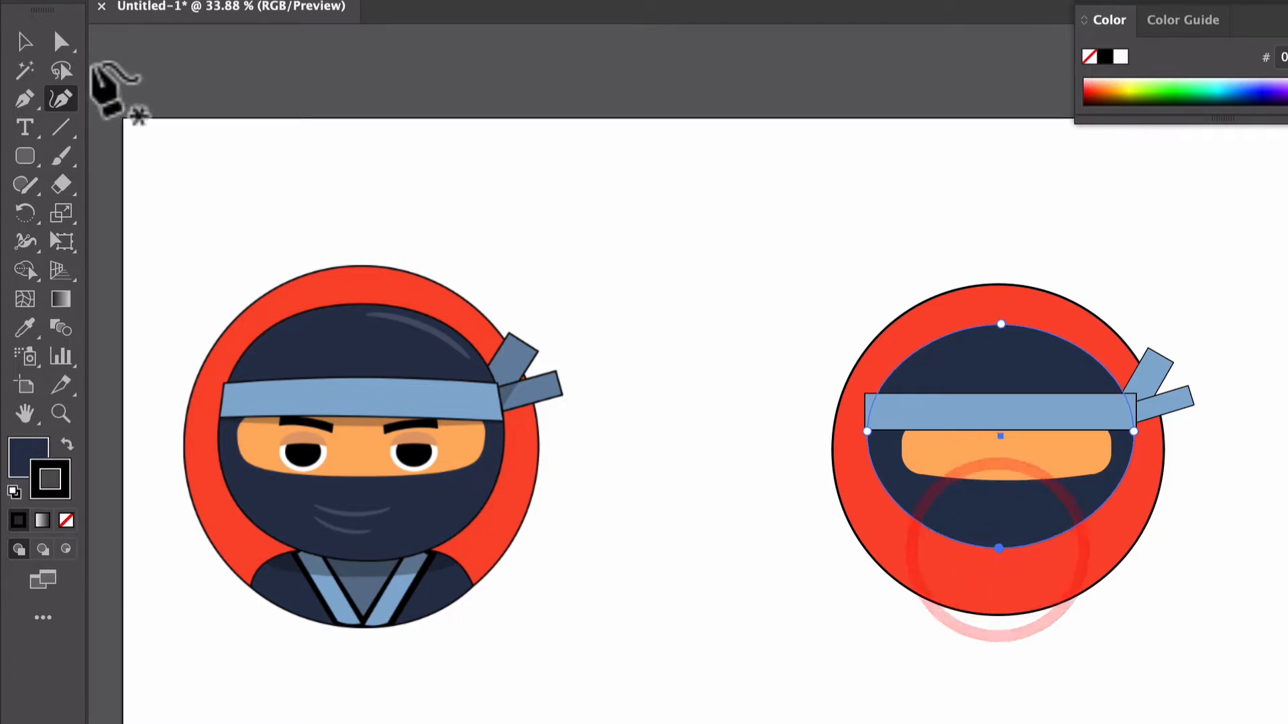
{"action": "left_click", "coordinate": [26, 41]}
{"action": "left_click", "coordinate": [167, 64]}
Step: Draw a small ellipse for the left eye in the orange opening and fill it with white sampled from the reference eye
{"action": "left_click", "coordinate": [25, 155]}
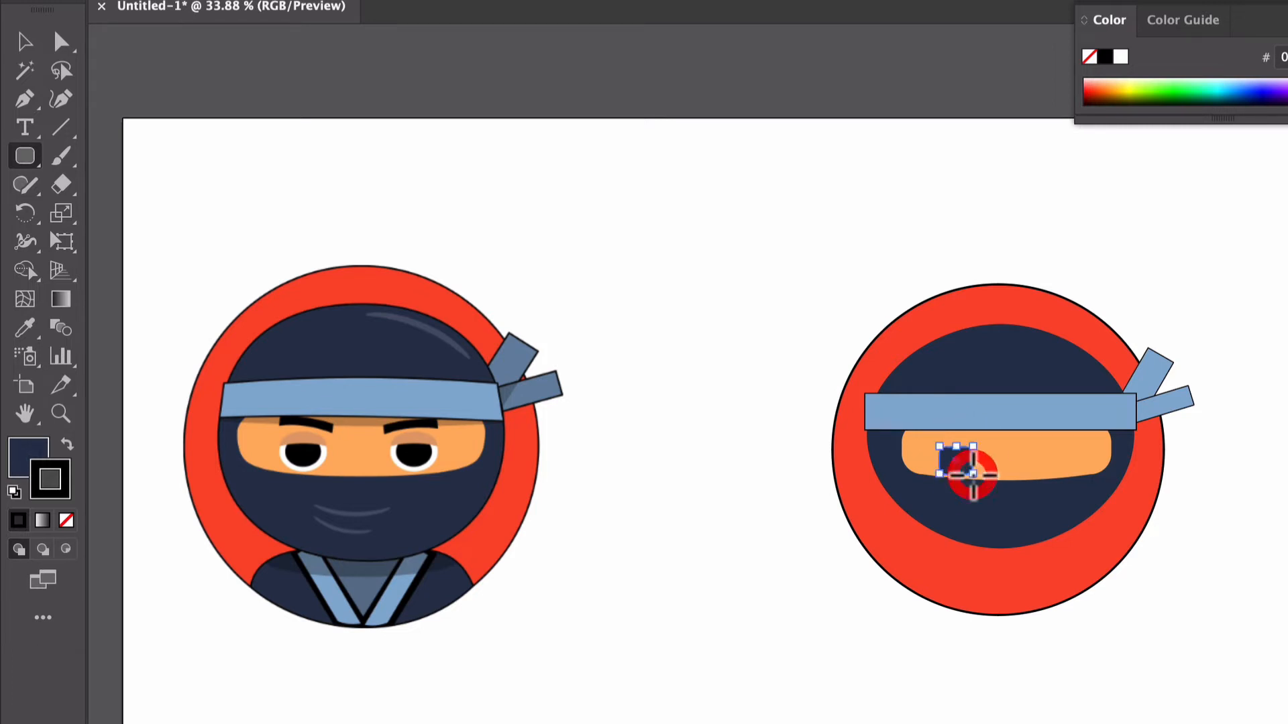
{"action": "key", "text": "ctrl+z"}
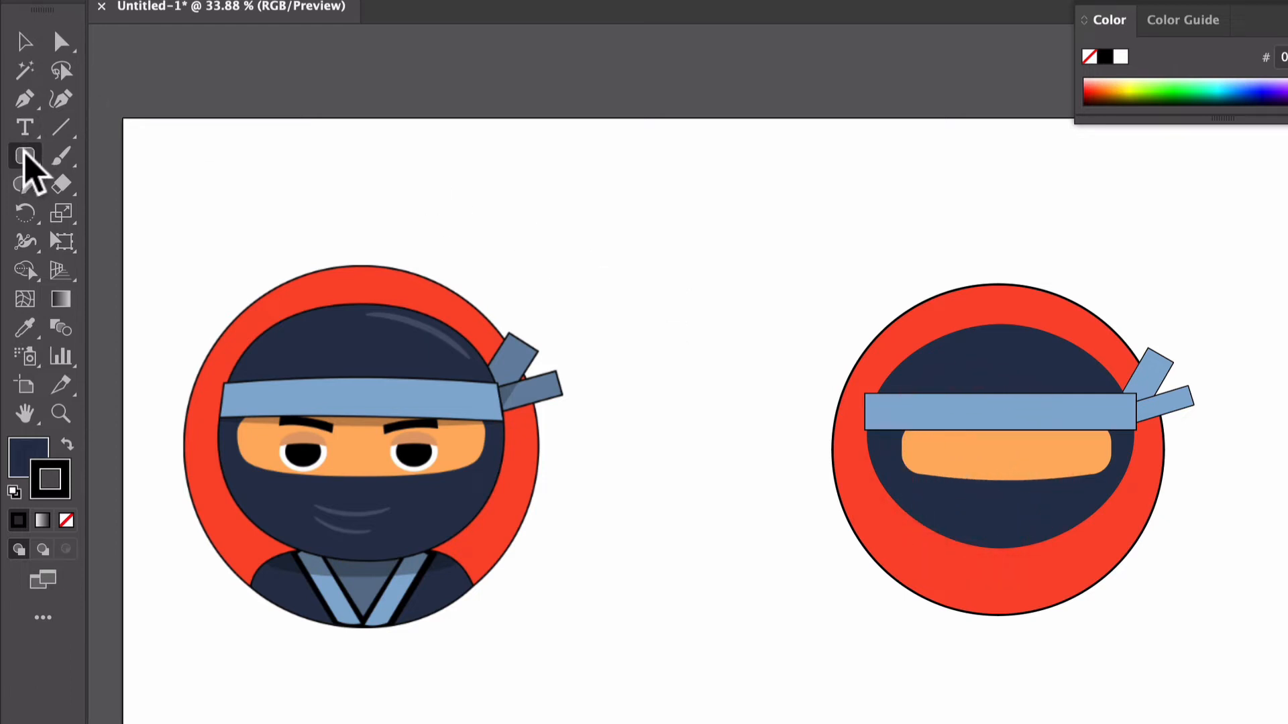
{"action": "left_click_drag", "start_coordinate": [24, 156], "coordinate": [88, 215]}
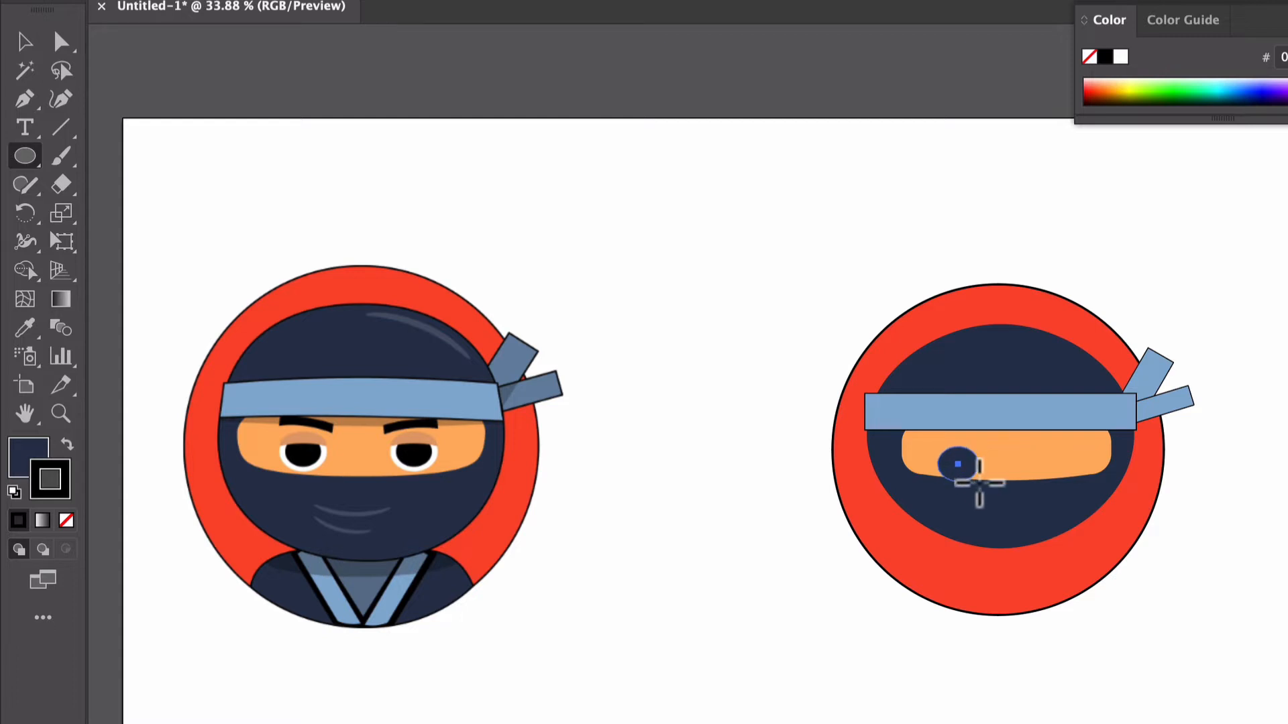
{"action": "left_click_drag", "start_coordinate": [981, 484], "coordinate": [981, 482]}
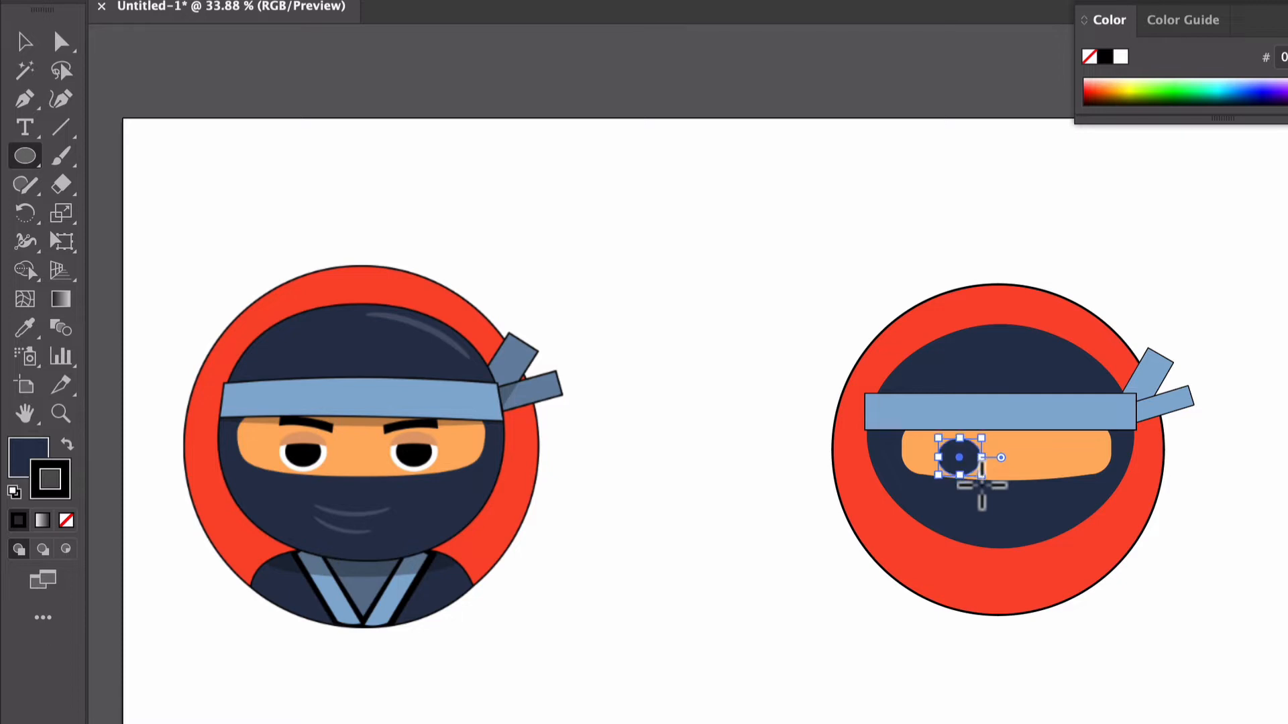
{"action": "left_click", "coordinate": [26, 328]}
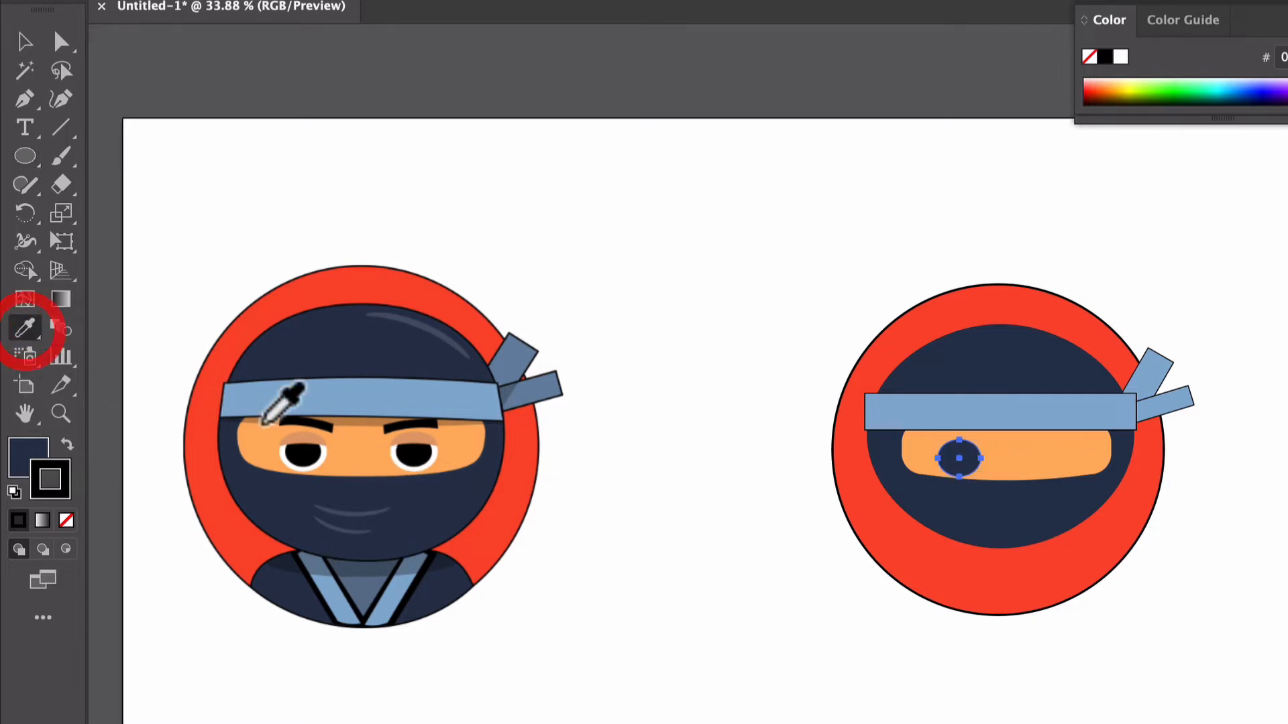
{"action": "left_click", "coordinate": [308, 467]}
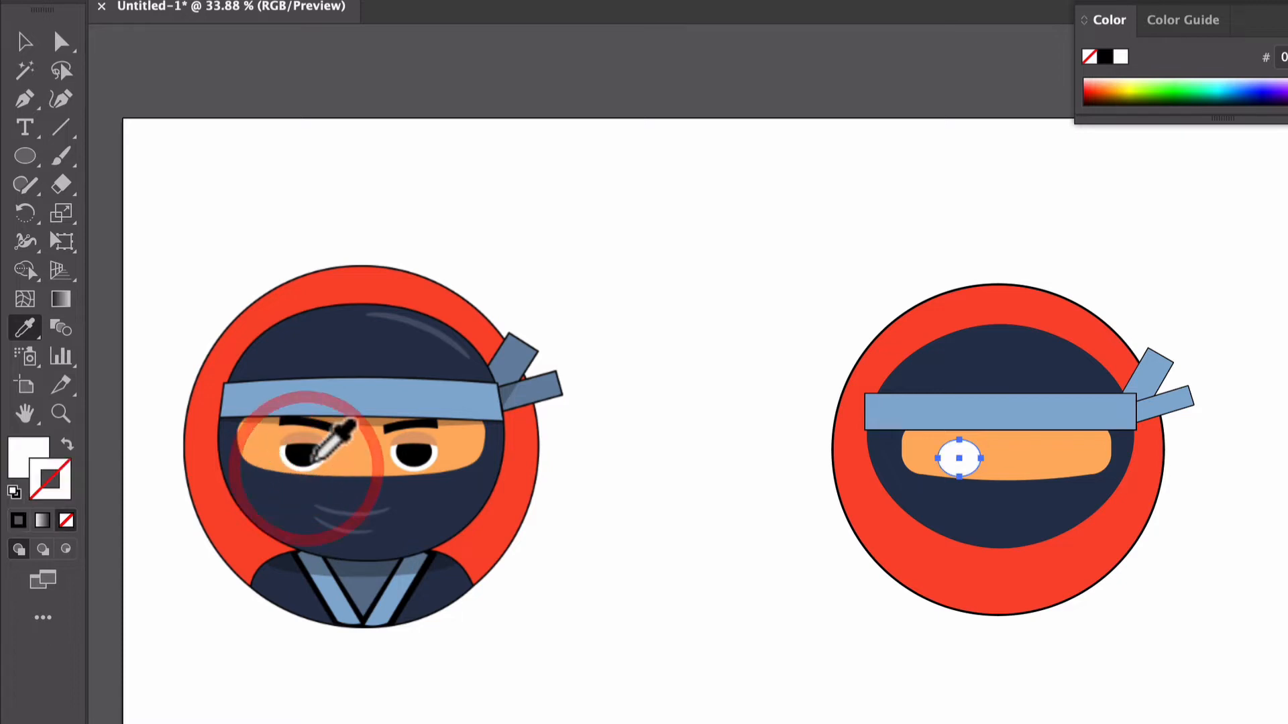
Step: Duplicate the white eye ellipse in place, scale the copy down slightly for a pupil, and fill it with black sampled from the reference eye
{"action": "left_click", "coordinate": [25, 41]}
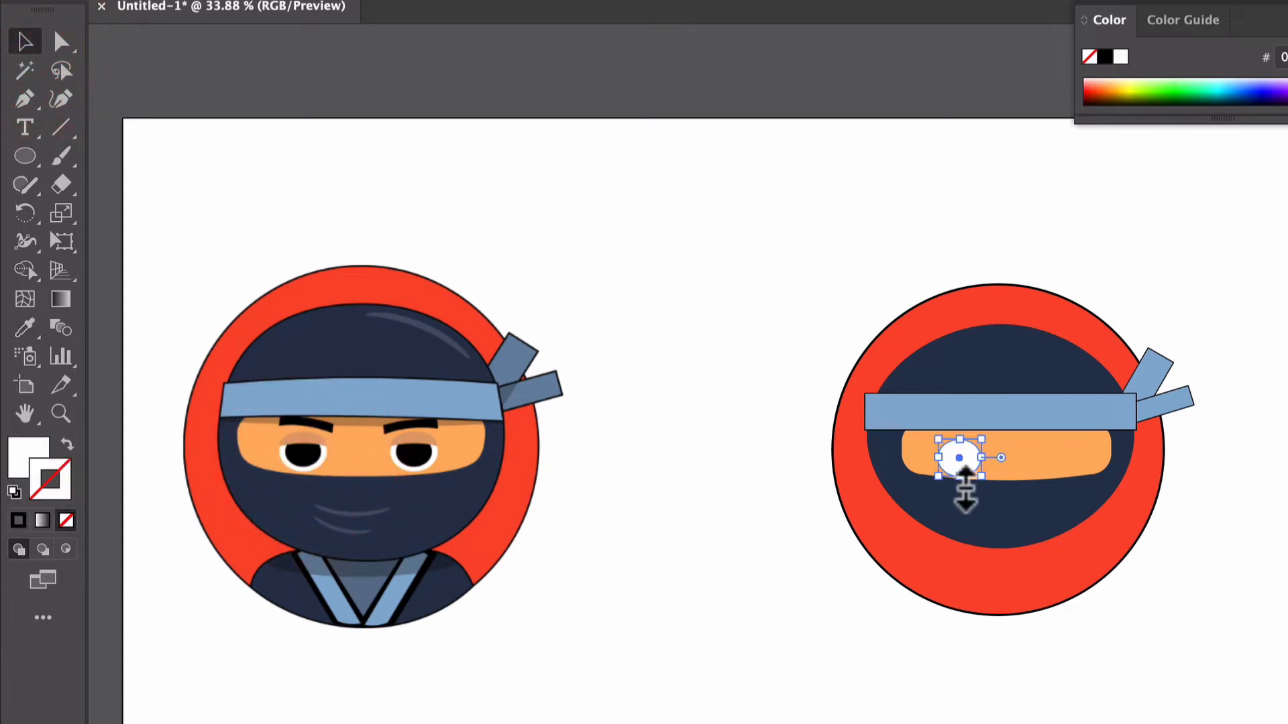
{"action": "key", "text": "ctrl+shift+b"}
{"action": "key", "text": "ctrl+shift+b"}
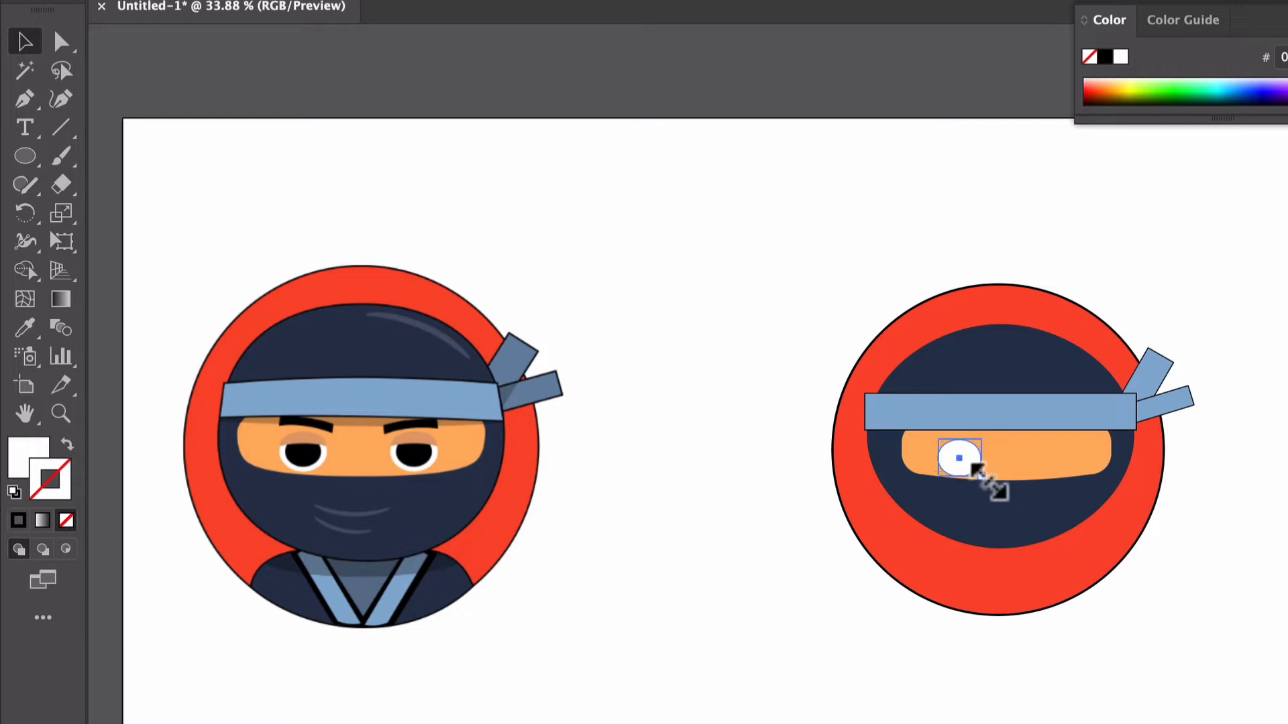
{"action": "mouse_move", "coordinate": [976, 469]}
{"action": "left_mouse_down"}
{"action": "mouse_move", "coordinate": [961, 456]}
{"action": "mouse_move", "coordinate": [972, 471]}
{"action": "left_mouse_up"}
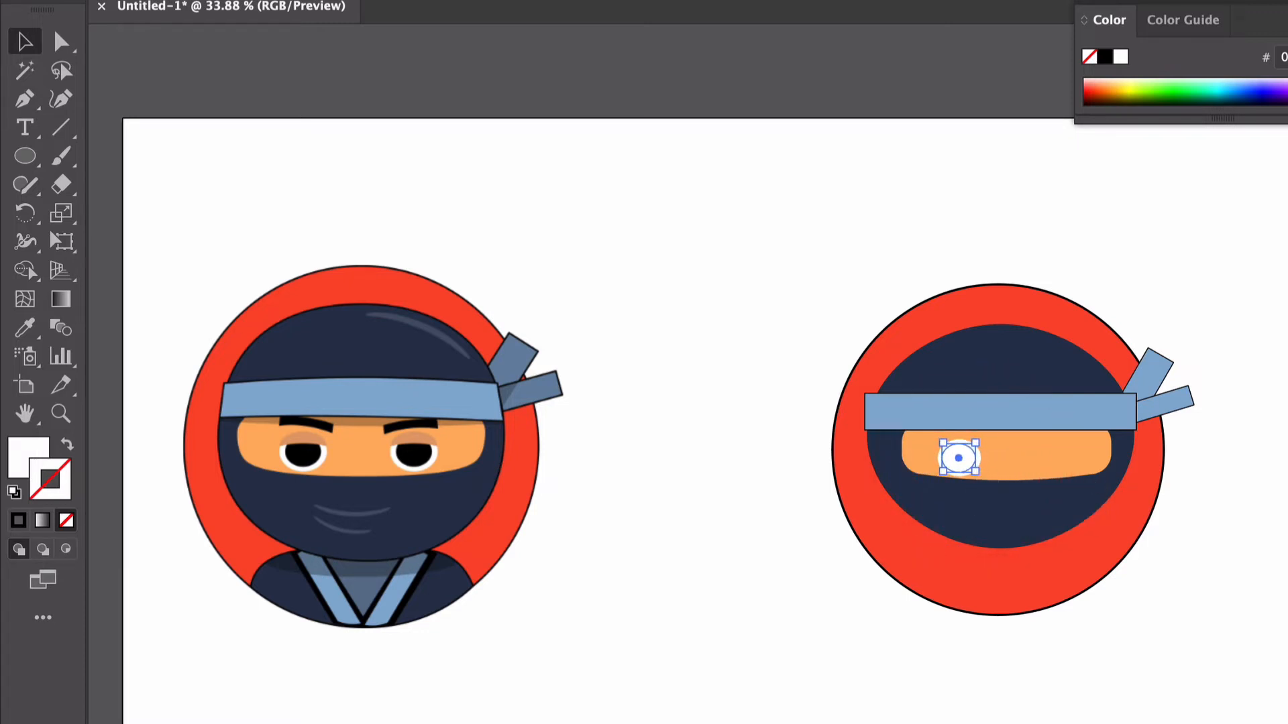
{"action": "left_click", "coordinate": [25, 328]}
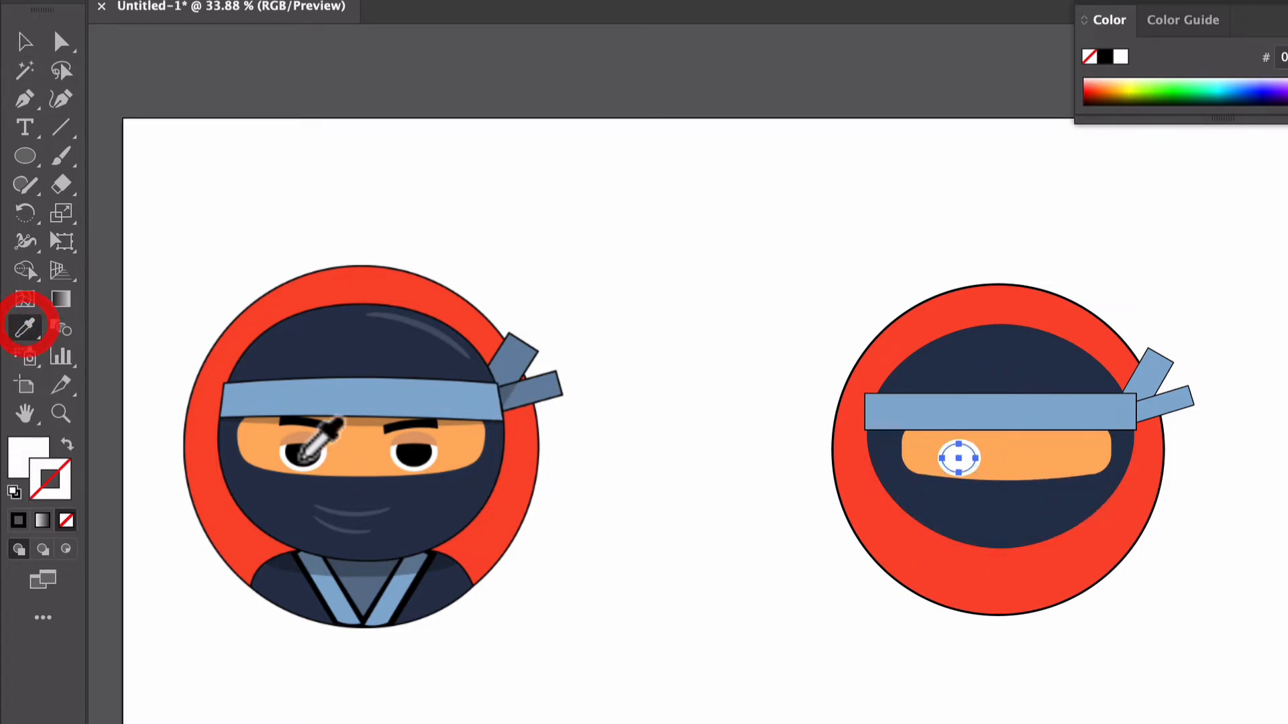
{"action": "left_click", "coordinate": [310, 448]}
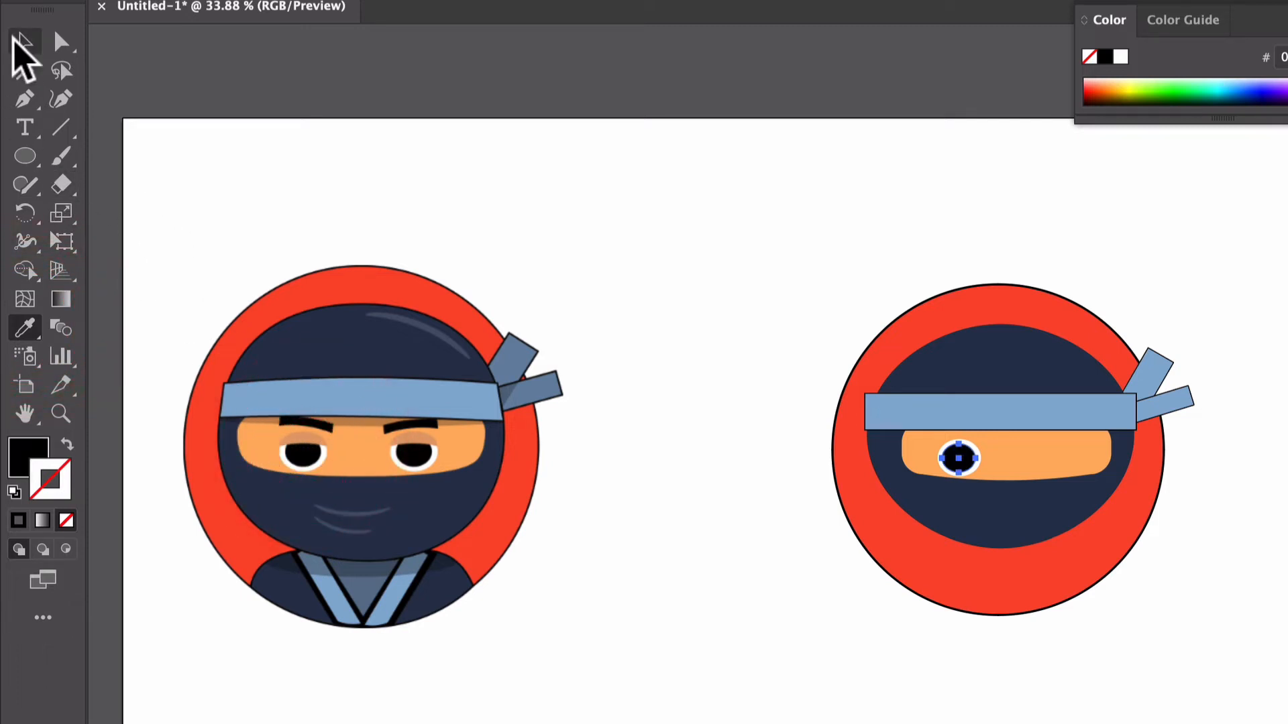
{"action": "left_click", "coordinate": [25, 41]}
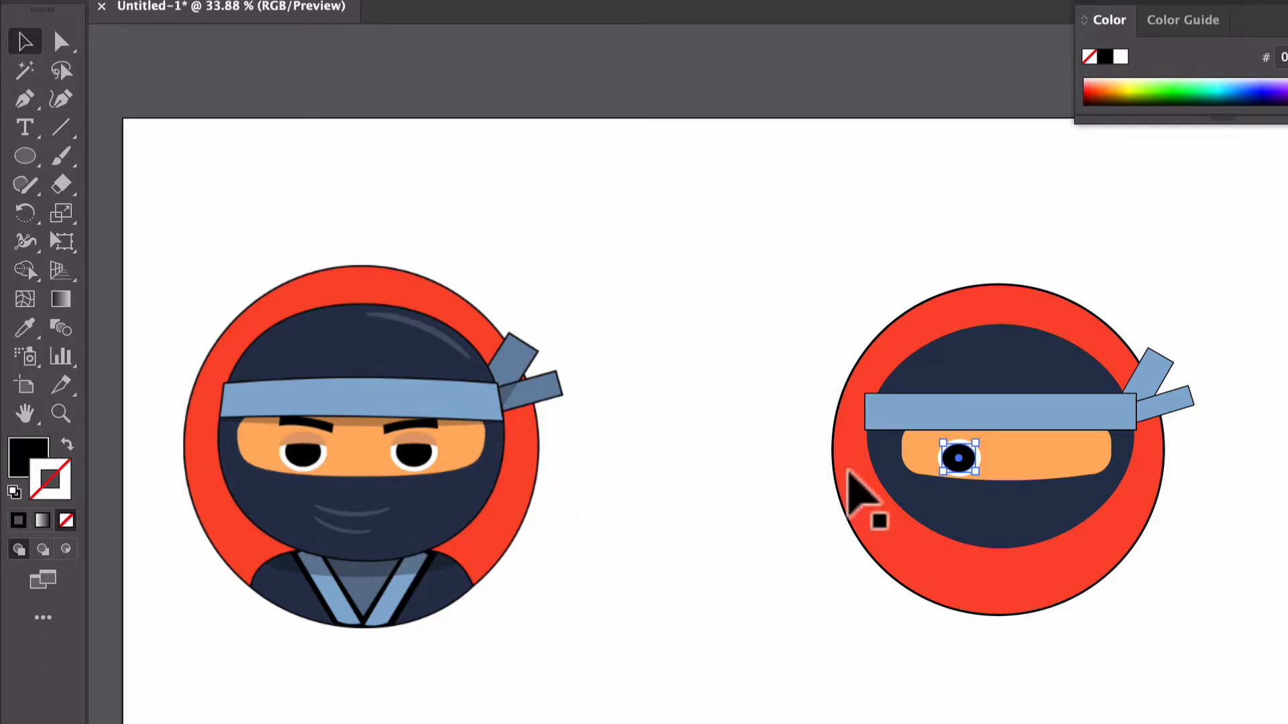
Step: Copy the left eye's white ellipse and pupil together and place the duplicate to its right inside the orange opening
{"action": "scroll", "coordinate": [971, 447], "scroll_direction": "up", "scroll_amount": 3}
{"action": "scroll", "coordinate": [976, 459], "scroll_direction": "down", "scroll_amount": 3}
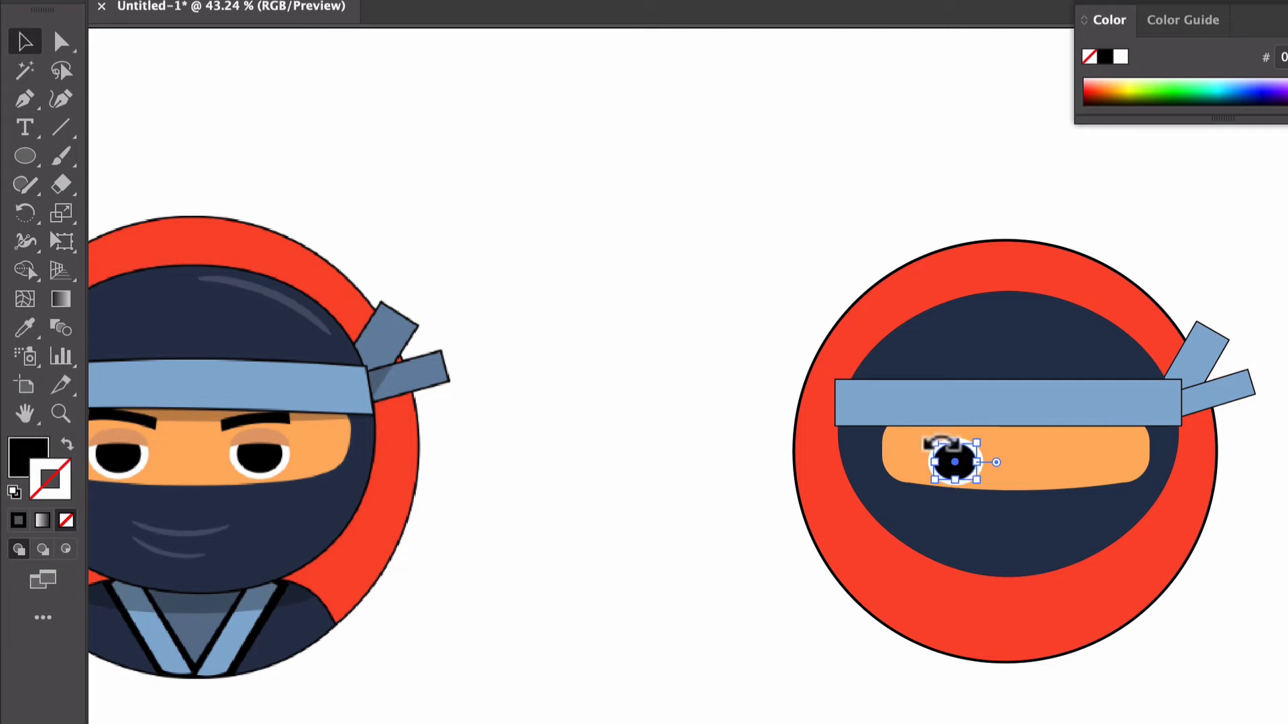
{"action": "left_click", "coordinate": [913, 461]}
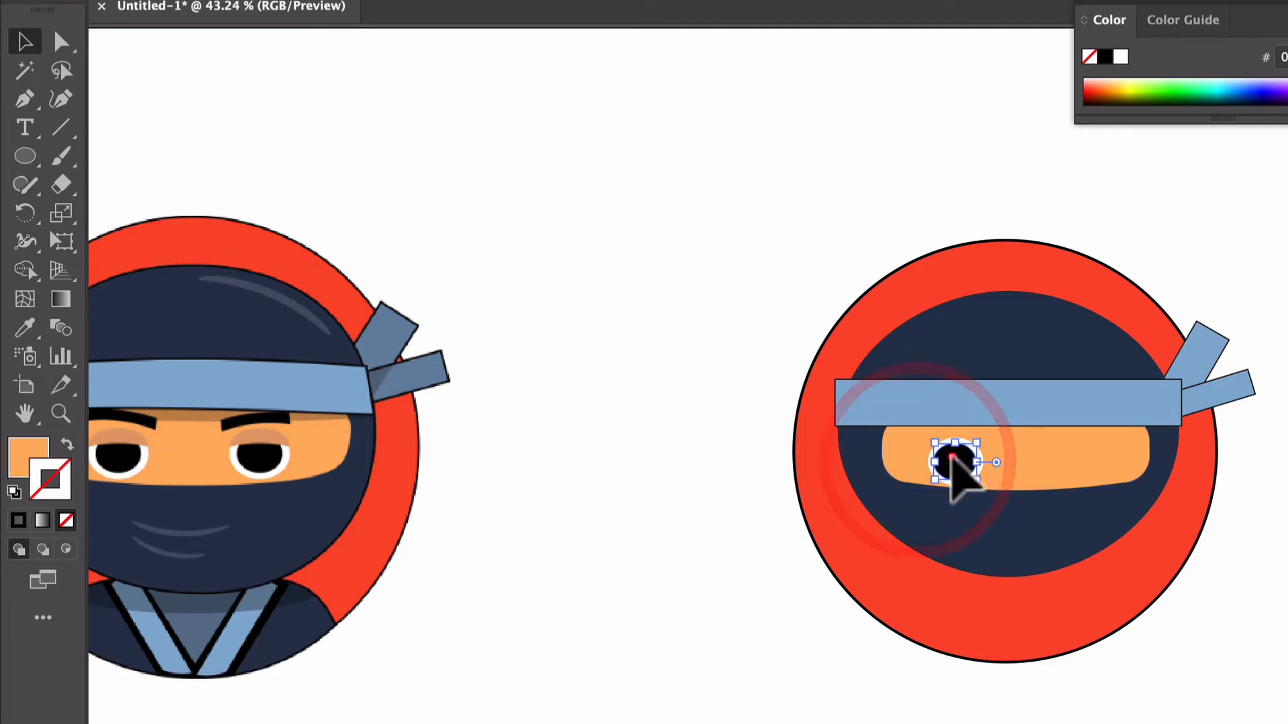
{"action": "left_click", "coordinate": [951, 470]}
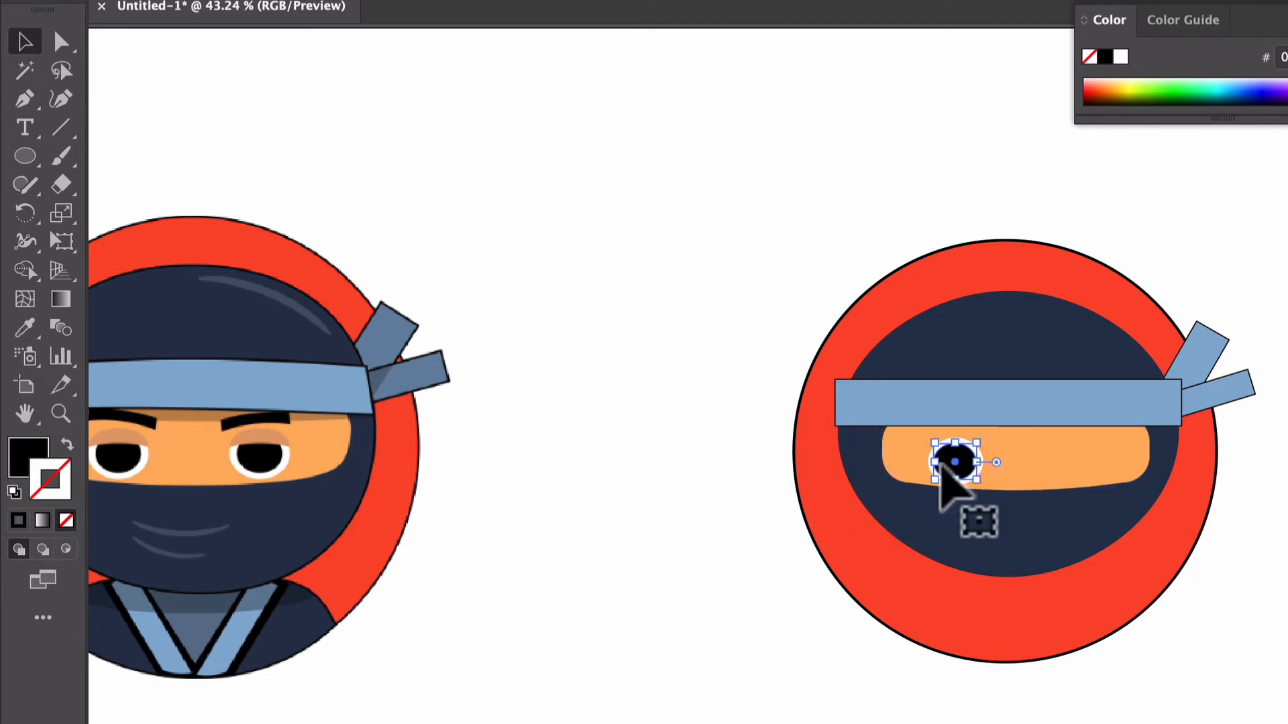
{"action": "scroll", "coordinate": [948, 473], "scroll_direction": "up", "scroll_amount": 5}
{"action": "left_click", "coordinate": [905, 469]}
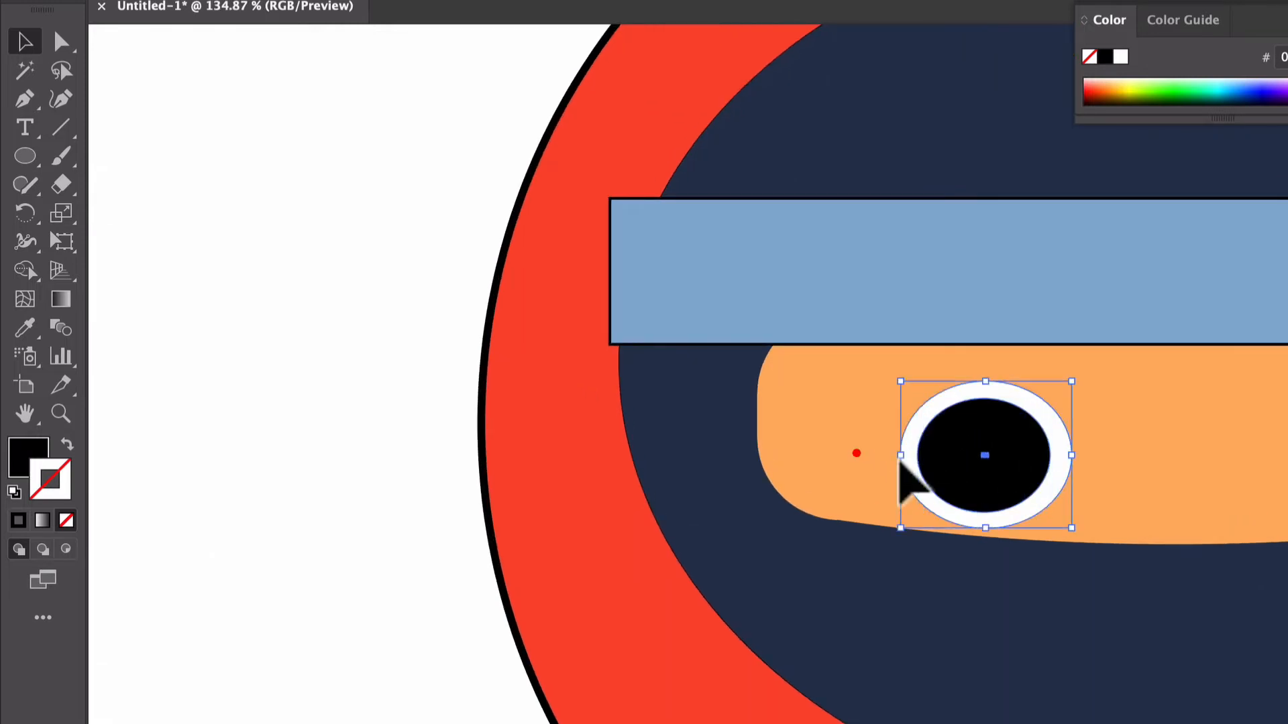
{"action": "key", "text": "ctrl+c"}
{"action": "key", "text": "ctrl+v"}
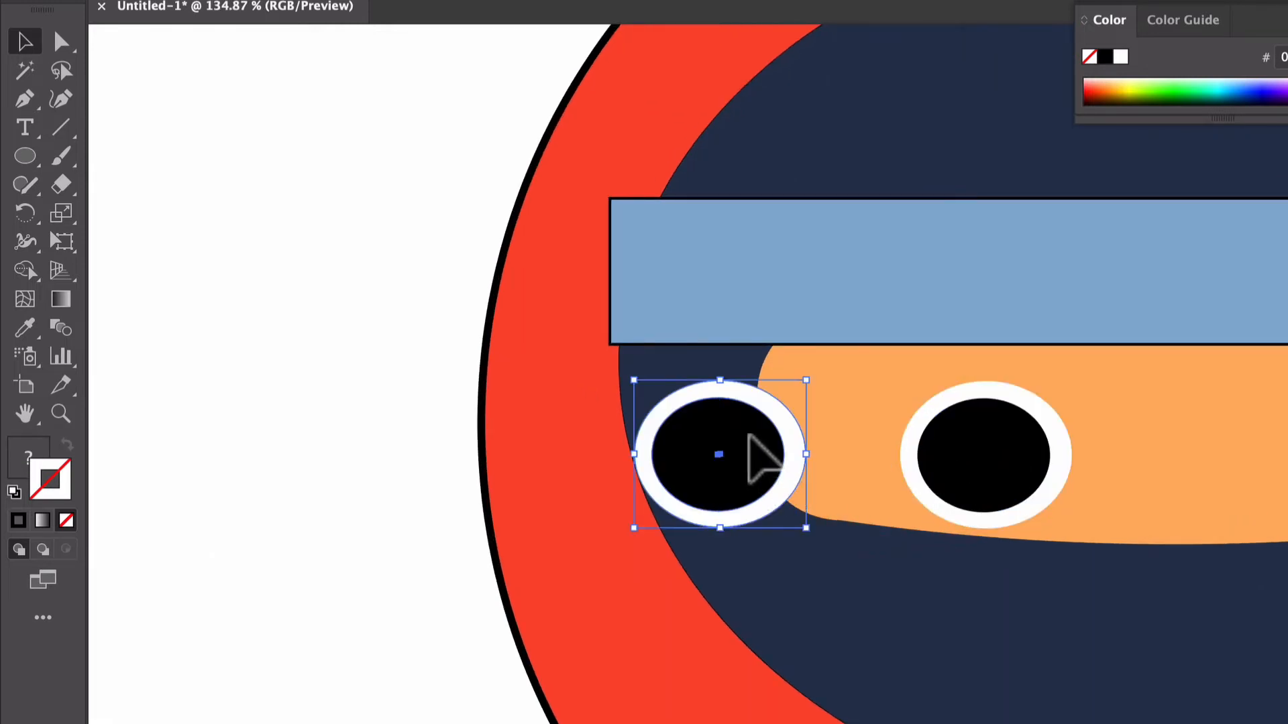
{"action": "left_click_drag", "start_coordinate": [756, 445], "coordinate": [1265, 460]}
{"action": "scroll", "coordinate": [1265, 460], "scroll_direction": "down", "scroll_amount": 4}
{"action": "scroll", "coordinate": [1261, 462], "scroll_direction": "down", "scroll_amount": 3}
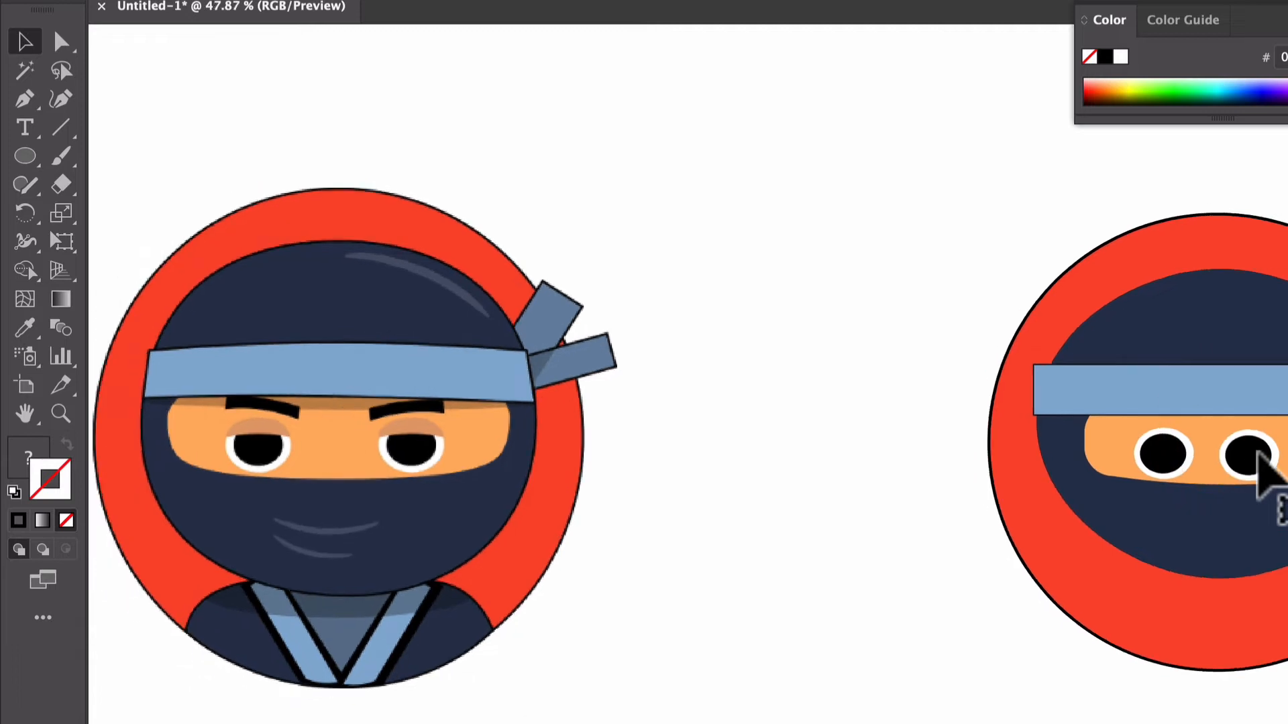
Step: Move the copied right eye farther right, level with the left eye, to match the reference spacing
{"action": "scroll", "coordinate": [1265, 483], "scroll_direction": "right", "scroll_amount": 3}
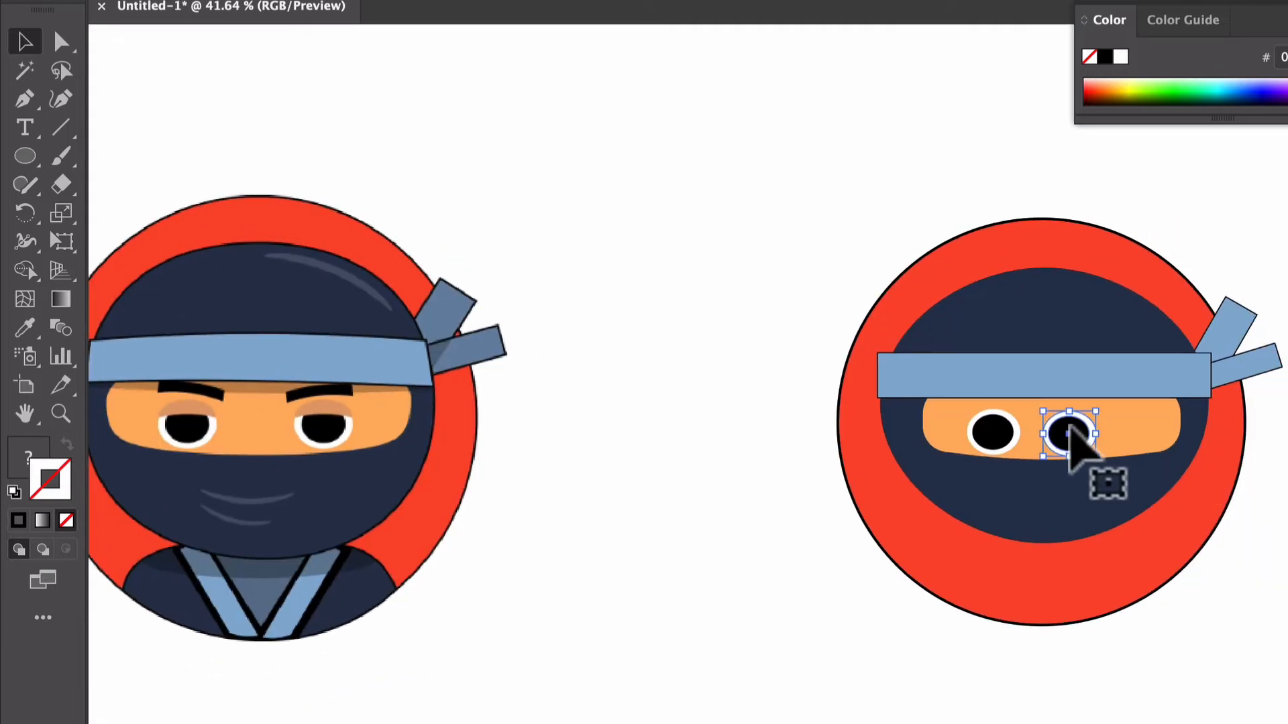
{"action": "left_click_drag", "start_coordinate": [1065, 434], "coordinate": [1102, 430]}
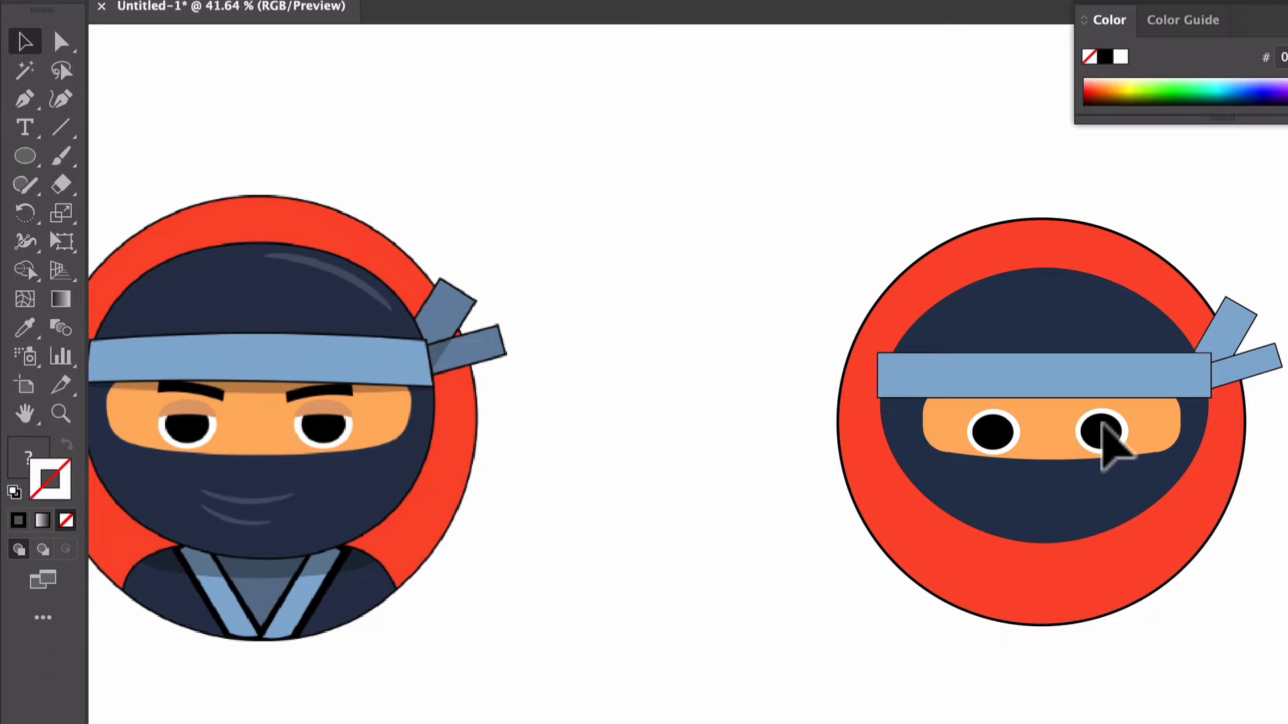
{"action": "left_click_drag", "start_coordinate": [1101, 422], "coordinate": [1102, 423]}
{"action": "left_click", "coordinate": [1279, 489]}
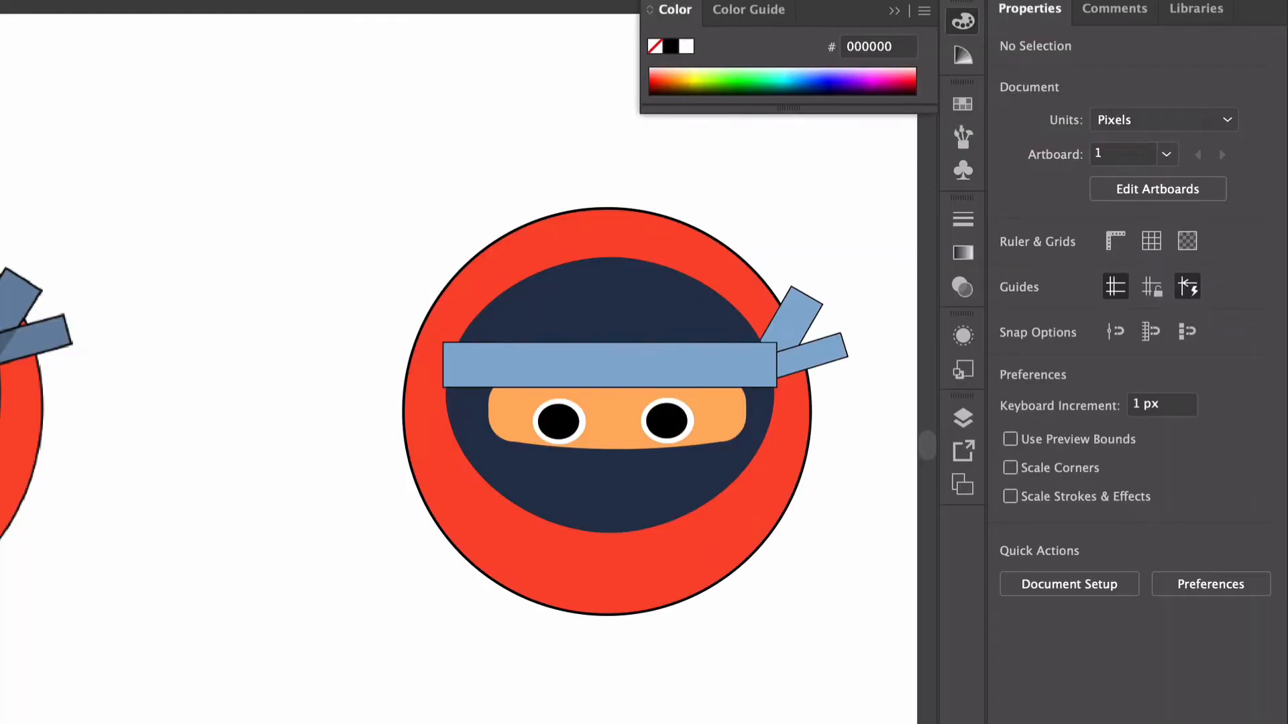
Step: Put a copy of the left eye's white ellipse in front and lay a wide ellipse about 268 × 56 px over its lower part
{"action": "left_click", "coordinate": [533, 418]}
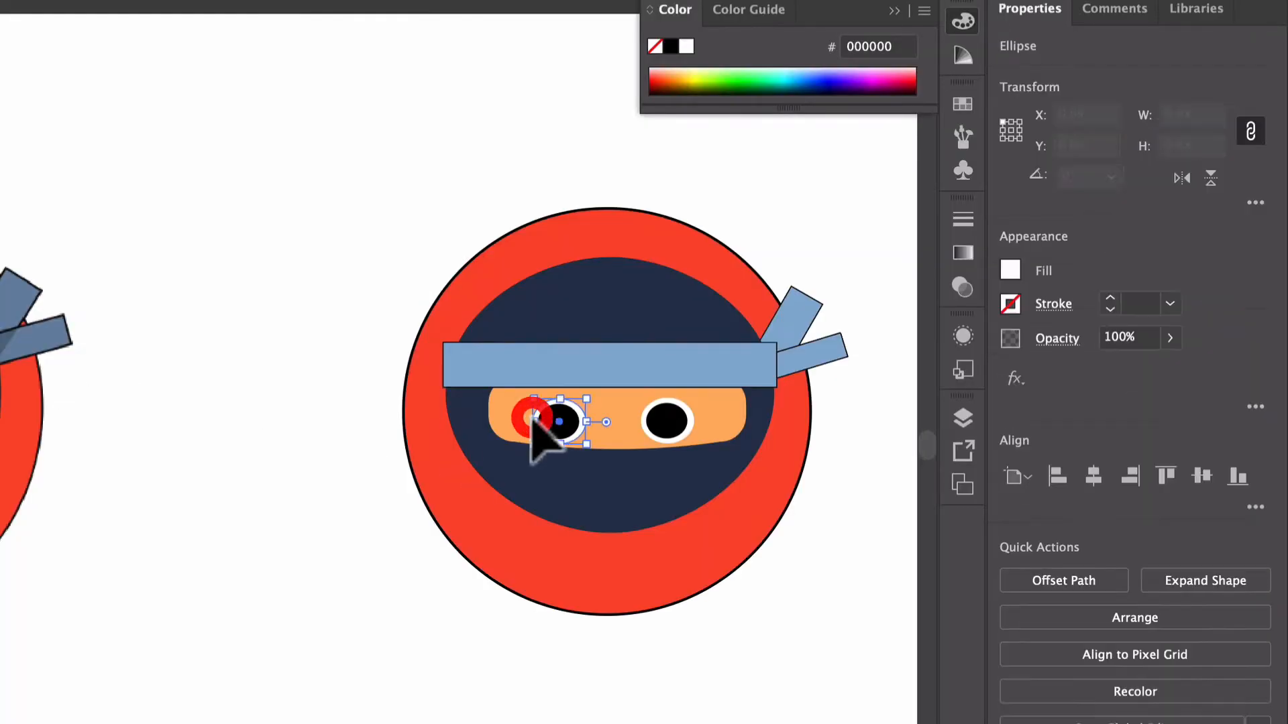
{"action": "key", "text": "ctrl+shift+bracketright"}
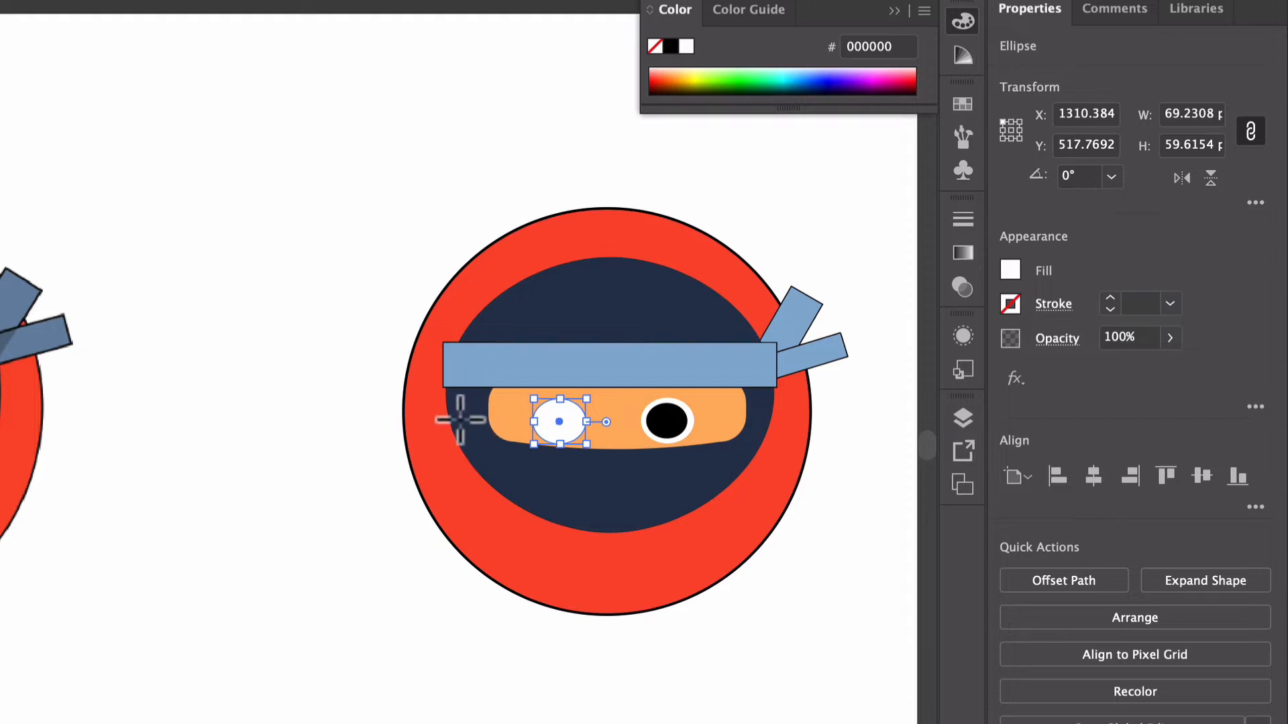
{"action": "left_click_drag", "start_coordinate": [460, 418], "coordinate": [664, 462]}
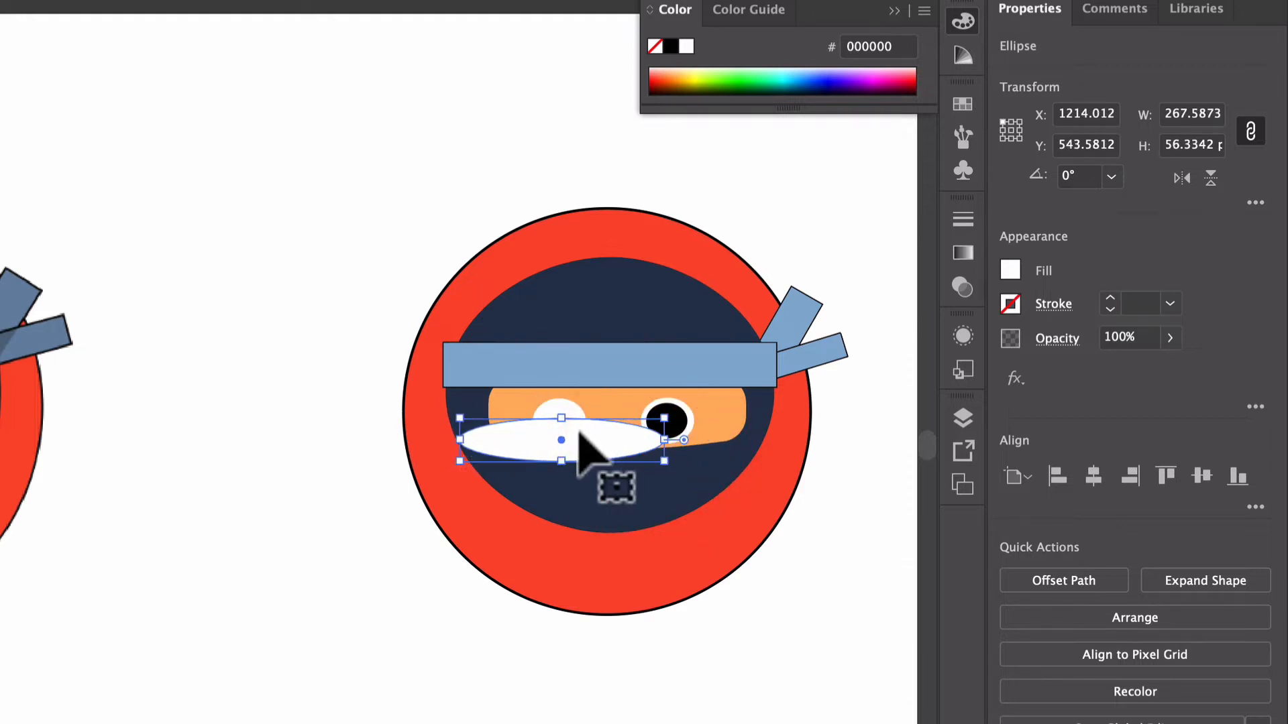
{"action": "left_click_drag", "start_coordinate": [579, 433], "coordinate": [579, 427]}
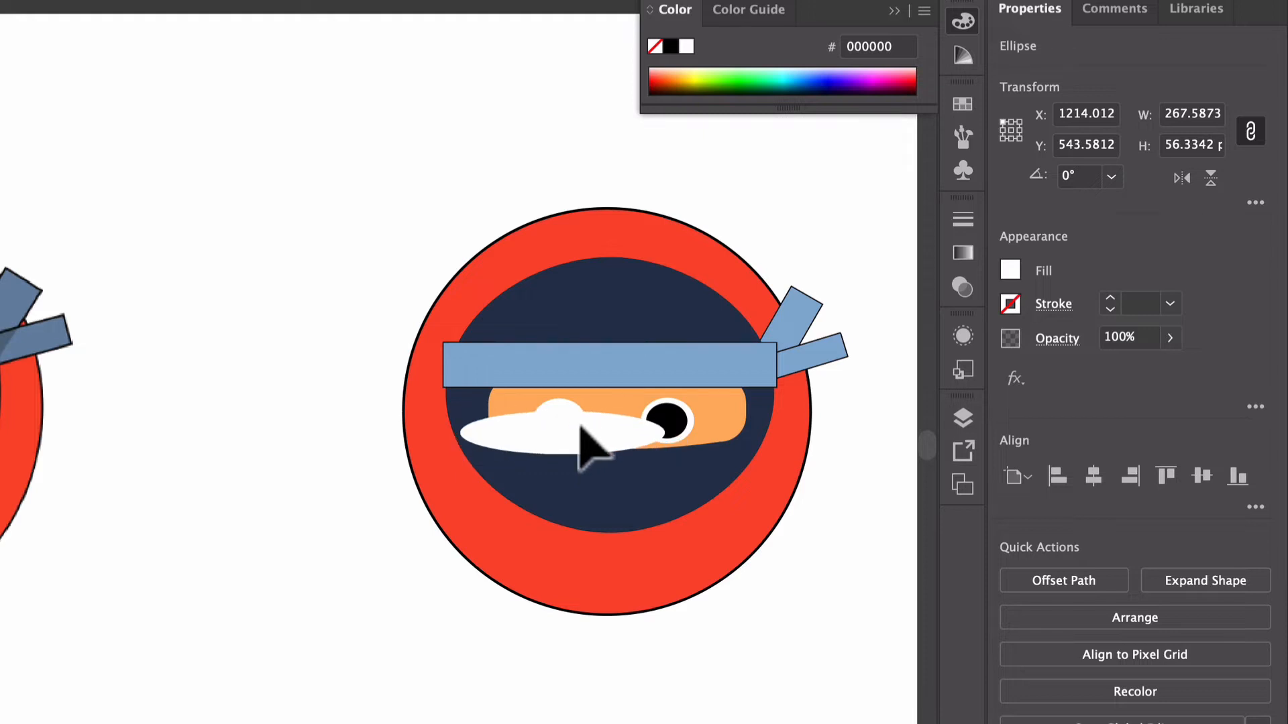
{"action": "left_click_drag", "start_coordinate": [579, 426], "coordinate": [576, 425]}
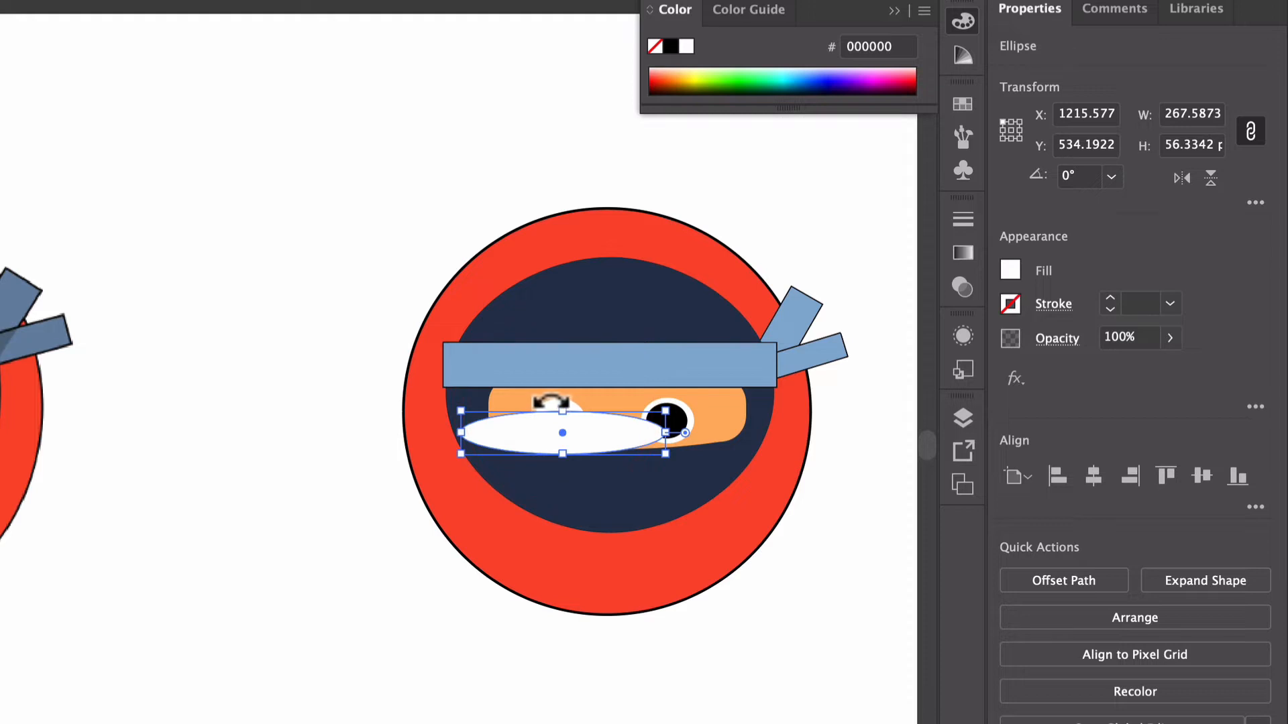
Step: Subtract the wide ellipse from the copied eye white with Minus Front, leaving only an upper eyelid shape
{"action": "scroll", "coordinate": [563, 411], "scroll_direction": "up", "scroll_amount": 3}
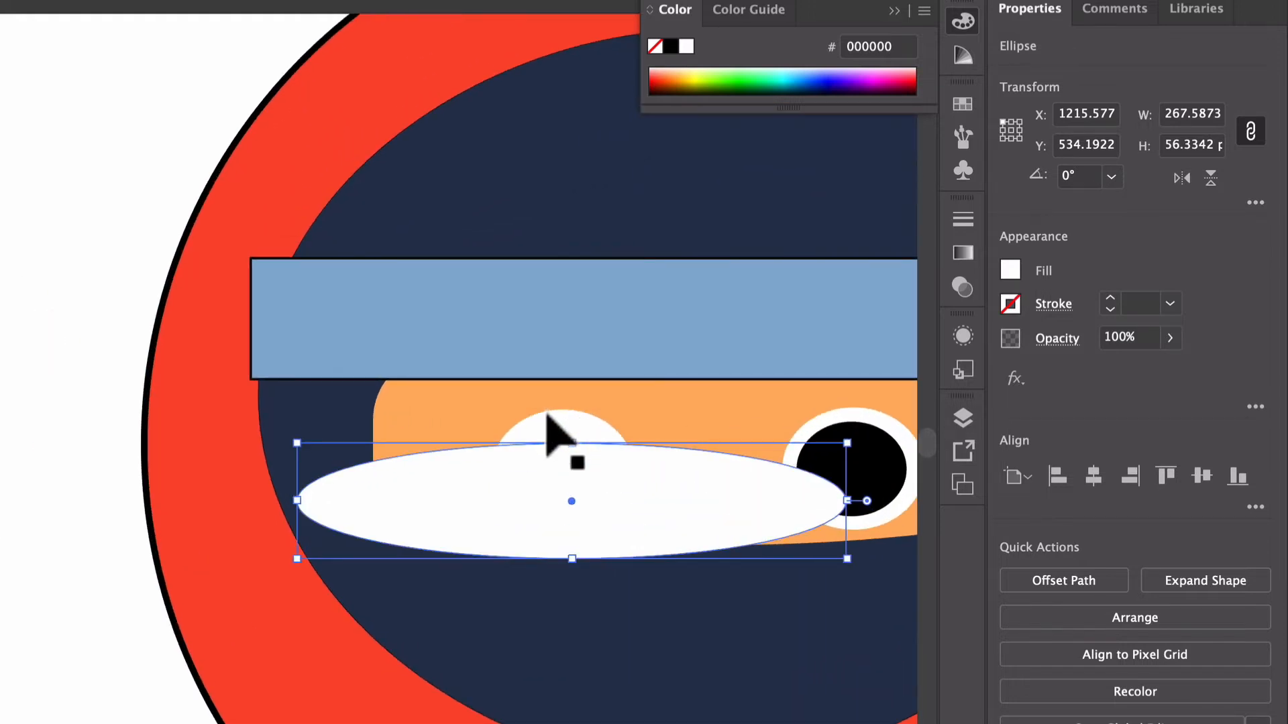
{"action": "left_click", "coordinate": [548, 421], "text": "shift"}
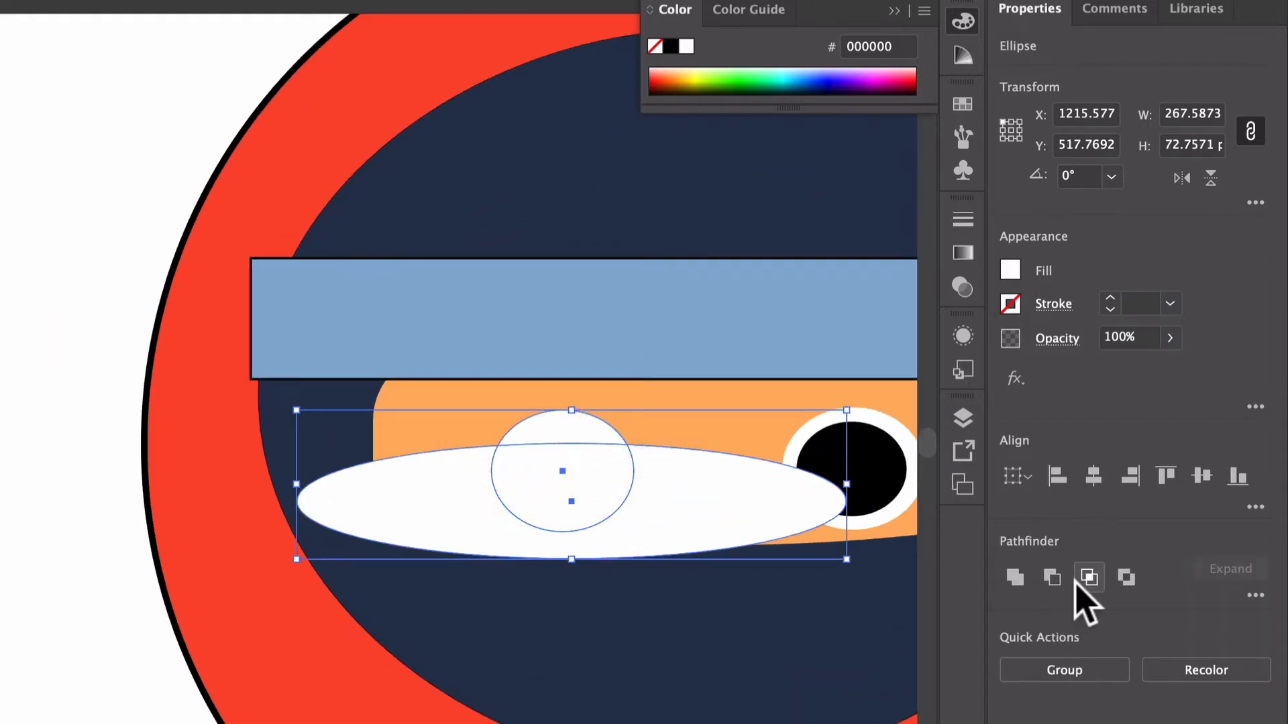
{"action": "left_click", "coordinate": [1056, 578]}
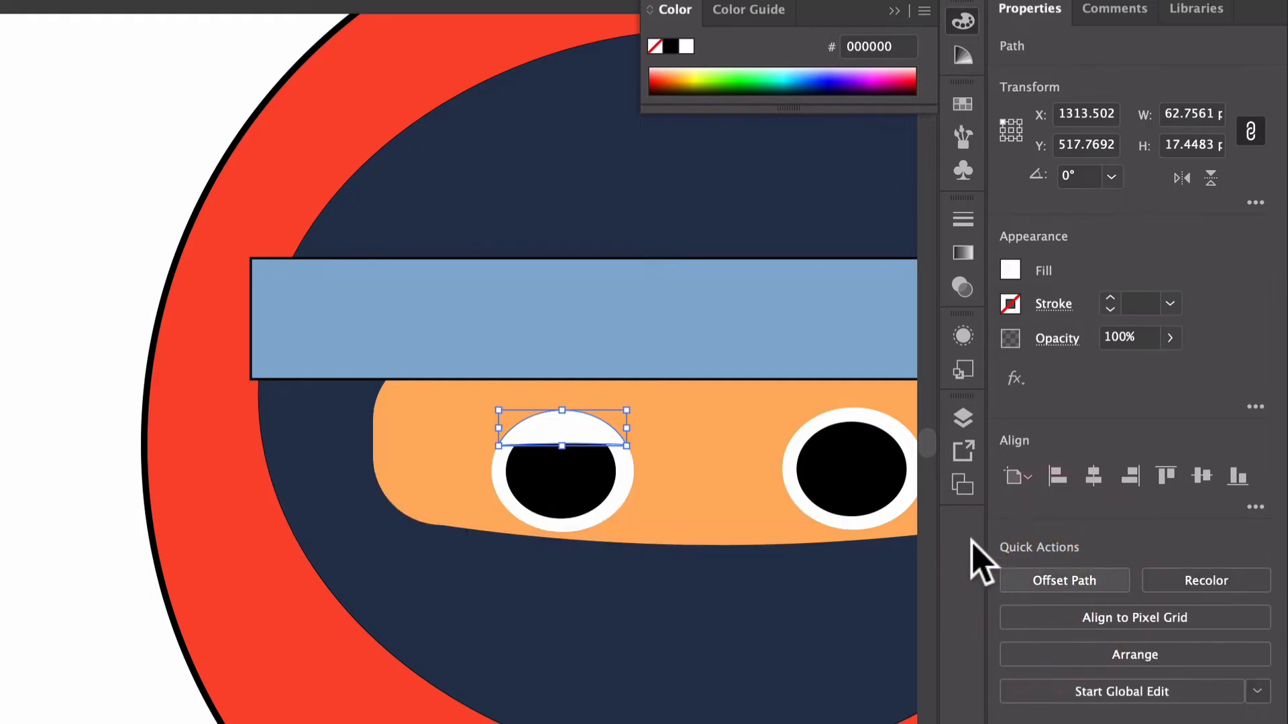
Step: Fill the left eyelid with the tan color sampled from the reference character's left eyelid
{"action": "scroll", "coordinate": [489, 459], "scroll_direction": "down", "scroll_amount": 5}
{"action": "scroll", "coordinate": [488, 458], "scroll_direction": "up", "scroll_amount": 2}
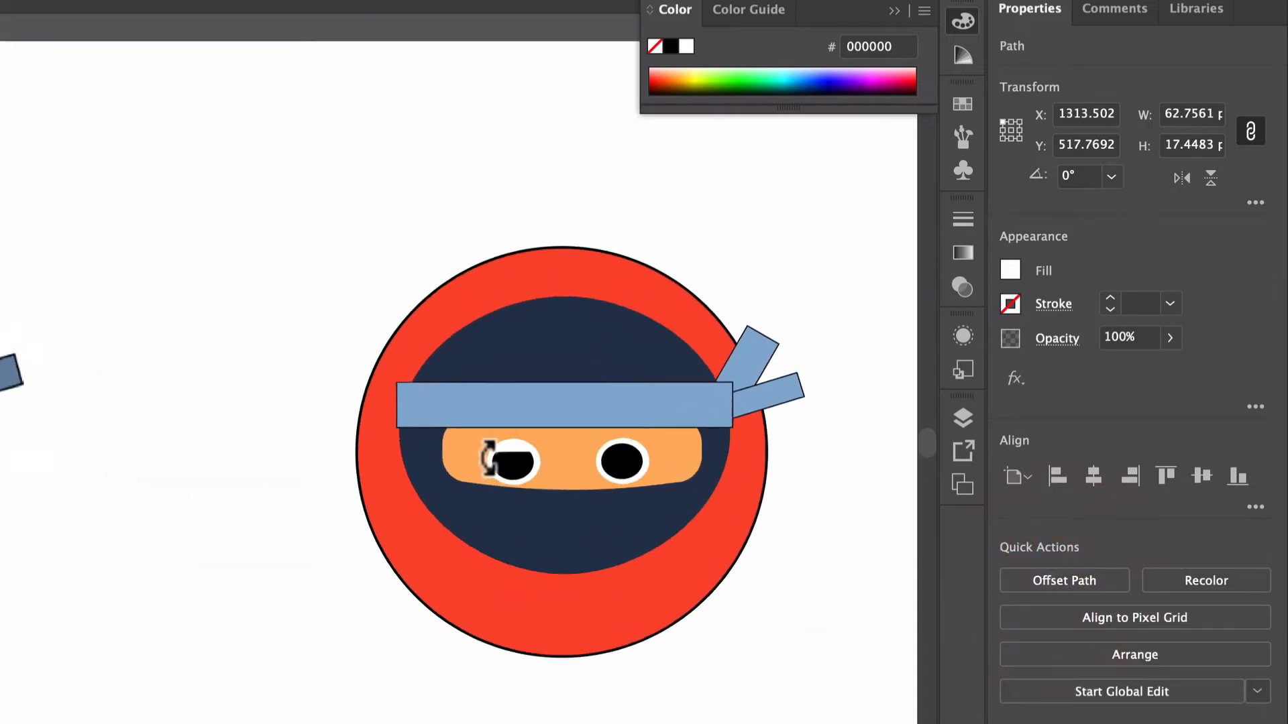
{"action": "scroll", "coordinate": [488, 458], "scroll_direction": "down", "scroll_amount": 1}
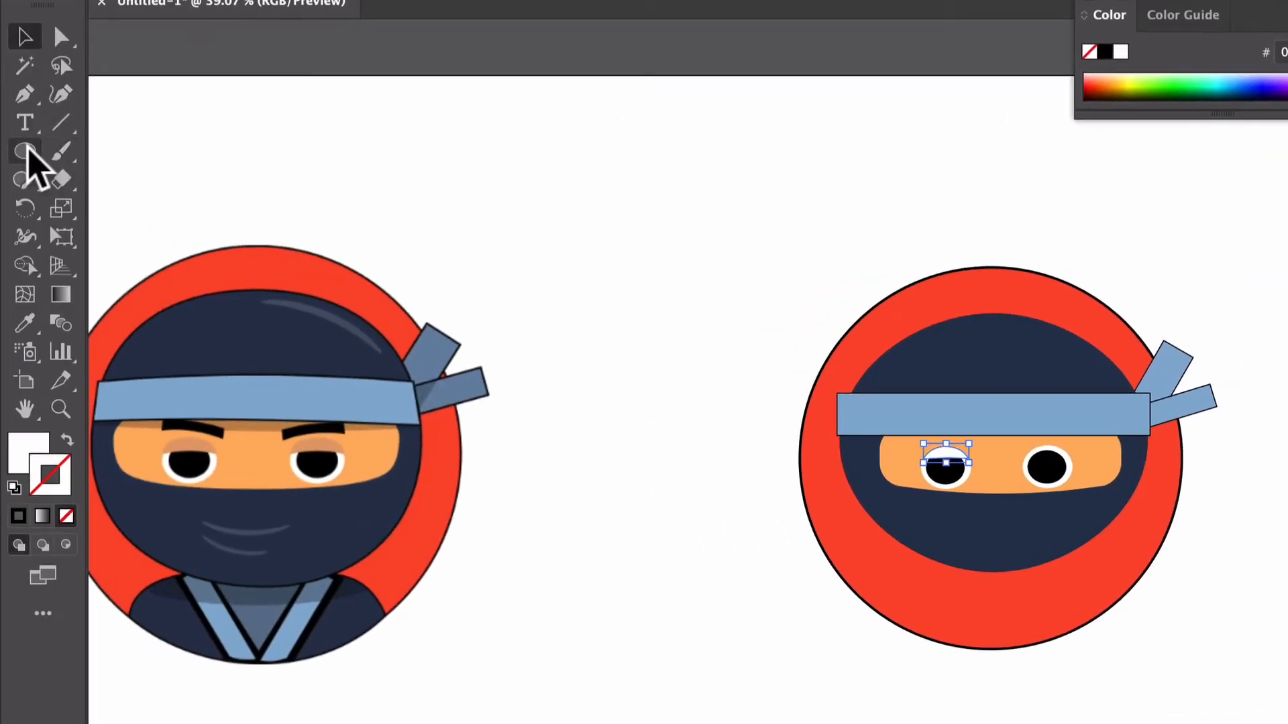
{"action": "left_click", "coordinate": [25, 323]}
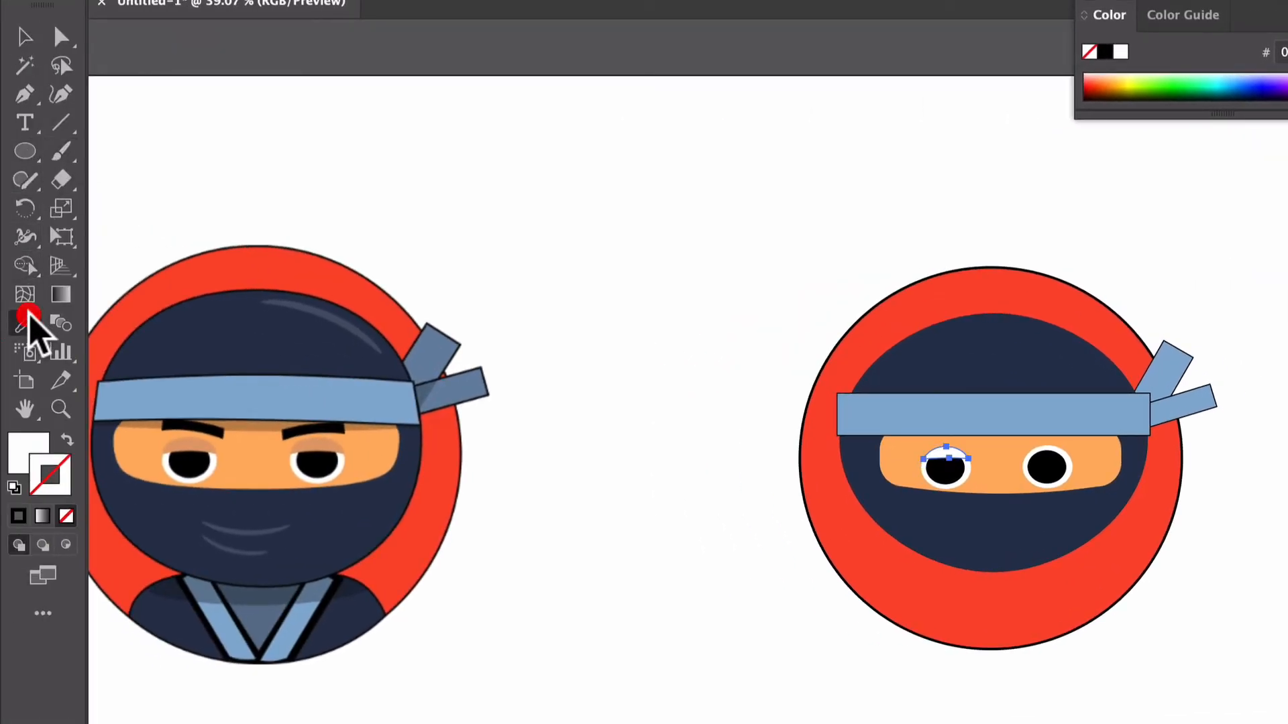
{"action": "left_click", "coordinate": [187, 443]}
{"action": "left_click", "coordinate": [25, 36]}
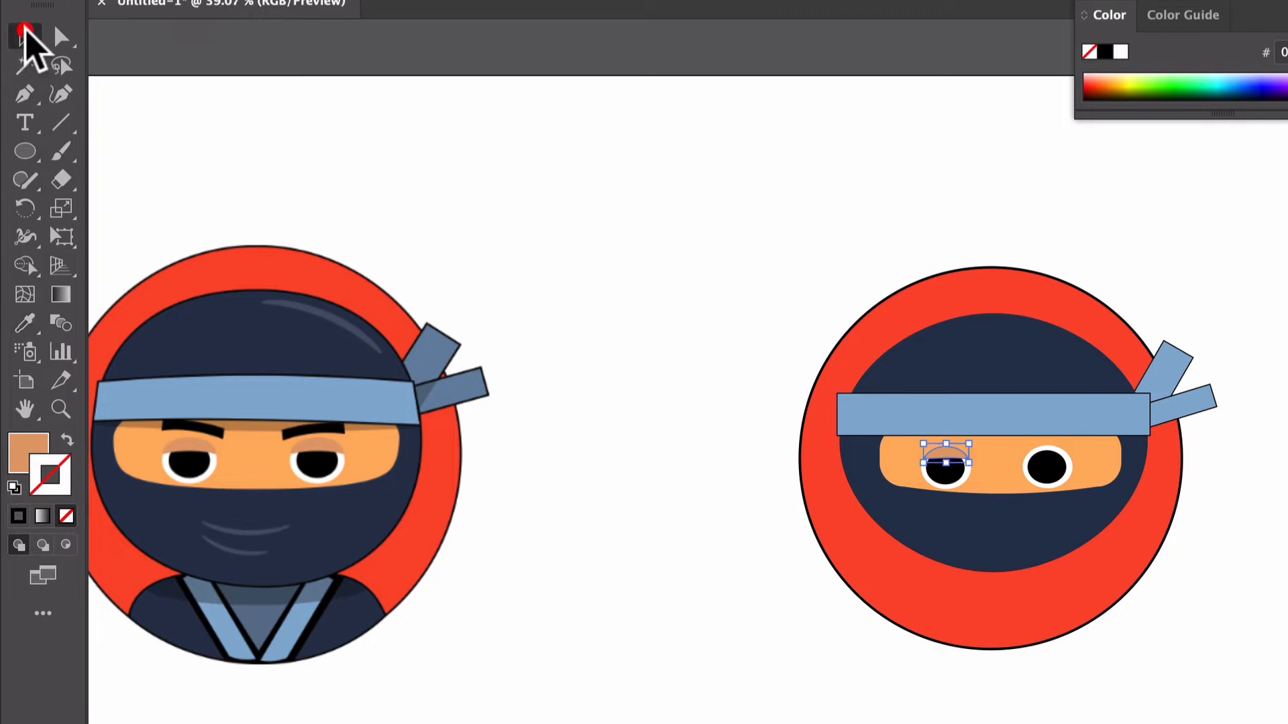
{"action": "left_click", "coordinate": [722, 267]}
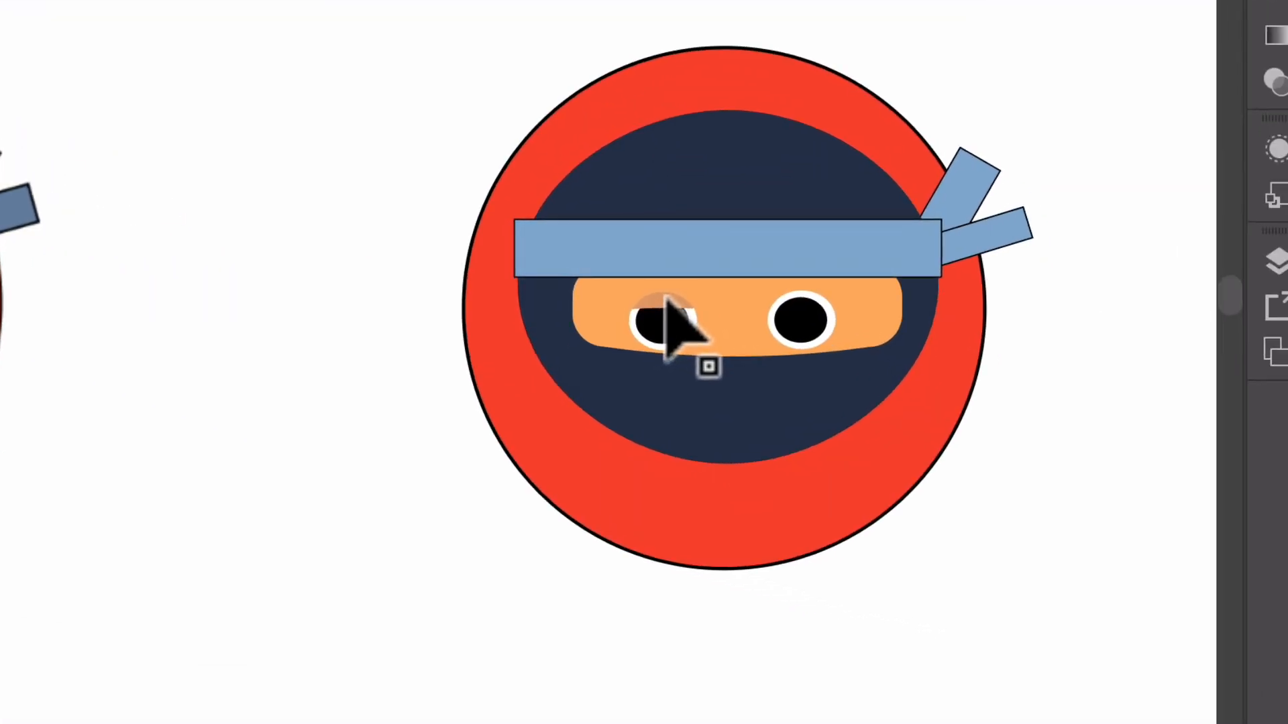
Step: Duplicate the tan eyelid and position the copy over the top of the right eye
{"action": "left_click", "coordinate": [948, 452]}
{"action": "key", "text": "a"}
{"action": "key", "text": "ctrl+c"}
{"action": "key", "text": "ctrl+v"}
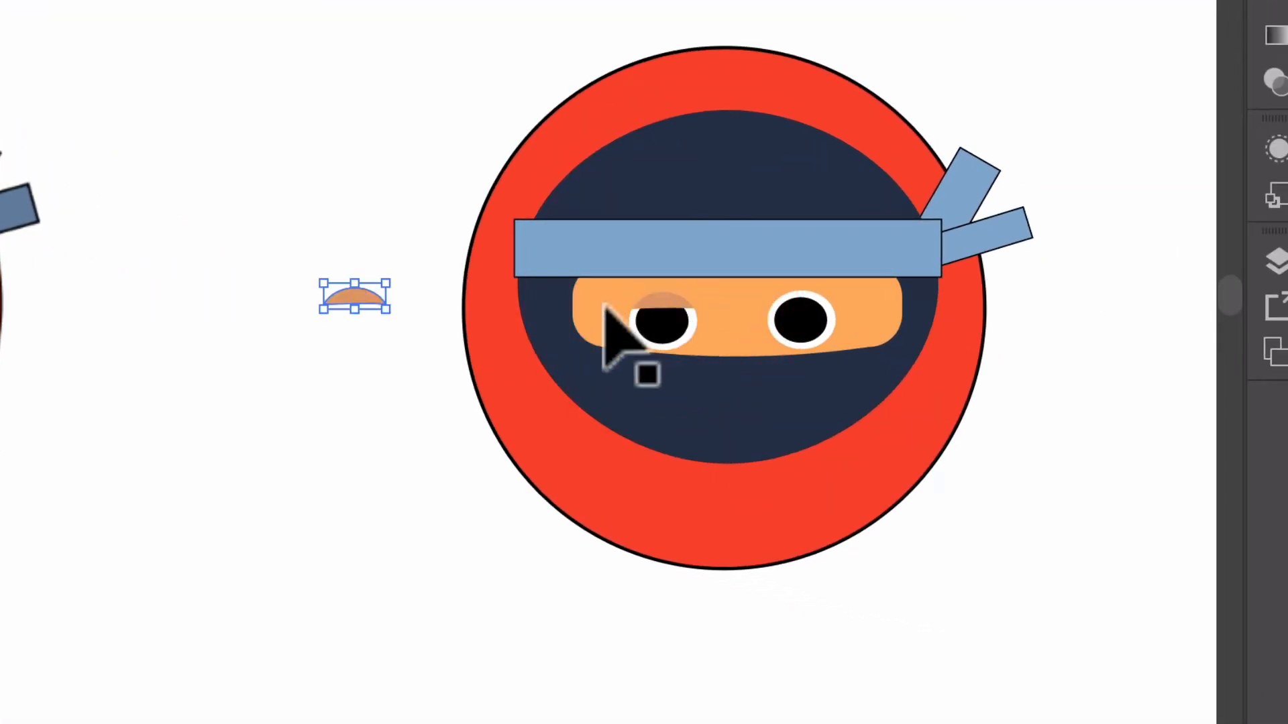
{"action": "left_click_drag", "start_coordinate": [365, 296], "coordinate": [804, 293]}
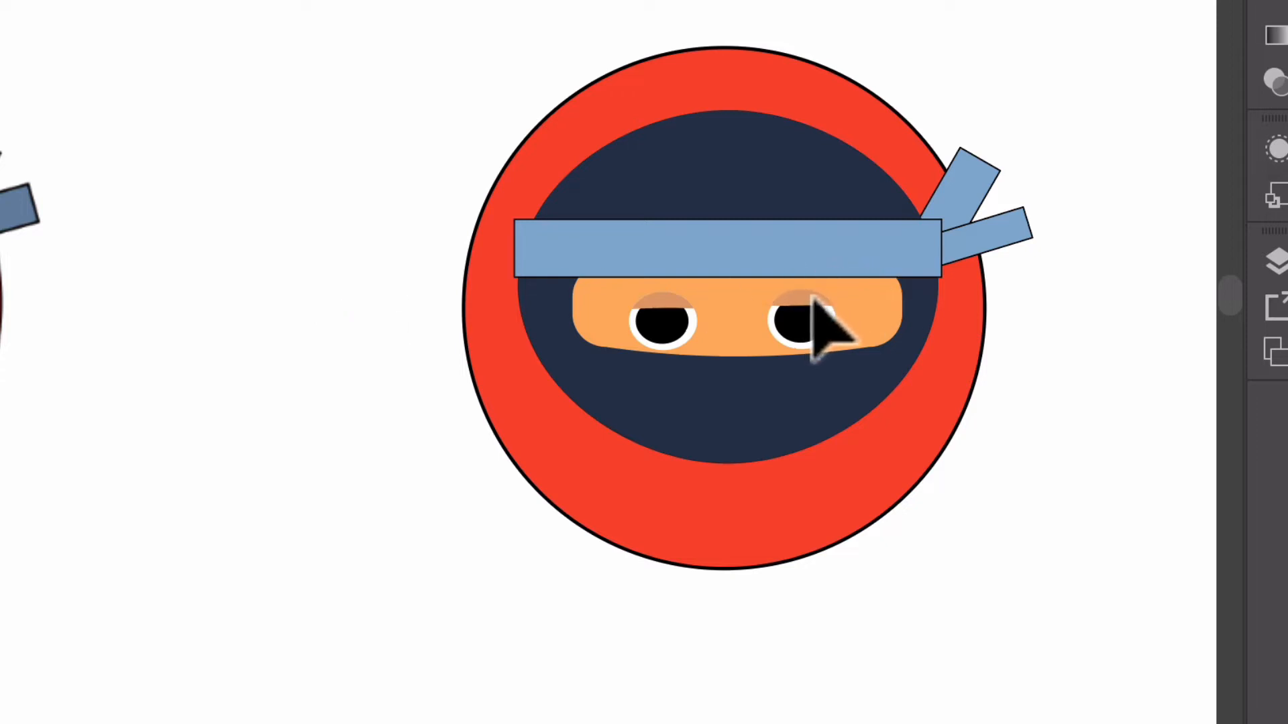
{"action": "left_click", "coordinate": [812, 305]}
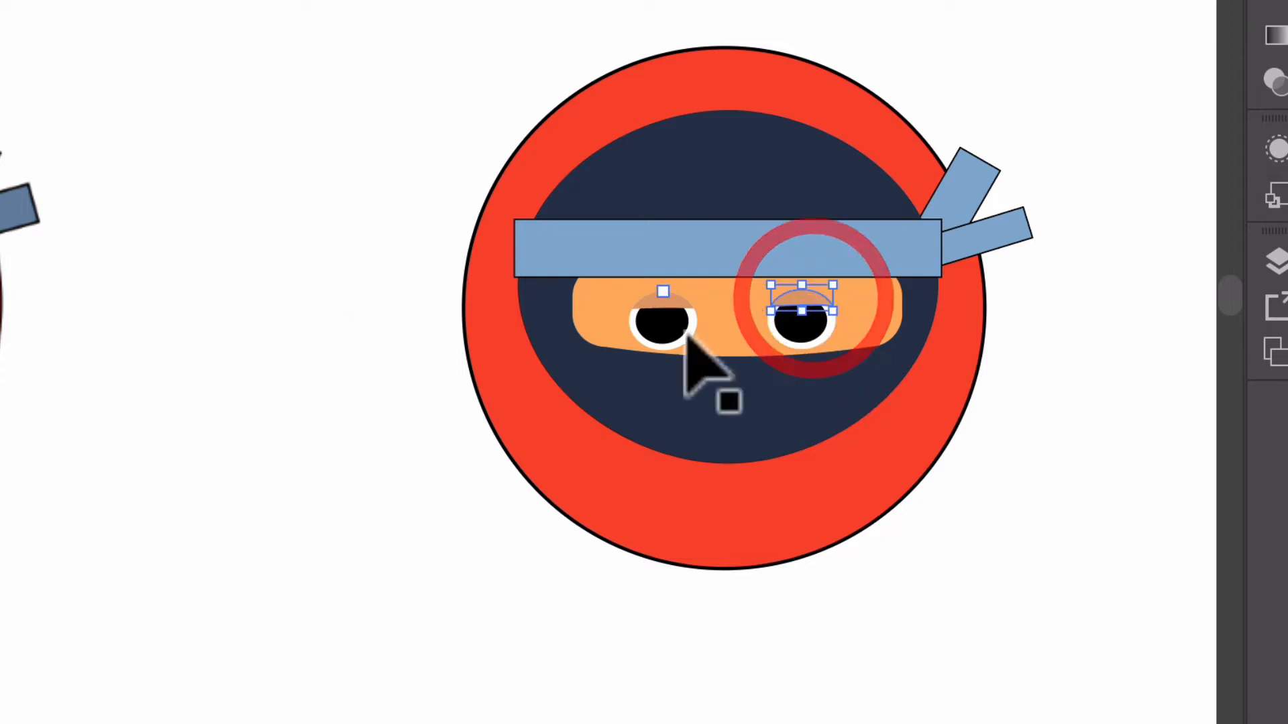
{"action": "left_click", "coordinate": [195, 304]}
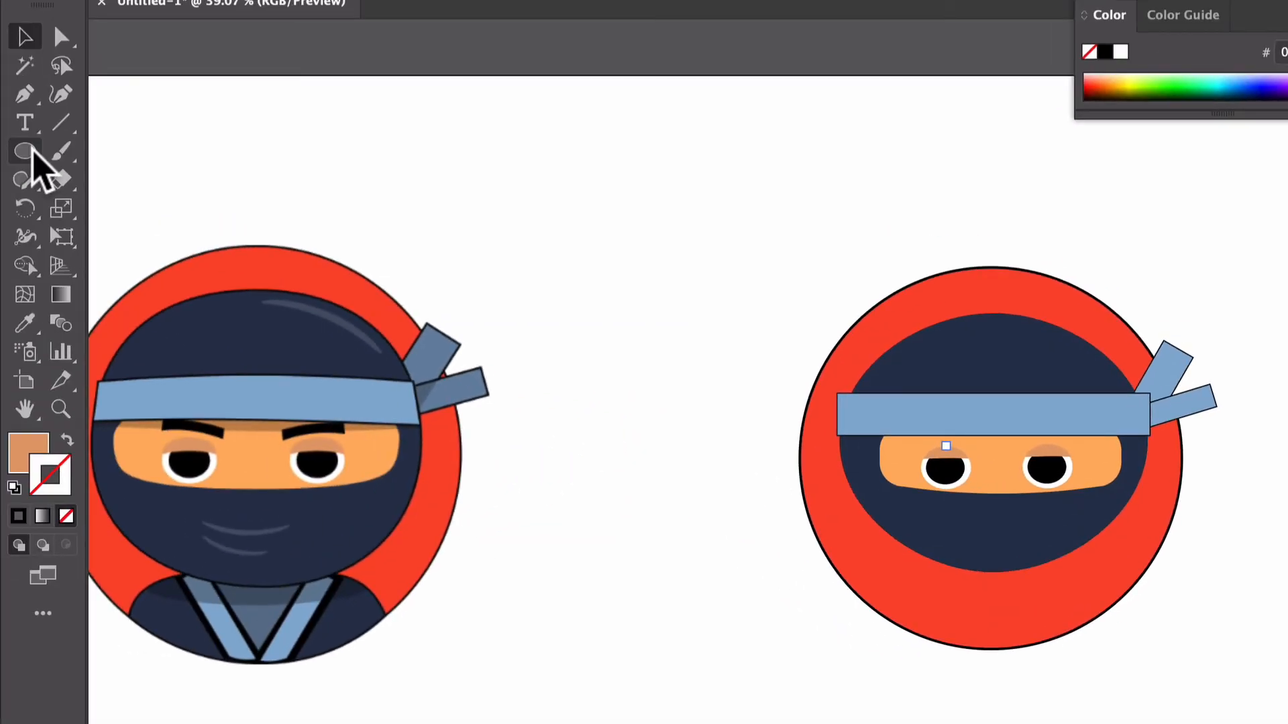
Step: Draw a thin black rectangle above the left eye and bow its top and bottom edges upward with the Curvature tool
{"action": "left_click_drag", "start_coordinate": [35, 161], "coordinate": [86, 152]}
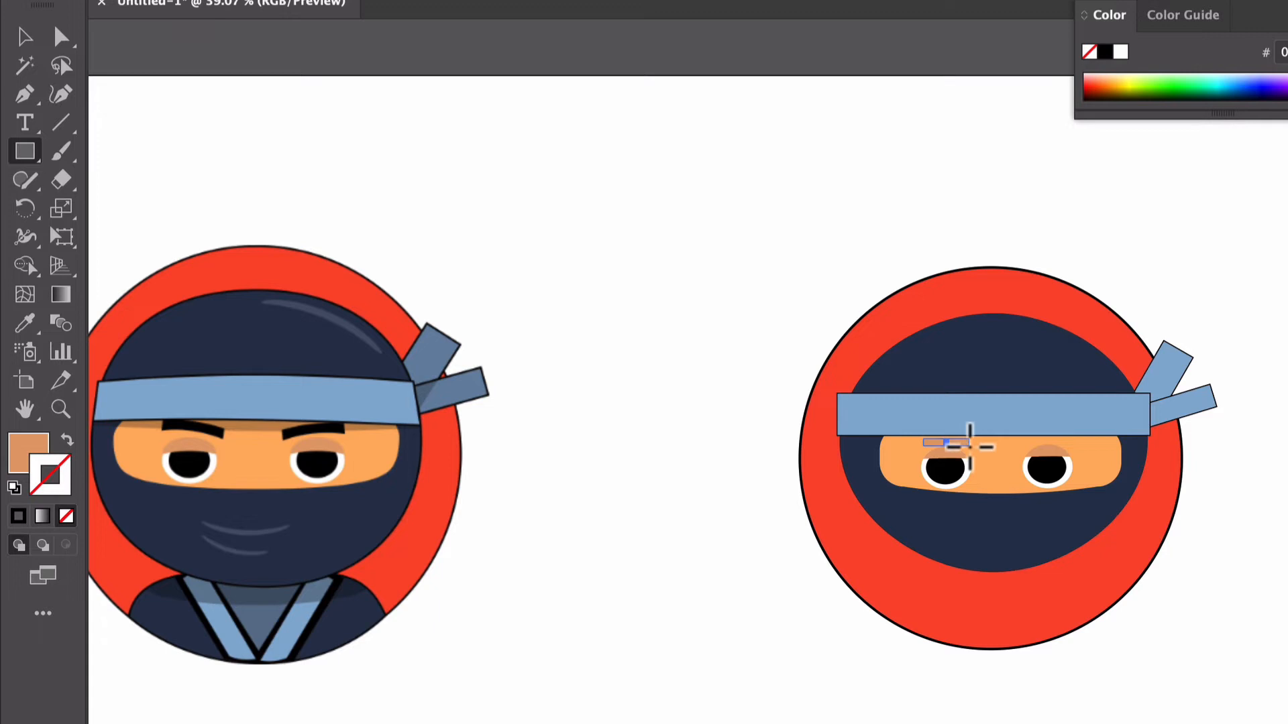
{"action": "left_click_drag", "start_coordinate": [969, 442], "coordinate": [969, 441]}
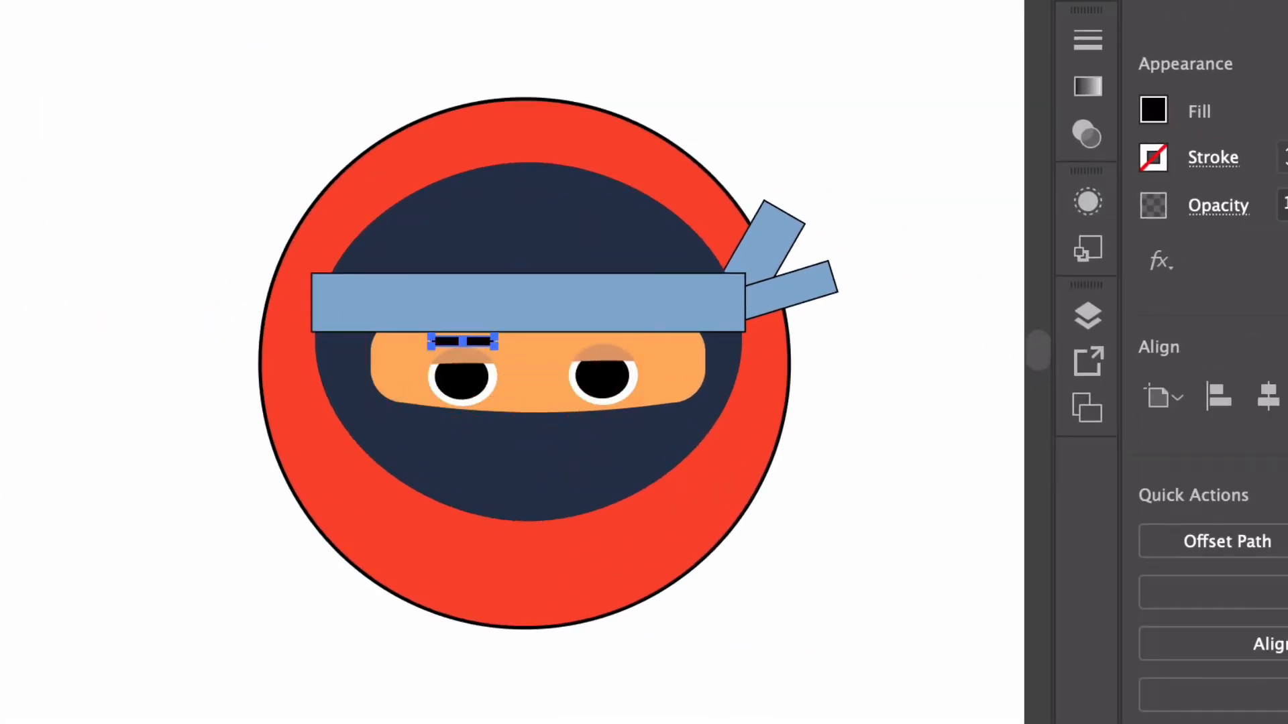
{"action": "key", "text": "p"}
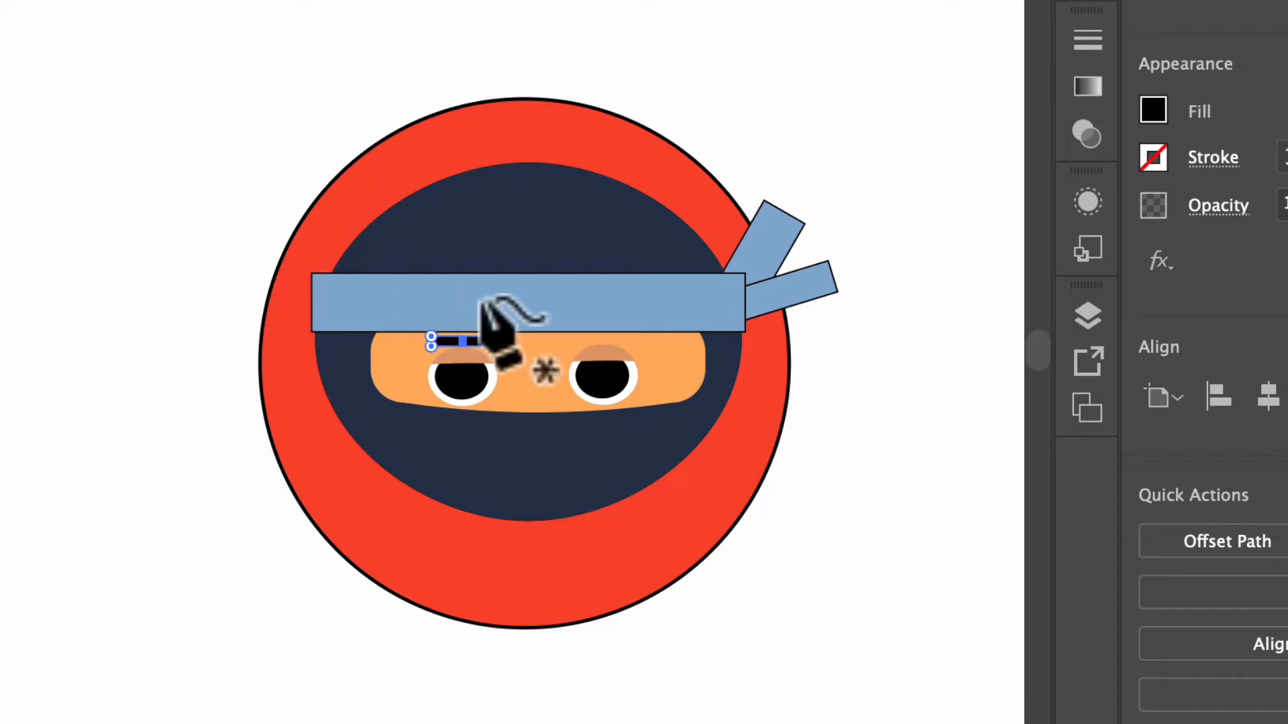
{"action": "scroll", "coordinate": [468, 315], "scroll_direction": "up", "scroll_amount": 5}
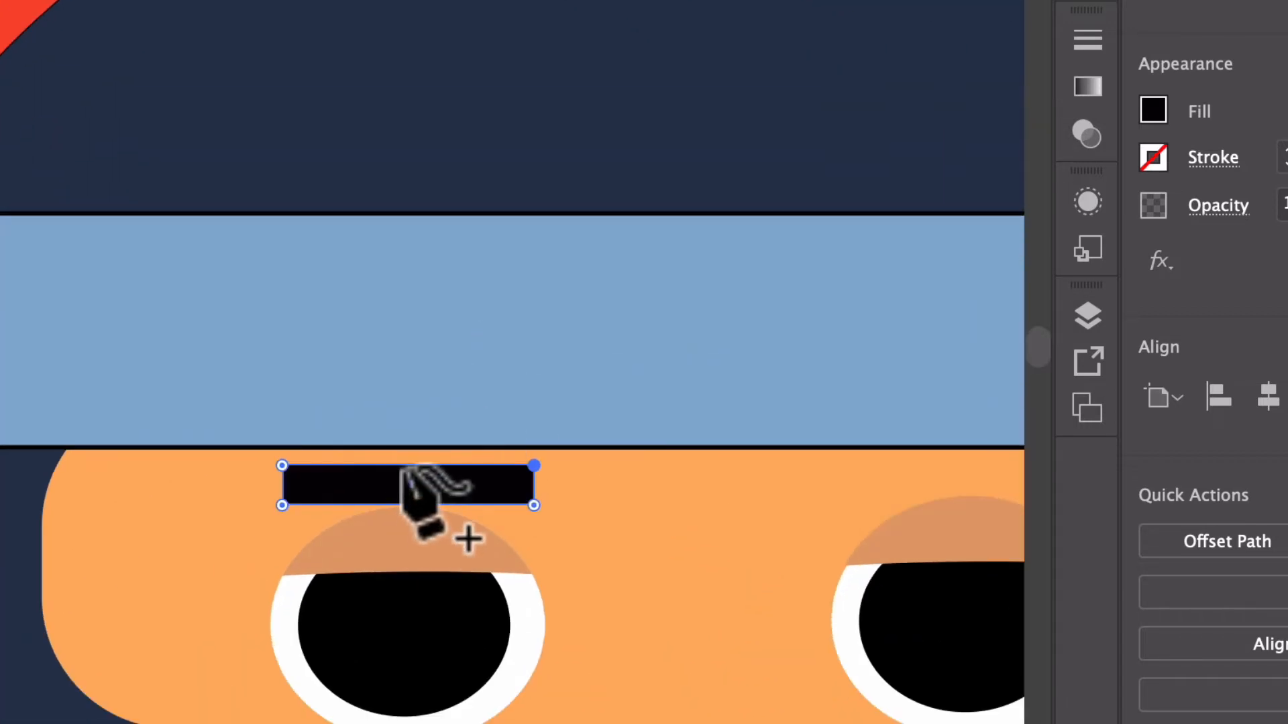
{"action": "left_click_drag", "start_coordinate": [403, 465], "coordinate": [403, 456]}
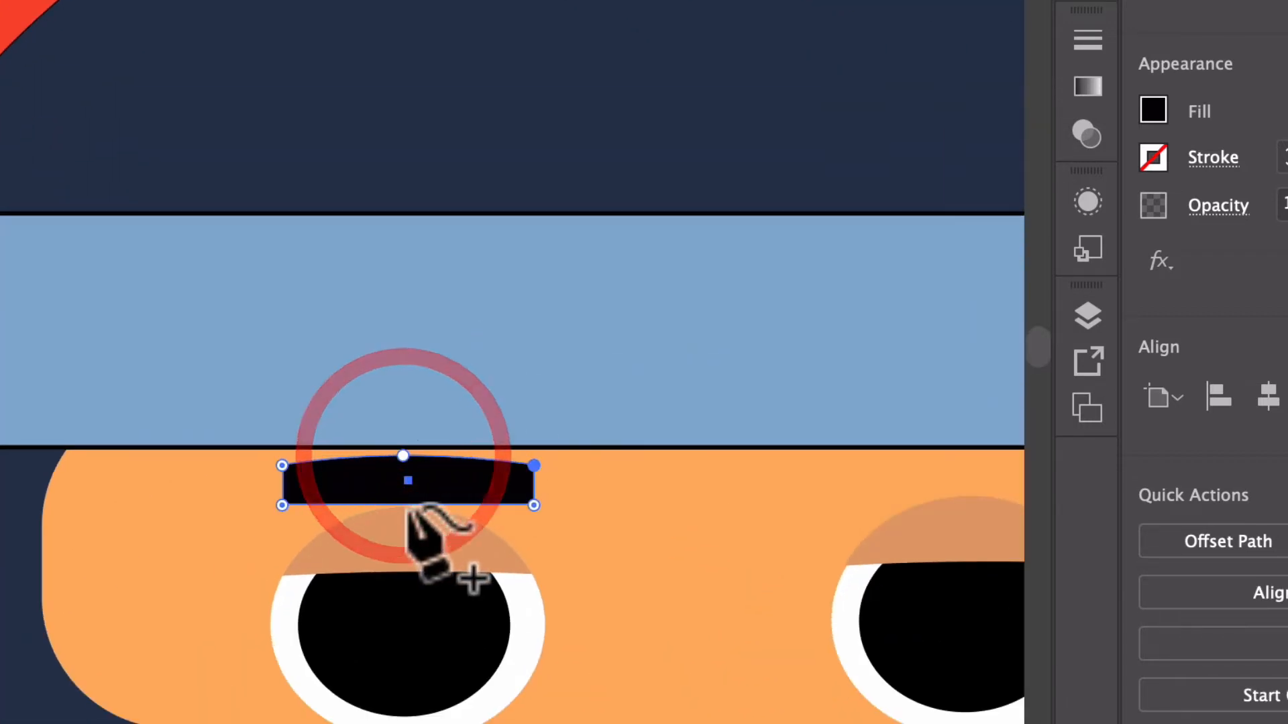
{"action": "left_click_drag", "start_coordinate": [403, 505], "coordinate": [406, 491]}
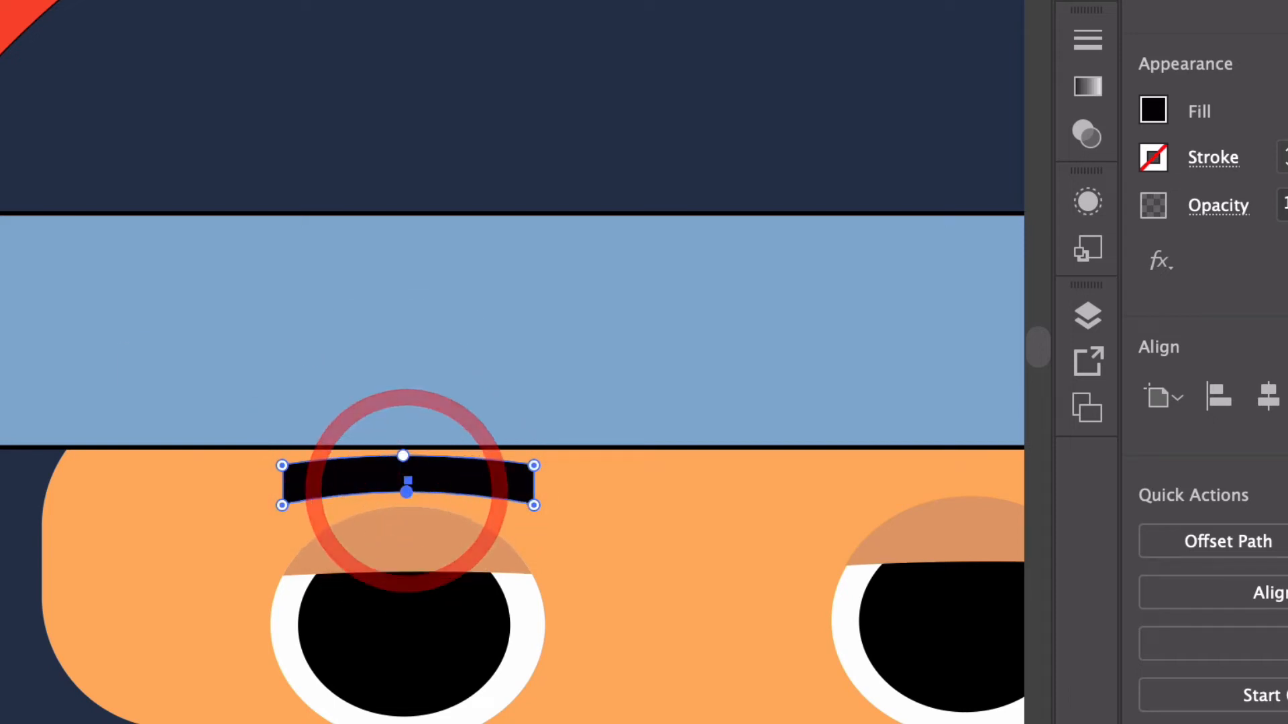
Step: Rotate the left eyebrow slightly clockwise so it slopes down toward the center of the face
{"action": "key", "text": "v"}
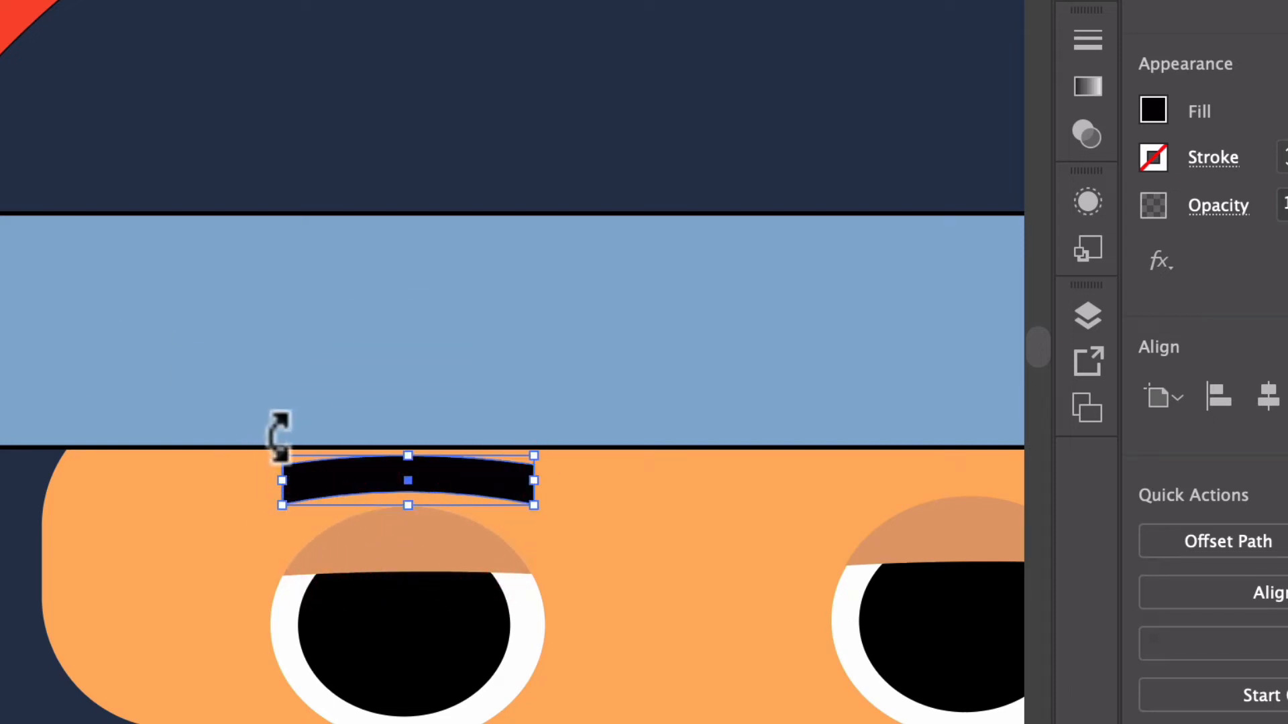
{"action": "left_click_drag", "start_coordinate": [267, 452], "coordinate": [259, 436]}
{"action": "scroll", "coordinate": [256, 436], "scroll_direction": "down", "scroll_amount": 5}
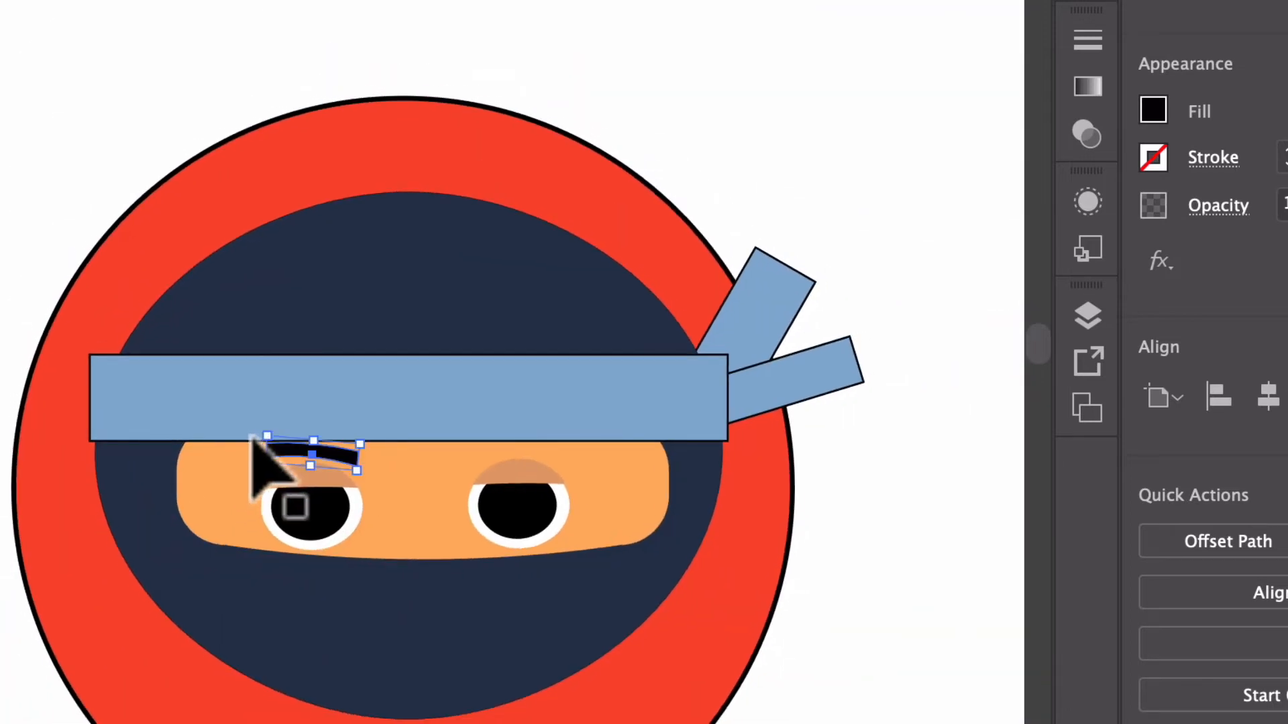
{"action": "scroll", "coordinate": [165, 560], "scroll_direction": "down", "scroll_amount": 5}
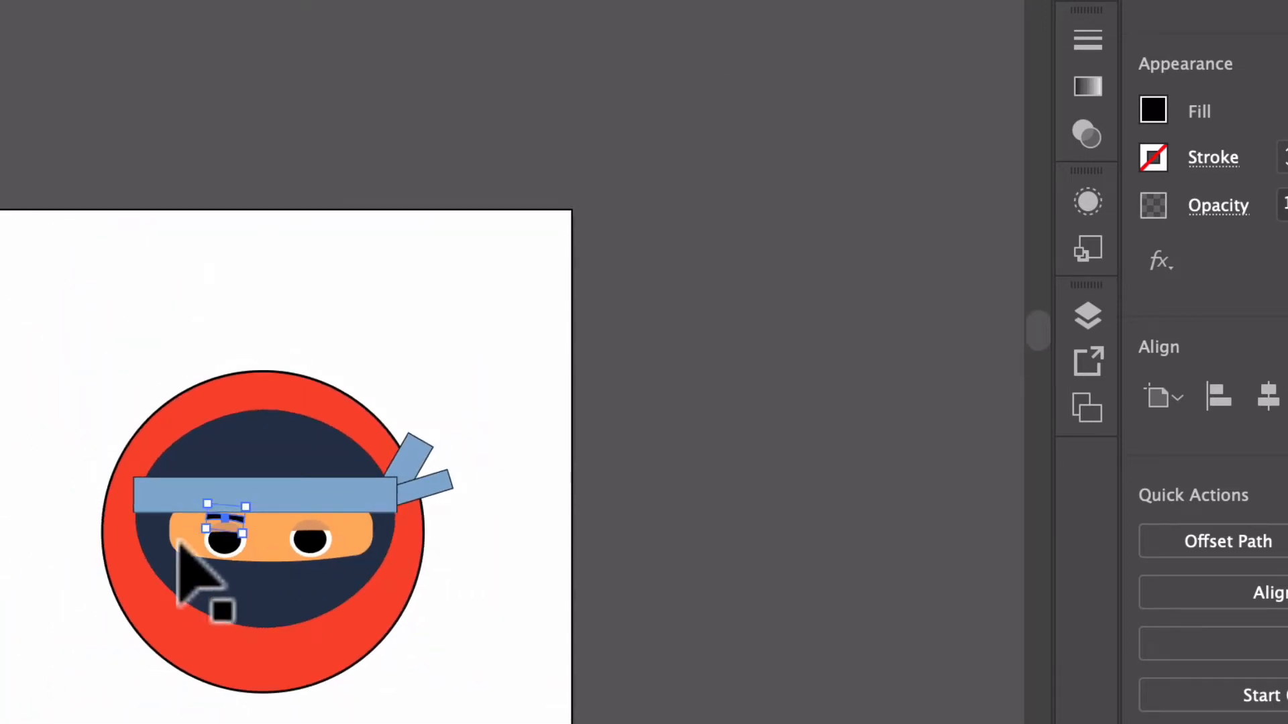
{"action": "scroll", "coordinate": [179, 541], "scroll_direction": "up", "scroll_amount": 1}
{"action": "scroll", "coordinate": [310, 529], "scroll_direction": "up", "scroll_amount": 1}
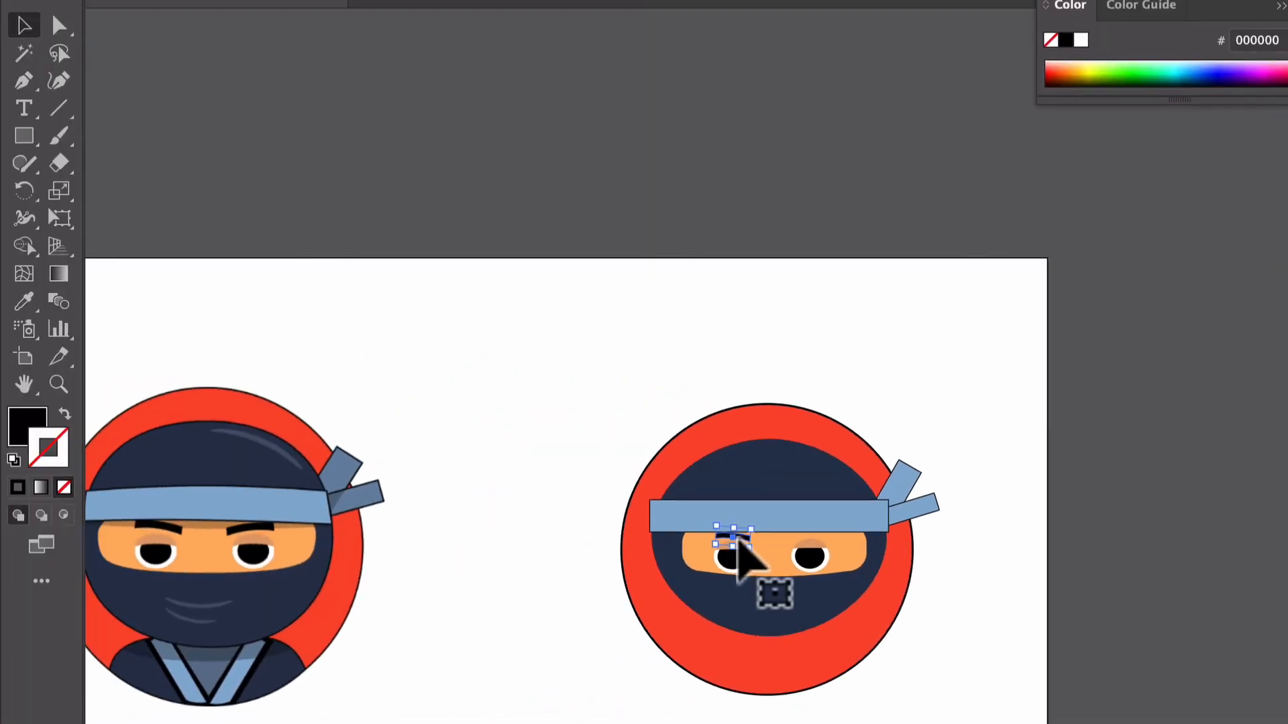
Step: Place a copy of the left eyebrow above the right eye and angle it to slope down toward the face's center
{"action": "left_click", "coordinate": [779, 539]}
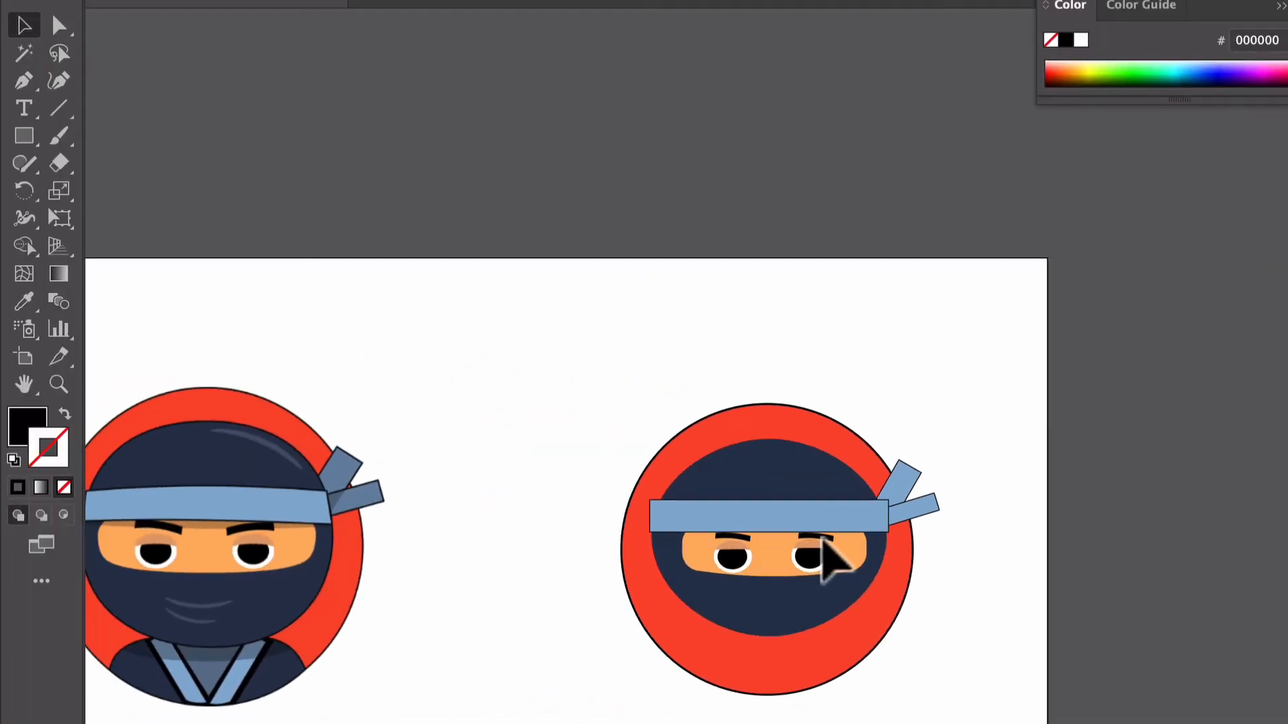
{"action": "left_click", "coordinate": [817, 535]}
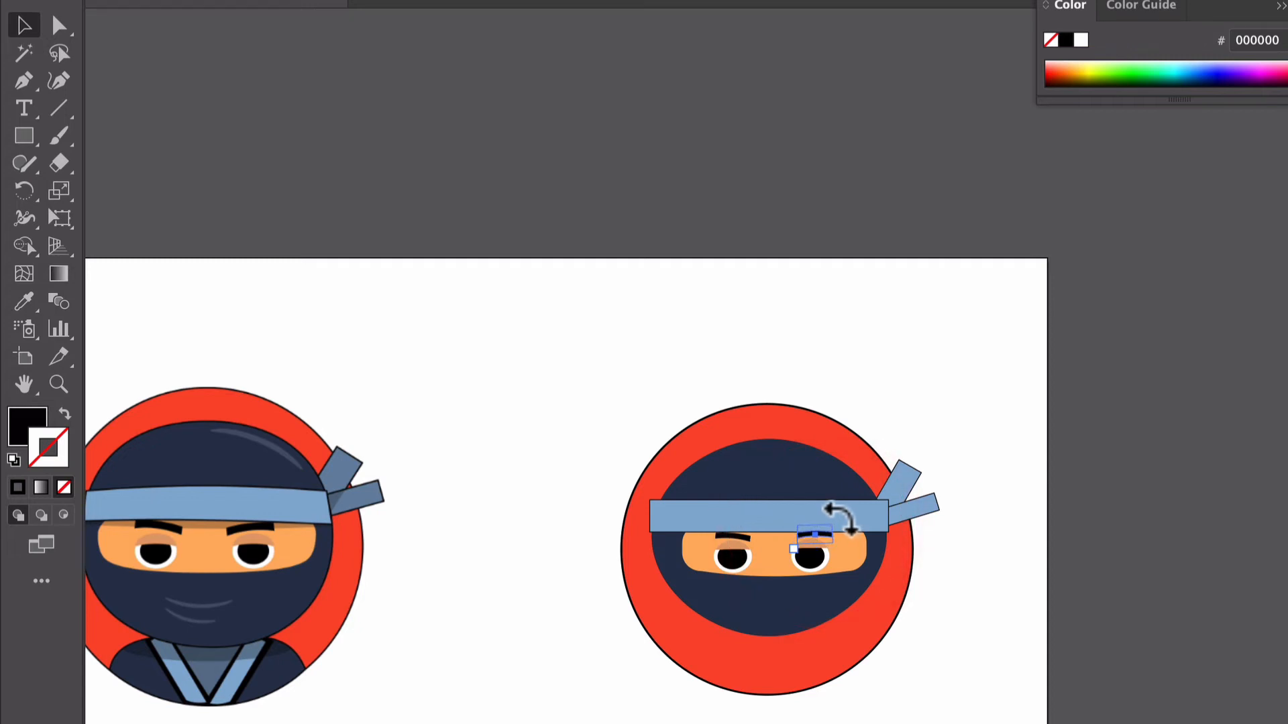
{"action": "left_click", "coordinate": [841, 518]}
Step: Bow the headband's top and bottom edges slightly upward with the Curvature tool
{"action": "left_click", "coordinate": [708, 513]}
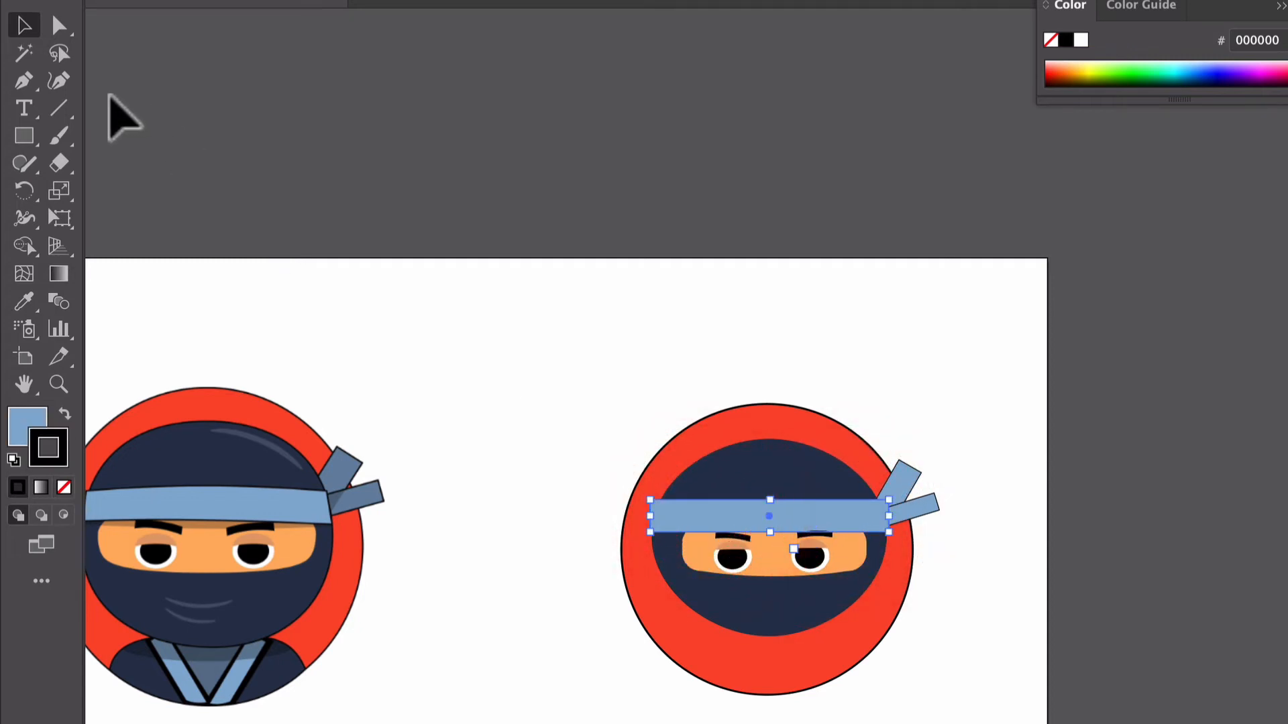
{"action": "left_click", "coordinate": [58, 81]}
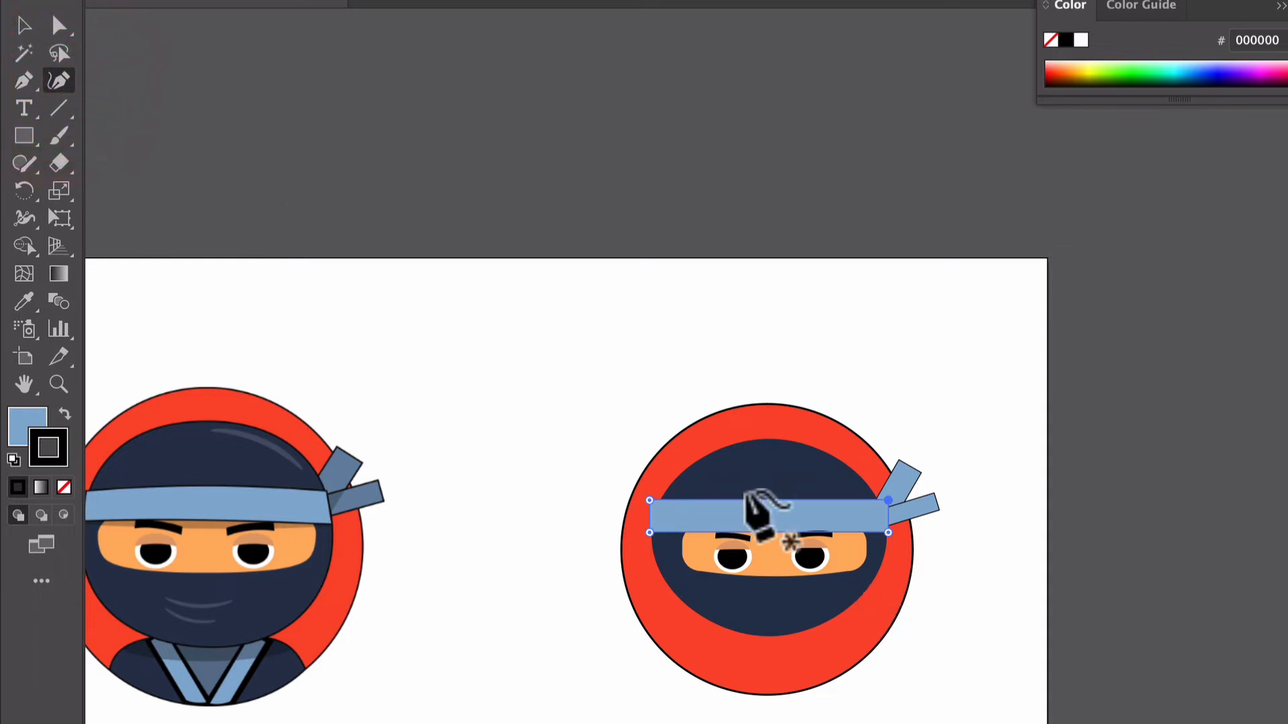
{"action": "left_click_drag", "start_coordinate": [754, 498], "coordinate": [768, 526]}
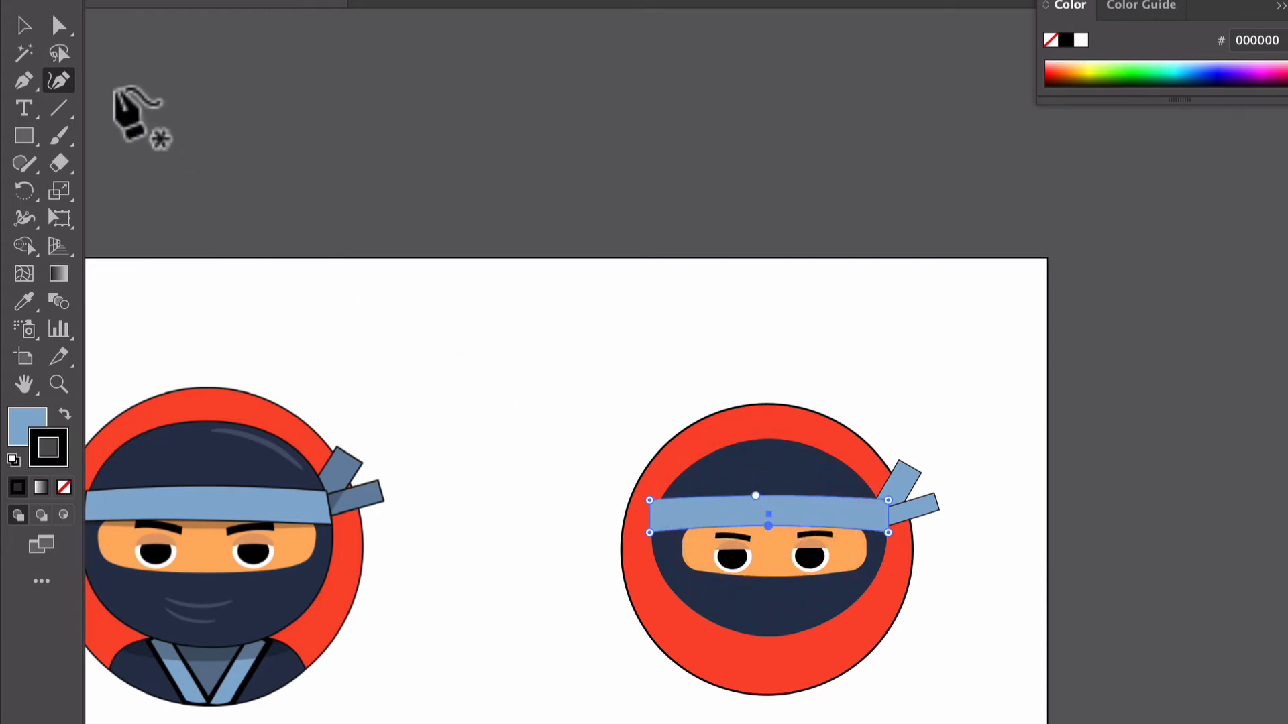
{"action": "left_click", "coordinate": [23, 26]}
{"action": "left_click", "coordinate": [376, 170]}
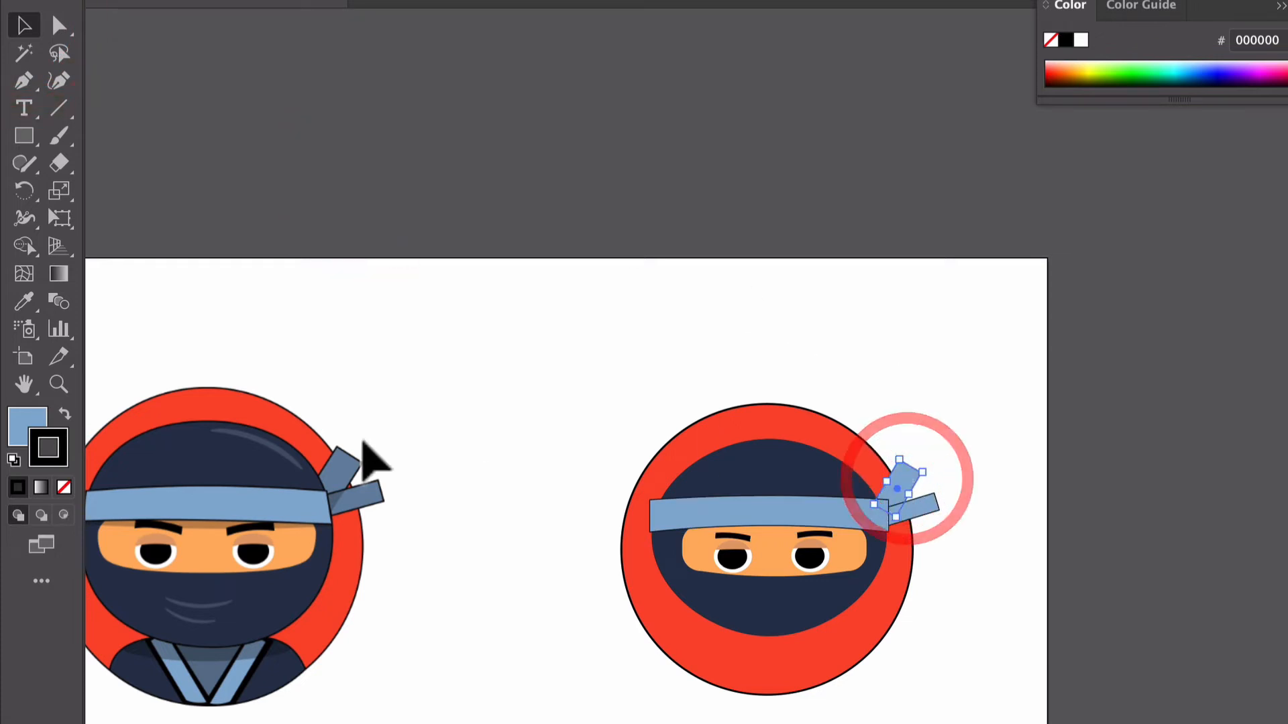
Step: Recolor both headband tails with the darker blue sampled from the matching tails of the reference character
{"action": "left_click", "coordinate": [26, 301]}
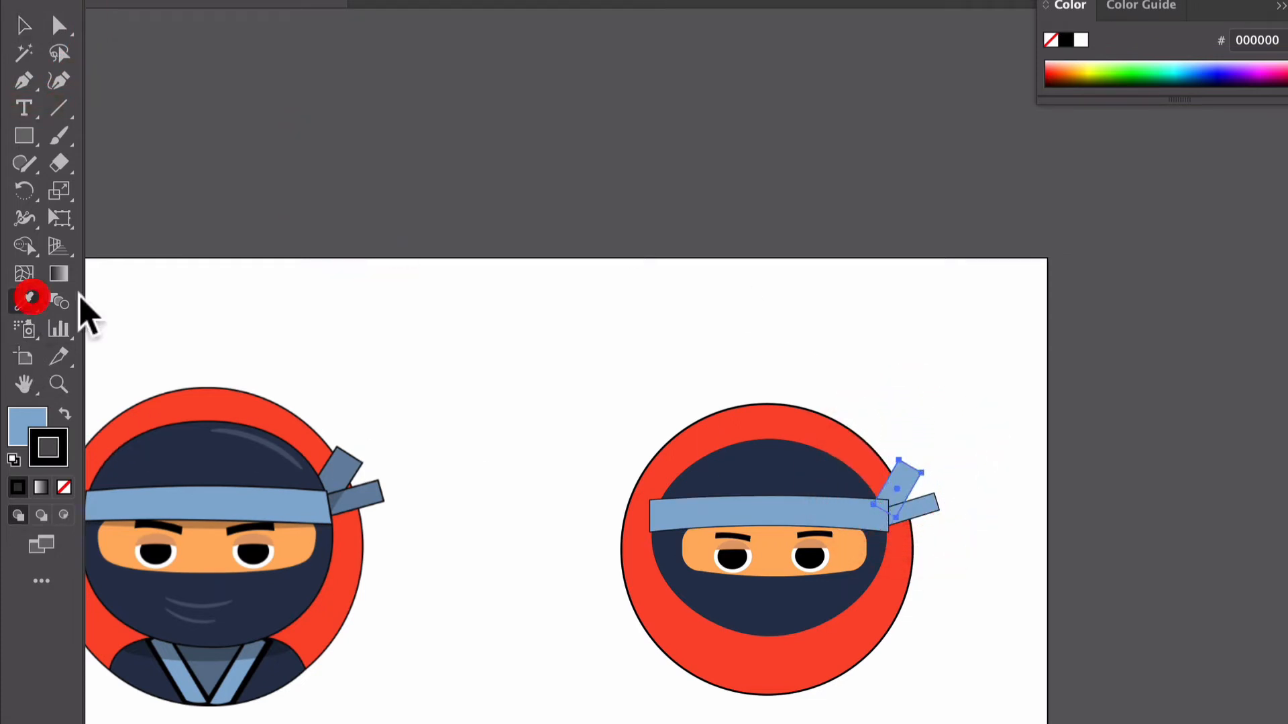
{"action": "left_click", "coordinate": [338, 461]}
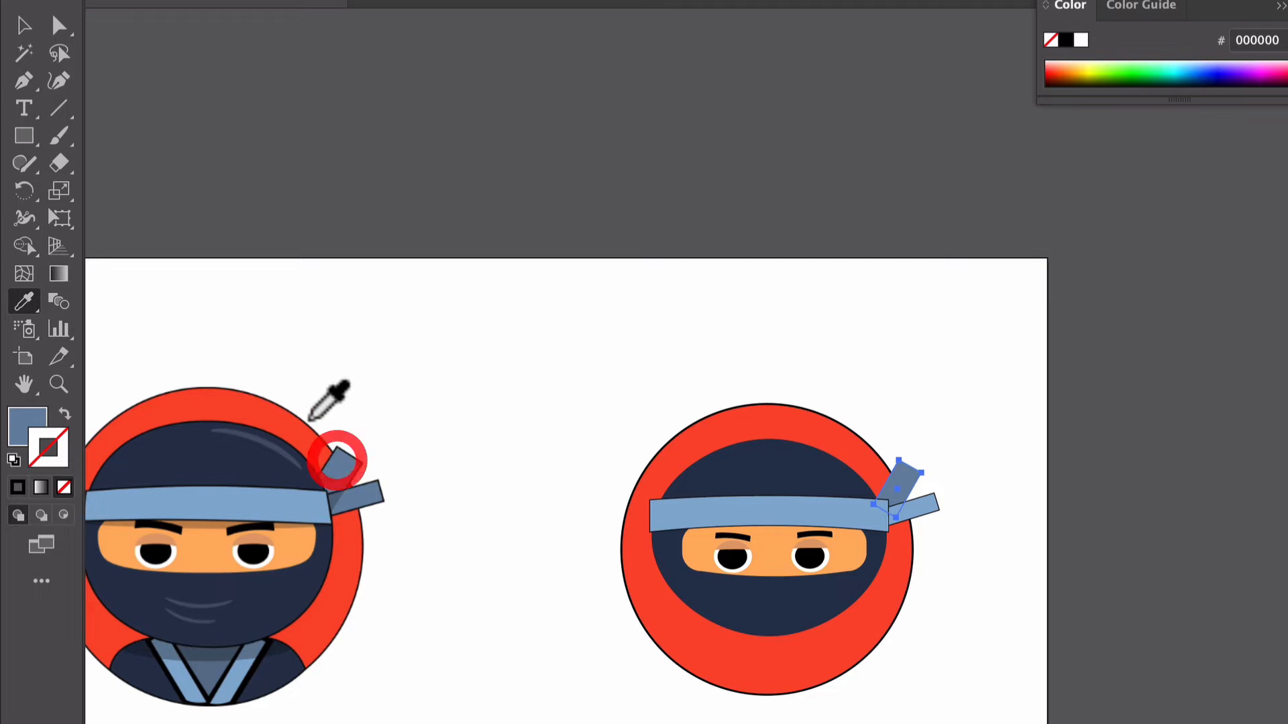
{"action": "left_click", "coordinate": [24, 26]}
{"action": "left_click", "coordinate": [931, 507]}
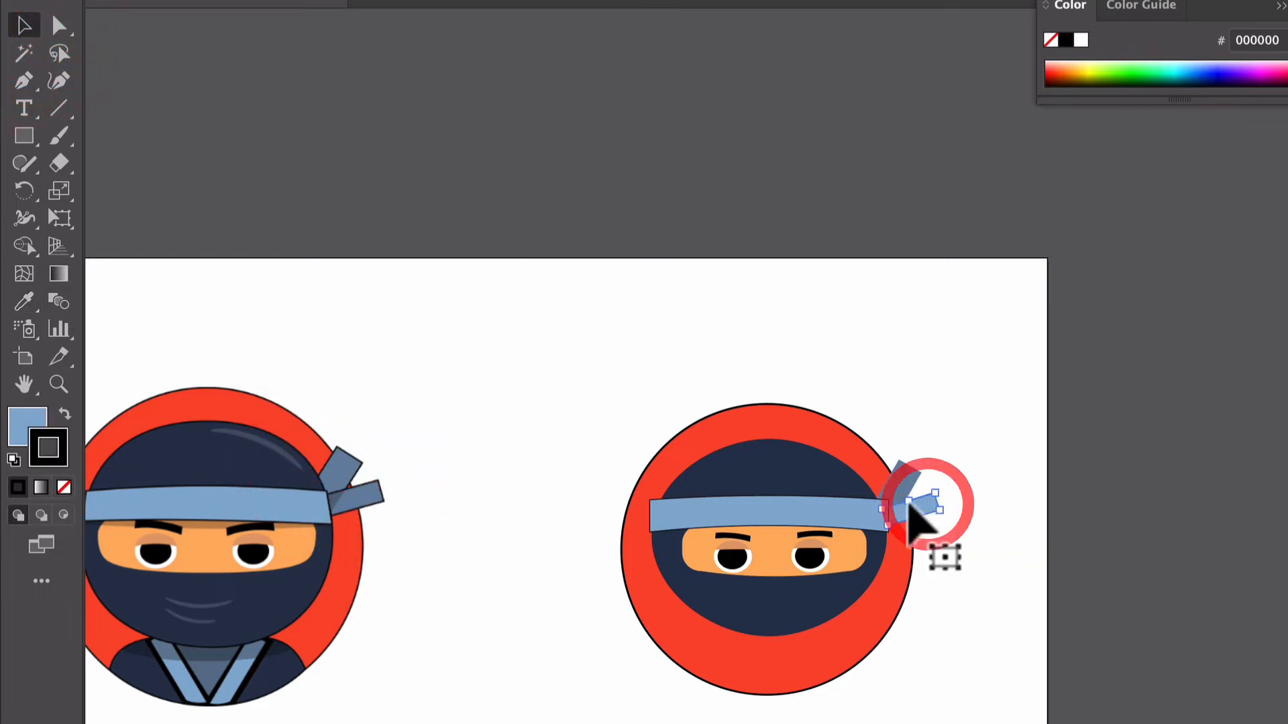
{"action": "left_click", "coordinate": [27, 302]}
{"action": "left_click", "coordinate": [359, 500]}
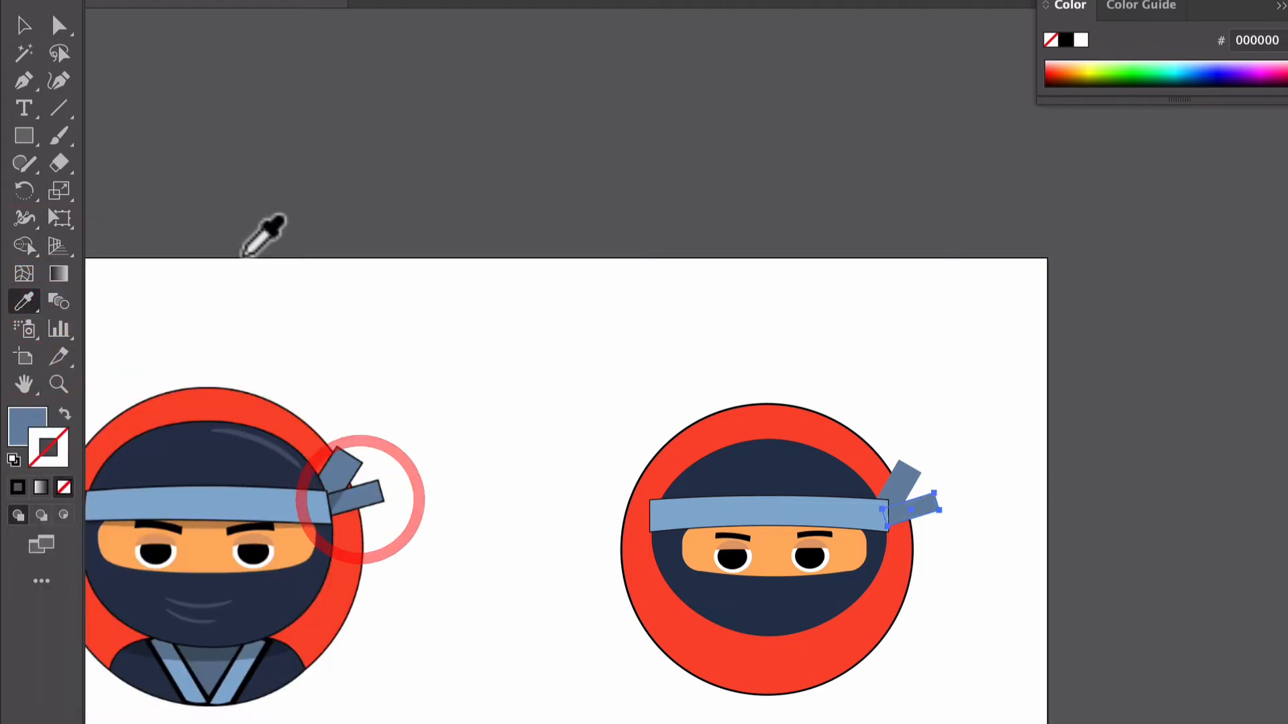
{"action": "left_click", "coordinate": [23, 26]}
{"action": "left_click", "coordinate": [518, 154]}
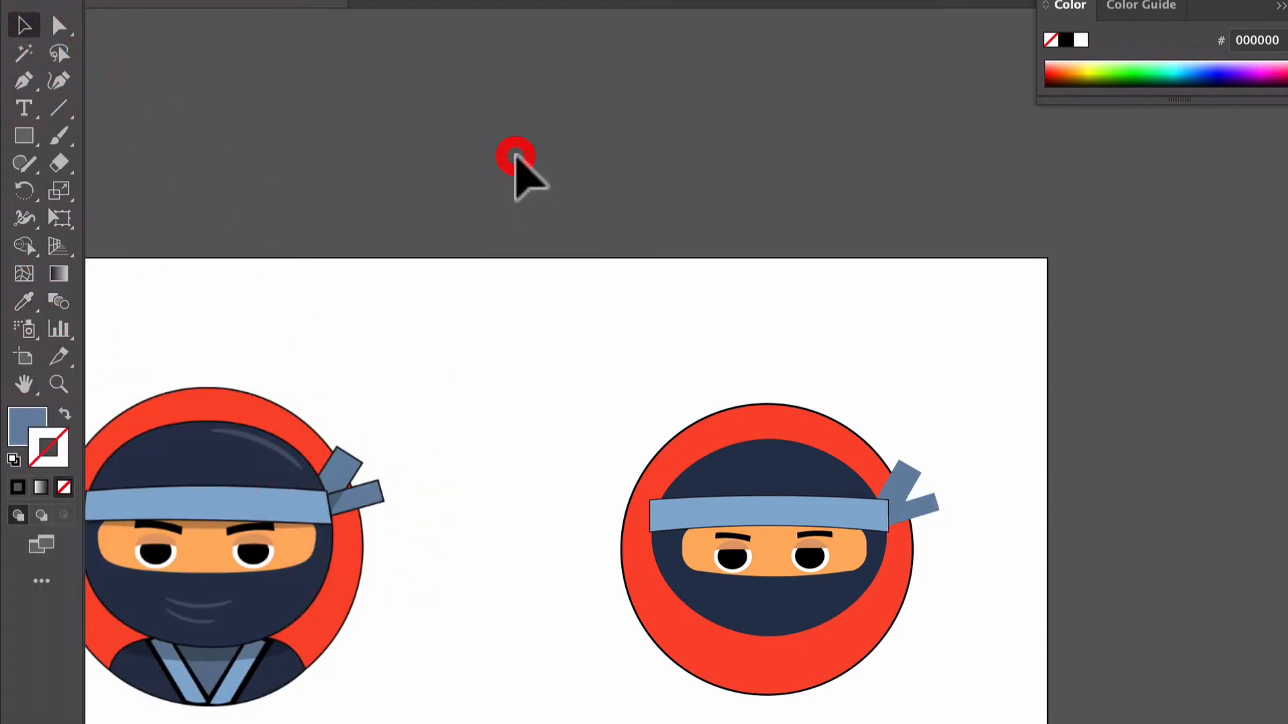
Step: Move the headband's two upper corner points slightly inward so its ends taper toward the top like the reference
{"action": "scroll", "coordinate": [718, 298], "scroll_direction": "down", "scroll_amount": 1}
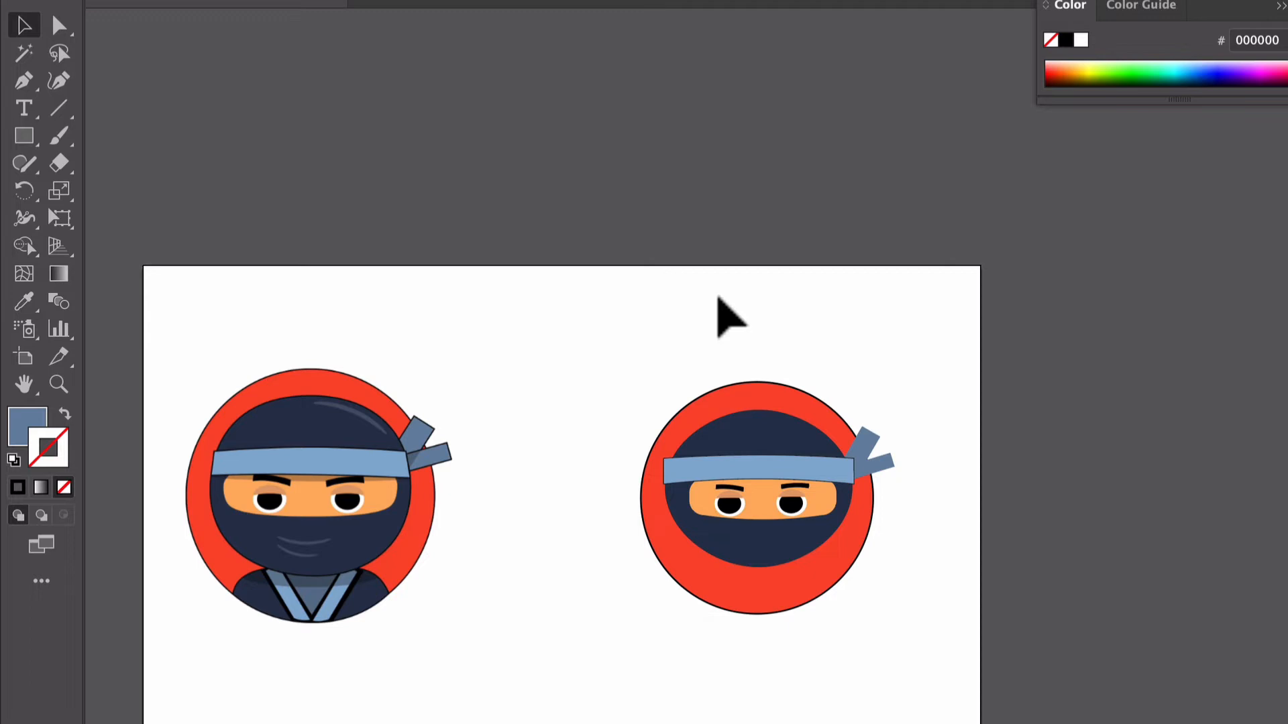
{"action": "left_click", "coordinate": [668, 463]}
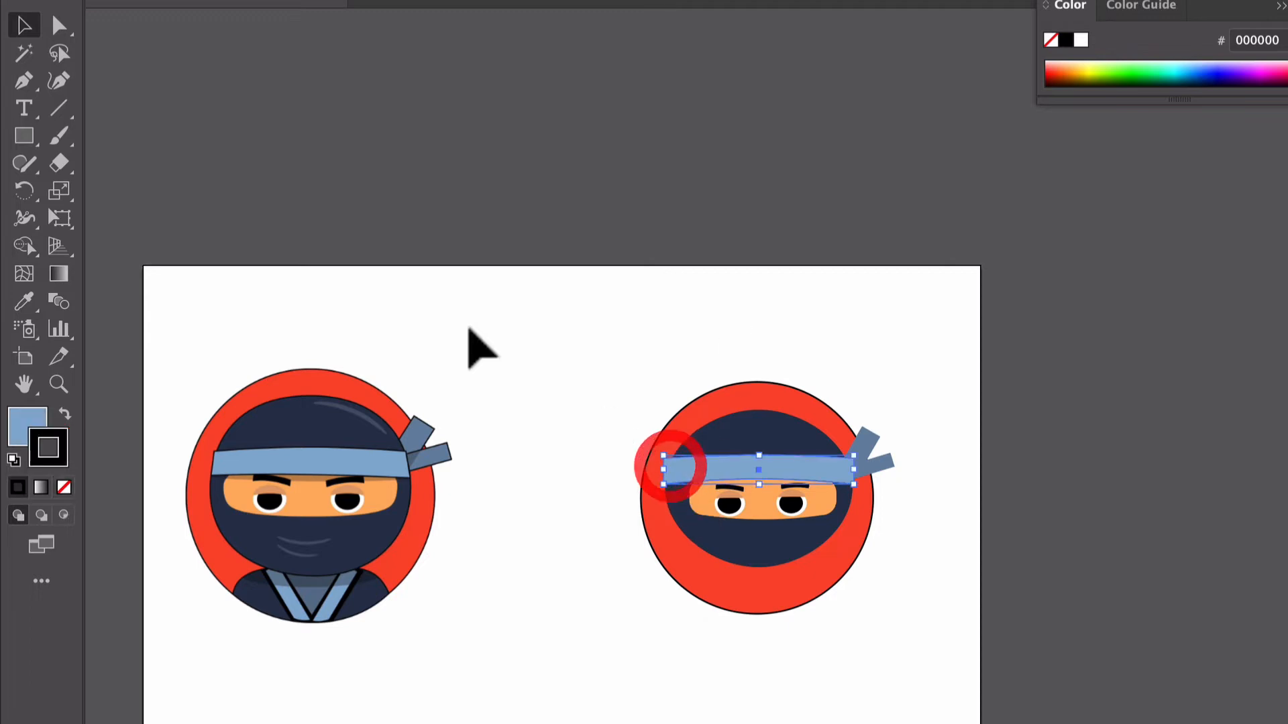
{"action": "left_click", "coordinate": [59, 79]}
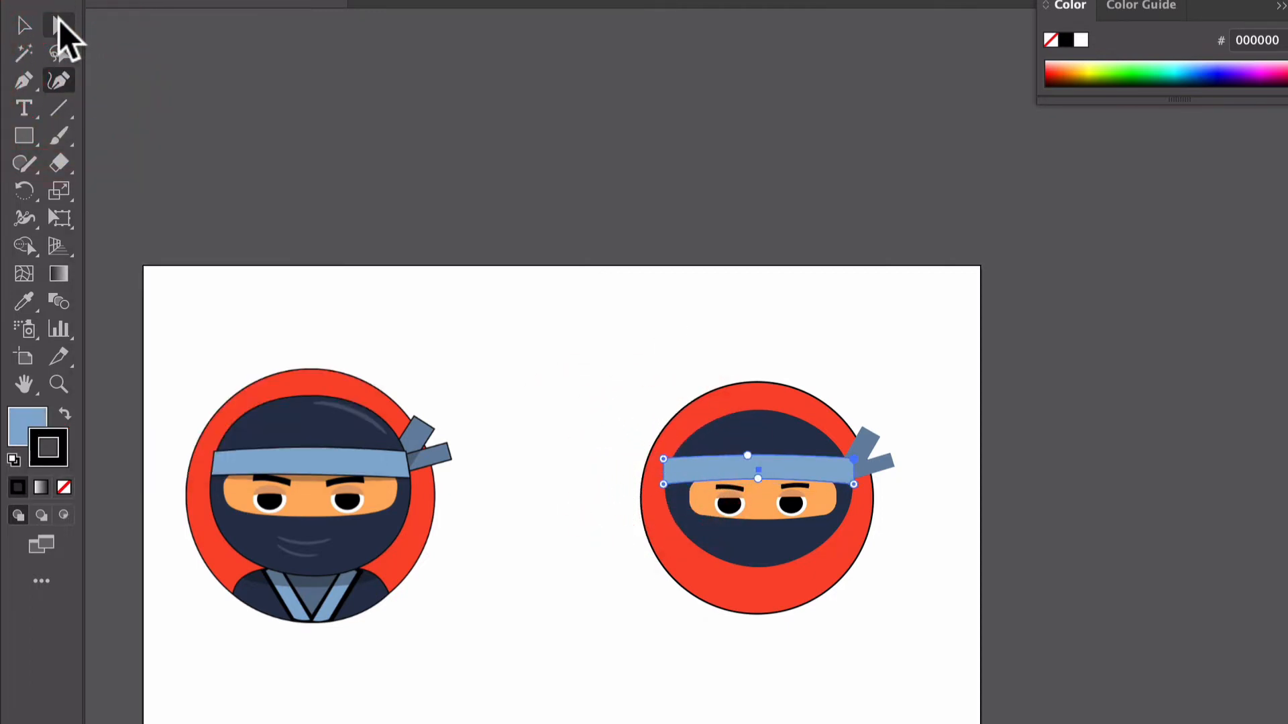
{"action": "left_click", "coordinate": [58, 24]}
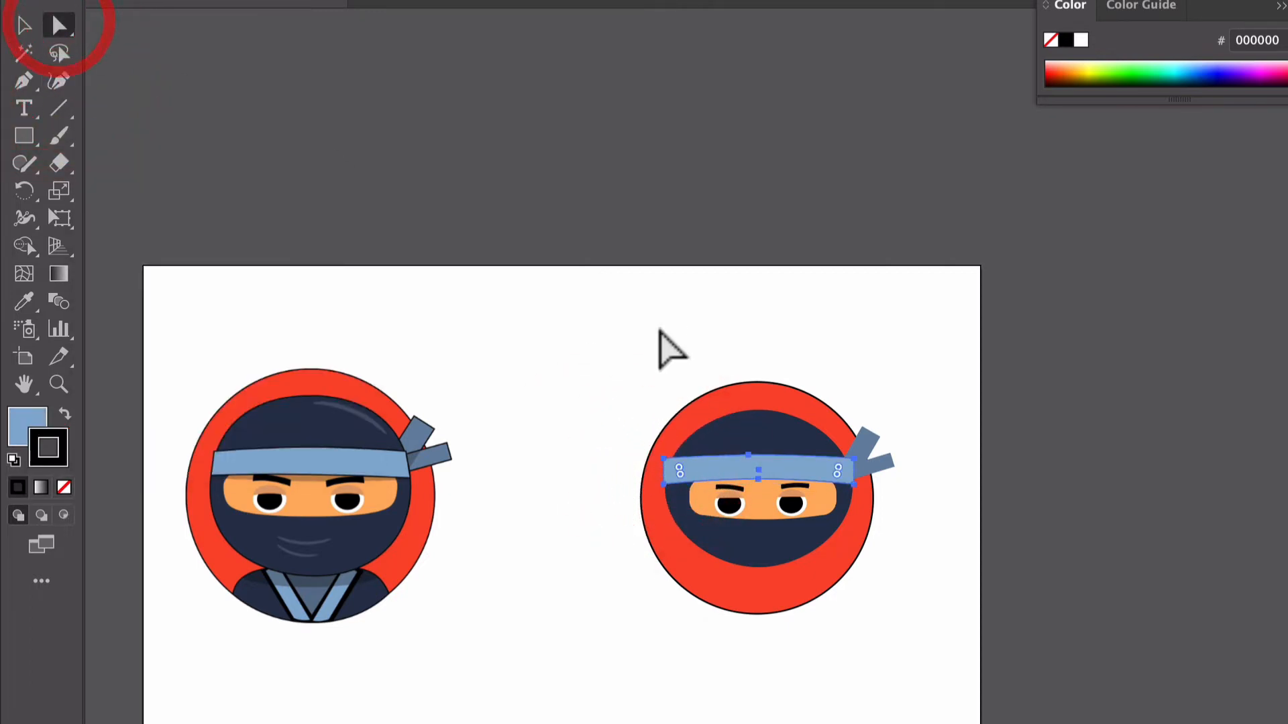
{"action": "left_click", "coordinate": [666, 459]}
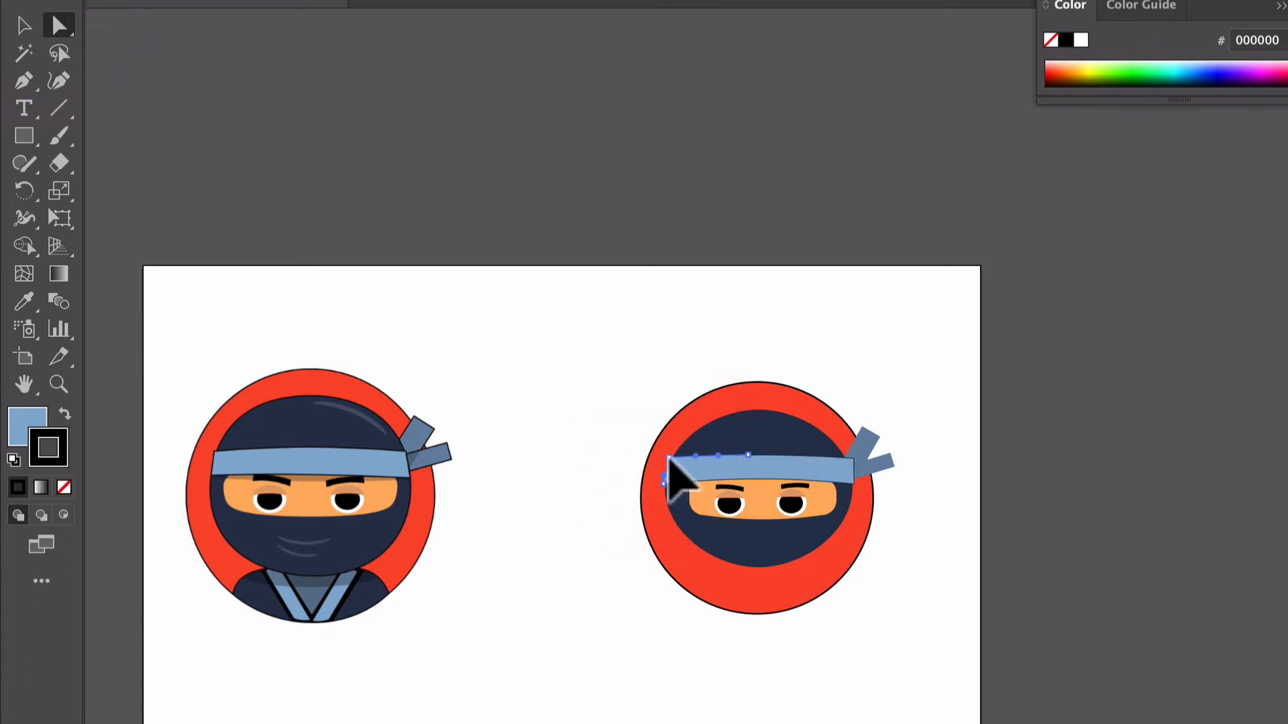
{"action": "left_click", "coordinate": [669, 458]}
{"action": "left_click", "coordinate": [853, 461]}
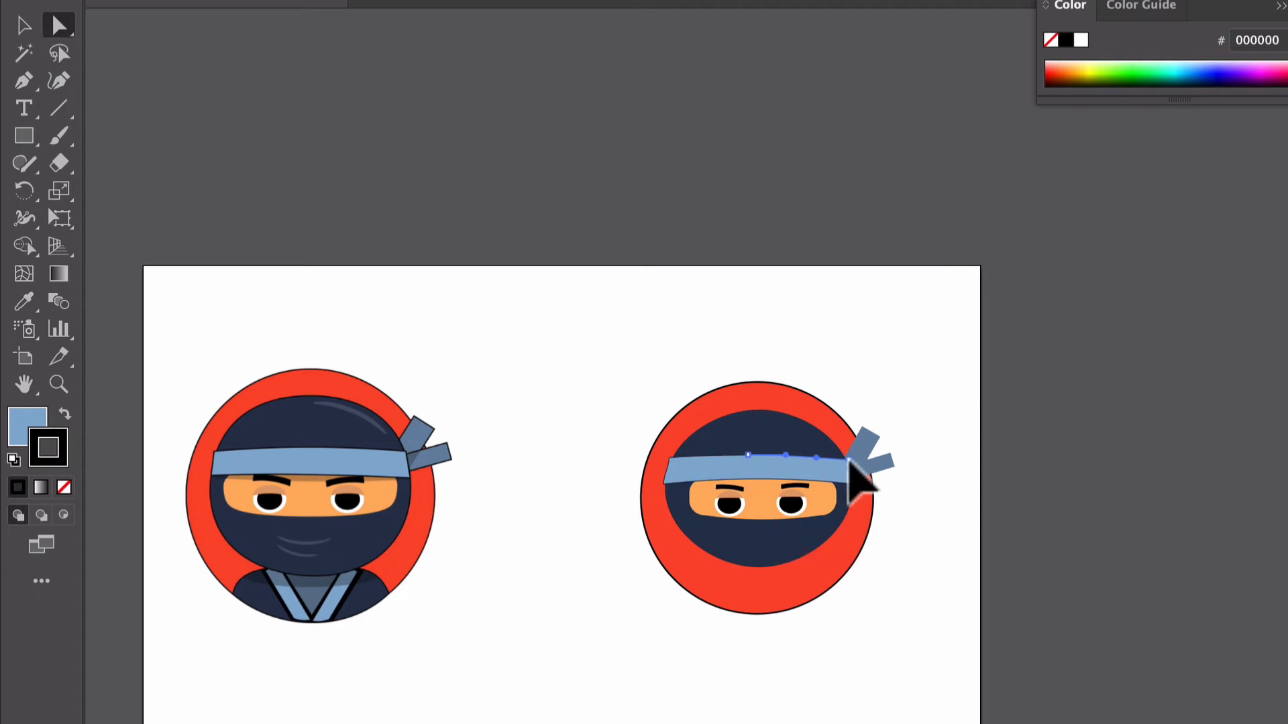
{"action": "left_click", "coordinate": [849, 462]}
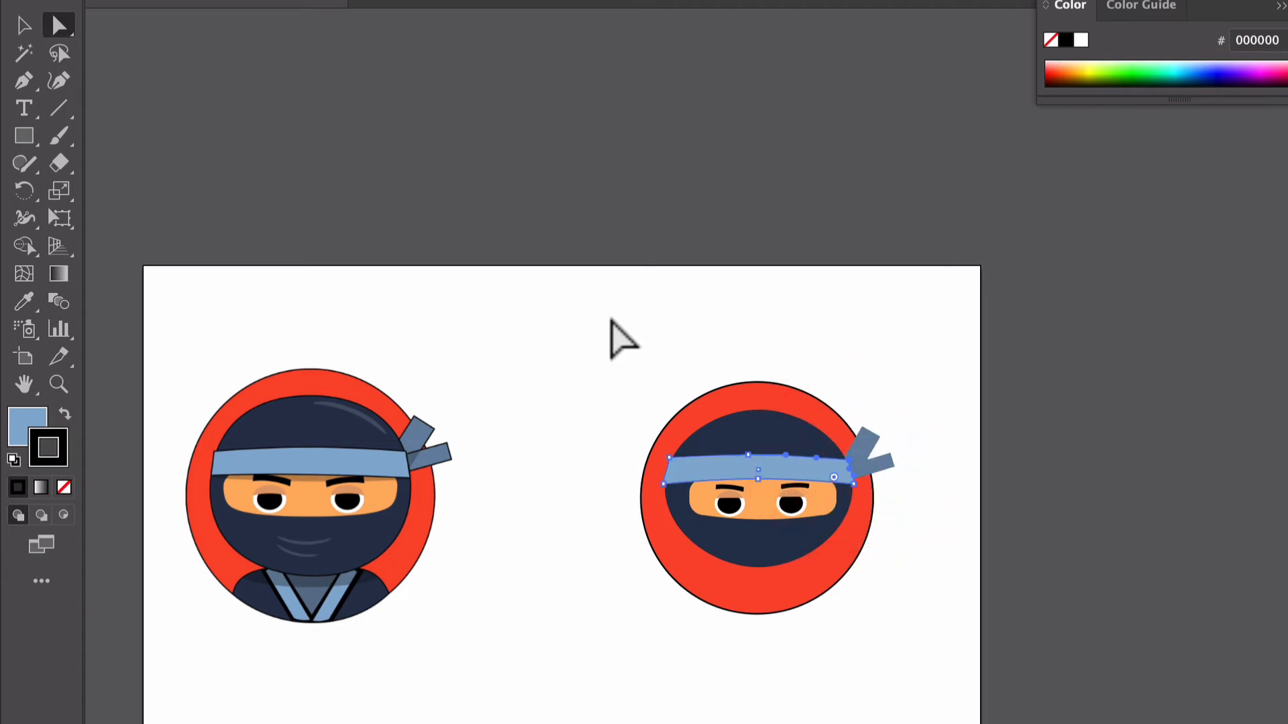
{"action": "scroll", "coordinate": [611, 321], "scroll_direction": "up", "scroll_amount": 2}
{"action": "scroll", "coordinate": [611, 321], "scroll_direction": "down", "scroll_amount": 3}
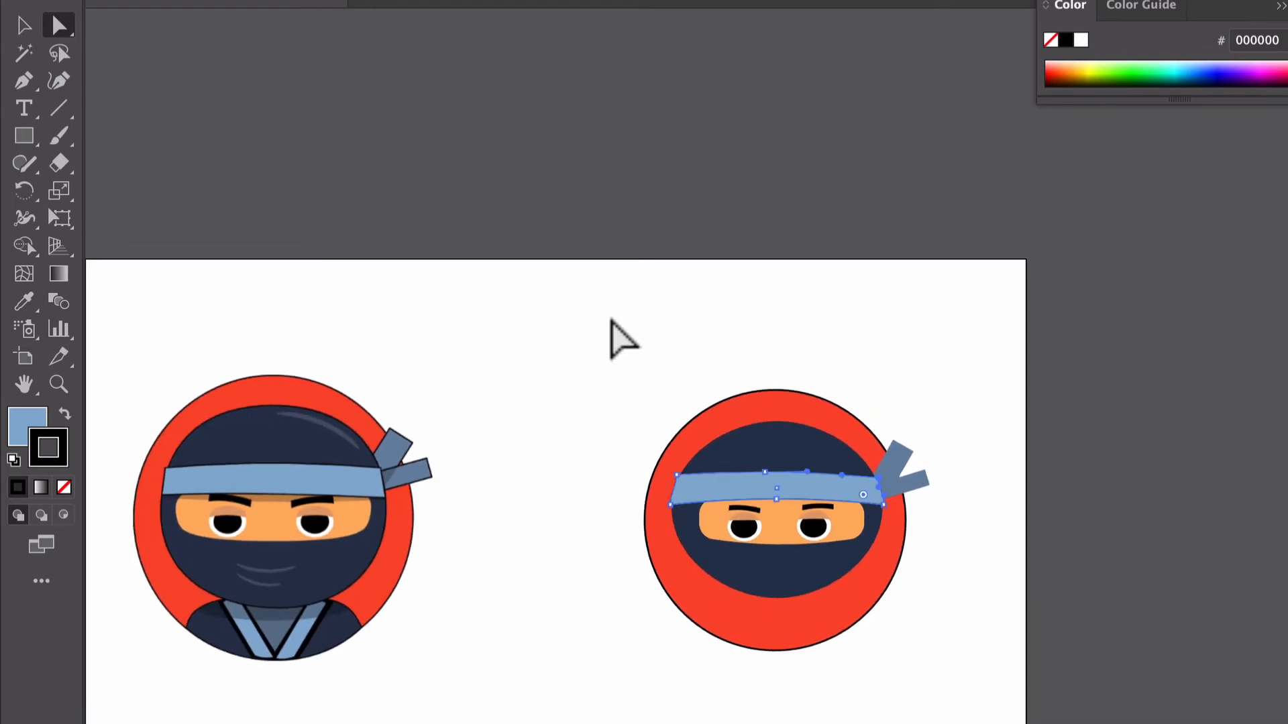
{"action": "left_click", "coordinate": [24, 25]}
{"action": "left_click", "coordinate": [522, 170]}
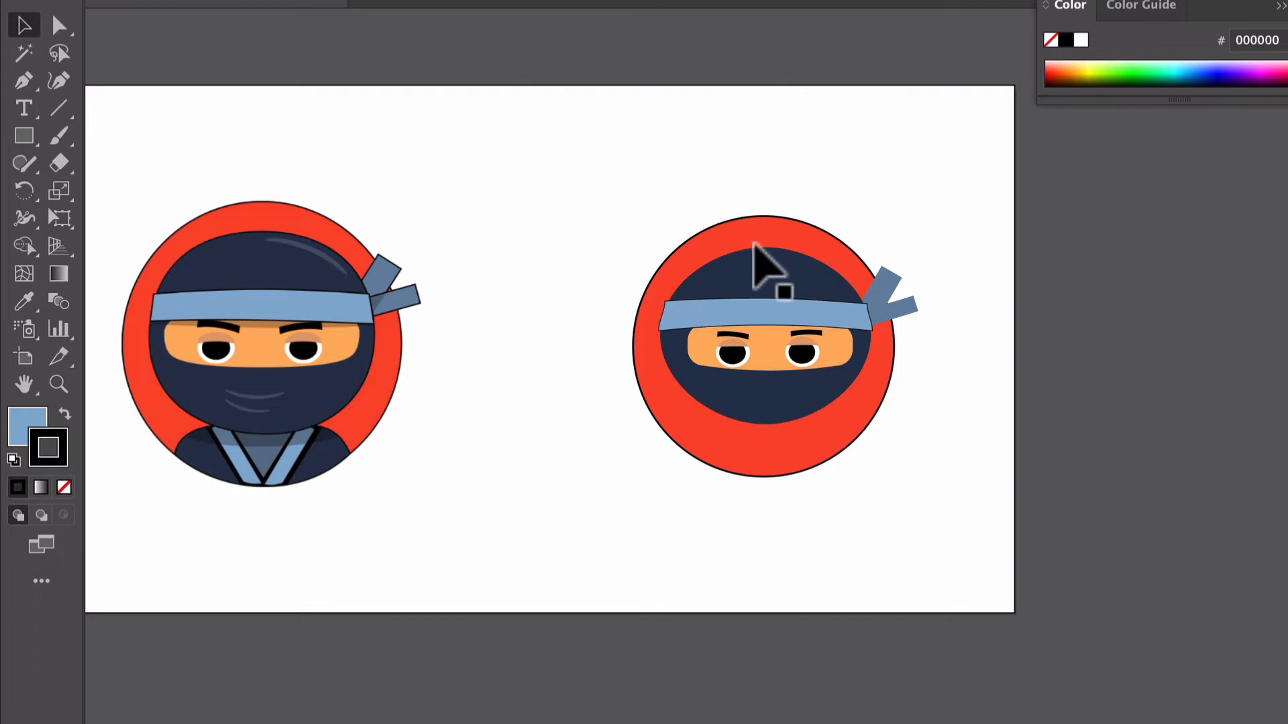
Step: Replace the navy head ellipse with a navy rounded rectangle centered over the face, rounding its corners to nearly the maximum
{"action": "left_click", "coordinate": [756, 267]}
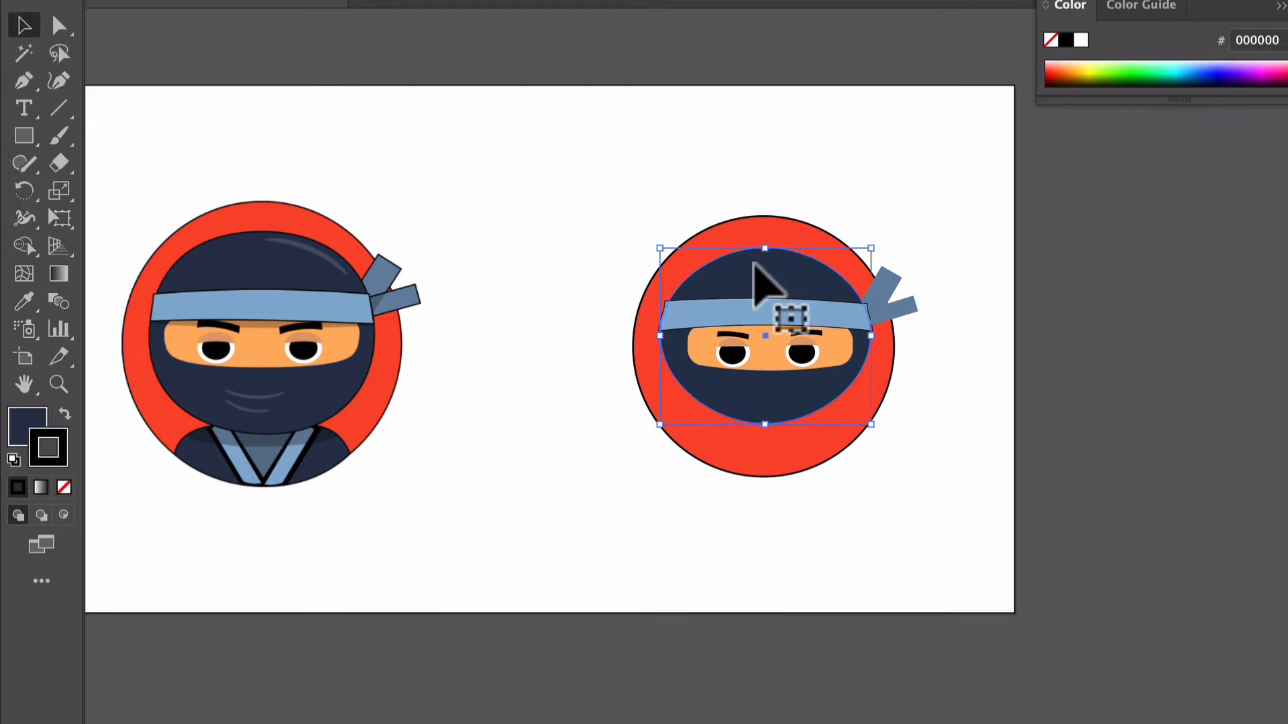
{"action": "key", "text": "Delete"}
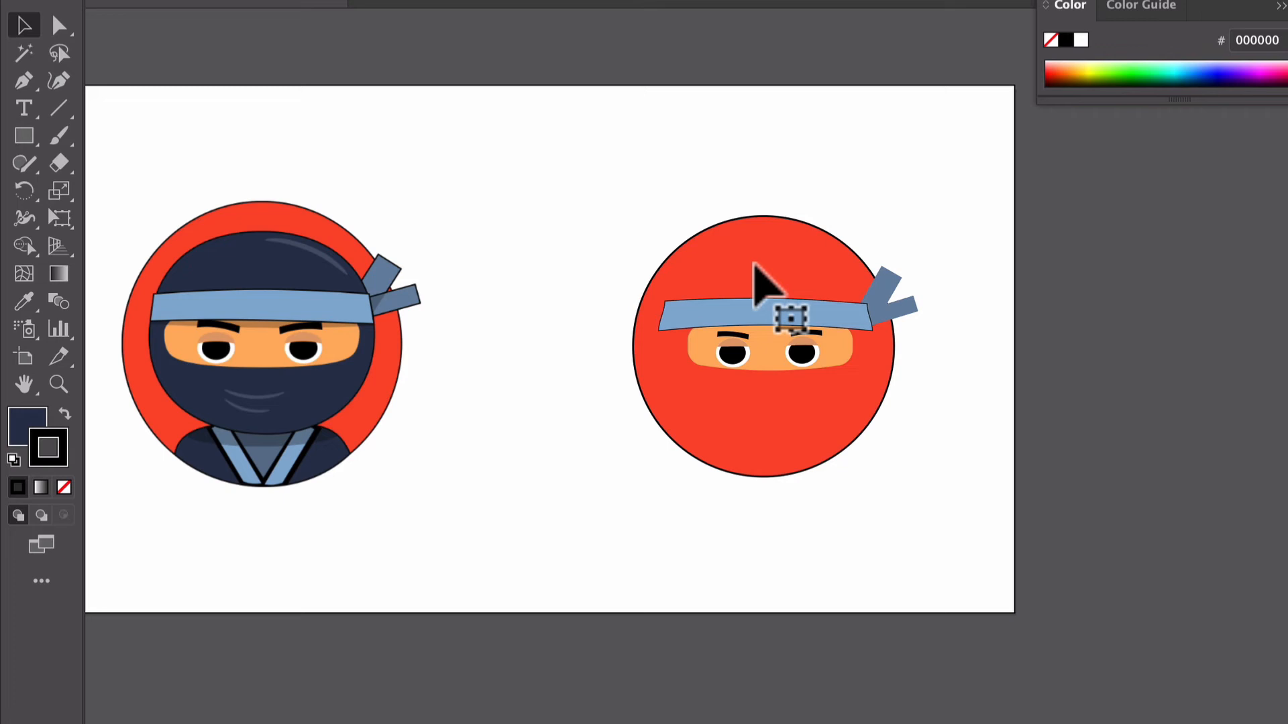
{"action": "left_click", "coordinate": [27, 136]}
{"action": "left_click", "coordinate": [84, 164]}
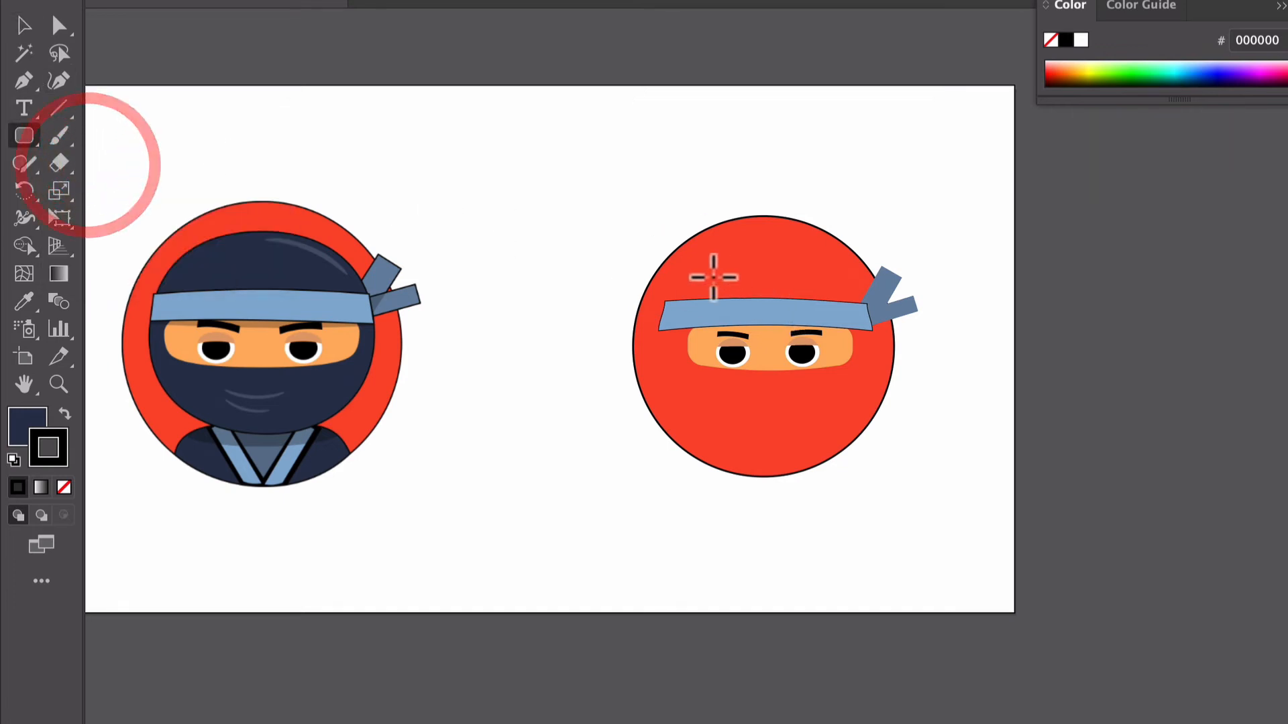
{"action": "left_click_drag", "start_coordinate": [681, 261], "coordinate": [862, 417]}
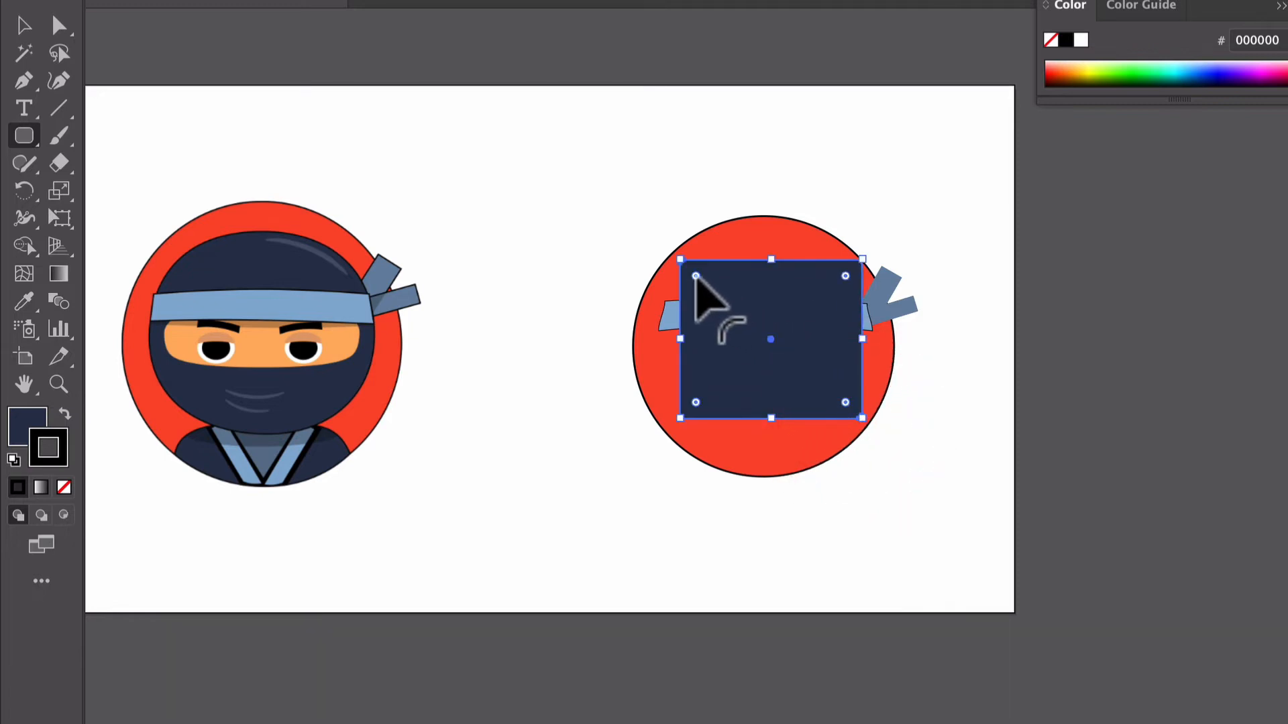
{"action": "left_click_drag", "start_coordinate": [697, 277], "coordinate": [748, 328]}
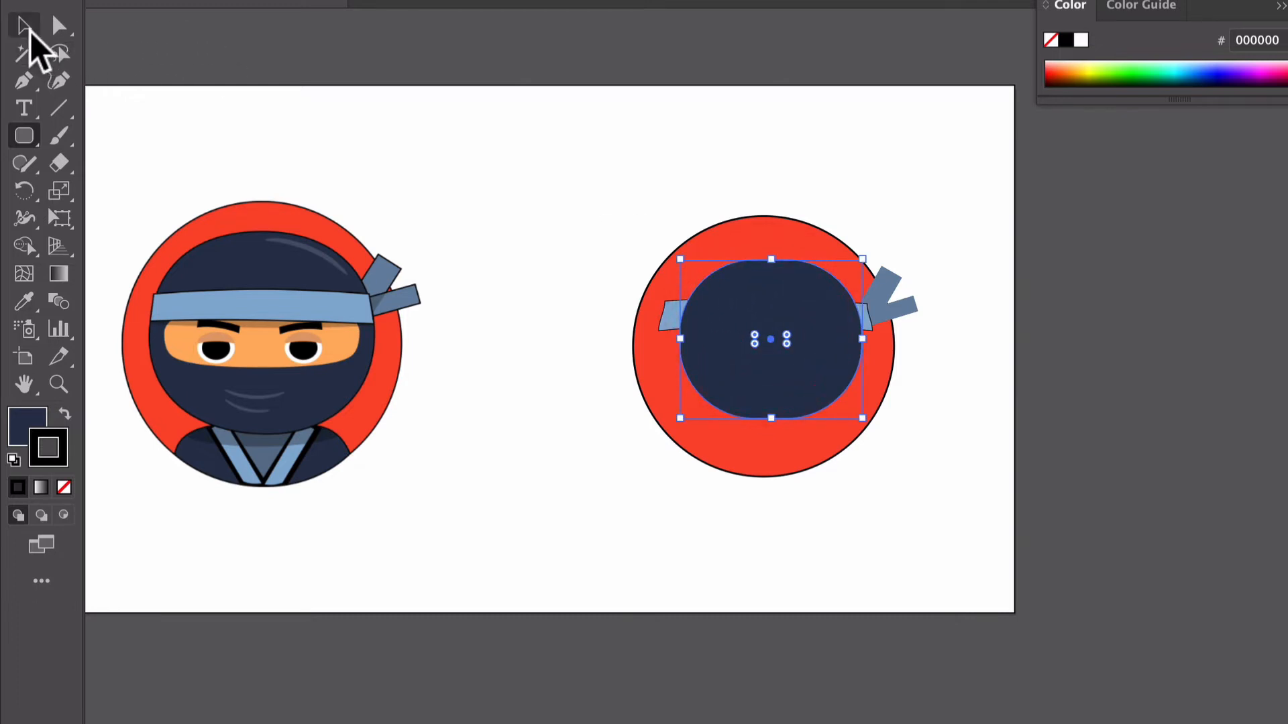
Step: Widen the navy rounded head shape on both sides and extend its top slightly upward
{"action": "left_click", "coordinate": [27, 30]}
{"action": "left_click_drag", "start_coordinate": [684, 344], "coordinate": [662, 343]}
{"action": "left_click_drag", "start_coordinate": [848, 347], "coordinate": [869, 342]}
{"action": "left_click_drag", "start_coordinate": [765, 260], "coordinate": [766, 251]}
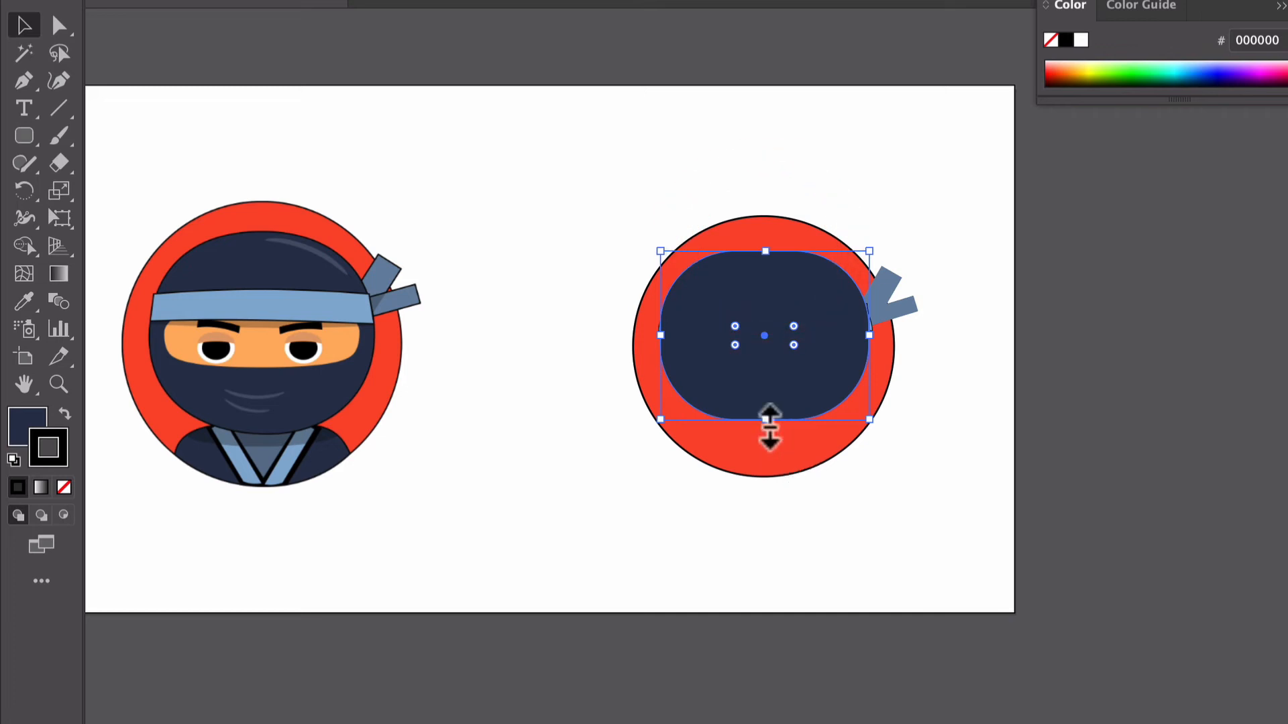
{"action": "left_click_drag", "start_coordinate": [766, 420], "coordinate": [765, 423]}
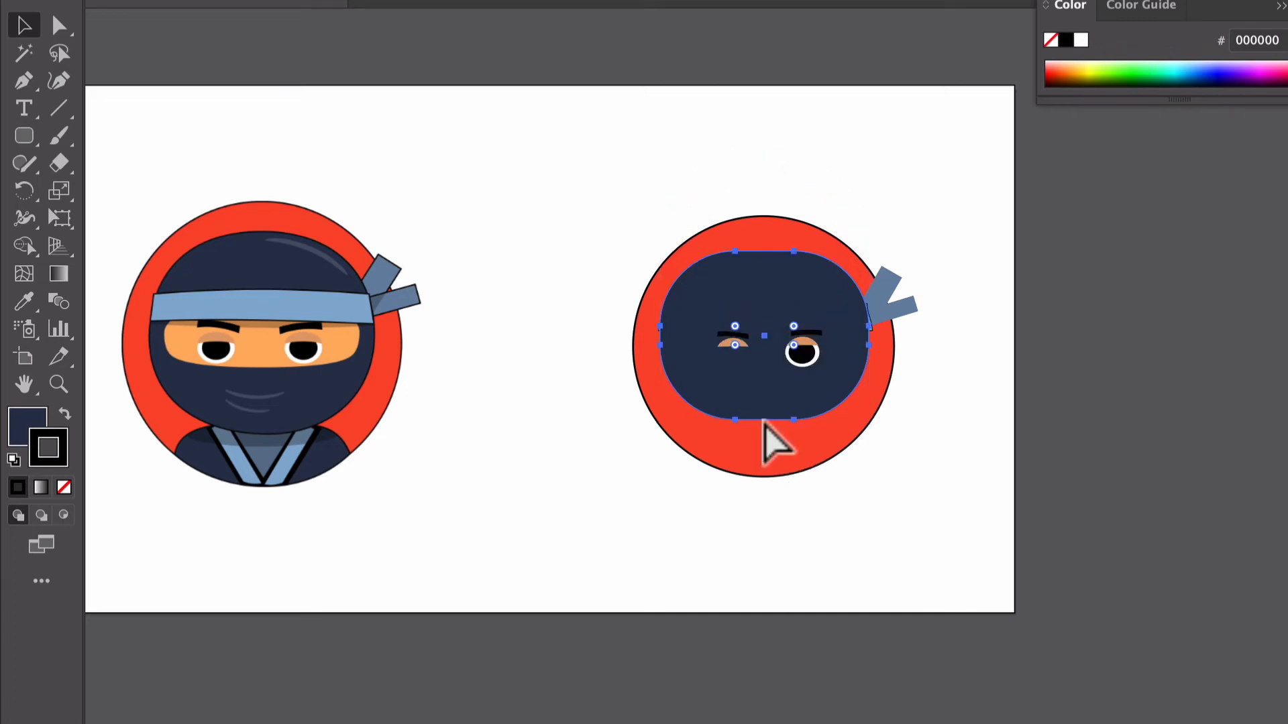
Step: Send the navy head shape behind the face and headband but in front of the red circle, and nudge it slightly right
{"action": "key", "text": "ctrl+bracketleft"}
{"action": "key", "text": "ctrl+bracketleft"}
{"action": "key", "text": "ctrl+bracketleft"}
{"action": "key", "text": "ctrl+bracketleft"}
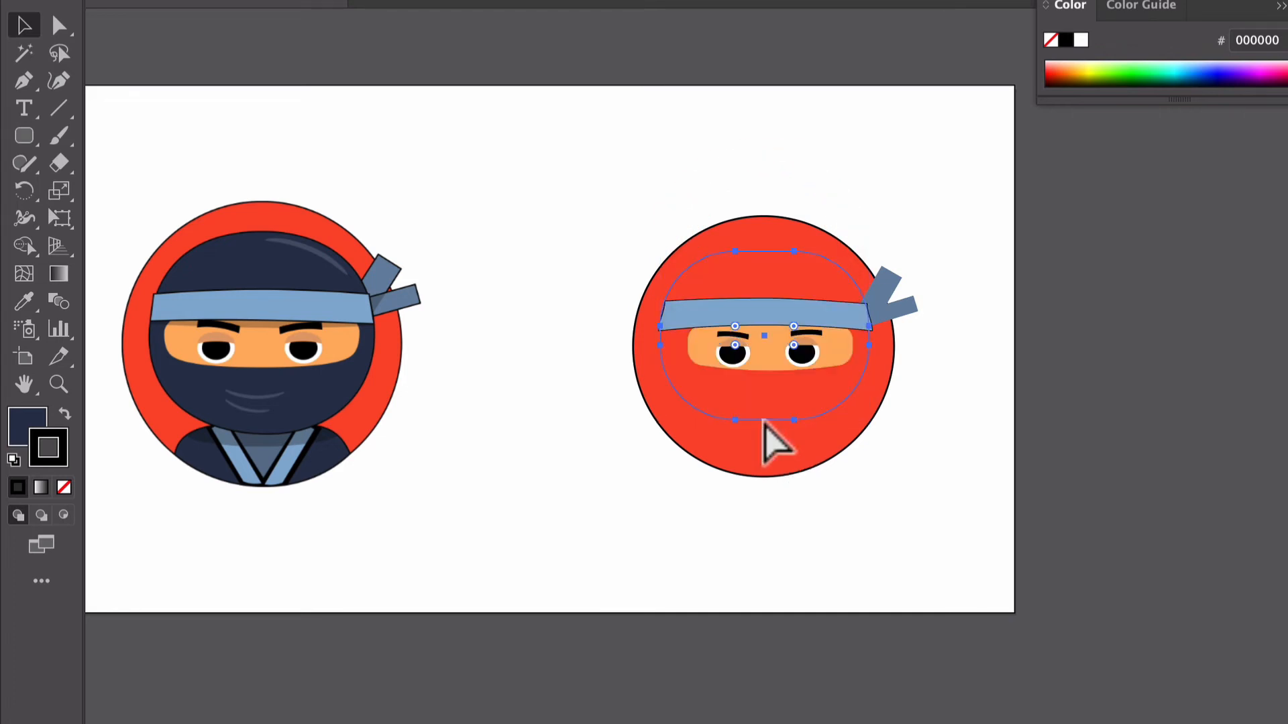
{"action": "key", "text": "ctrl+bracketright"}
{"action": "left_click", "coordinate": [608, 448]}
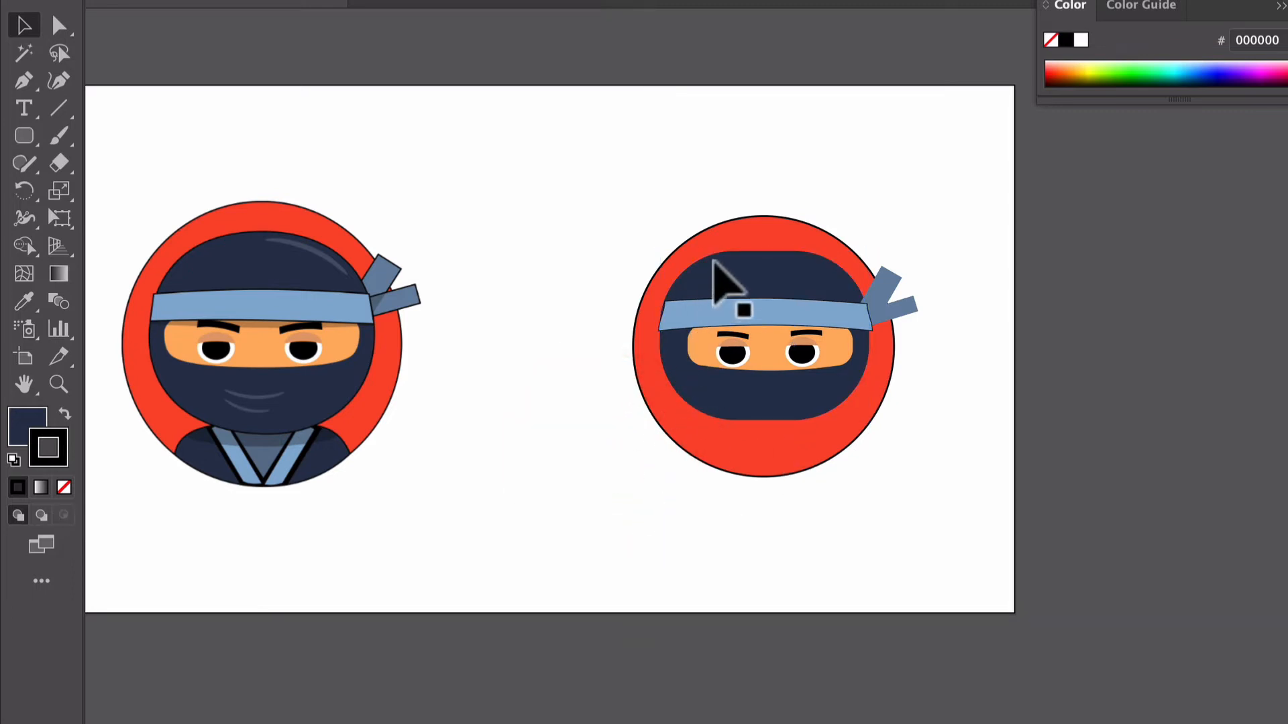
{"action": "left_click", "coordinate": [719, 268]}
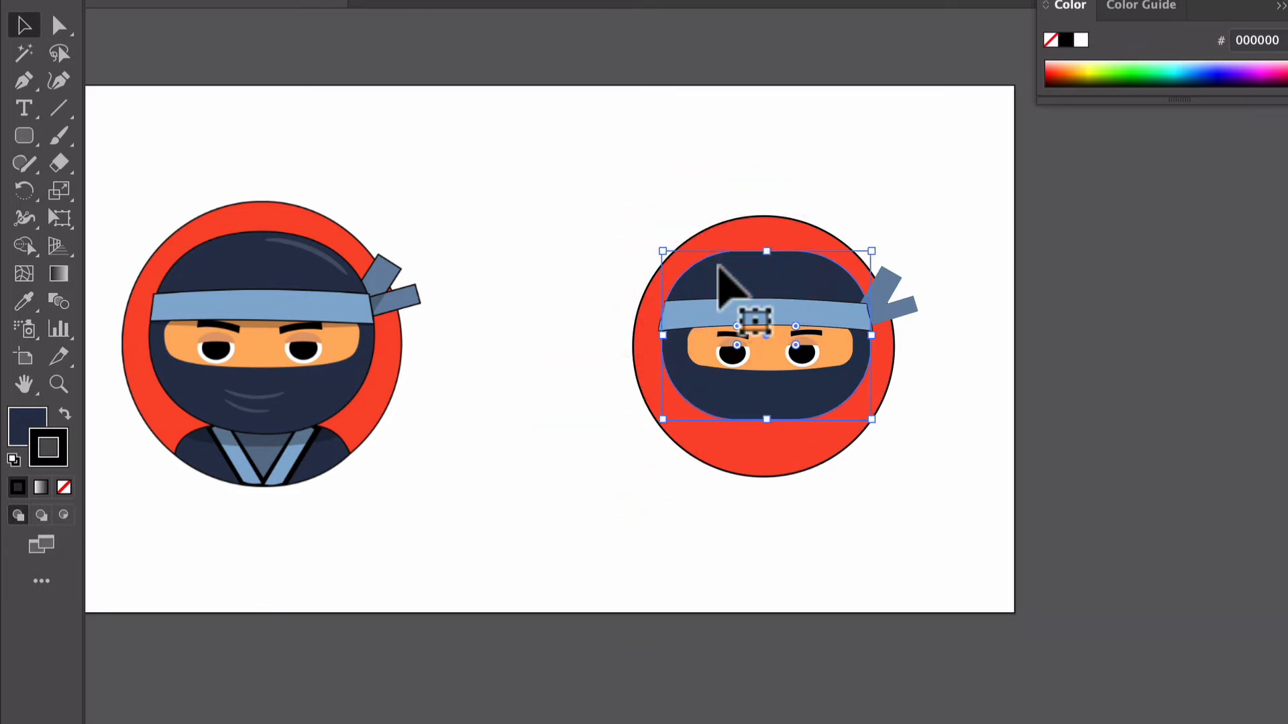
{"action": "left_click", "coordinate": [556, 350]}
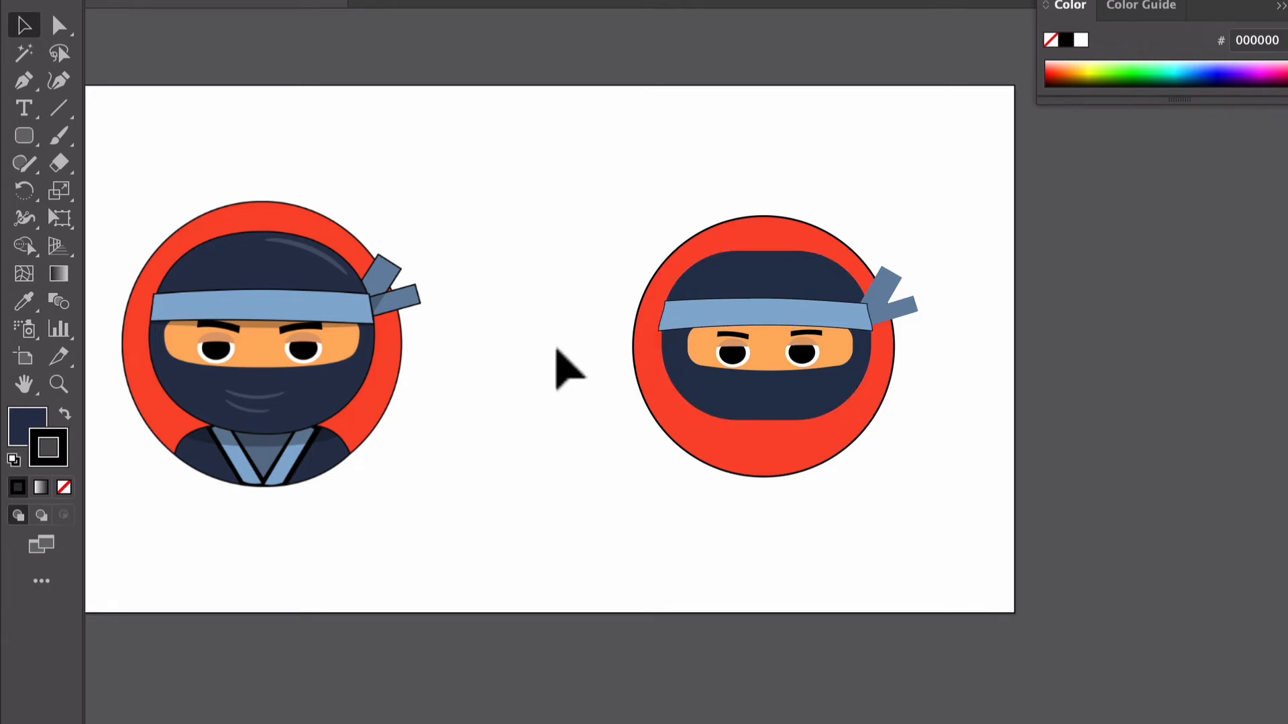
Step: Give both headband tails a 1 pt black stroke
{"action": "left_click", "coordinate": [876, 287]}
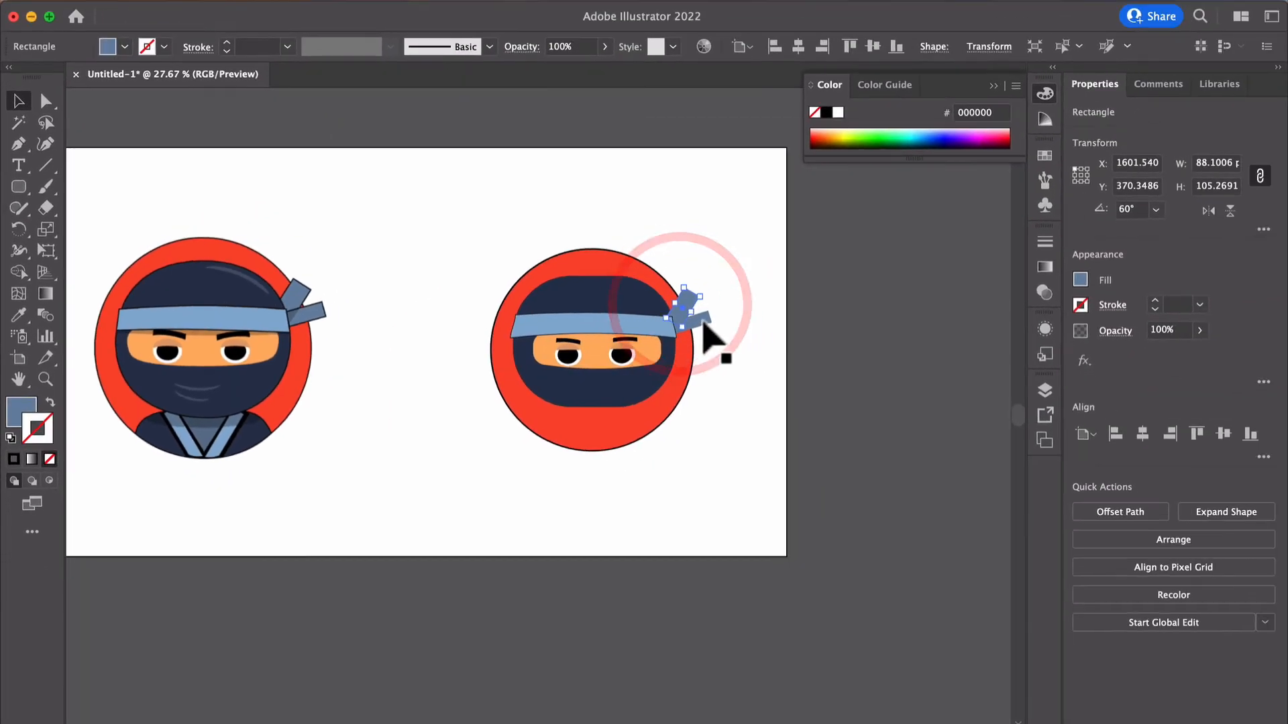
{"action": "left_click", "coordinate": [698, 319], "text": "shift"}
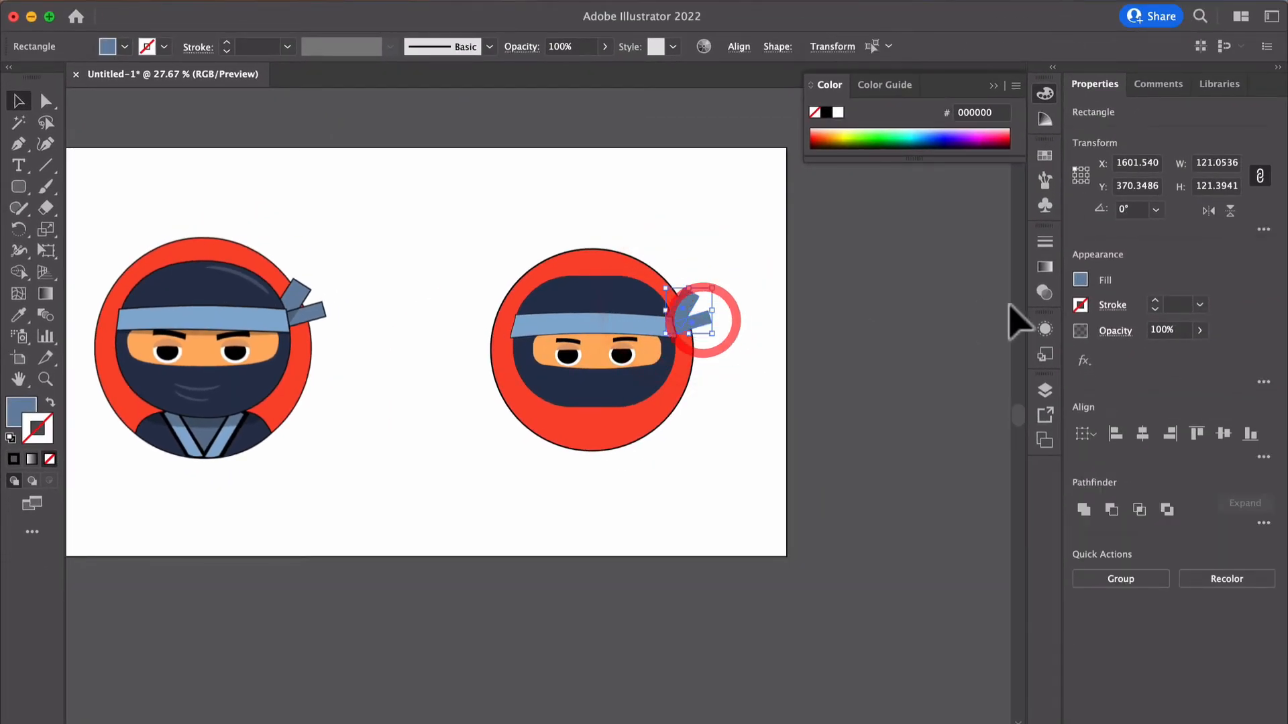
{"action": "left_click", "coordinate": [1154, 301]}
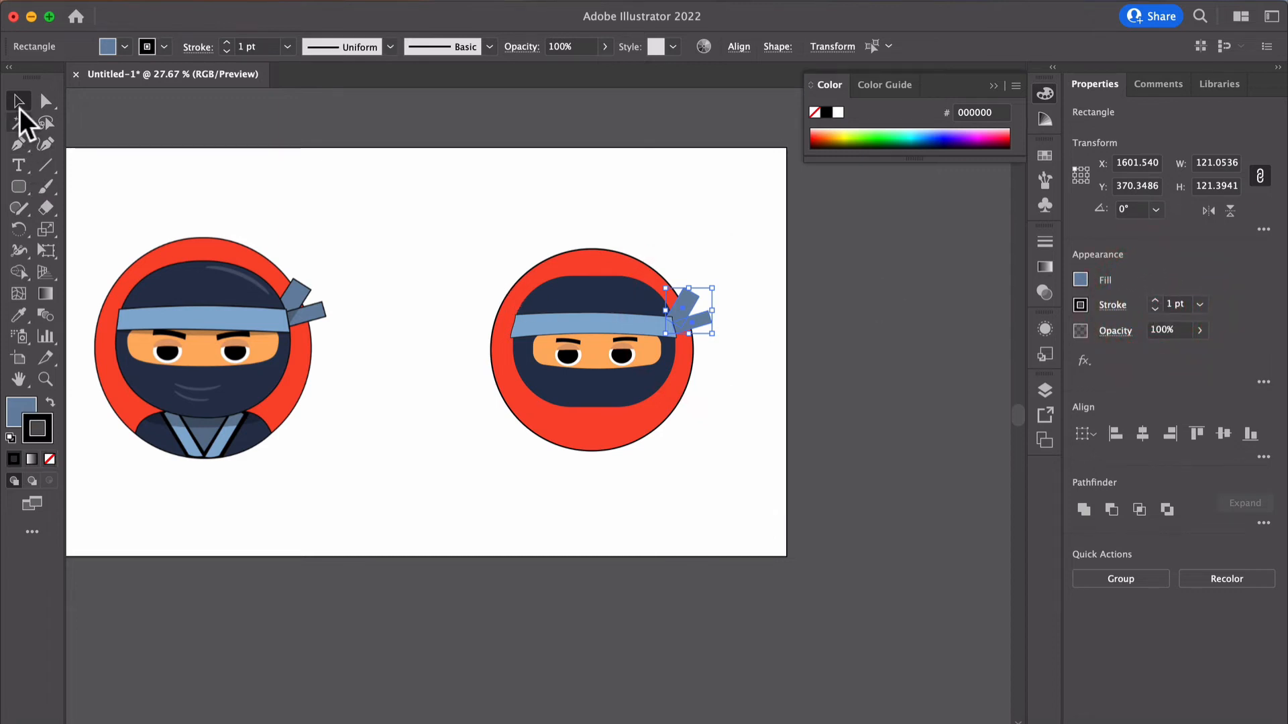
{"action": "left_click", "coordinate": [18, 102]}
{"action": "left_click", "coordinate": [350, 200]}
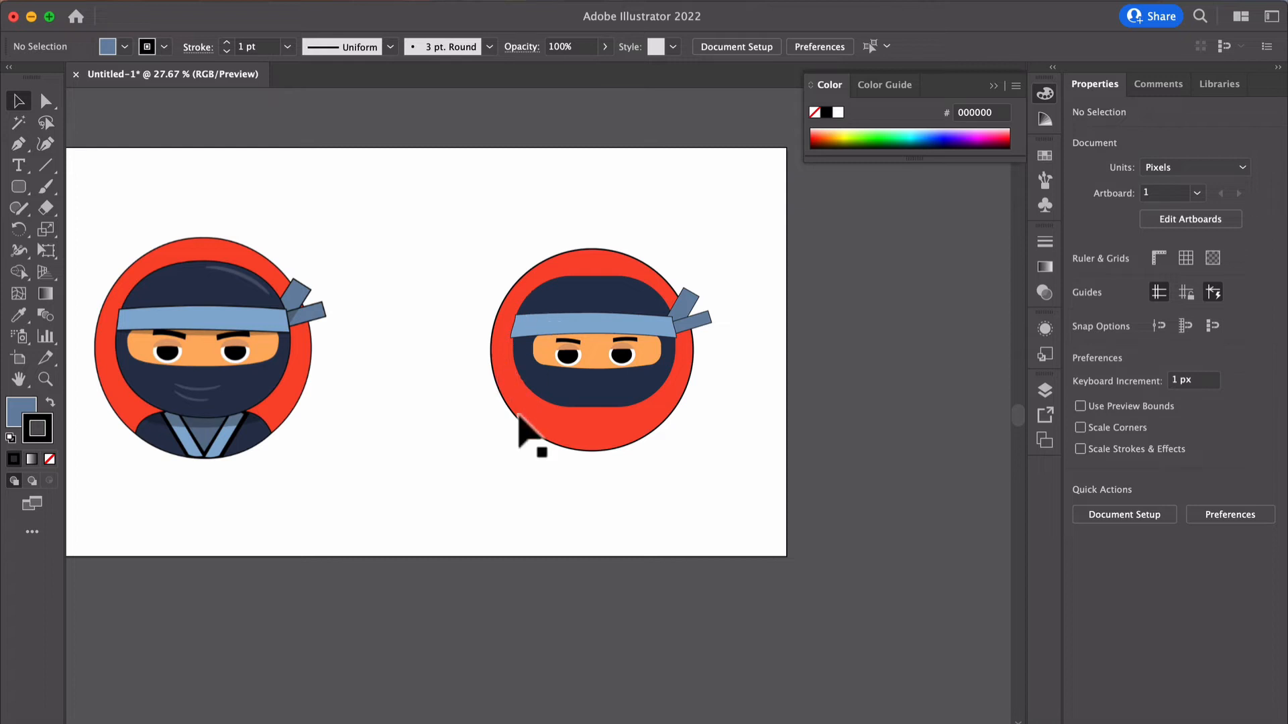
Step: Set the navy head shape's stroke to 2 pt
{"action": "left_click", "coordinate": [568, 389]}
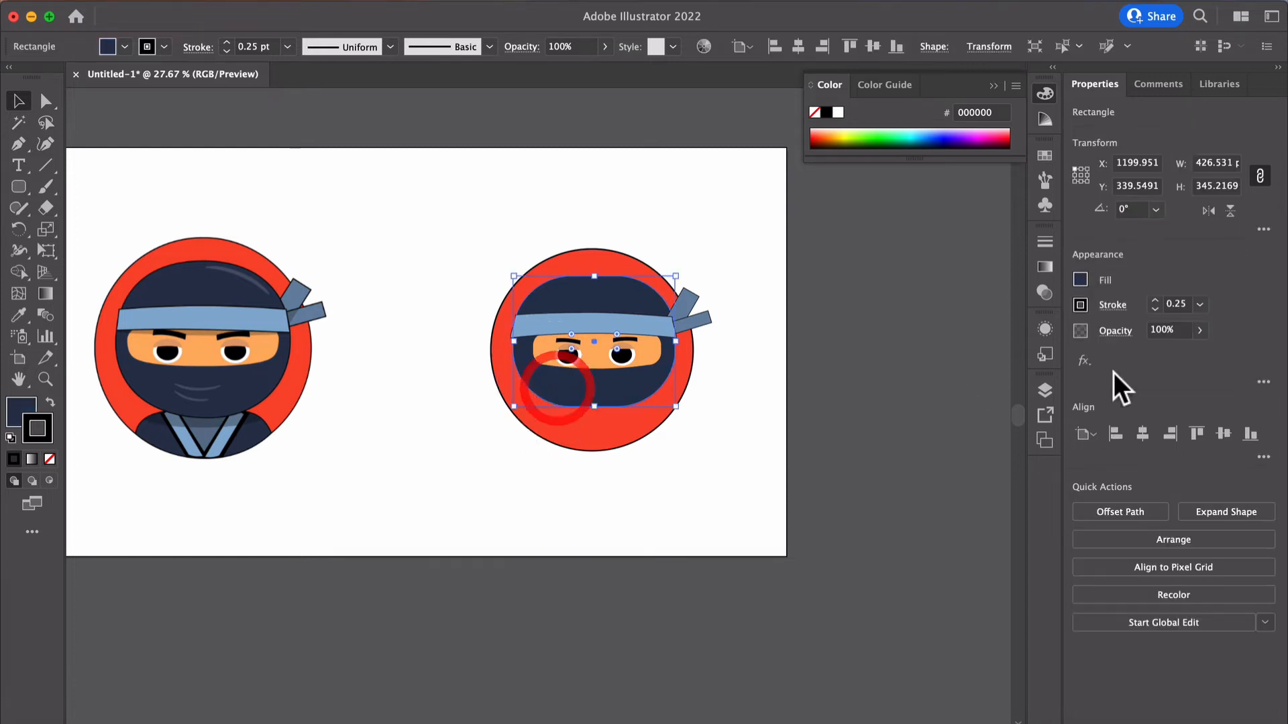
{"action": "left_click", "coordinate": [1154, 301]}
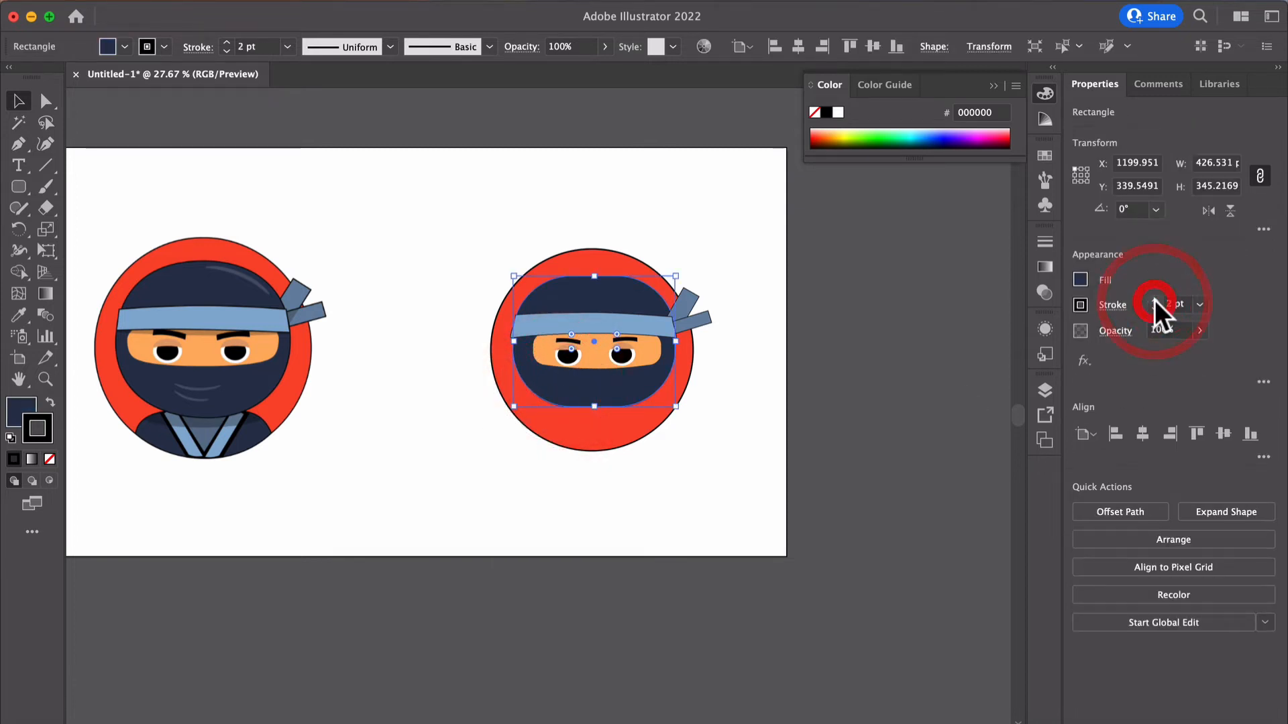
{"action": "left_click", "coordinate": [543, 496]}
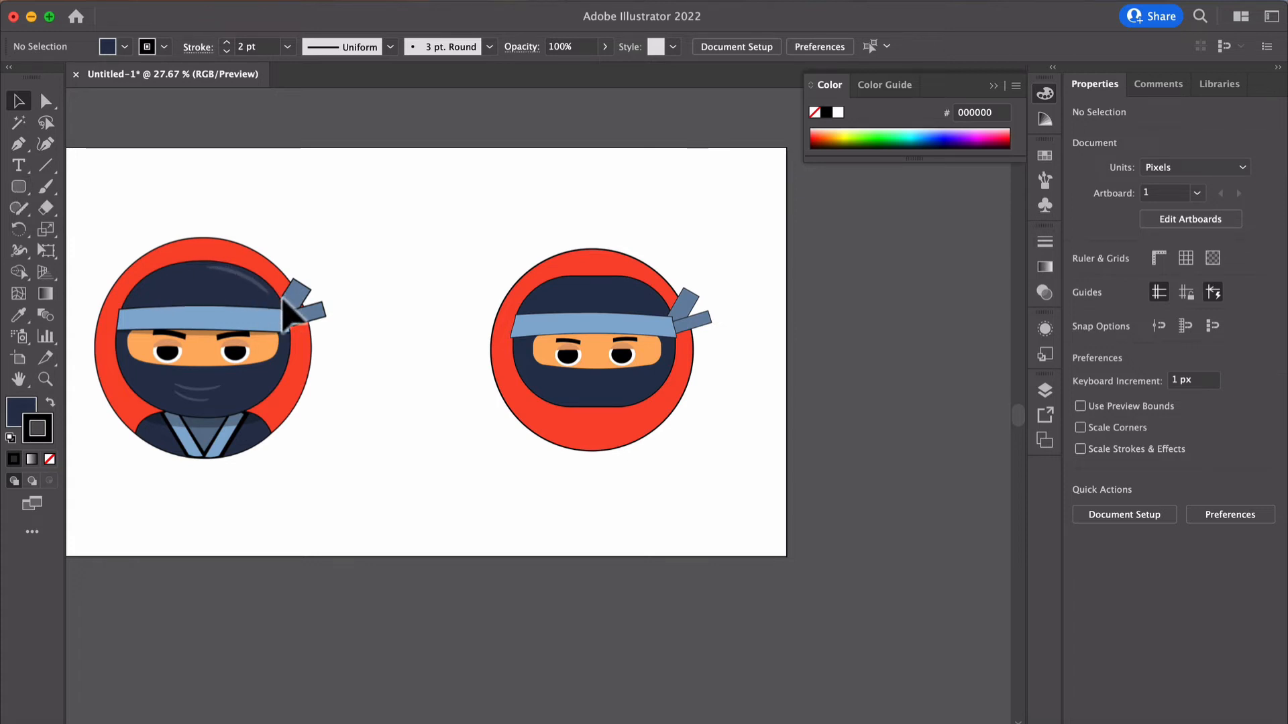
Step: Draw a long, very thin horizontal rounded rectangle across the upper-right part of the navy head as a highlight strip
{"action": "left_click", "coordinate": [19, 188]}
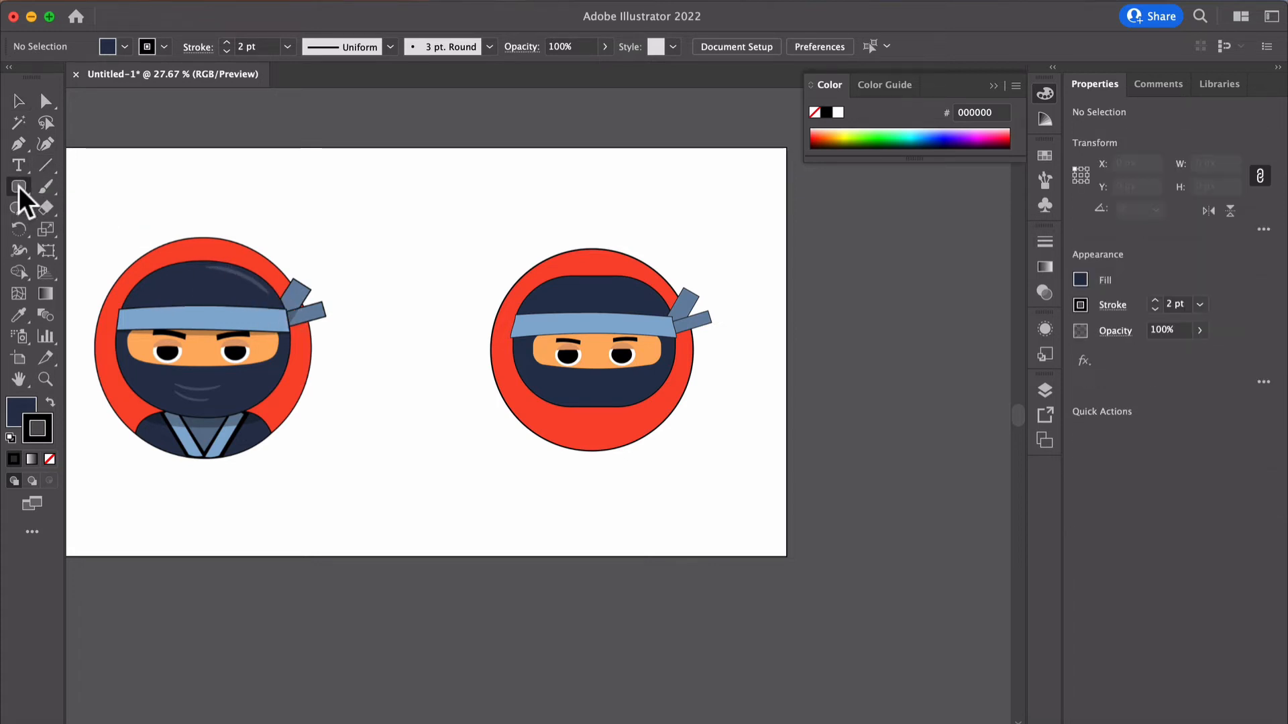
{"action": "mouse_move", "coordinate": [18, 189]}
{"action": "left_mouse_down"}
{"action": "mouse_move", "coordinate": [56, 187]}
{"action": "mouse_move", "coordinate": [60, 208]}
{"action": "mouse_move", "coordinate": [57, 188]}
{"action": "left_mouse_up"}
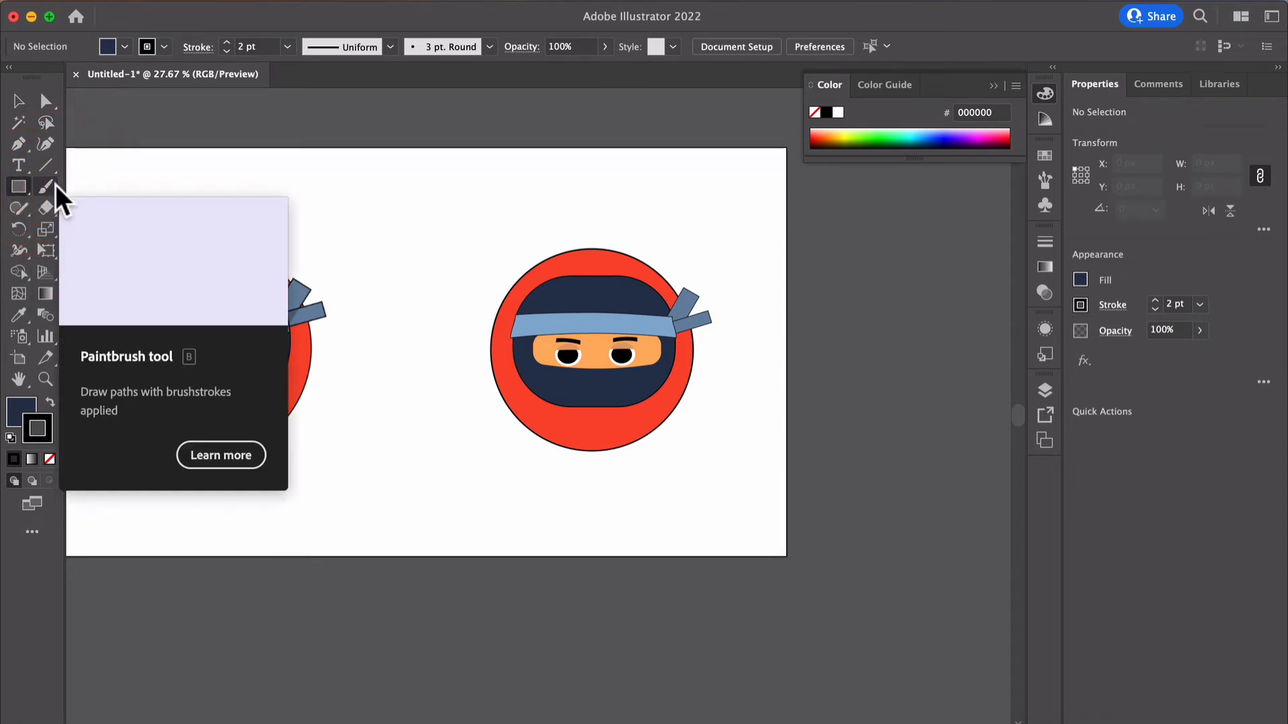
{"action": "left_click_drag", "start_coordinate": [19, 187], "coordinate": [60, 208]}
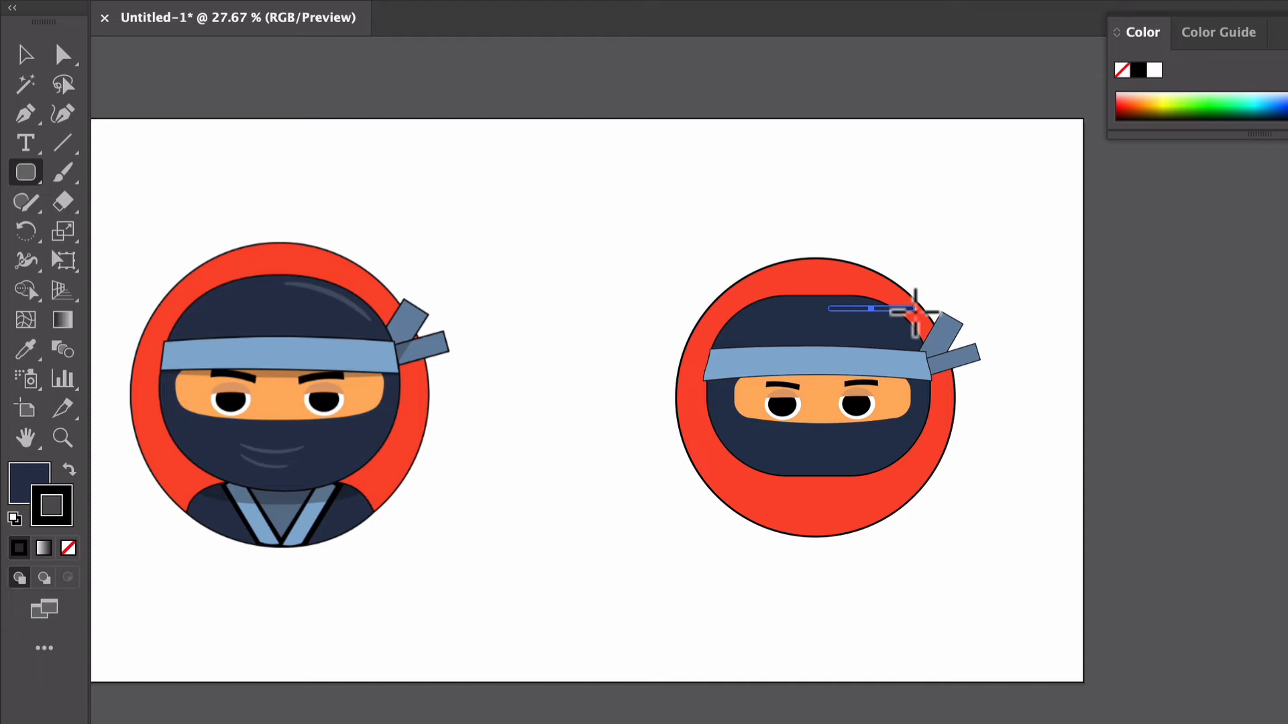
{"action": "left_click_drag", "start_coordinate": [918, 310], "coordinate": [916, 309]}
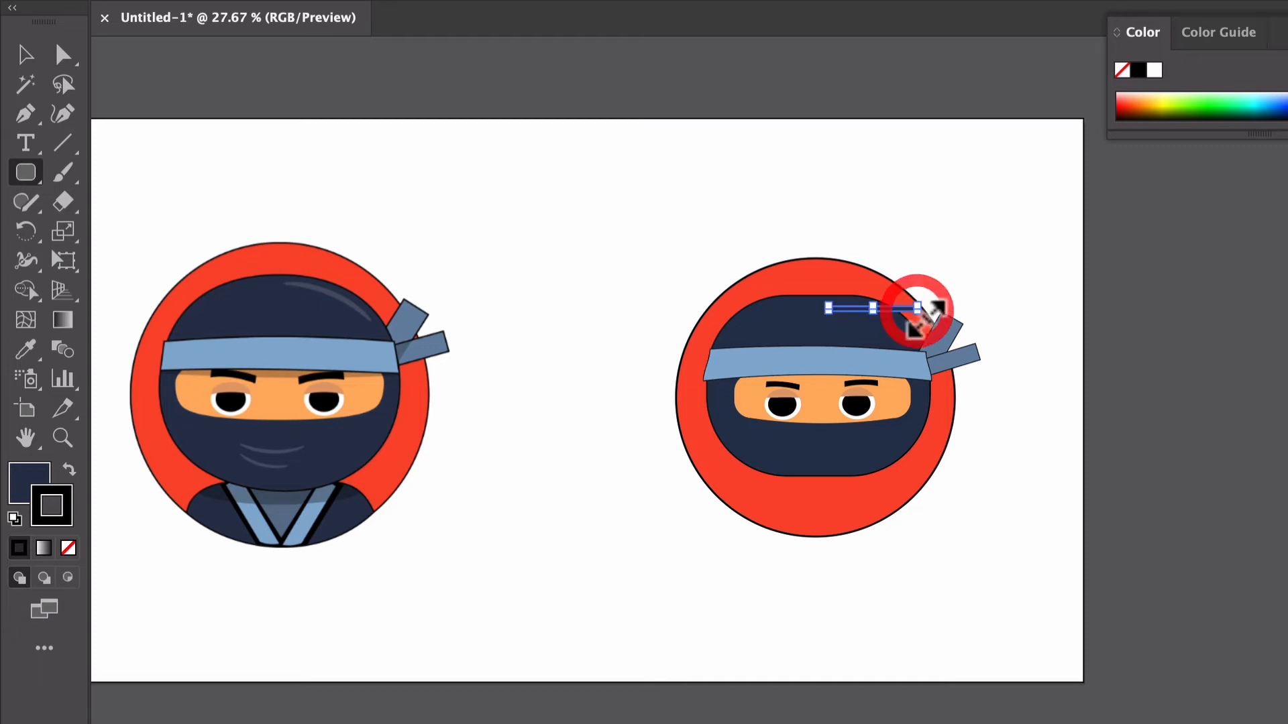
{"action": "left_click", "coordinate": [30, 54]}
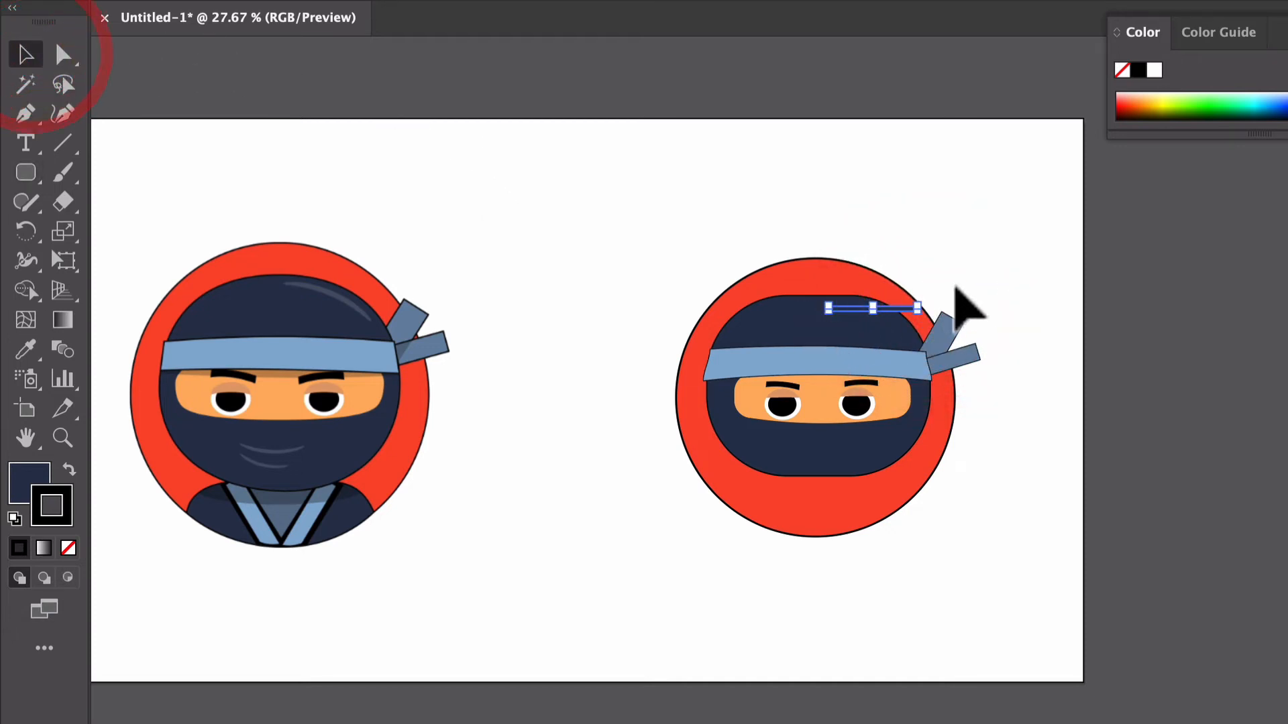
Step: Rotate the highlight strip to slope down to the right, place it inside the head's upper-right edge, and shorten it slightly
{"action": "left_click_drag", "start_coordinate": [926, 289], "coordinate": [929, 330]}
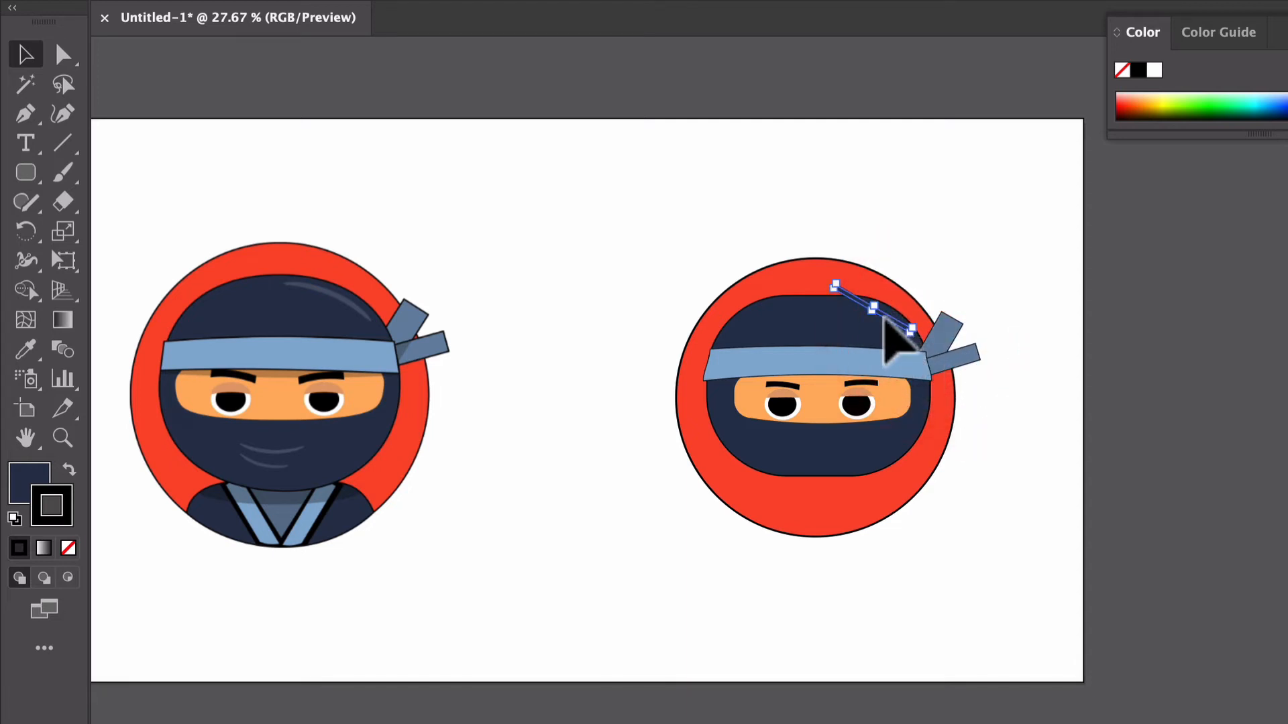
{"action": "key", "text": "ctrl+shift+a"}
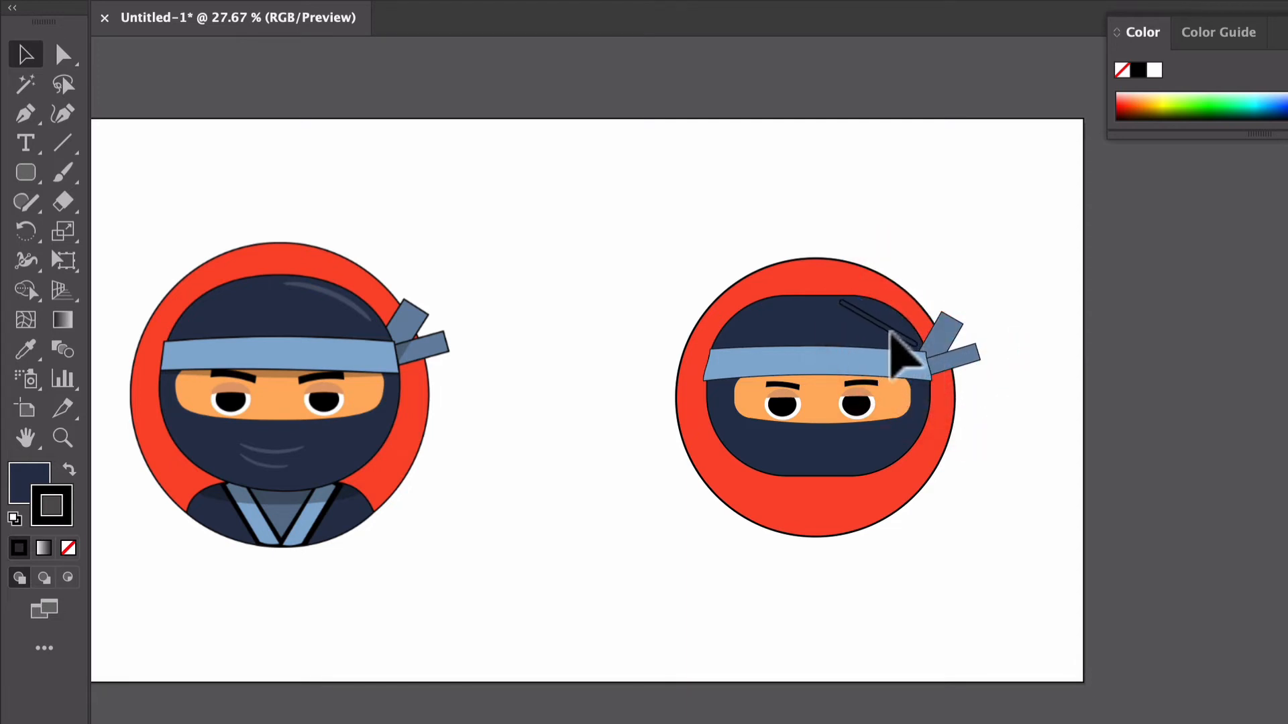
{"action": "left_click", "coordinate": [881, 323]}
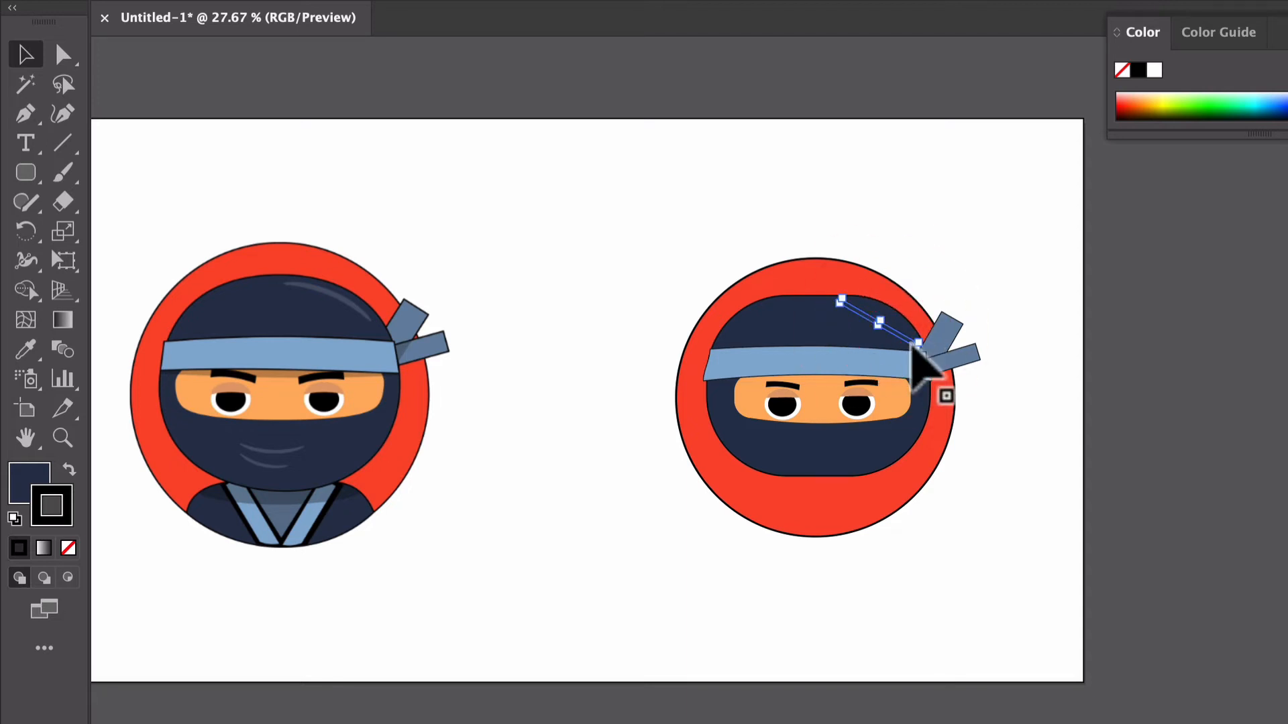
{"action": "scroll", "coordinate": [920, 348], "scroll_direction": "up", "scroll_amount": 4}
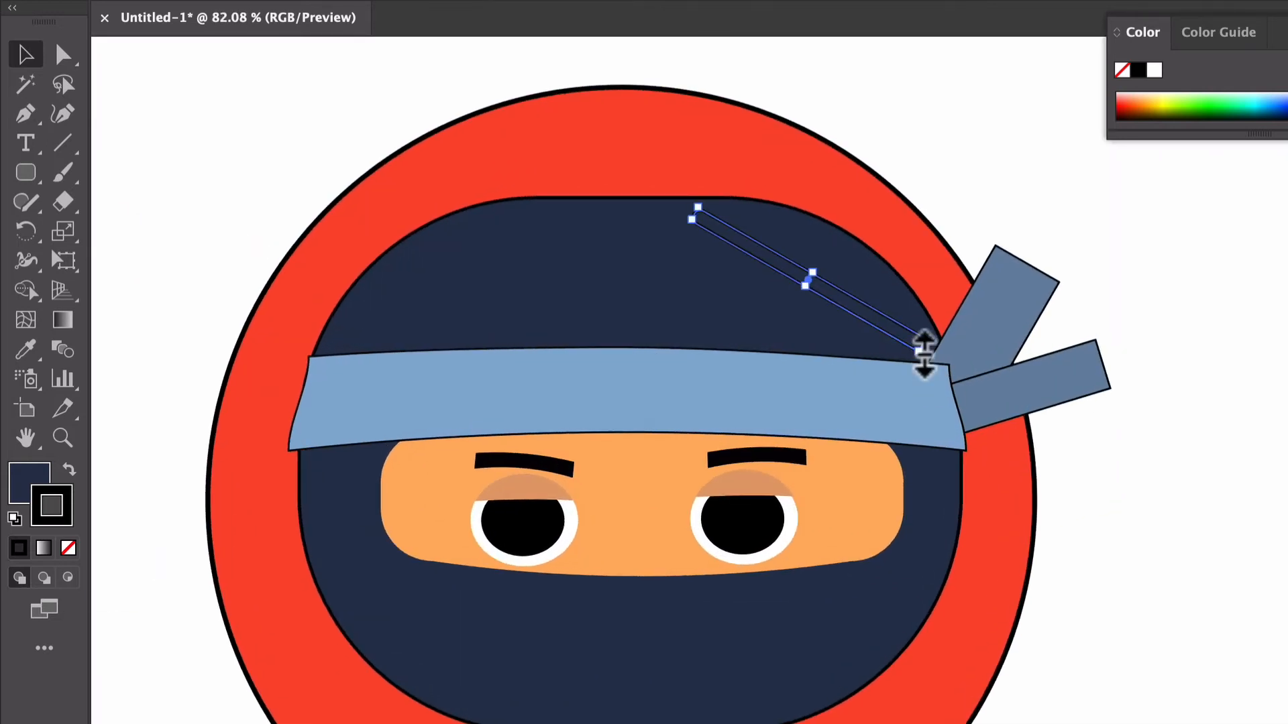
{"action": "left_click_drag", "start_coordinate": [924, 352], "coordinate": [897, 328]}
{"action": "key", "text": "ctrl+shift+a"}
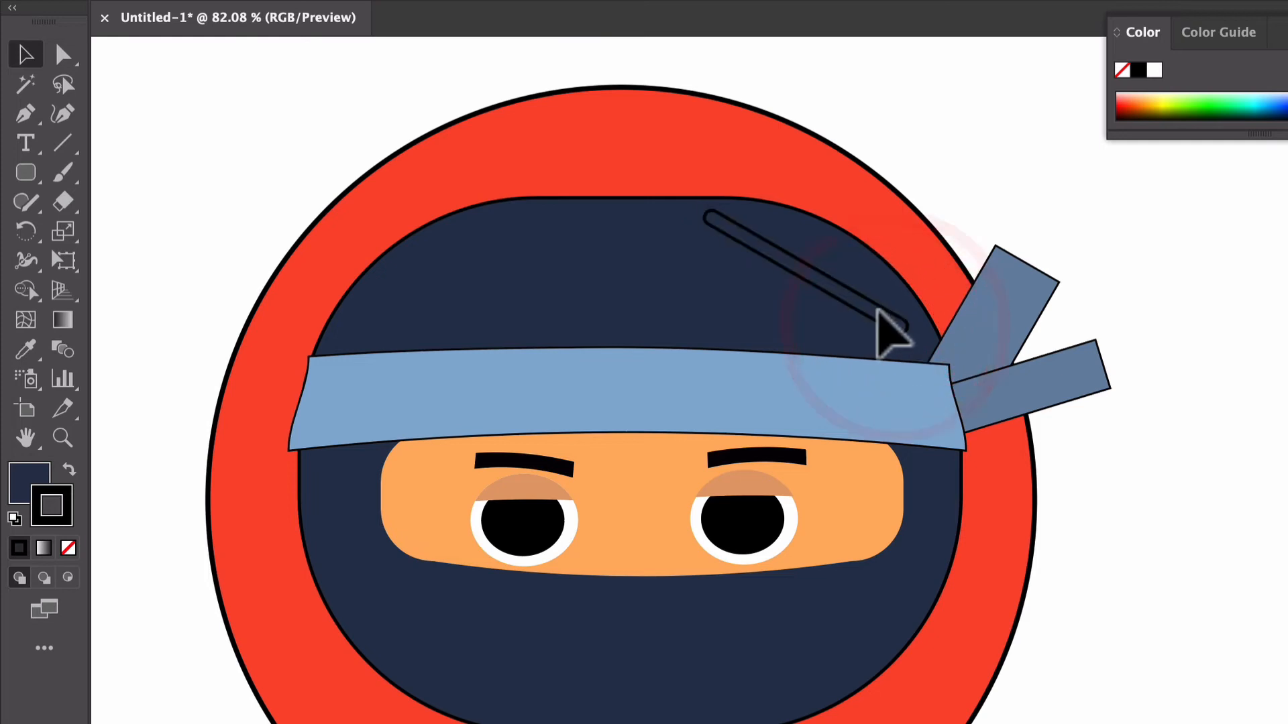
{"action": "left_click", "coordinate": [880, 313]}
Step: Recolor the highlight strip with the slate fill and no stroke sampled from the highlight on the reference character's head
{"action": "scroll", "coordinate": [713, 294], "scroll_direction": "down", "scroll_amount": 4}
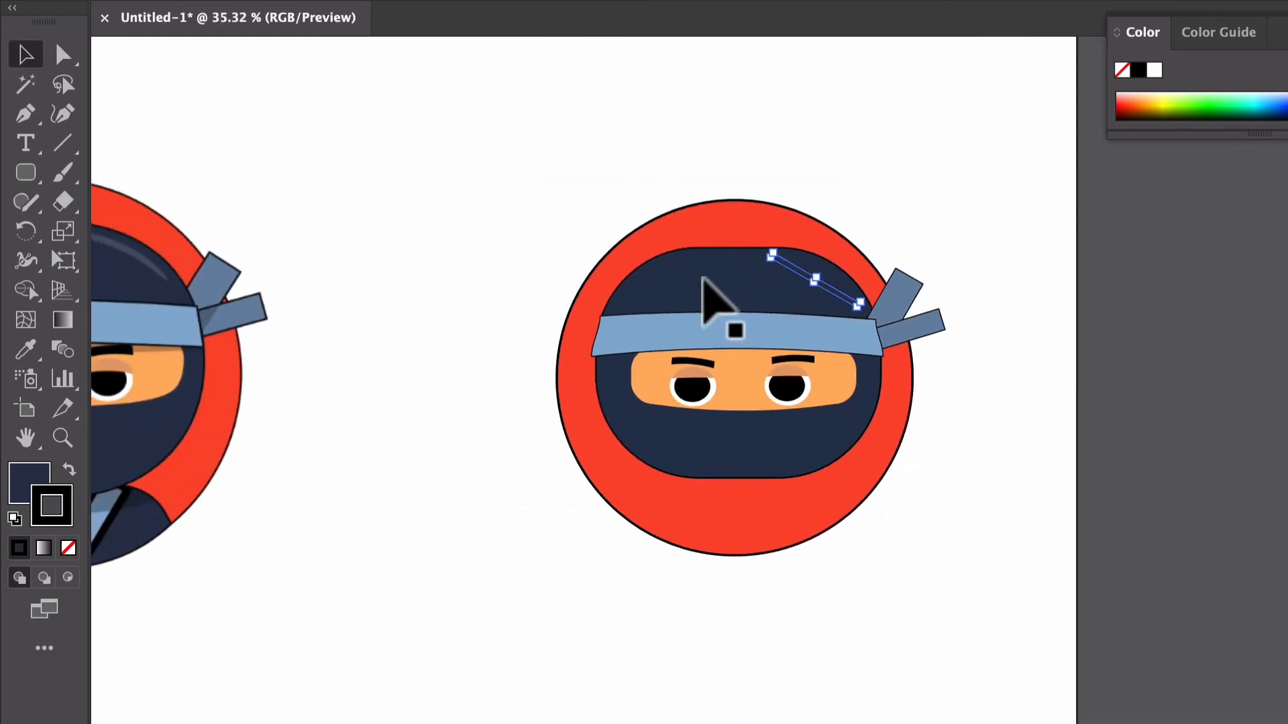
{"action": "scroll", "coordinate": [711, 295], "scroll_direction": "left", "scroll_amount": 2}
{"action": "left_click", "coordinate": [25, 349]}
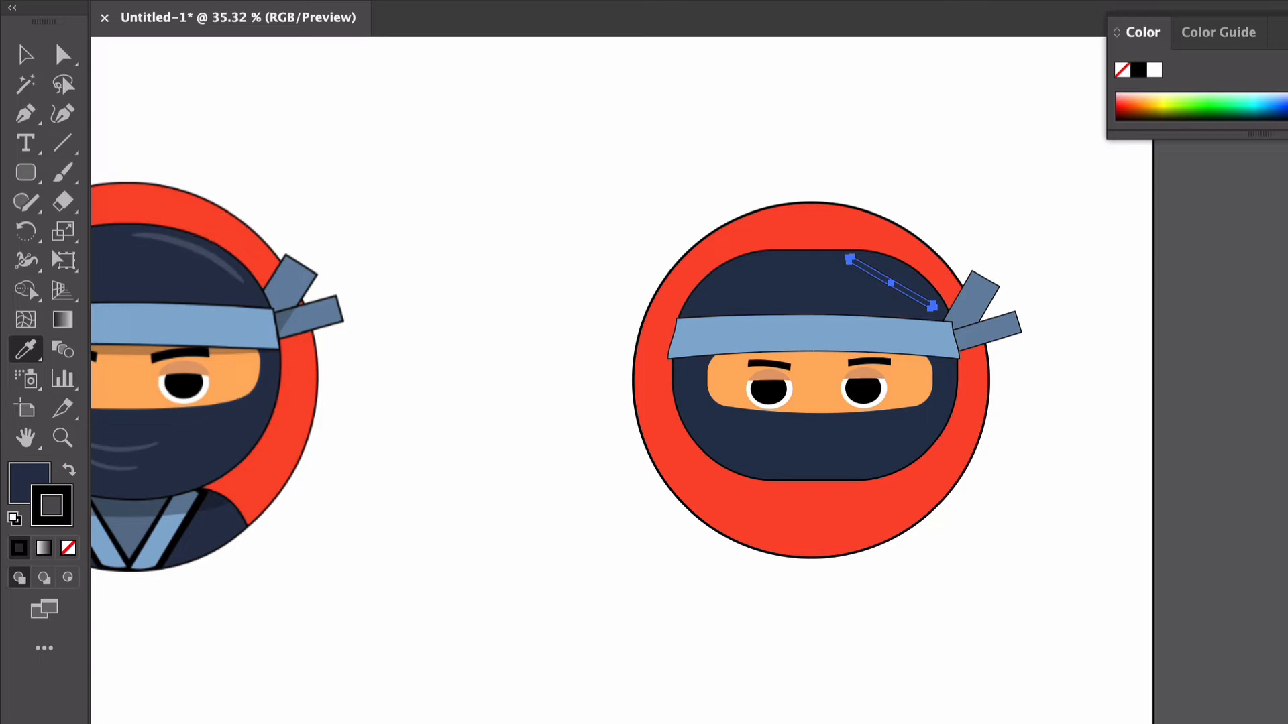
{"action": "left_click", "coordinate": [198, 245]}
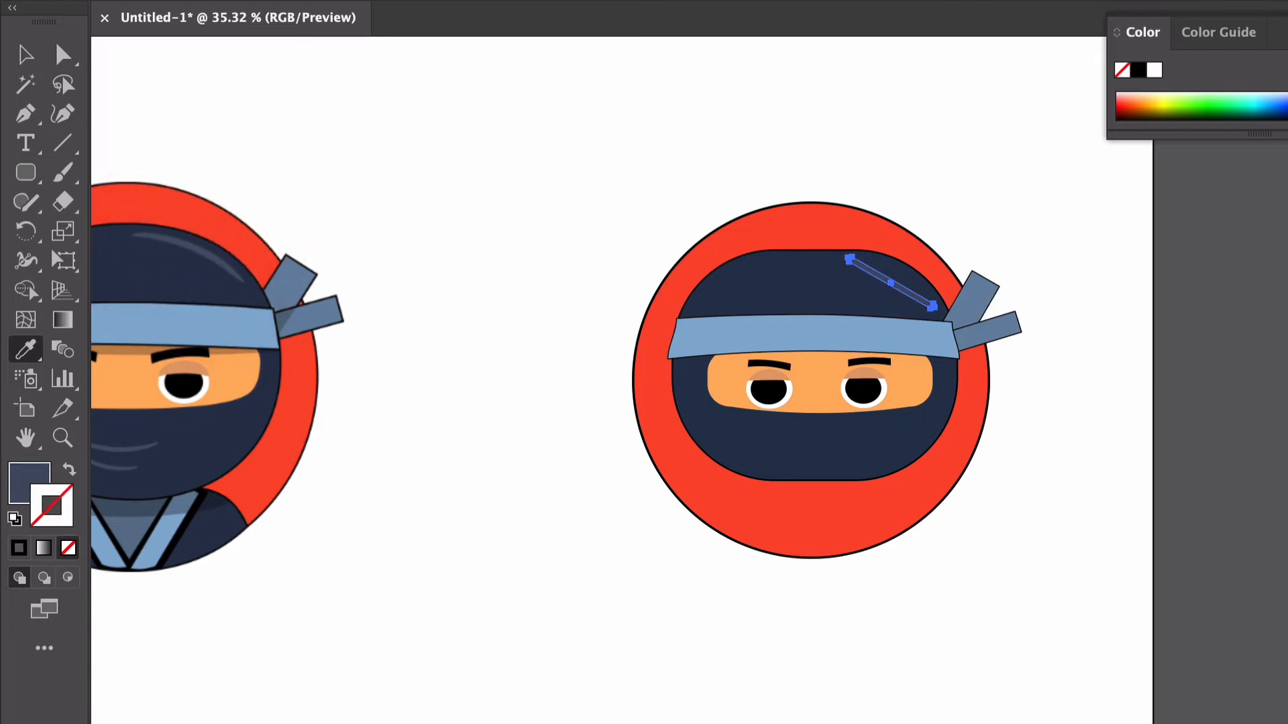
{"action": "left_click", "coordinate": [27, 54]}
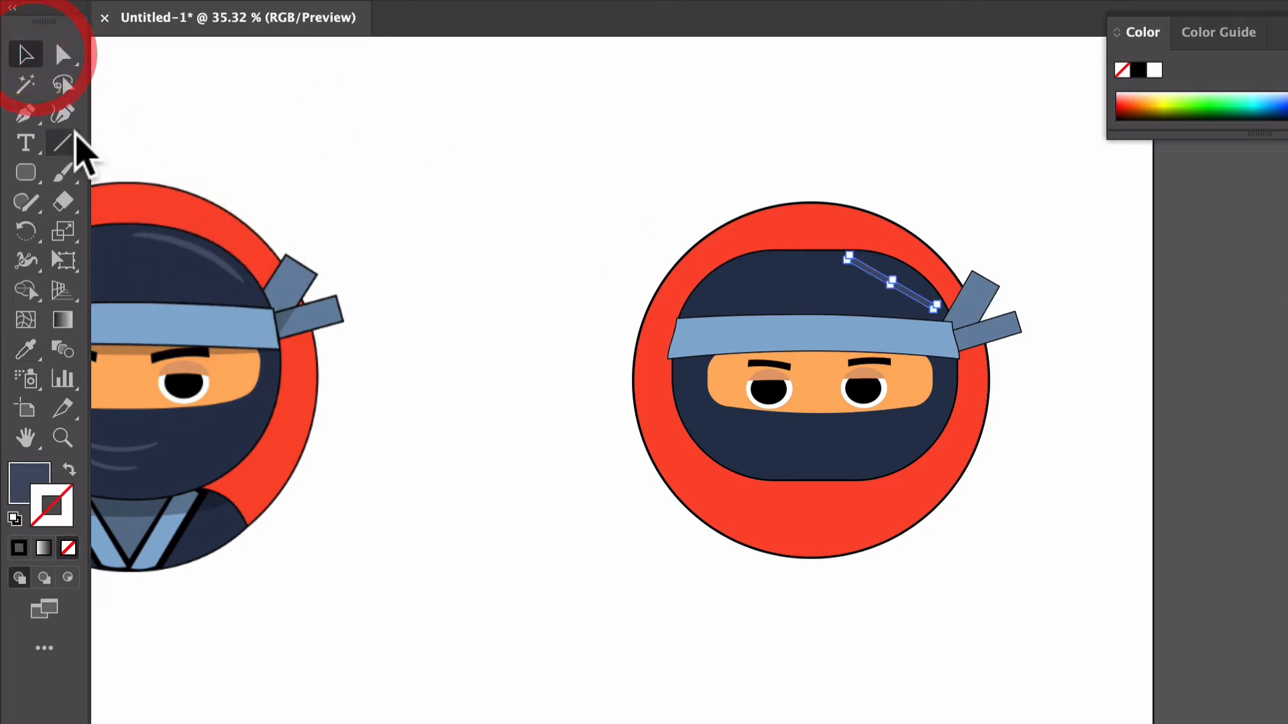
Step: Bow both long edges of the highlight strip outward with the Curvature tool so it follows the head's rounded upper-right edge
{"action": "left_click", "coordinate": [62, 114]}
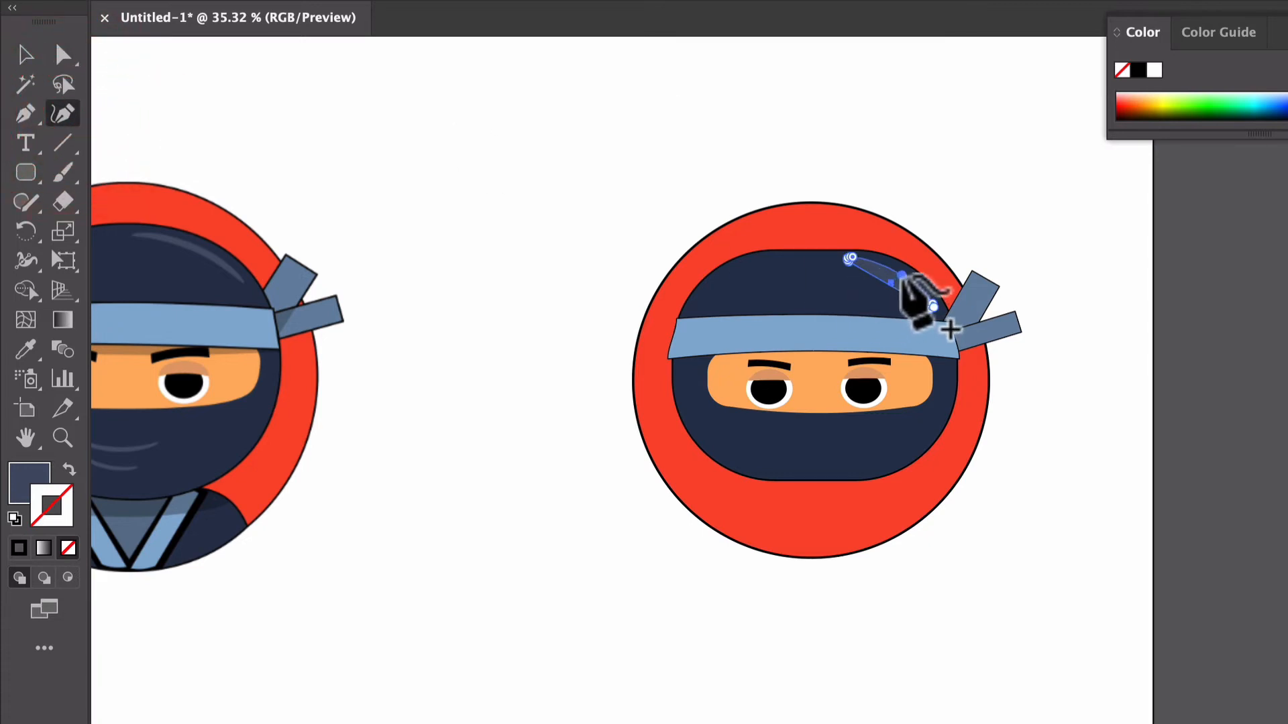
{"action": "left_click", "coordinate": [900, 281]}
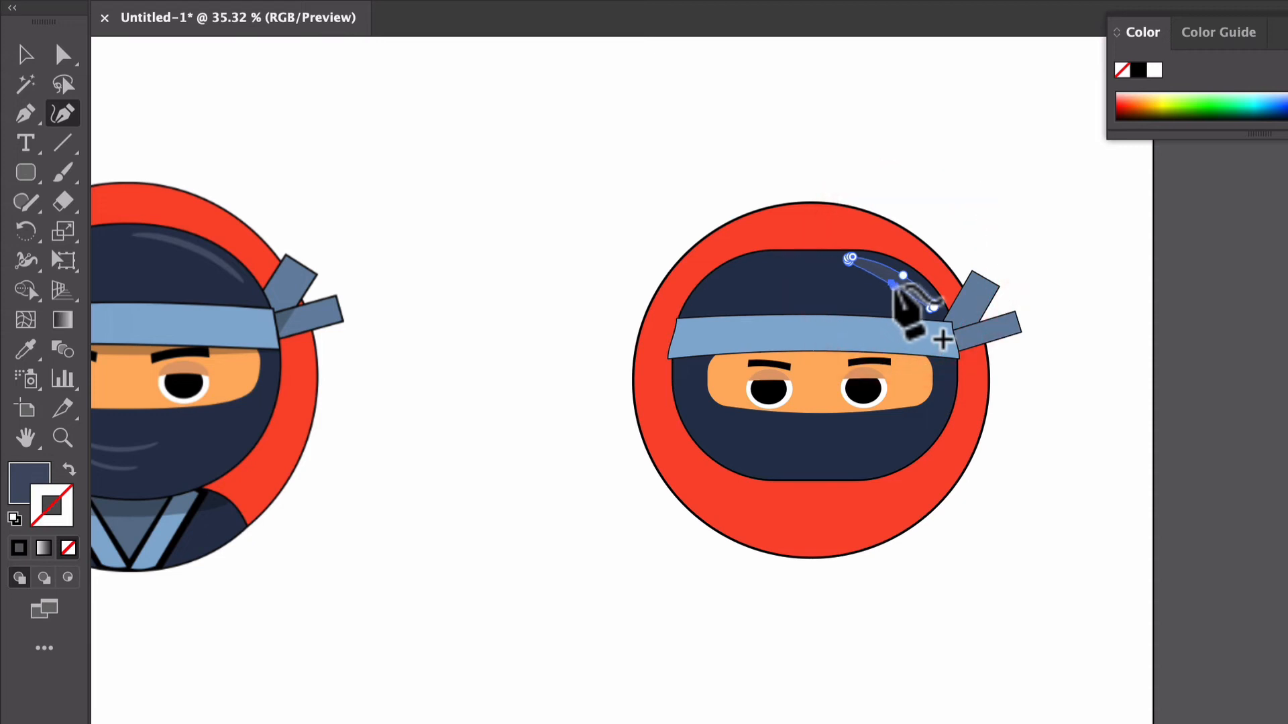
{"action": "left_click", "coordinate": [899, 282]}
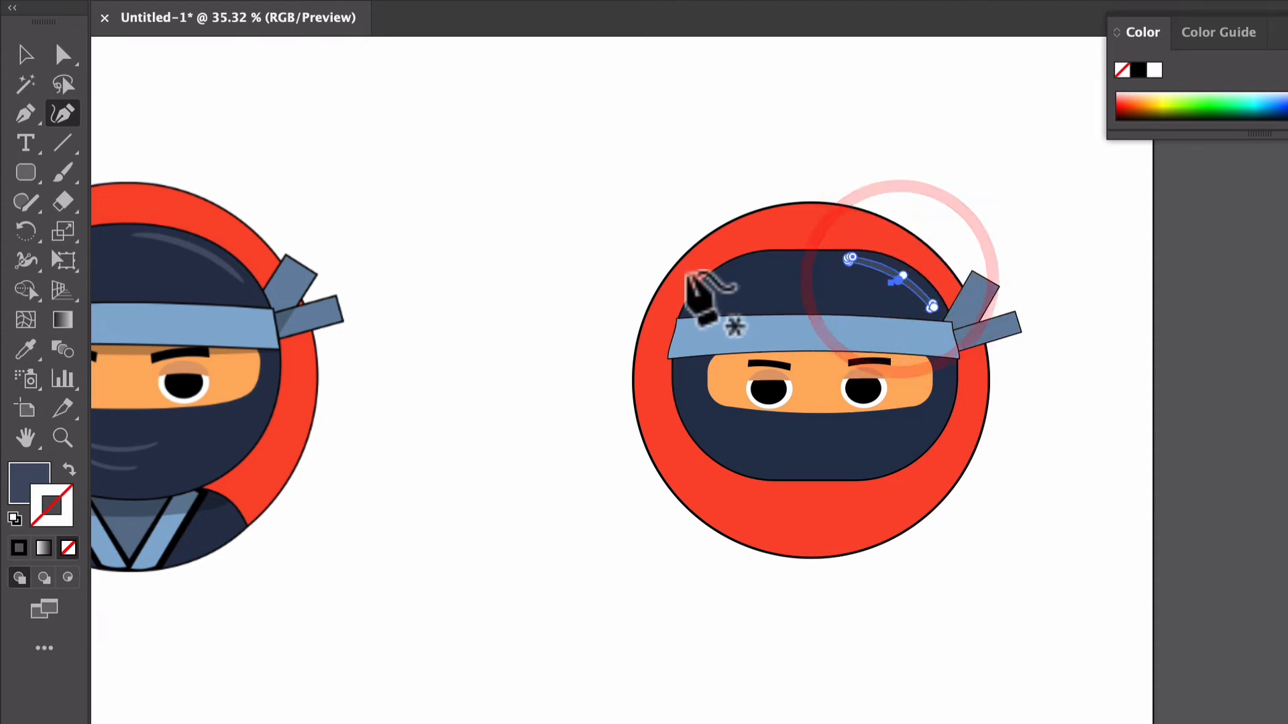
{"action": "left_click", "coordinate": [26, 55]}
{"action": "left_click", "coordinate": [540, 263]}
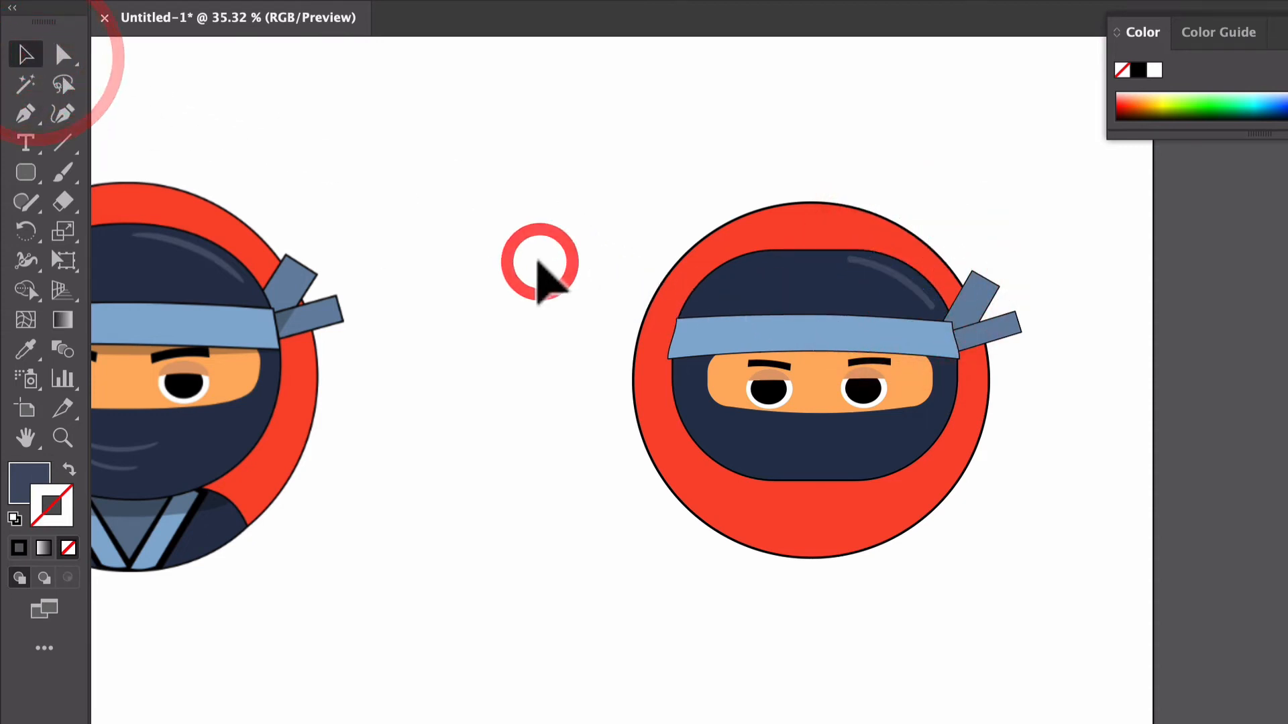
Step: Taper the lower-right end of the head highlight by pulling its inner-edge anchor up along the curve and smoothing its handles
{"action": "scroll", "coordinate": [537, 263], "scroll_direction": "down", "scroll_amount": 3}
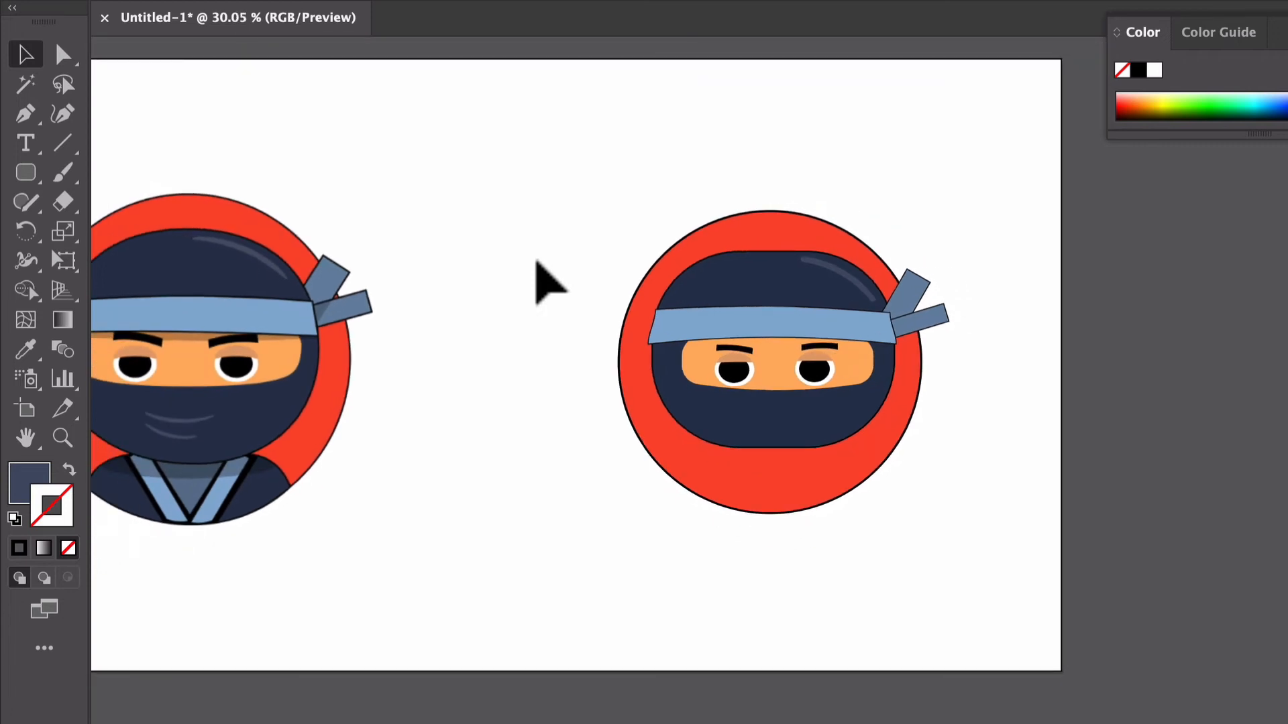
{"action": "left_click", "coordinate": [872, 295]}
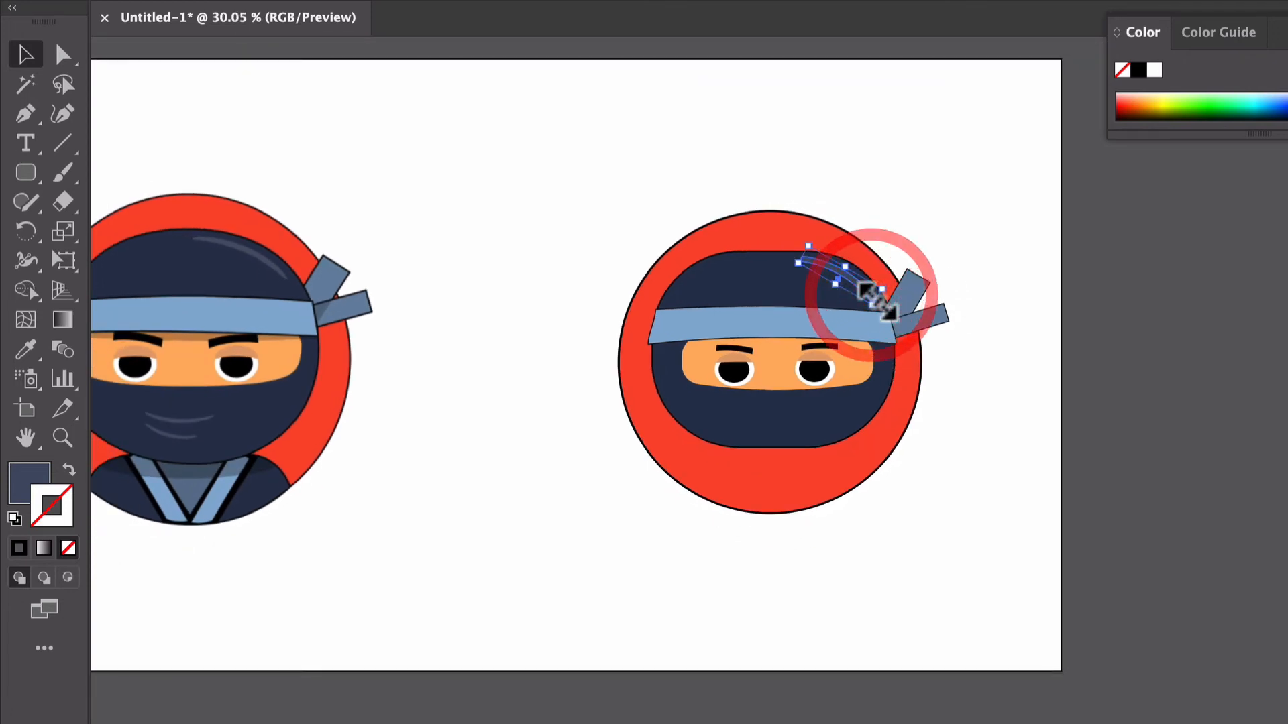
{"action": "scroll", "coordinate": [872, 296], "scroll_direction": "up", "scroll_amount": 10}
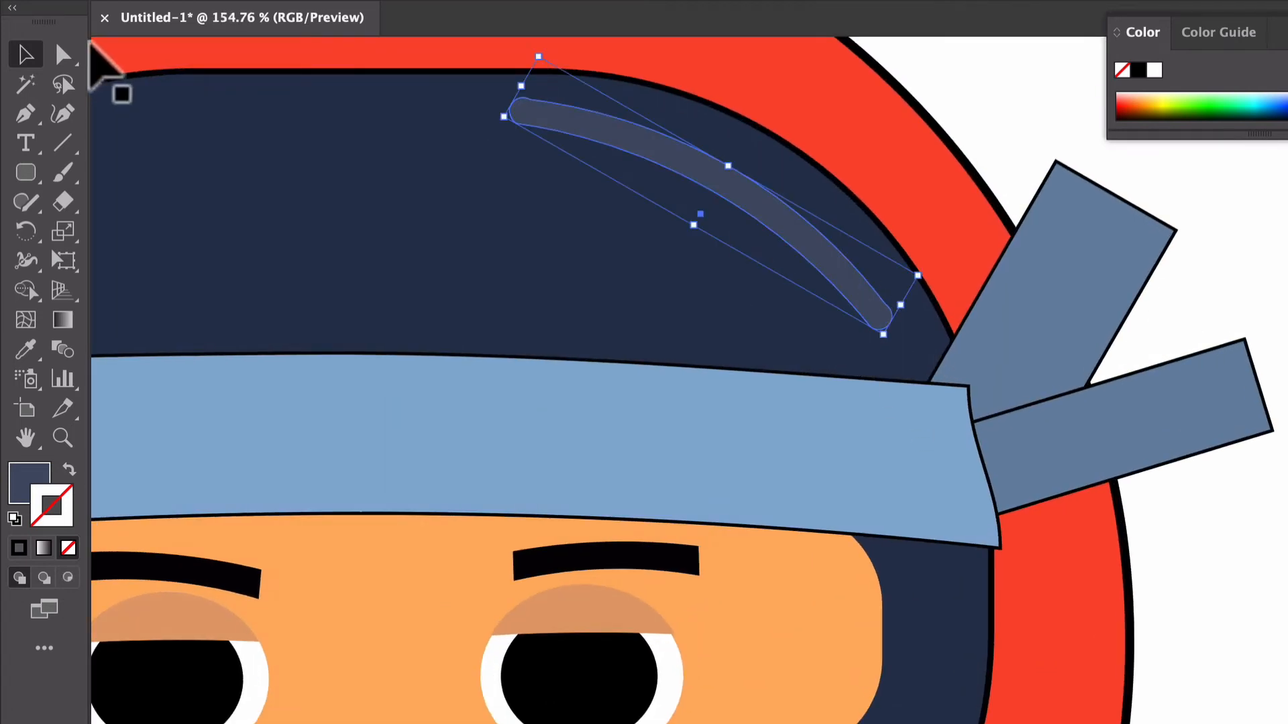
{"action": "left_click", "coordinate": [63, 54]}
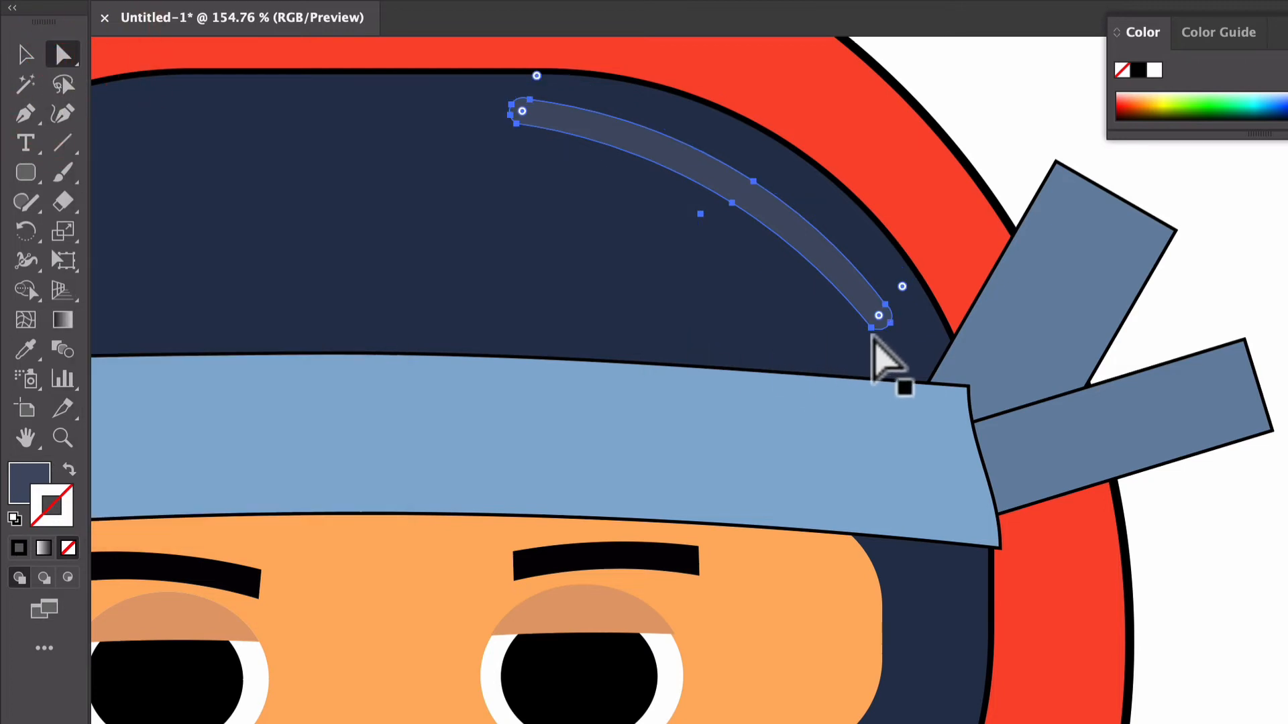
{"action": "left_click", "coordinate": [870, 327]}
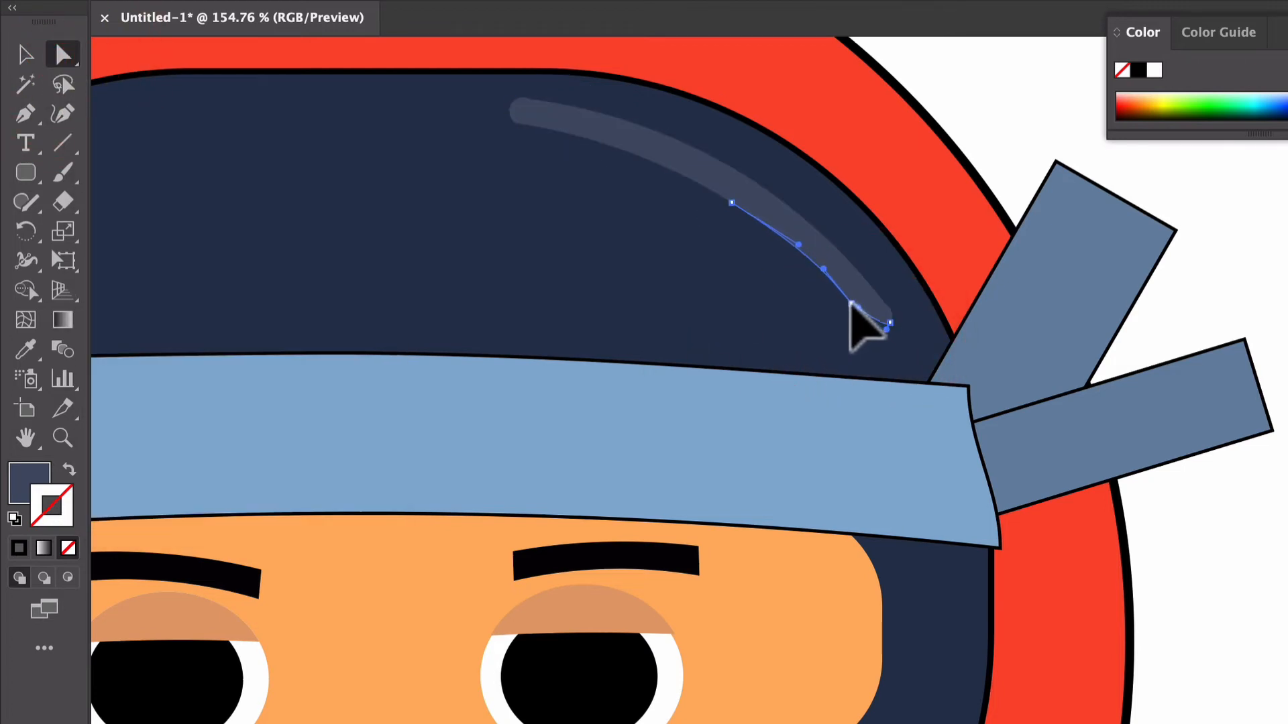
{"action": "left_click", "coordinate": [852, 296]}
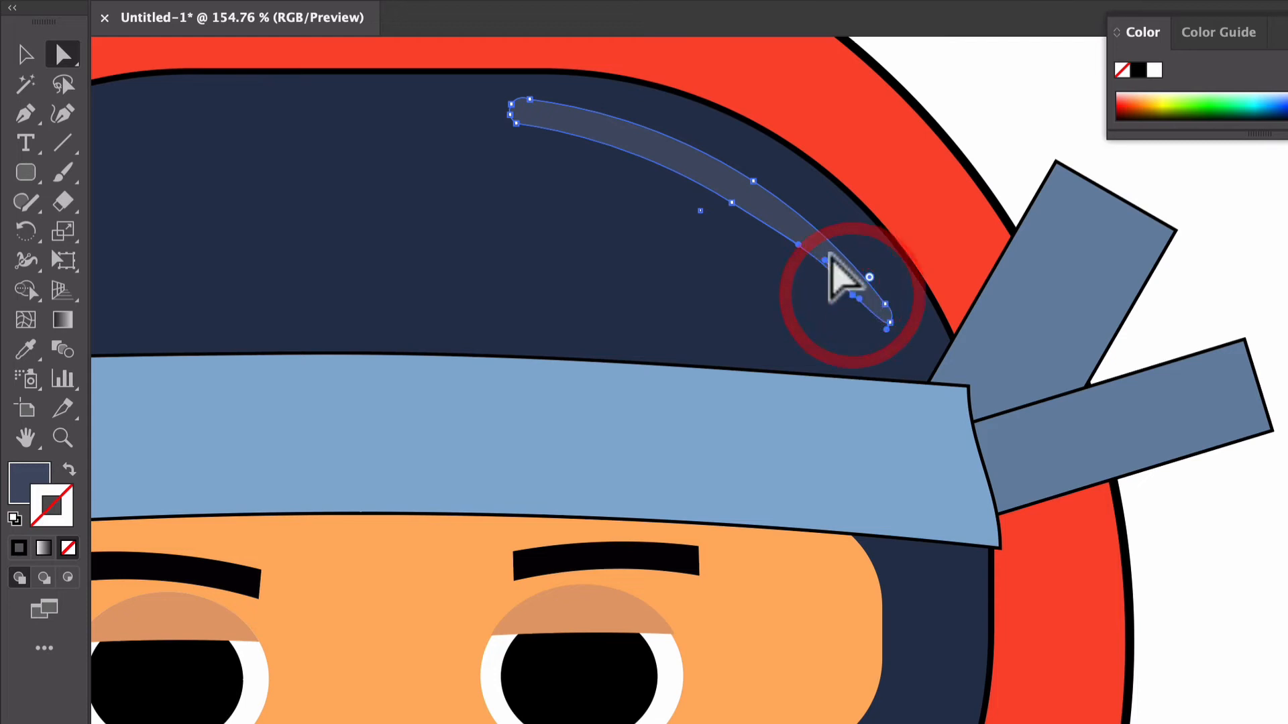
{"action": "left_click", "coordinate": [823, 258]}
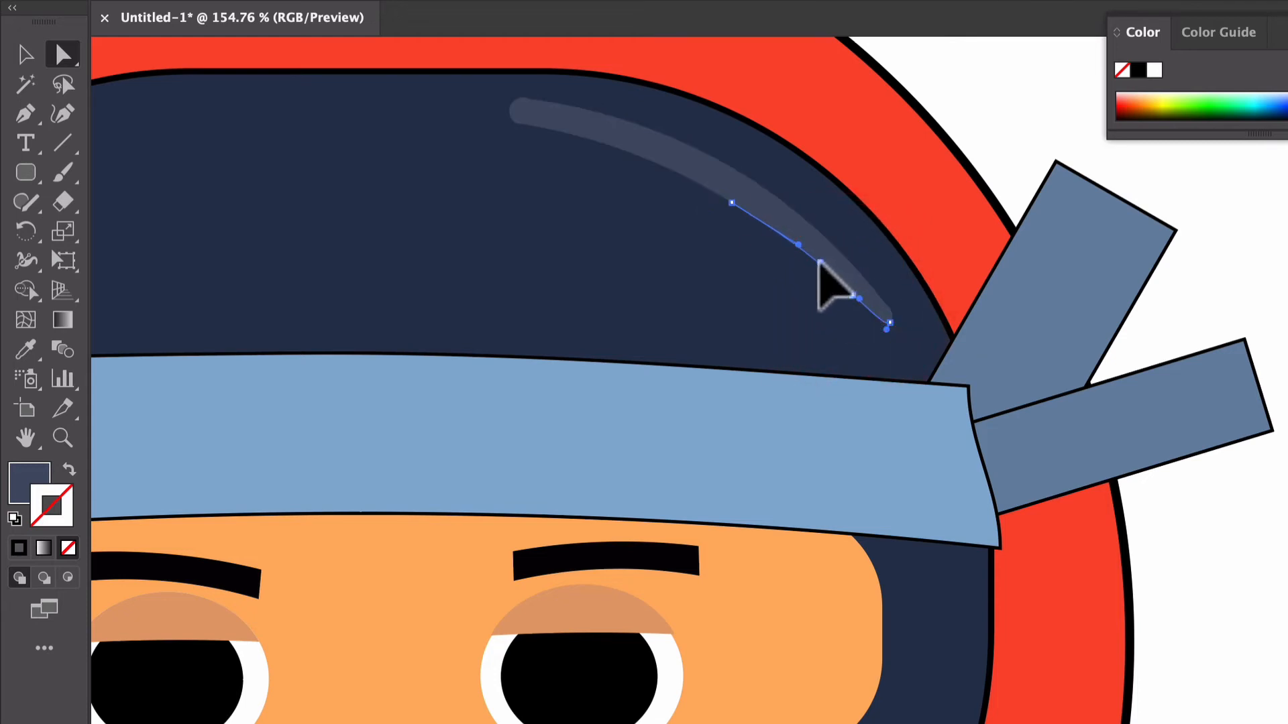
{"action": "left_click_drag", "start_coordinate": [815, 263], "coordinate": [816, 264]}
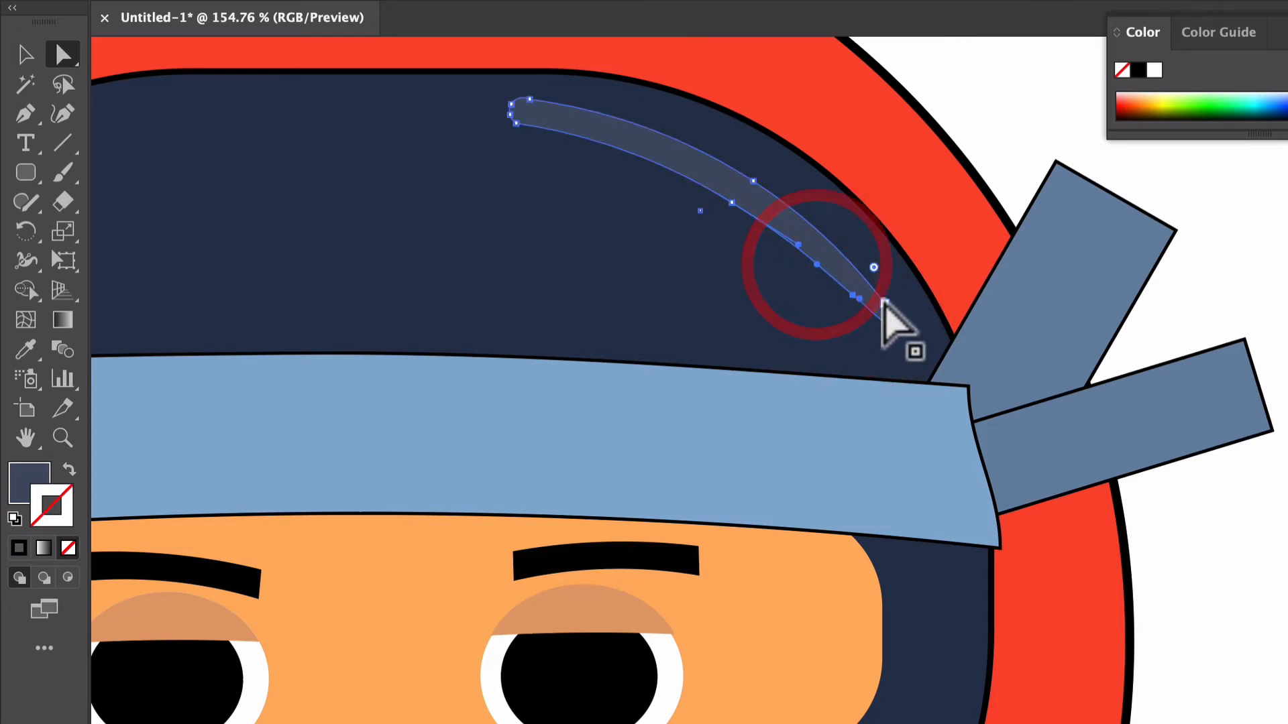
Step: Move the outer-edge anchor near the highlight's lower-right tip inward and adjust its handle to form a smooth, narrow point
{"action": "left_click_drag", "start_coordinate": [883, 301], "coordinate": [872, 291]}
{"action": "left_click", "coordinate": [859, 273]}
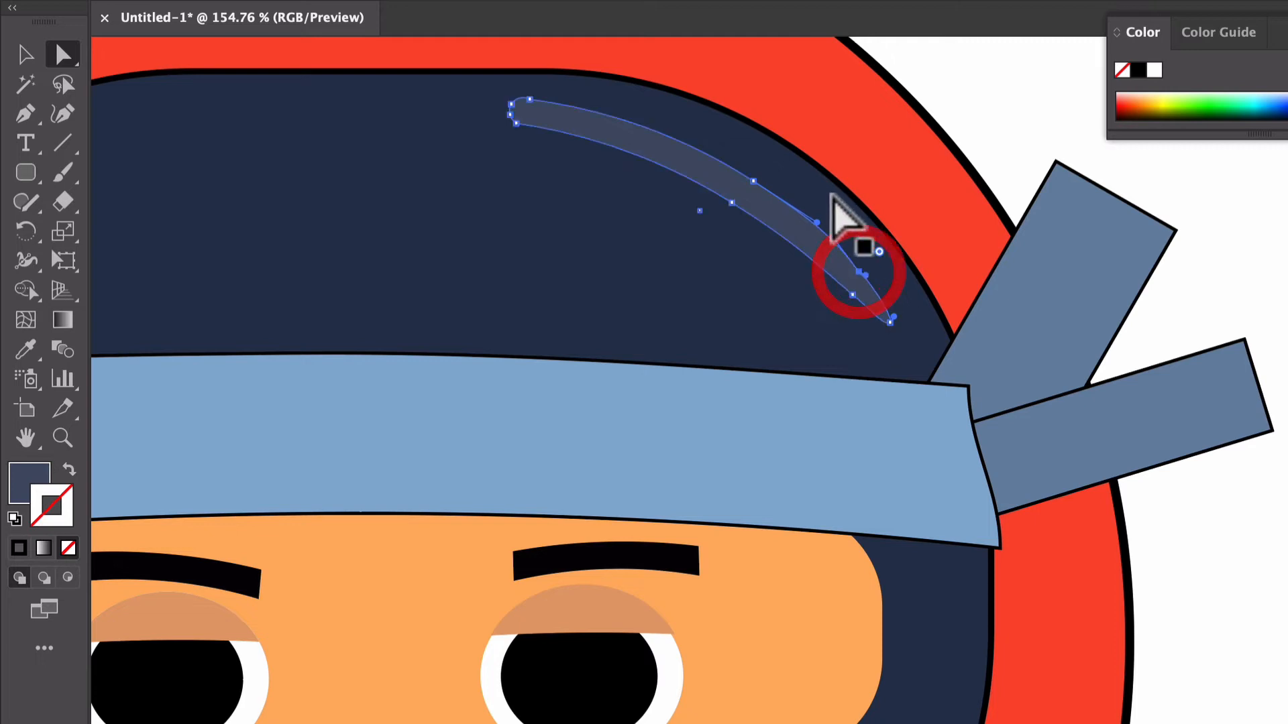
{"action": "left_click", "coordinate": [831, 240]}
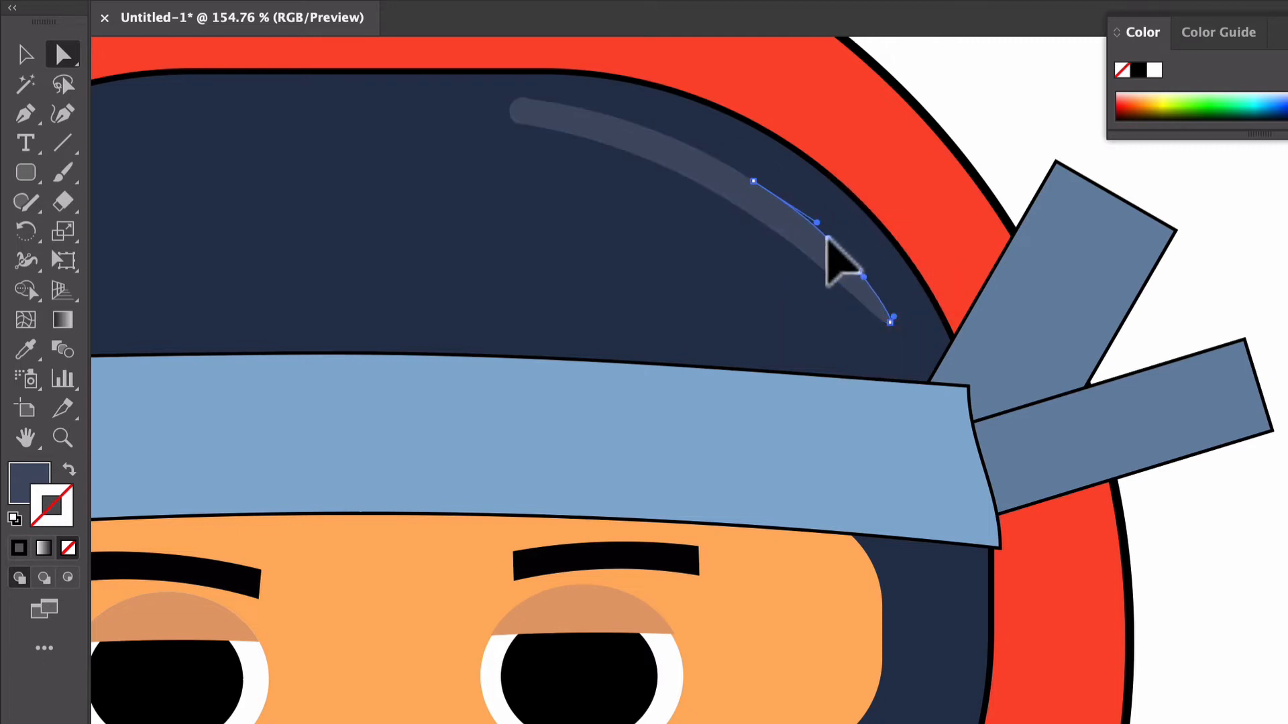
{"action": "left_click", "coordinate": [827, 239]}
Step: Lengthen the outer-edge curve handle at the highlight's upper-left end so the strip swells gradually from that end
{"action": "left_click", "coordinate": [515, 260]}
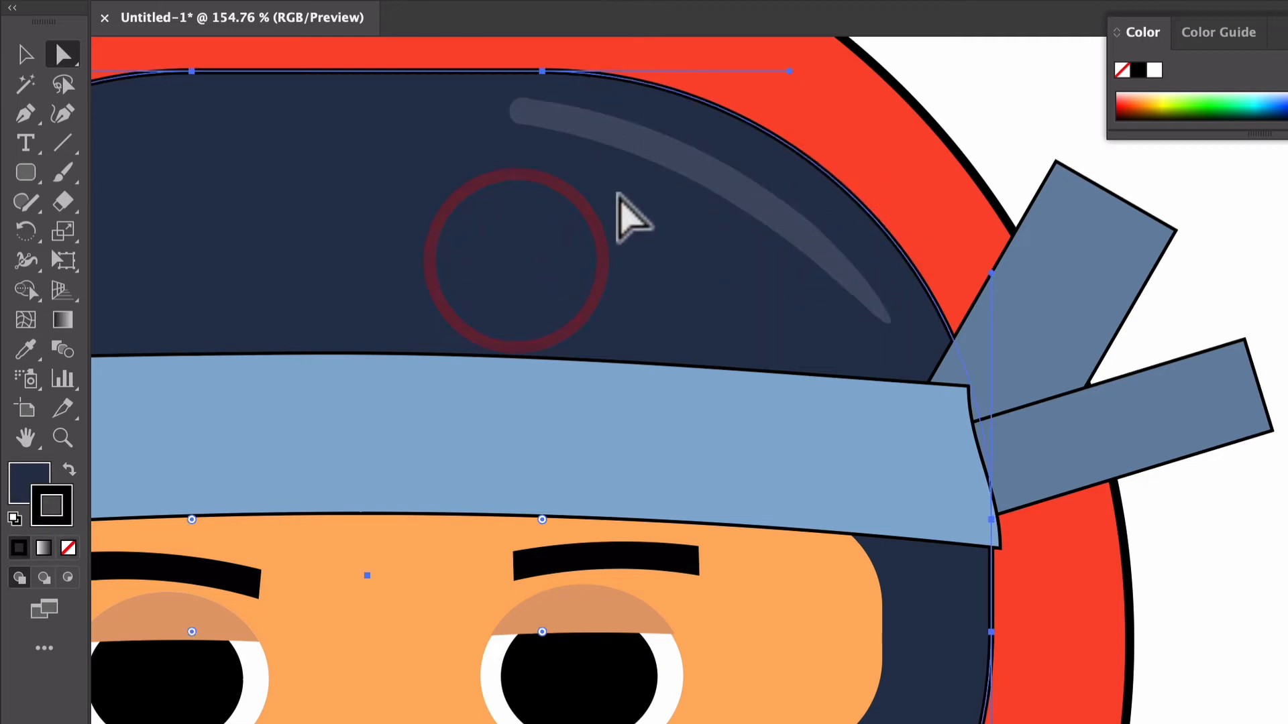
{"action": "left_click", "coordinate": [530, 108]}
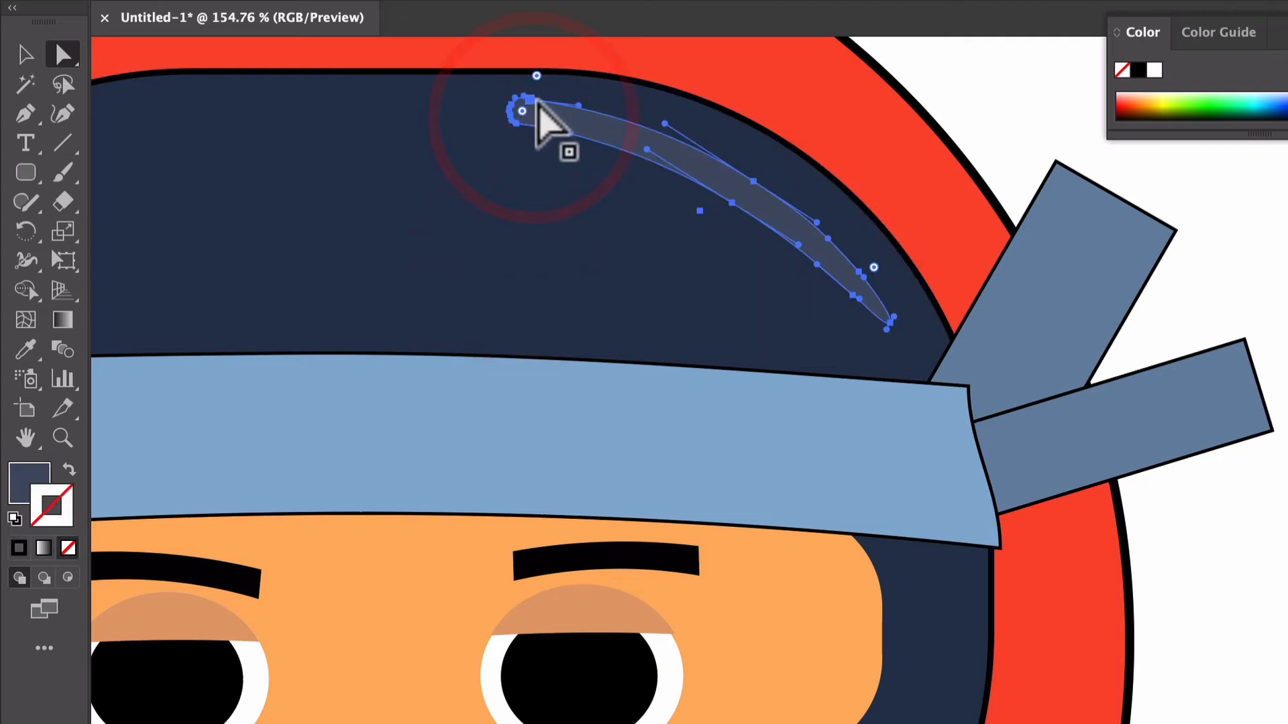
{"action": "left_click", "coordinate": [532, 102]}
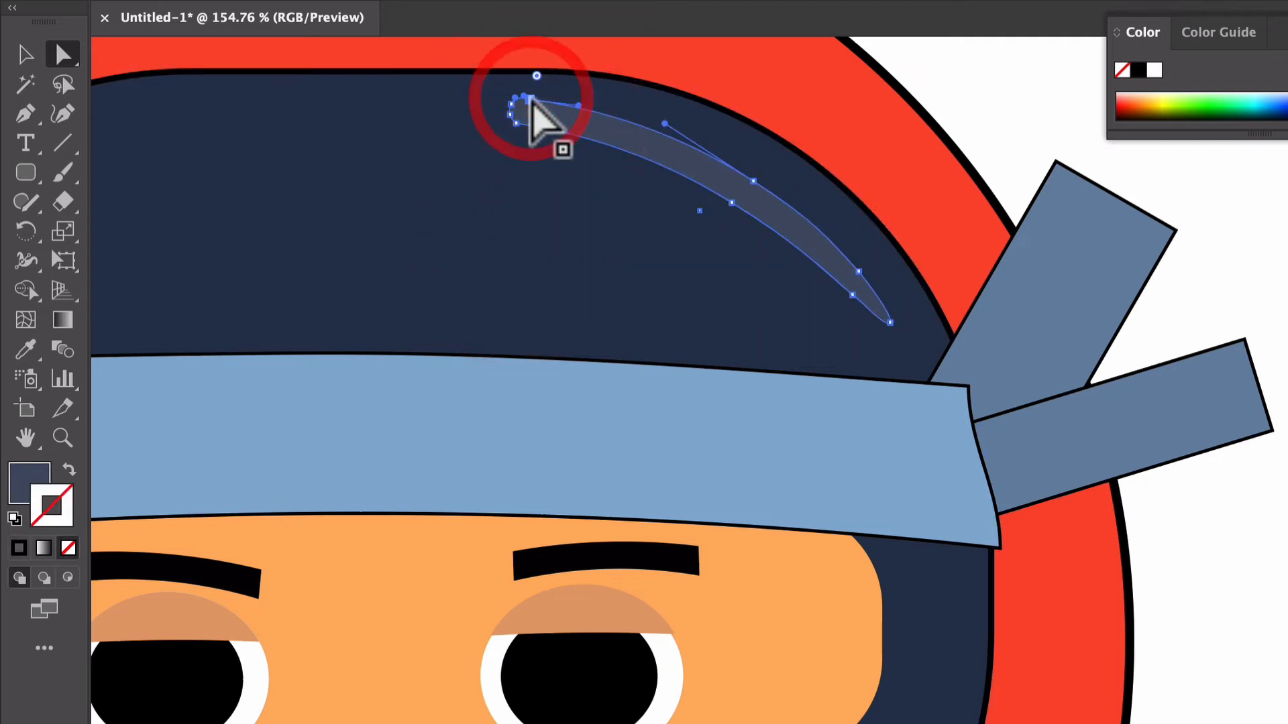
{"action": "left_click", "coordinate": [589, 103]}
{"action": "left_click", "coordinate": [607, 102]}
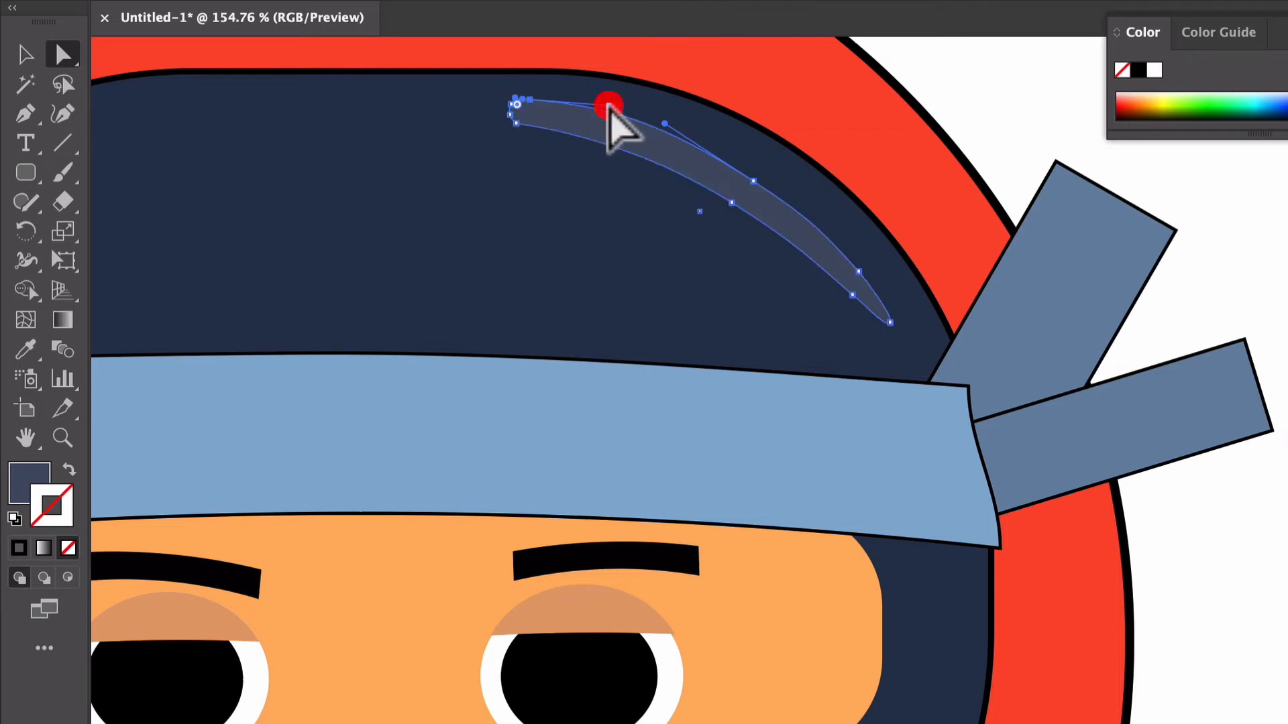
{"action": "left_click", "coordinate": [646, 180]}
Step: Duplicate the head highlight, place the copy below the badge, and rotate it into an upward-opening, smile-shaped curve
{"action": "scroll", "coordinate": [684, 251], "scroll_direction": "down", "scroll_amount": 5}
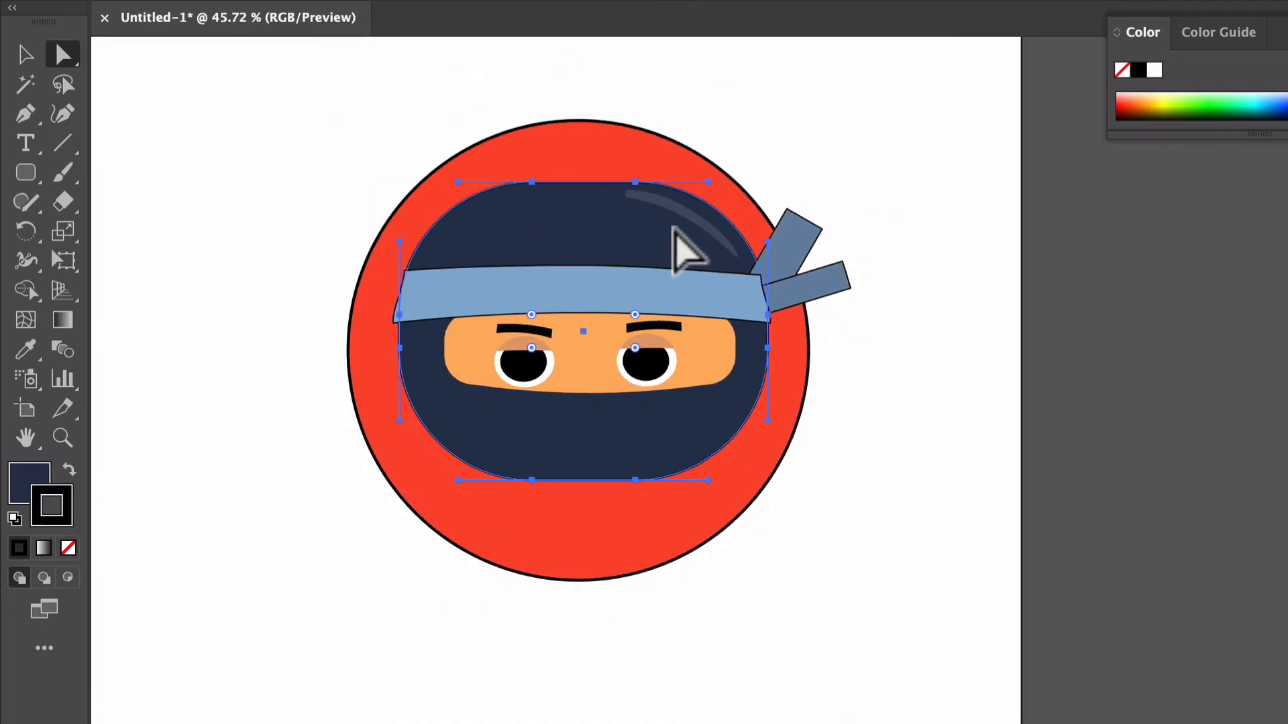
{"action": "scroll", "coordinate": [275, 212], "scroll_direction": "down", "scroll_amount": 3}
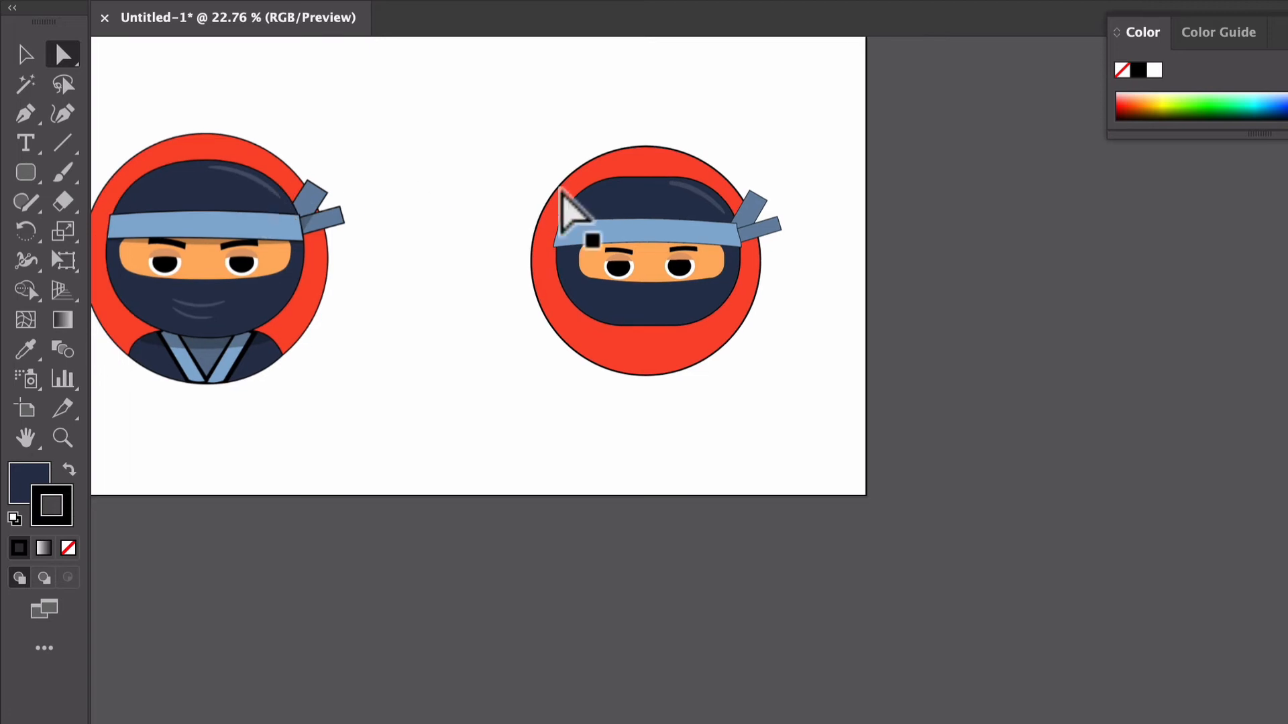
{"action": "key", "text": "v"}
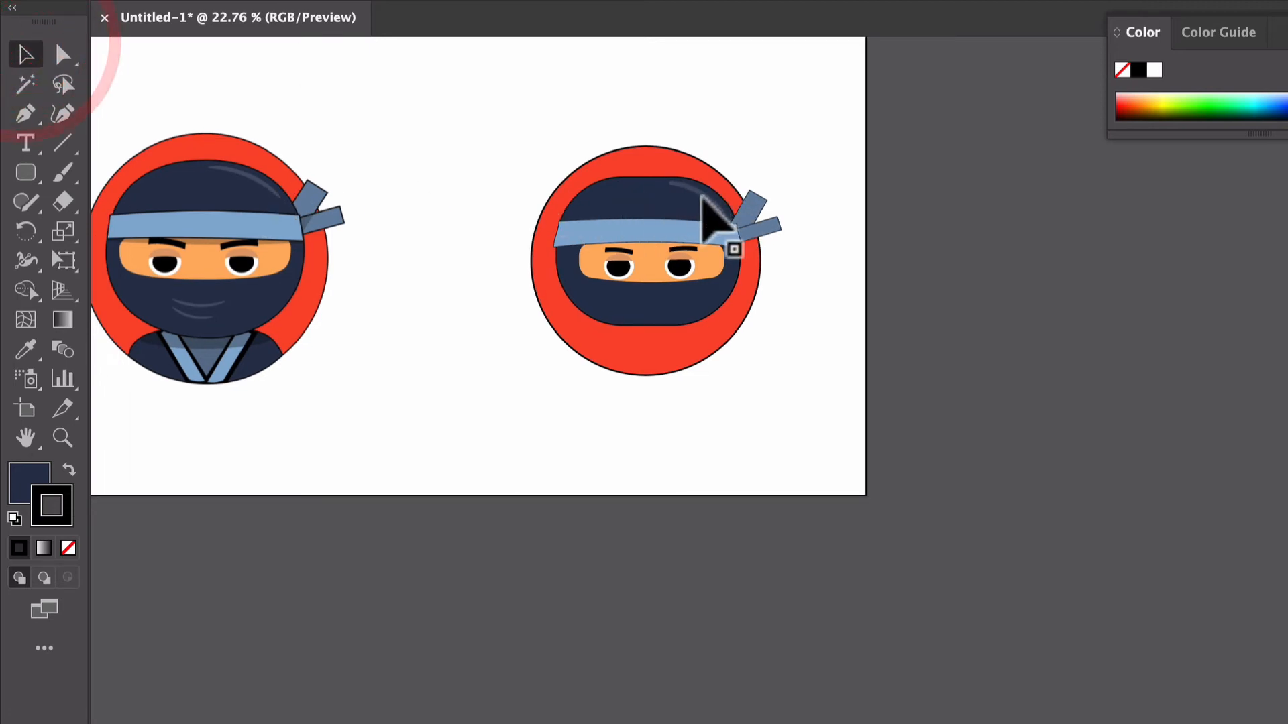
{"action": "left_click", "coordinate": [703, 191]}
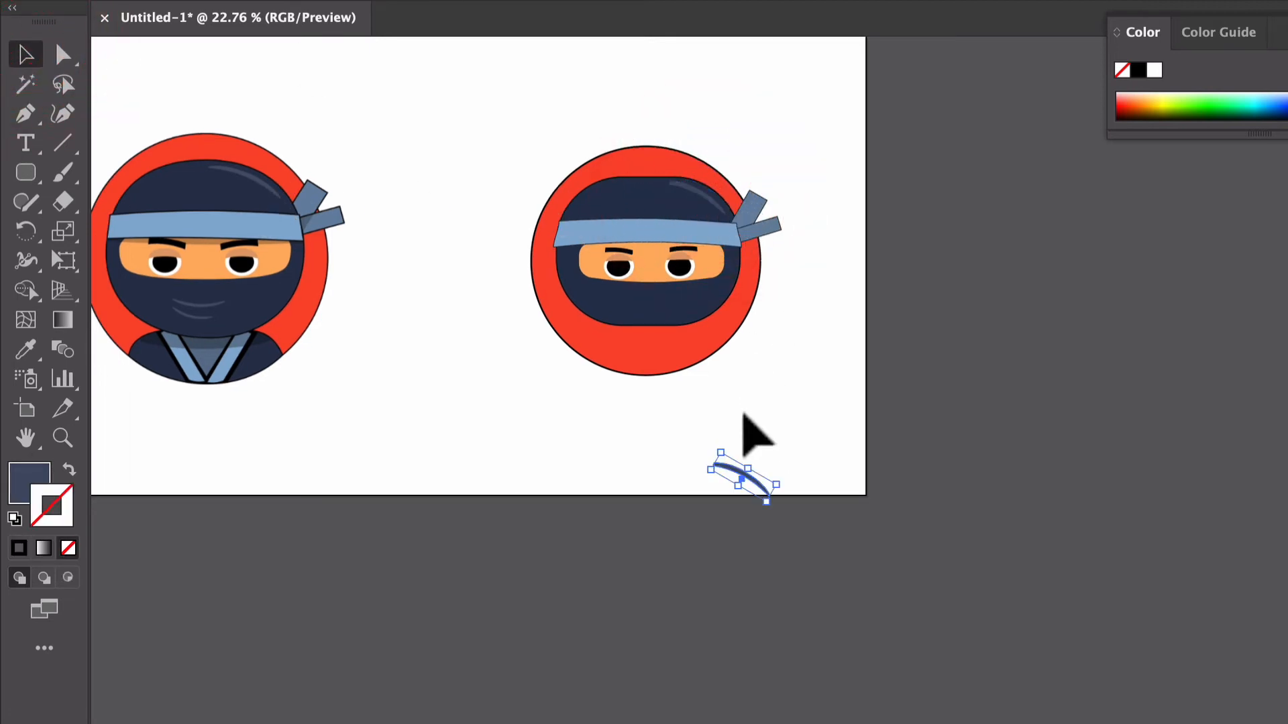
{"action": "mouse_move", "coordinate": [731, 445]}
{"action": "left_mouse_down"}
{"action": "mouse_move", "coordinate": [756, 451]}
{"action": "mouse_move", "coordinate": [784, 513]}
{"action": "left_mouse_up"}
{"action": "left_click_drag", "start_coordinate": [757, 469], "coordinate": [688, 306]}
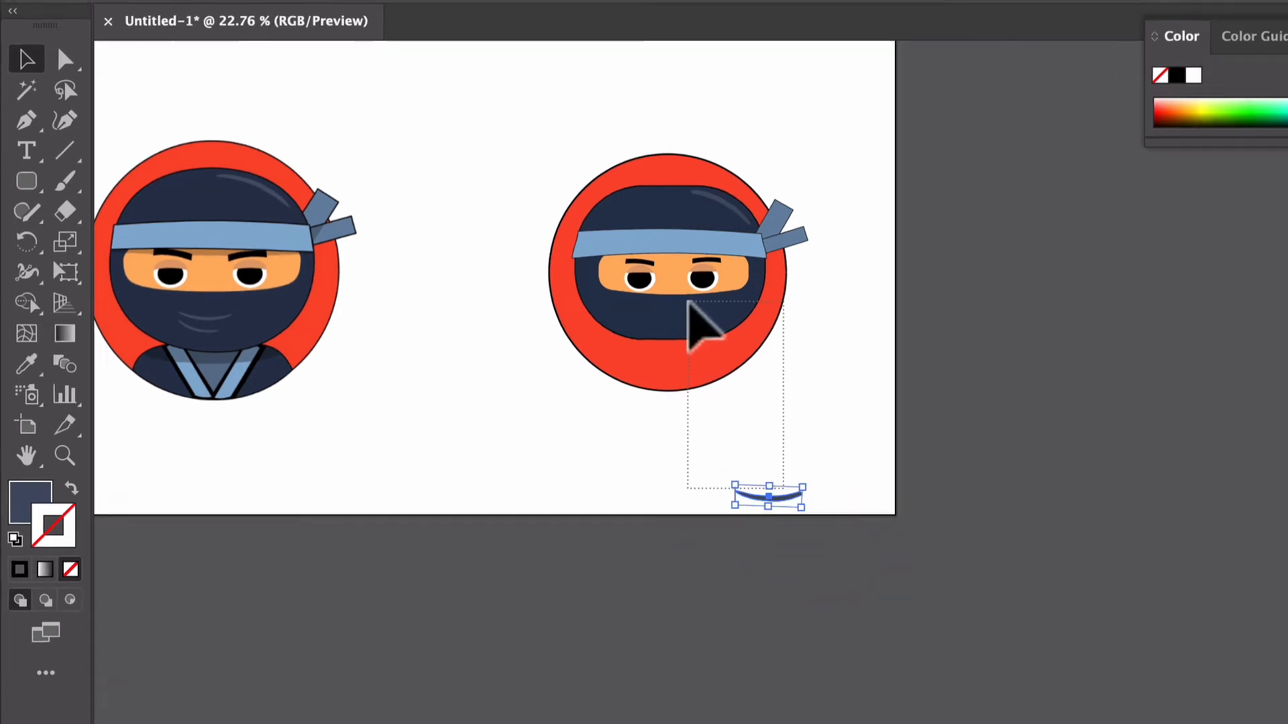
{"action": "left_click", "coordinate": [770, 436]}
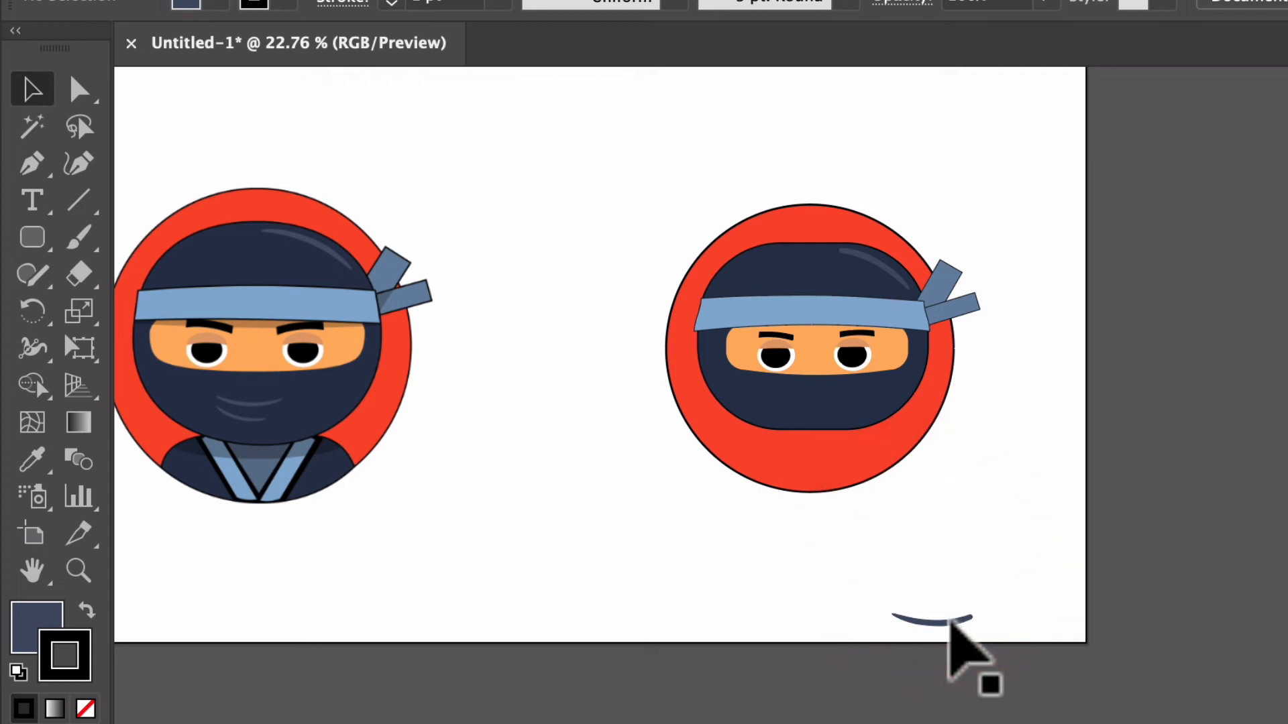
Step: Move the smile-shaped curve onto the mask below the eye opening, narrow it slightly, and fine-tune its rotation
{"action": "mouse_move", "coordinate": [949, 622]}
{"action": "left_mouse_down"}
{"action": "mouse_move", "coordinate": [862, 504]}
{"action": "mouse_move", "coordinate": [827, 403]}
{"action": "left_mouse_up"}
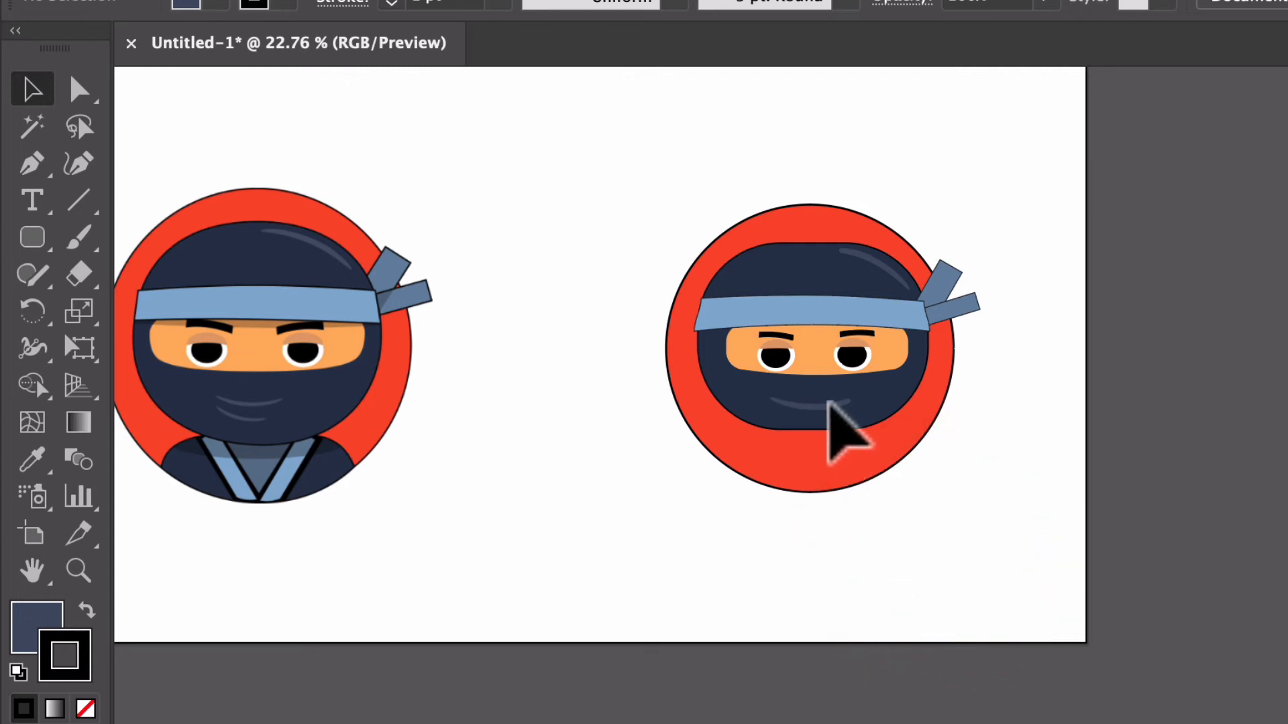
{"action": "left_click", "coordinate": [826, 407]}
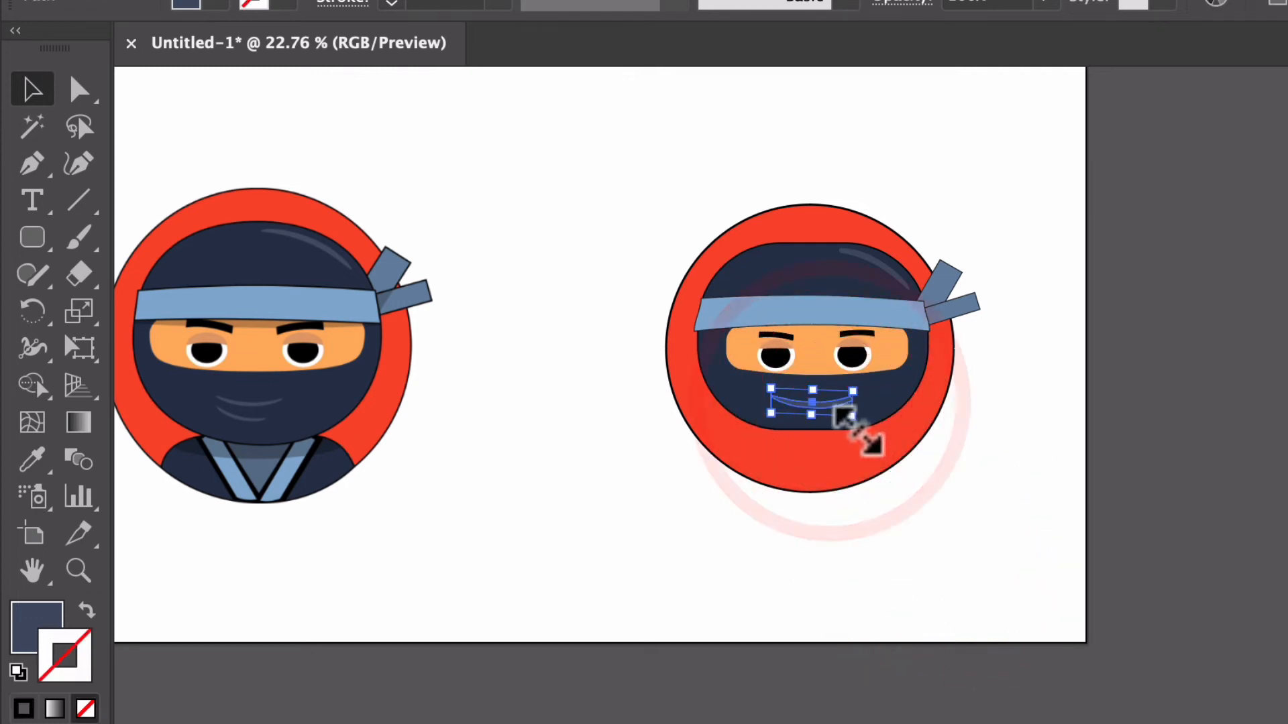
{"action": "left_click_drag", "start_coordinate": [834, 424], "coordinate": [835, 412]}
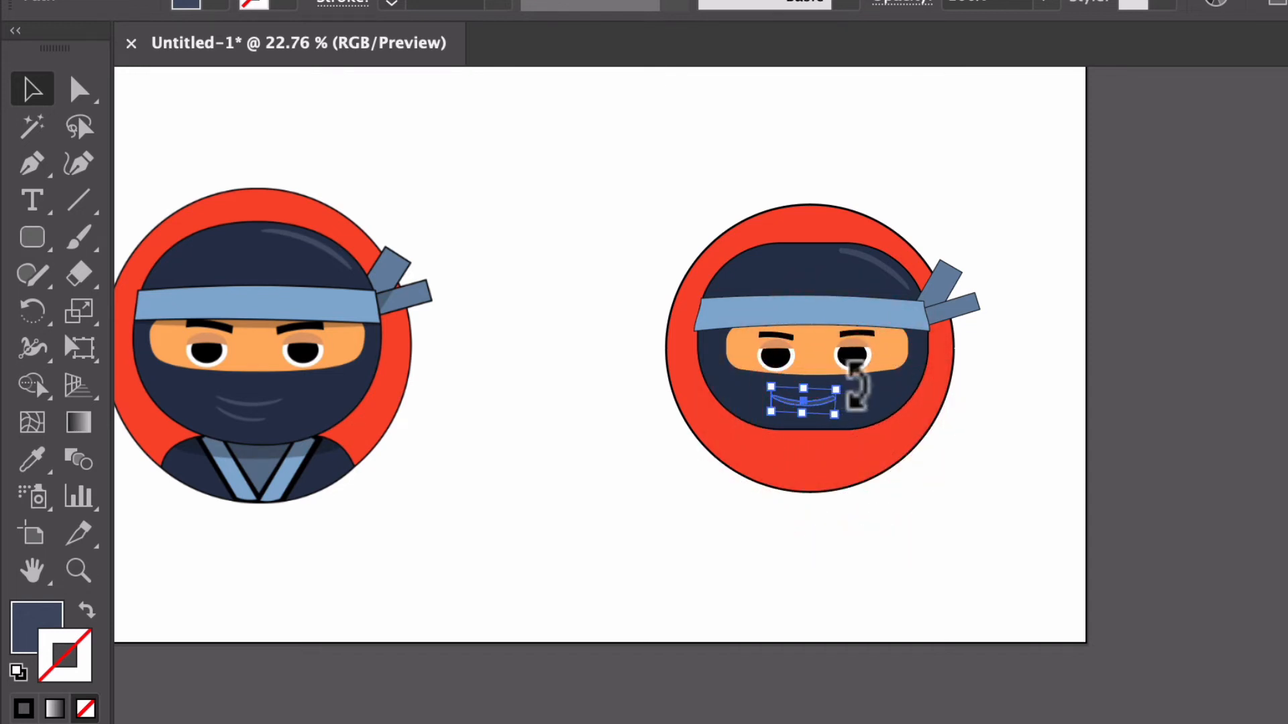
{"action": "left_click_drag", "start_coordinate": [858, 385], "coordinate": [857, 391]}
Step: Duplicate the mask crease, shrink the copy, and place it just below the first crease
{"action": "scroll", "coordinate": [855, 389], "scroll_direction": "up", "scroll_amount": 5}
{"action": "key", "text": "super+c"}
{"action": "key", "text": "super+v"}
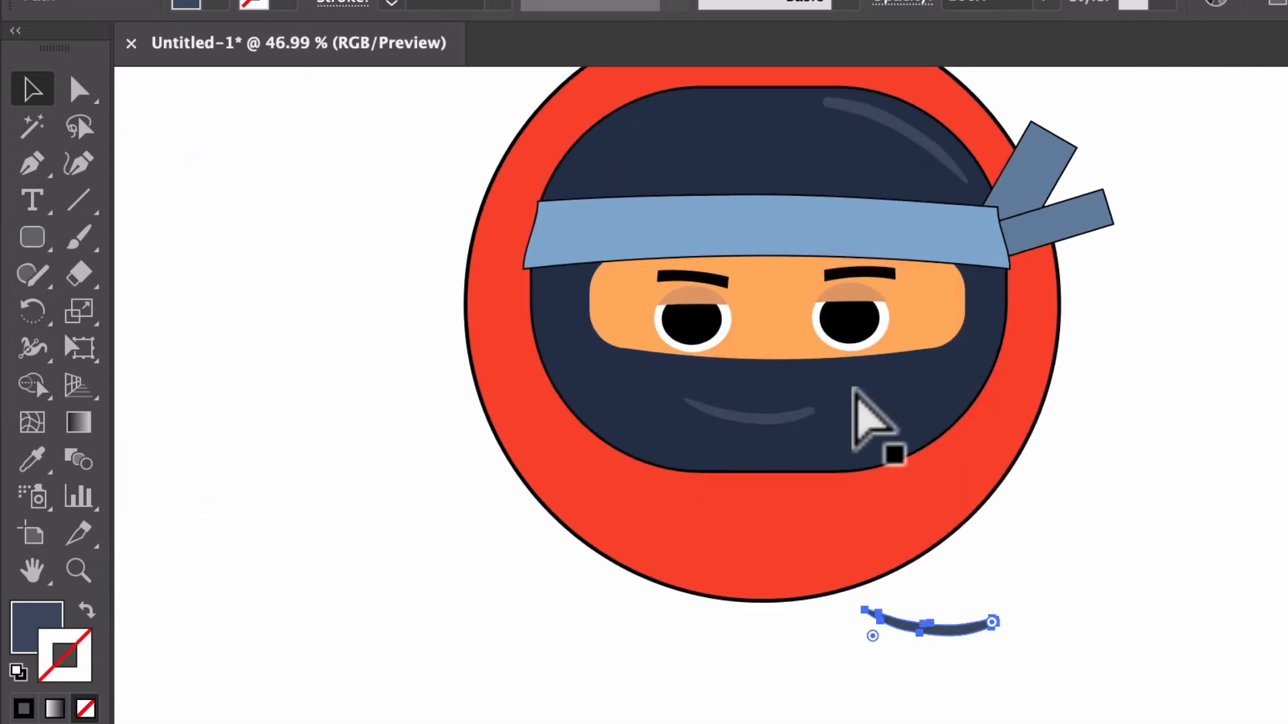
{"action": "mouse_move", "coordinate": [995, 657]}
{"action": "left_mouse_down"}
{"action": "mouse_move", "coordinate": [937, 641]}
{"action": "mouse_move", "coordinate": [857, 546]}
{"action": "mouse_move", "coordinate": [763, 467]}
{"action": "mouse_move", "coordinate": [762, 436]}
{"action": "left_mouse_up"}
{"action": "scroll", "coordinate": [866, 491], "scroll_direction": "down", "scroll_amount": 4}
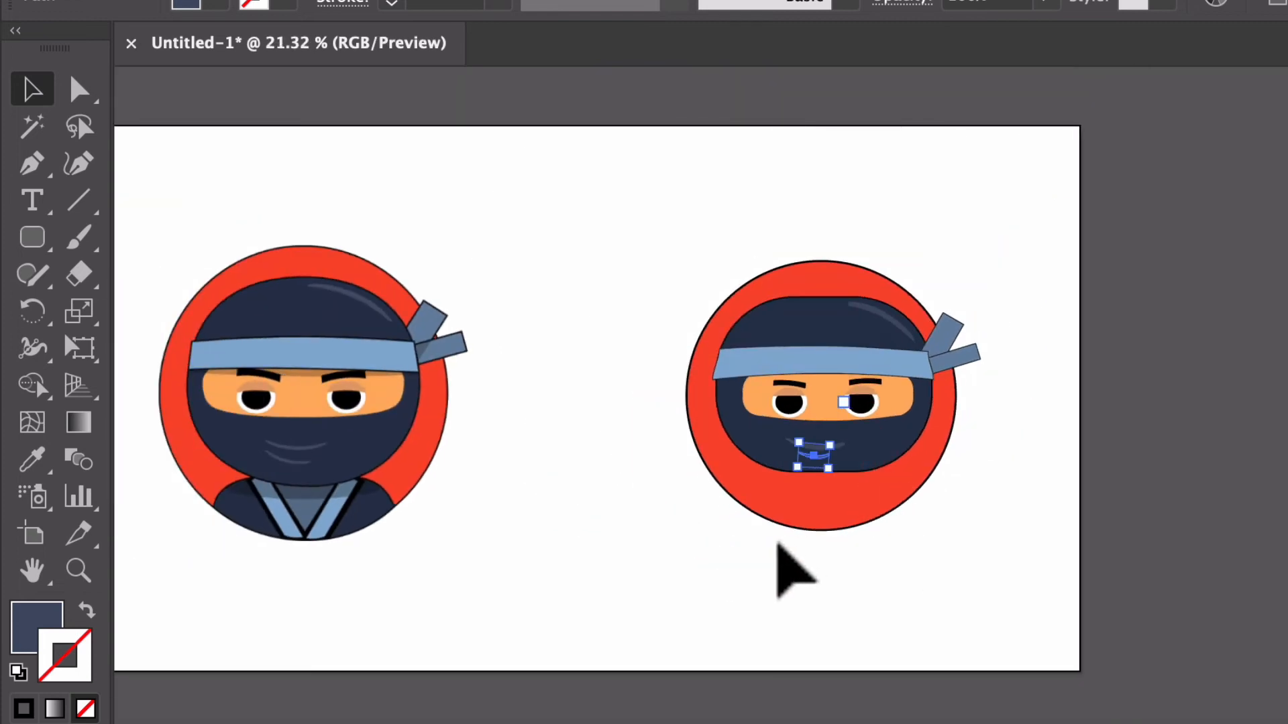
{"action": "left_click", "coordinate": [778, 545]}
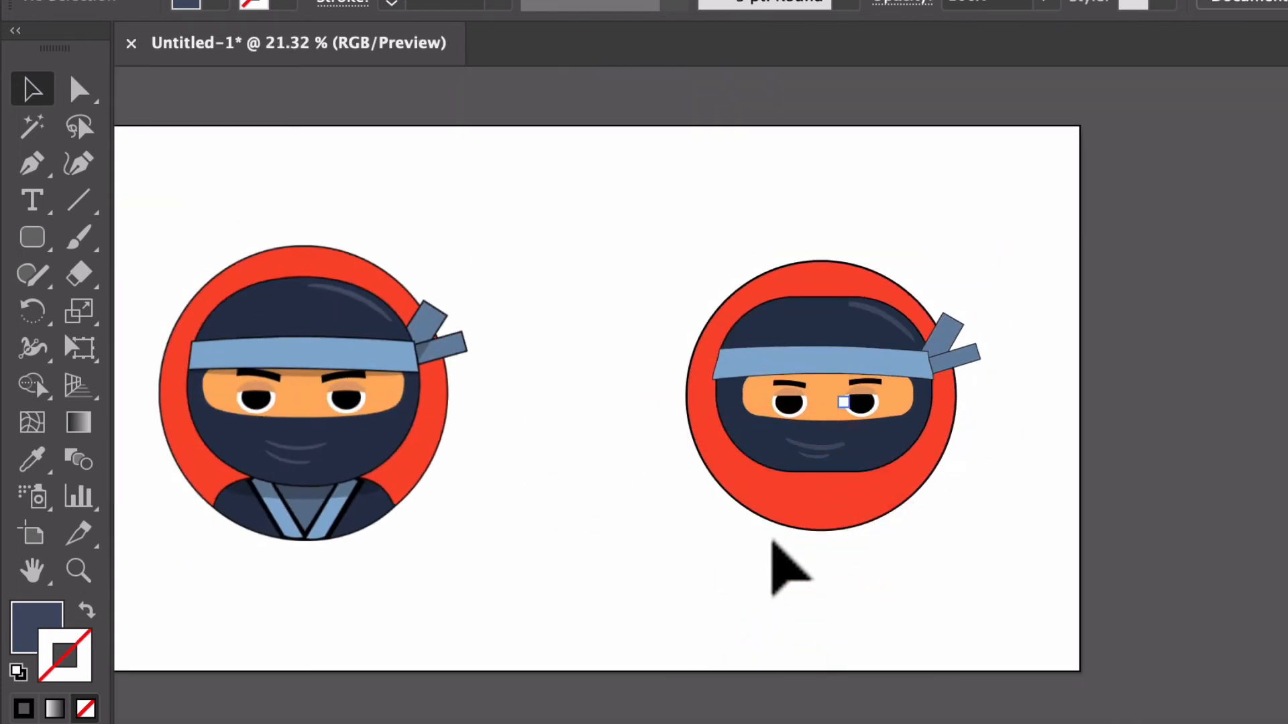
Step: Duplicate the red background circle in place and bring one circle to the front, covering the head
{"action": "scroll", "coordinate": [742, 543], "scroll_direction": "down", "scroll_amount": 2}
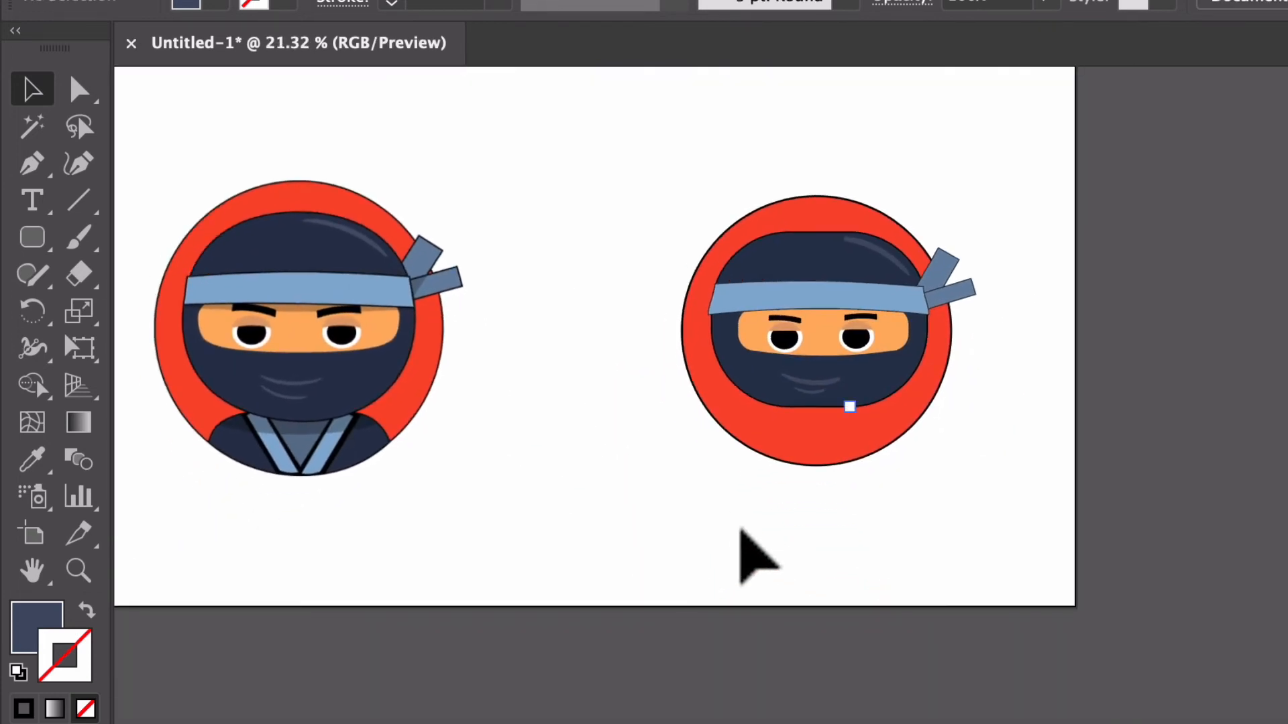
{"action": "scroll", "coordinate": [741, 530], "scroll_direction": "down", "scroll_amount": 1}
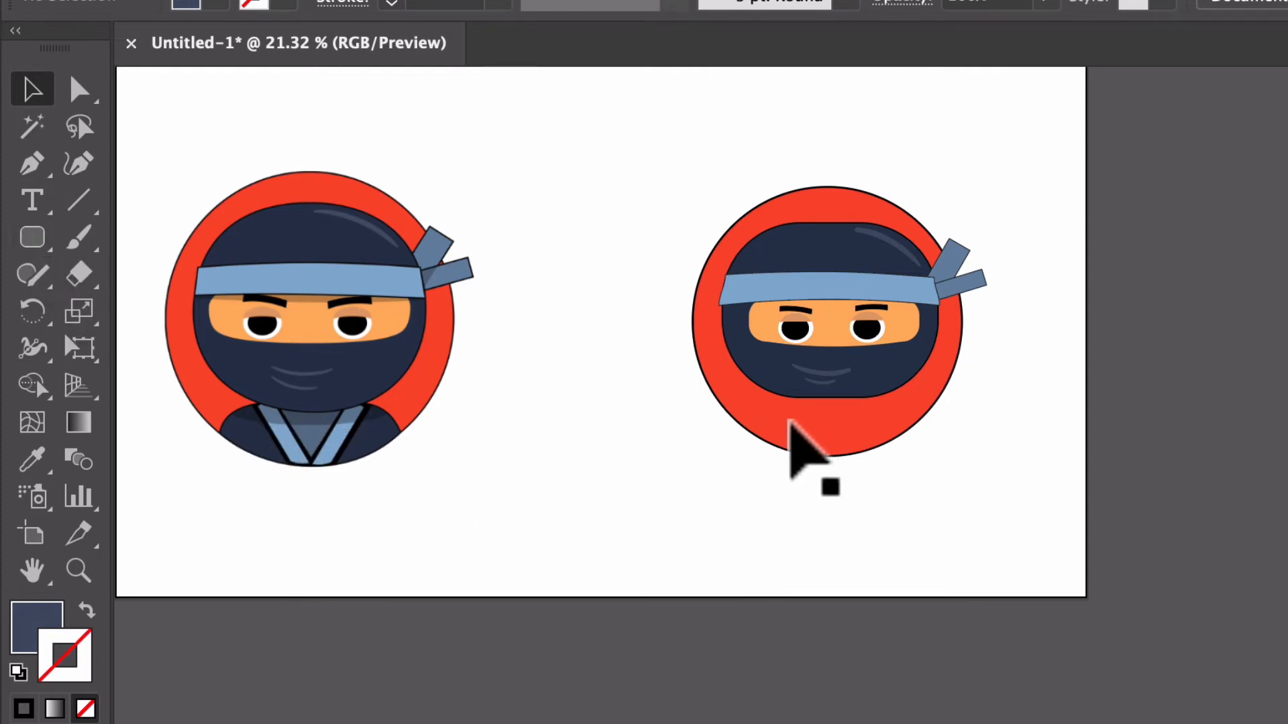
{"action": "left_click", "coordinate": [759, 431]}
{"action": "key", "text": "ctrl+c"}
{"action": "key", "text": "ctrl+v"}
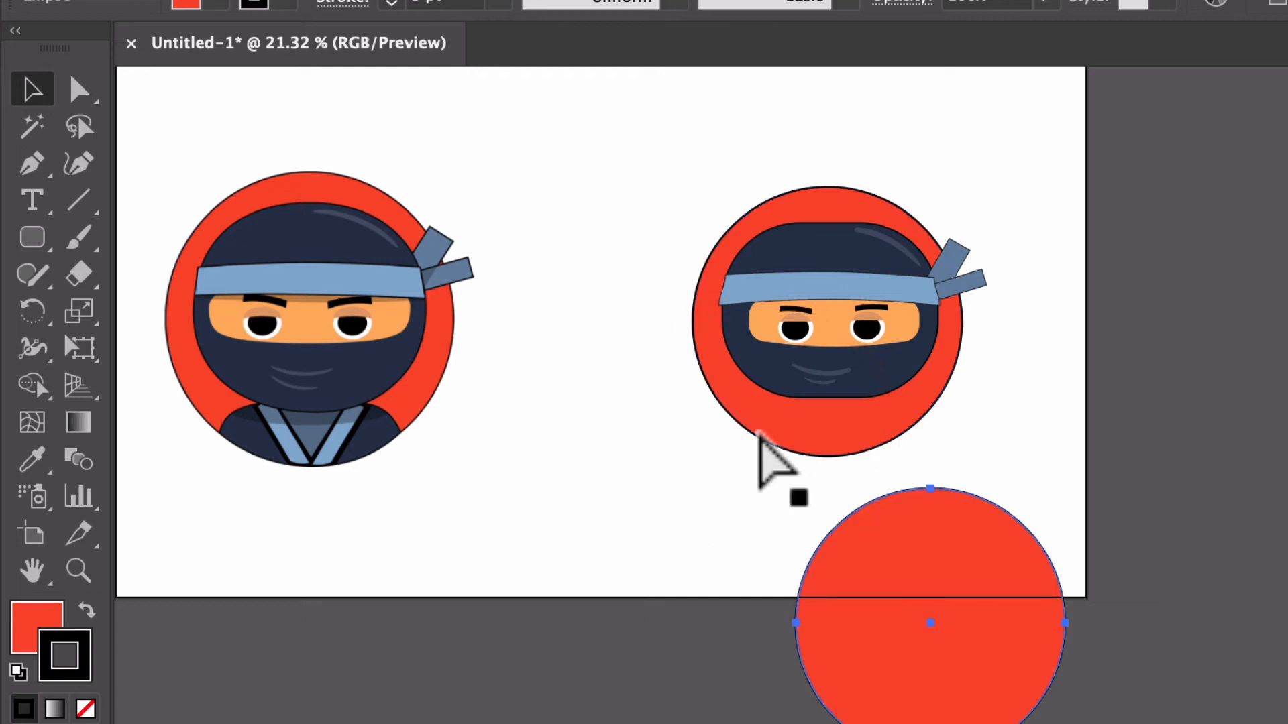
{"action": "key", "text": "ctrl+z"}
{"action": "key", "text": "ctrl+b"}
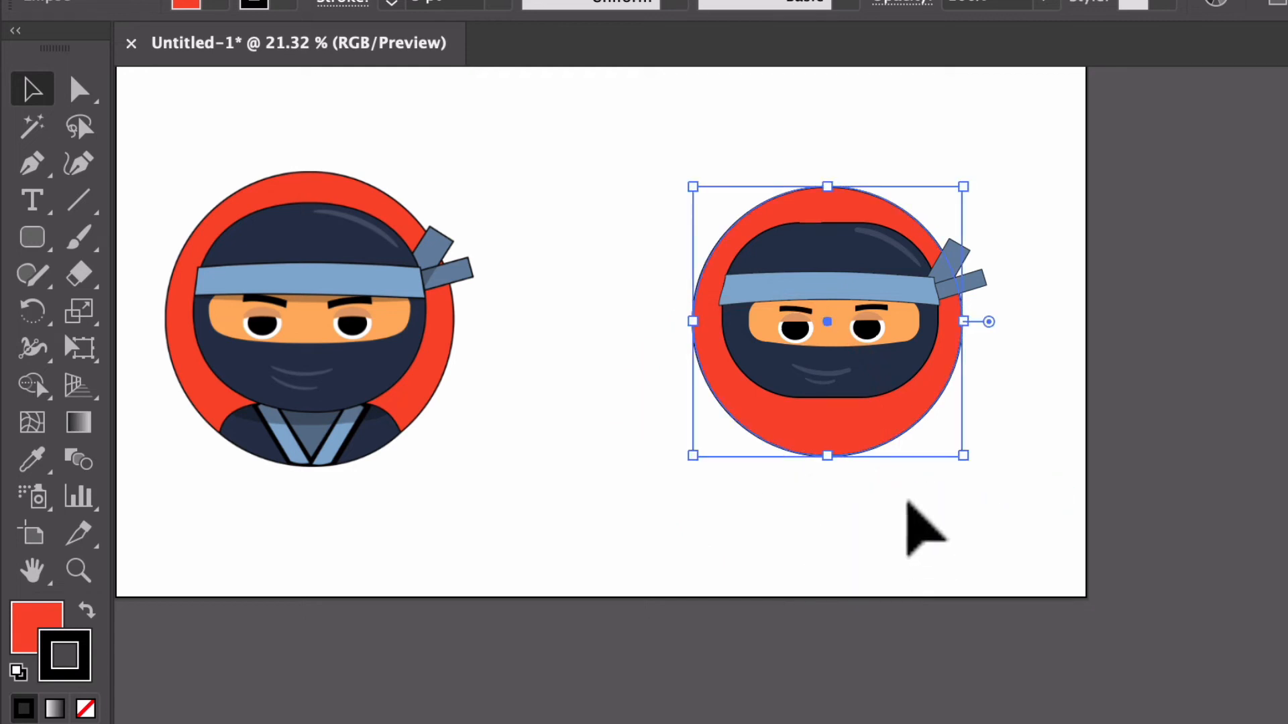
{"action": "key", "text": "ctrl+shift+bracketright"}
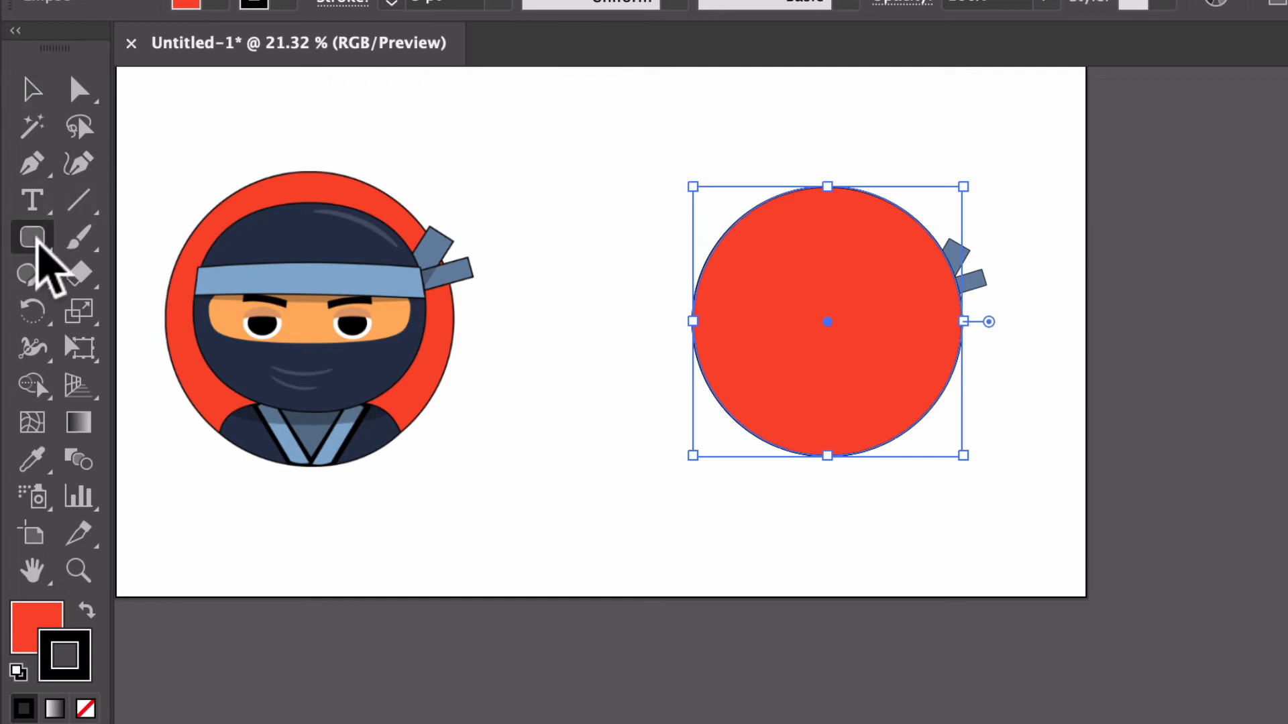
Step: Draw a rectangle about 300 by 208 across the red circle's lower edge, shift it slightly left, and strongly round its corners
{"action": "left_click_drag", "start_coordinate": [35, 238], "coordinate": [88, 268]}
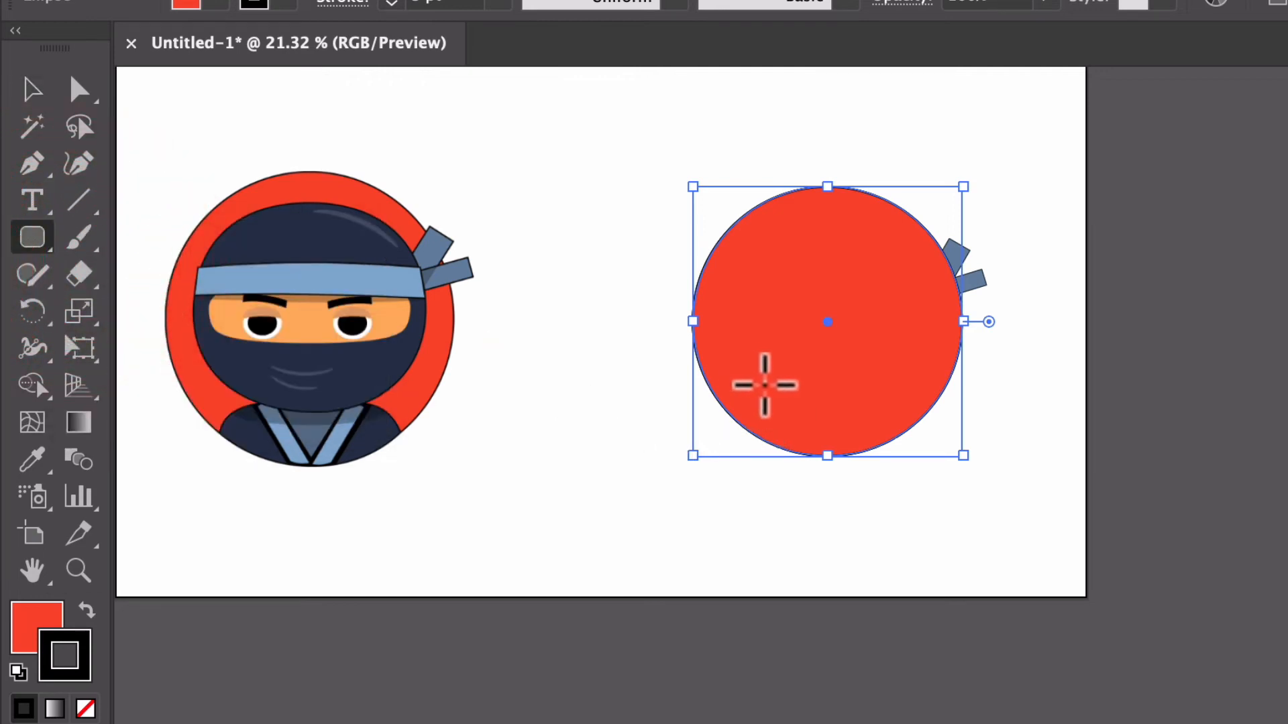
{"action": "left_click_drag", "start_coordinate": [764, 384], "coordinate": [916, 488]}
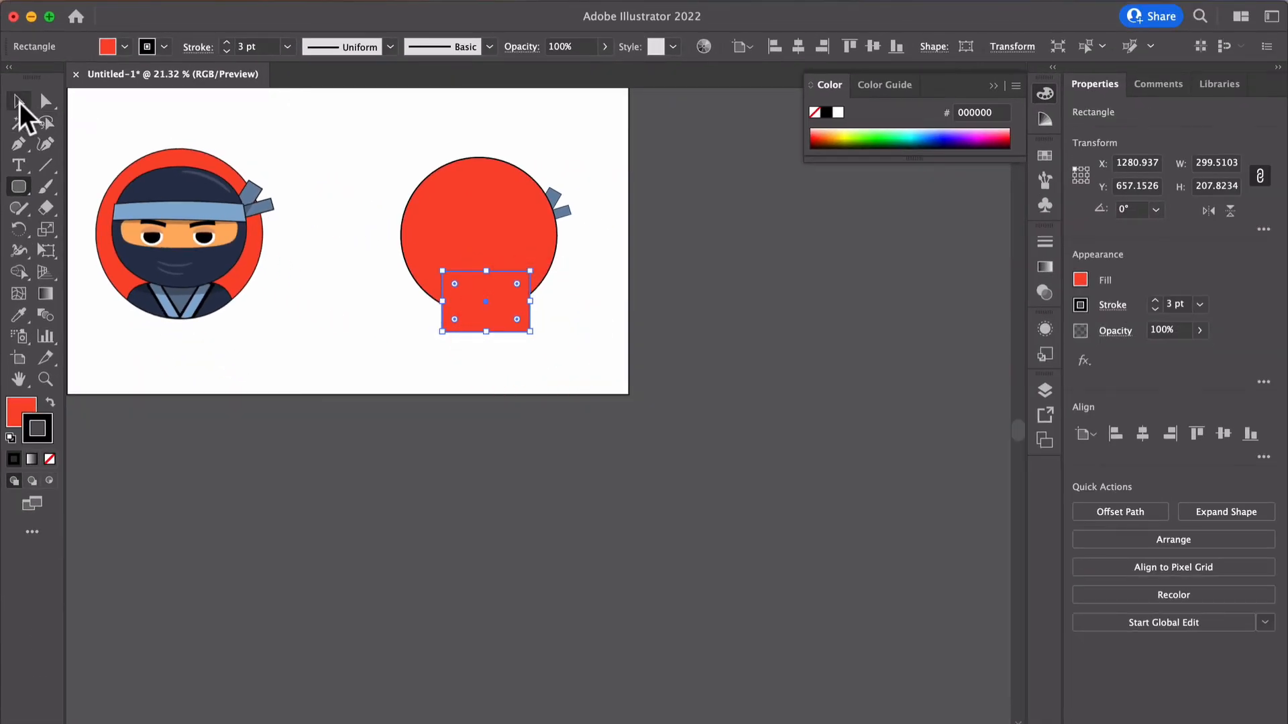
{"action": "left_click", "coordinate": [19, 102]}
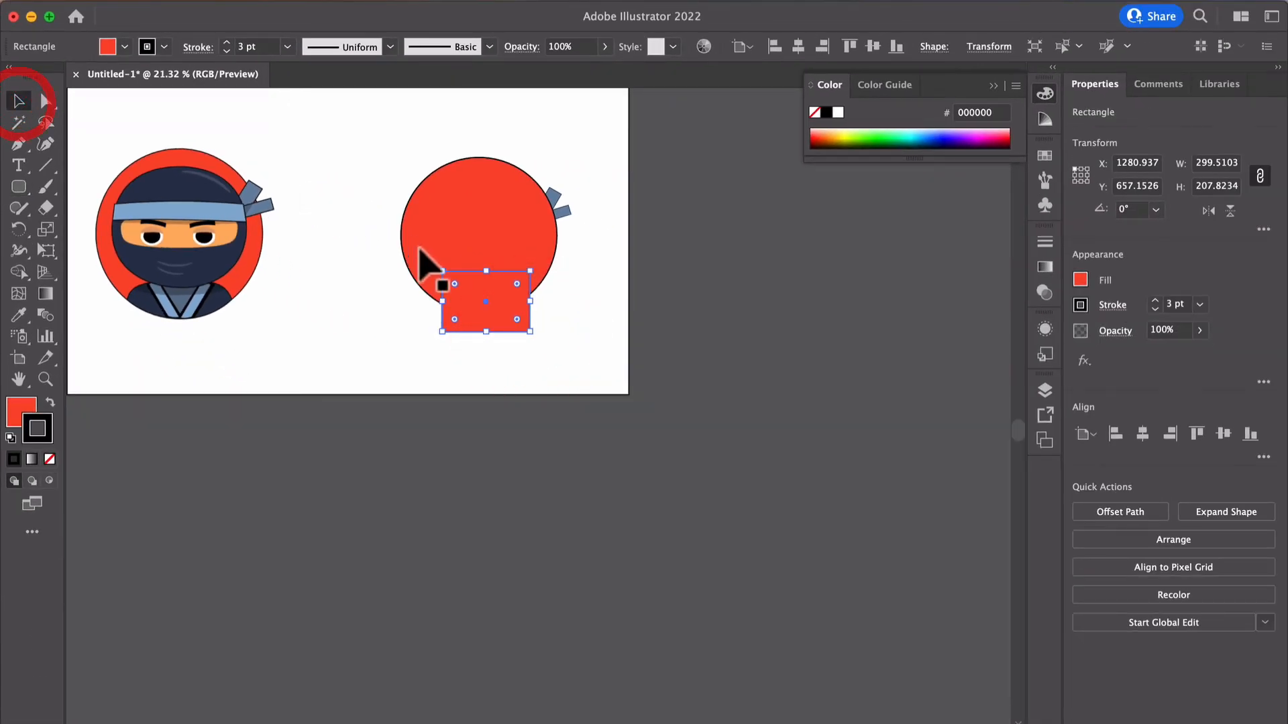
{"action": "left_click_drag", "start_coordinate": [468, 275], "coordinate": [459, 289]}
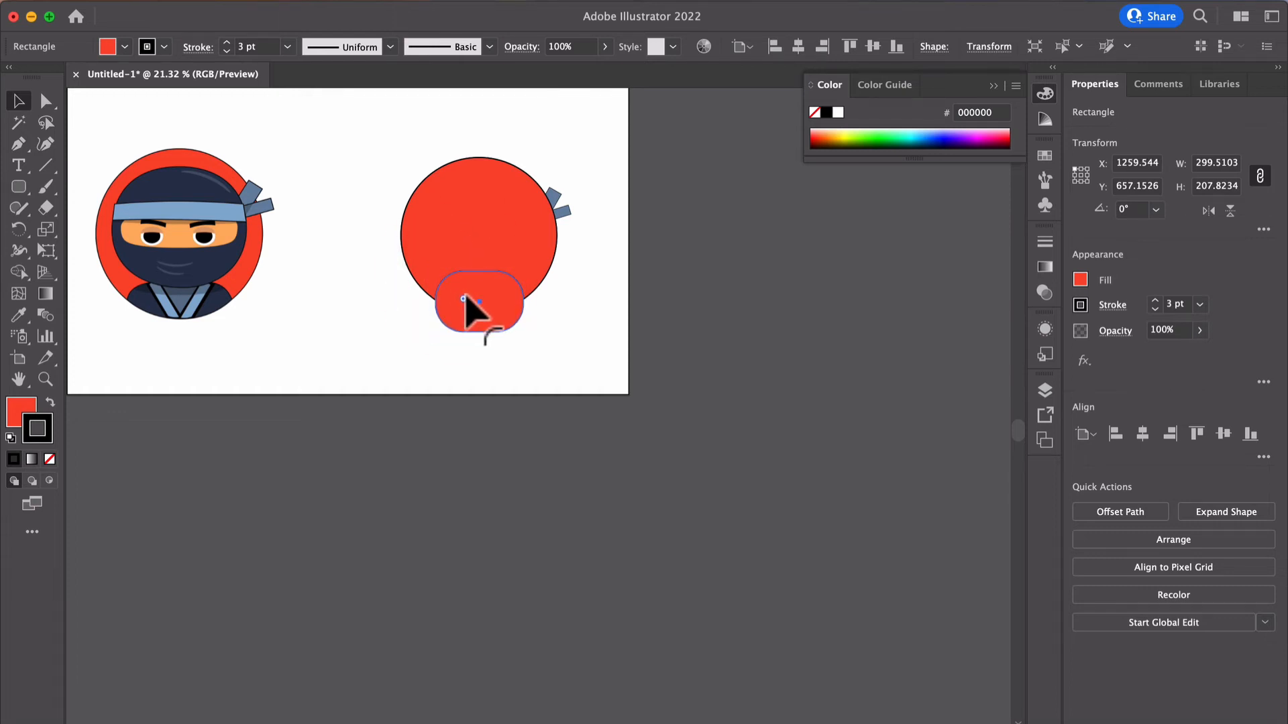
Step: Lower the front red circle's opacity to 55% and shift the rounded rectangle slightly down so its upper edge sits at the chin
{"action": "left_click", "coordinate": [484, 291]}
{"action": "left_click_drag", "start_coordinate": [478, 283], "coordinate": [477, 285]}
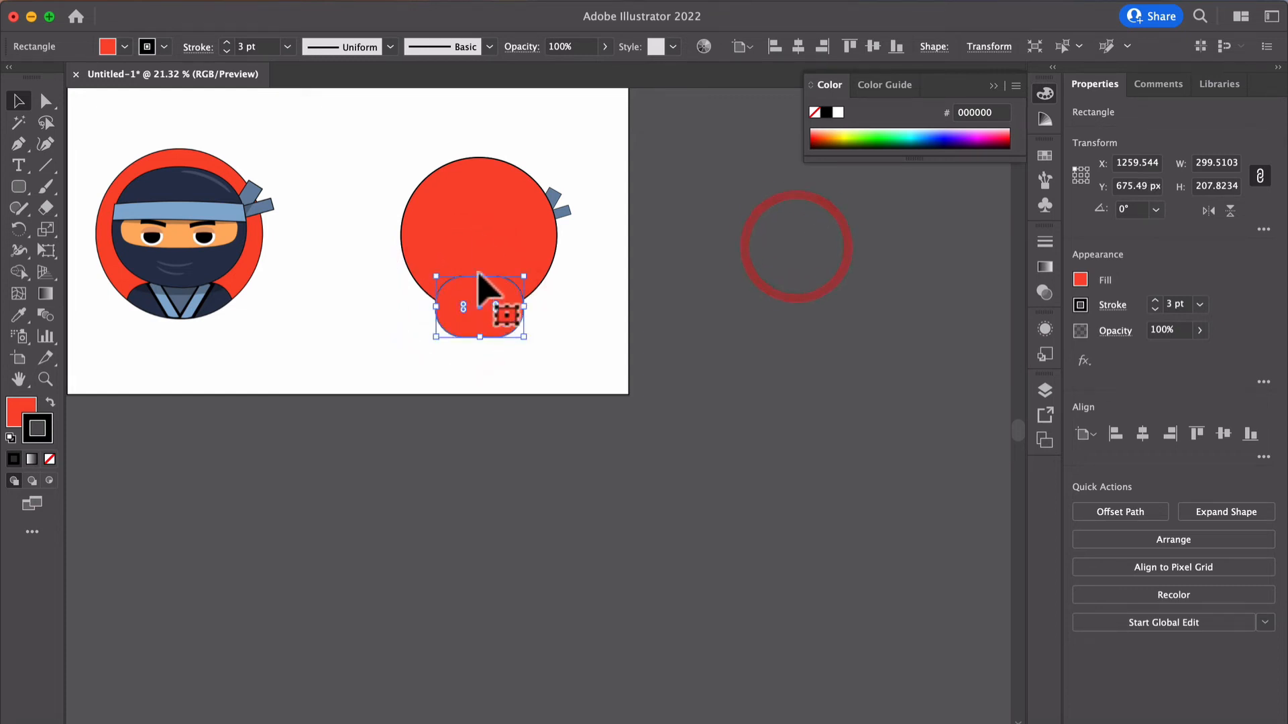
{"action": "left_click", "coordinate": [480, 239]}
{"action": "left_click", "coordinate": [1201, 331]}
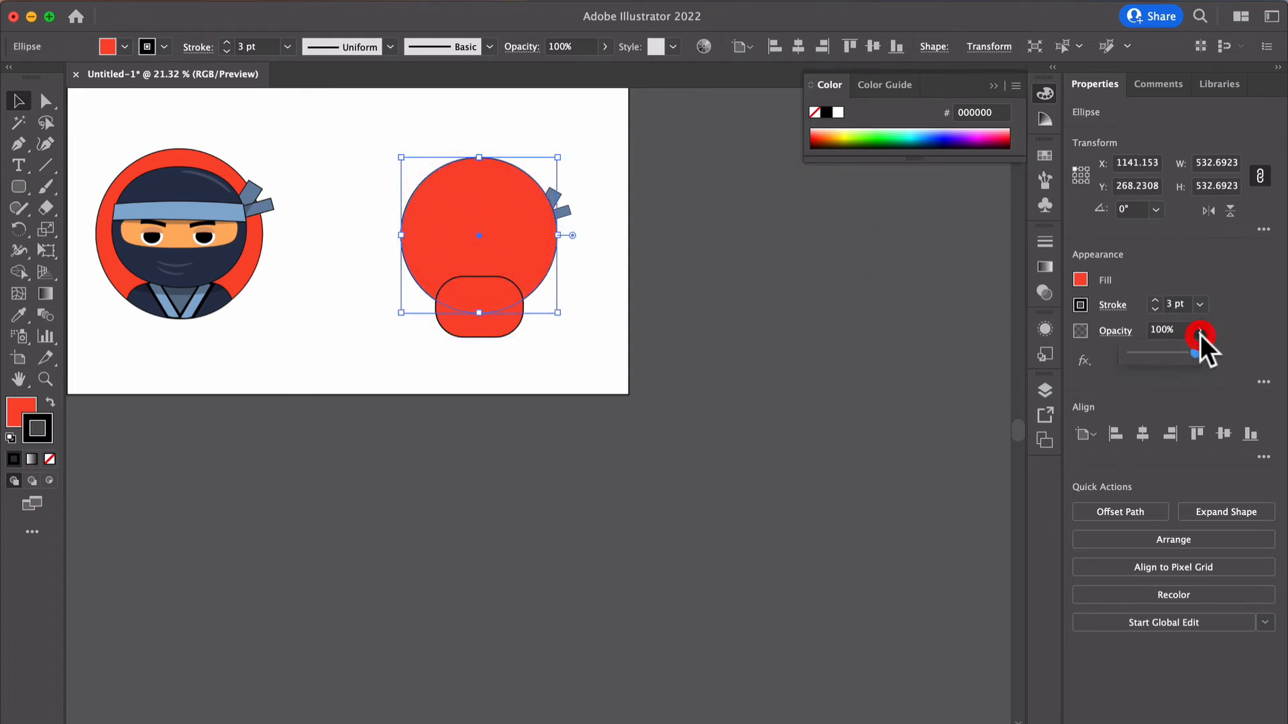
{"action": "left_click_drag", "start_coordinate": [1199, 352], "coordinate": [1168, 348]}
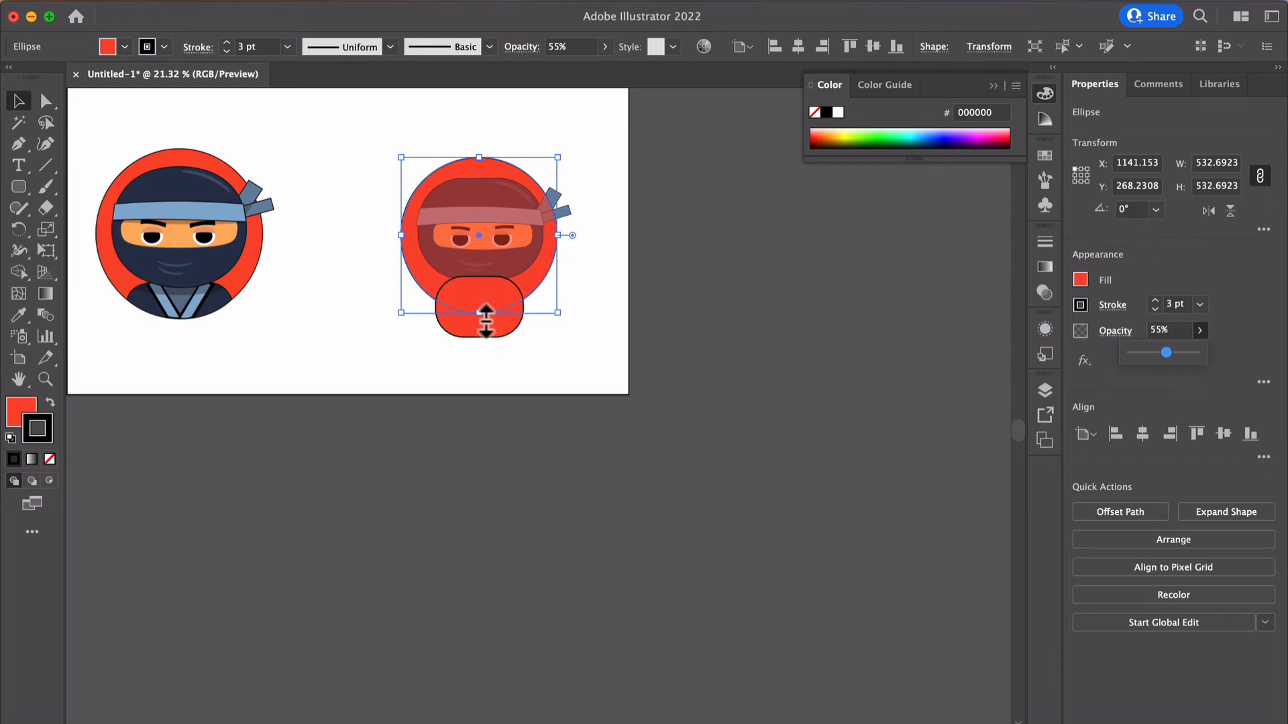
{"action": "left_click_drag", "start_coordinate": [485, 326], "coordinate": [485, 322]}
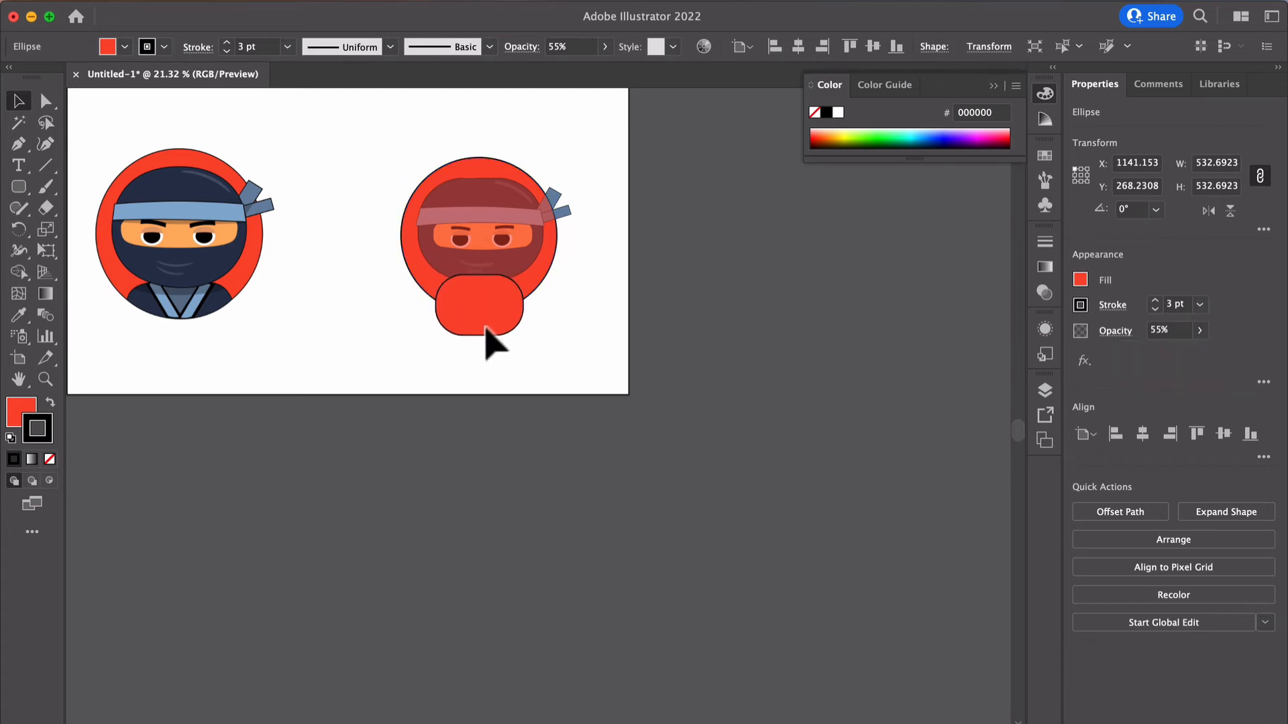
{"action": "left_click", "coordinate": [486, 330]}
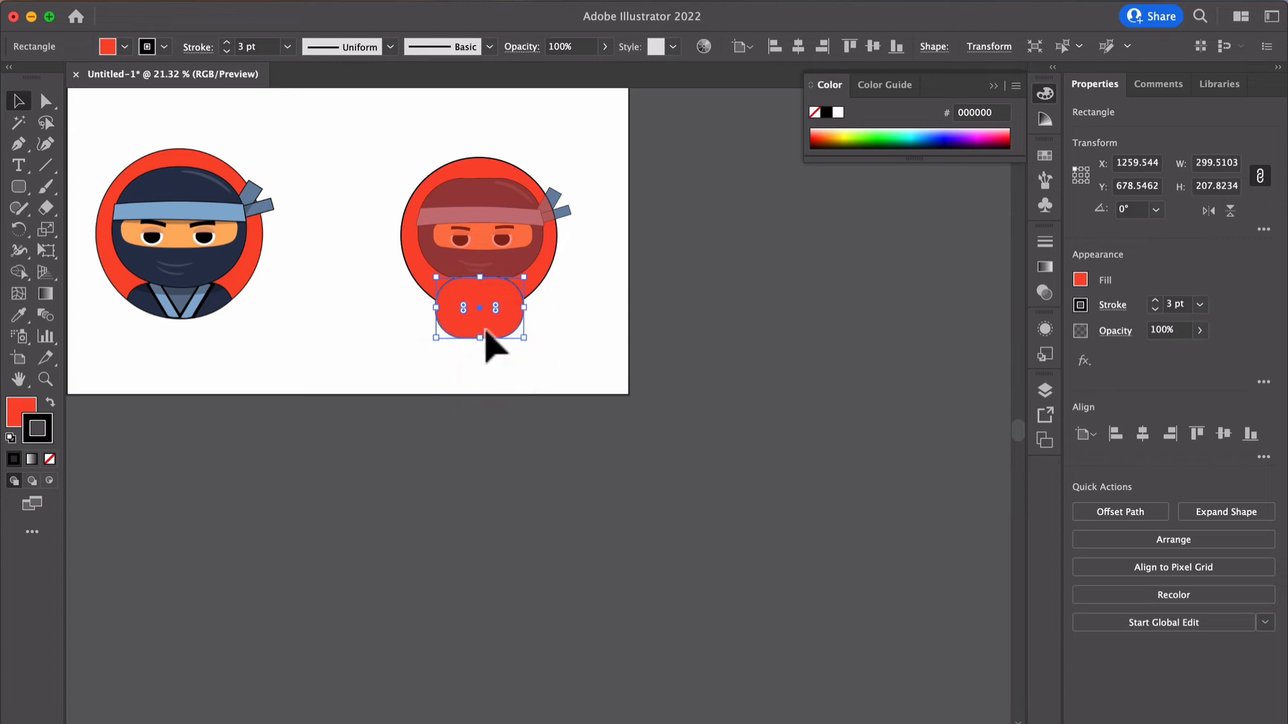
Step: Intersect the translucent red circle with the rounded rectangle, keeping only their overlap as the body shape
{"action": "left_click", "coordinate": [407, 241], "text": "shift"}
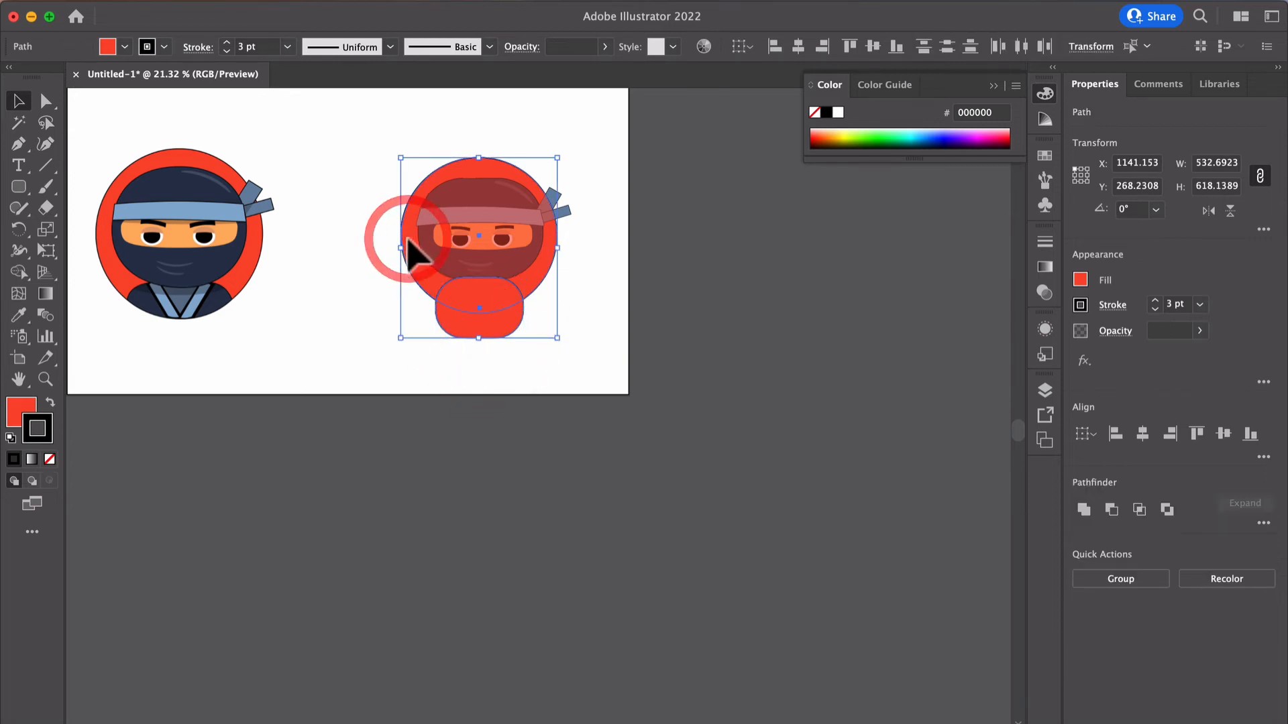
{"action": "left_click", "coordinate": [327, 310]}
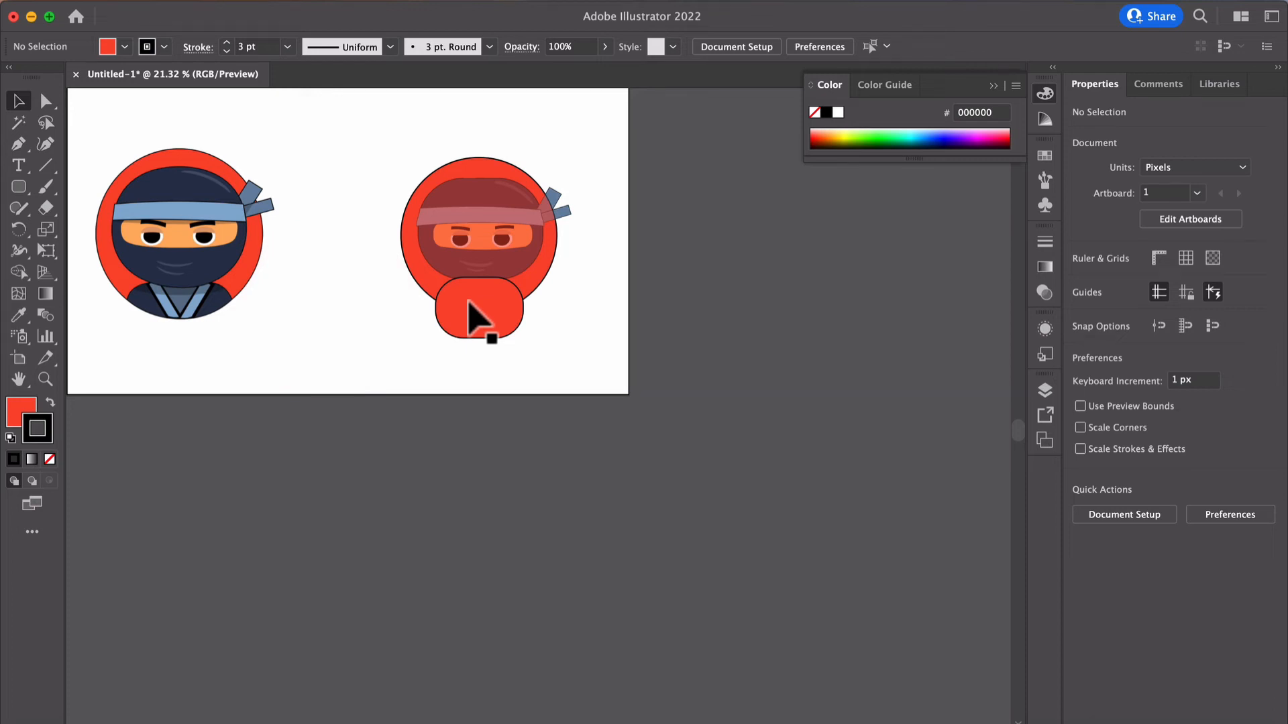
{"action": "left_click", "coordinate": [432, 287]}
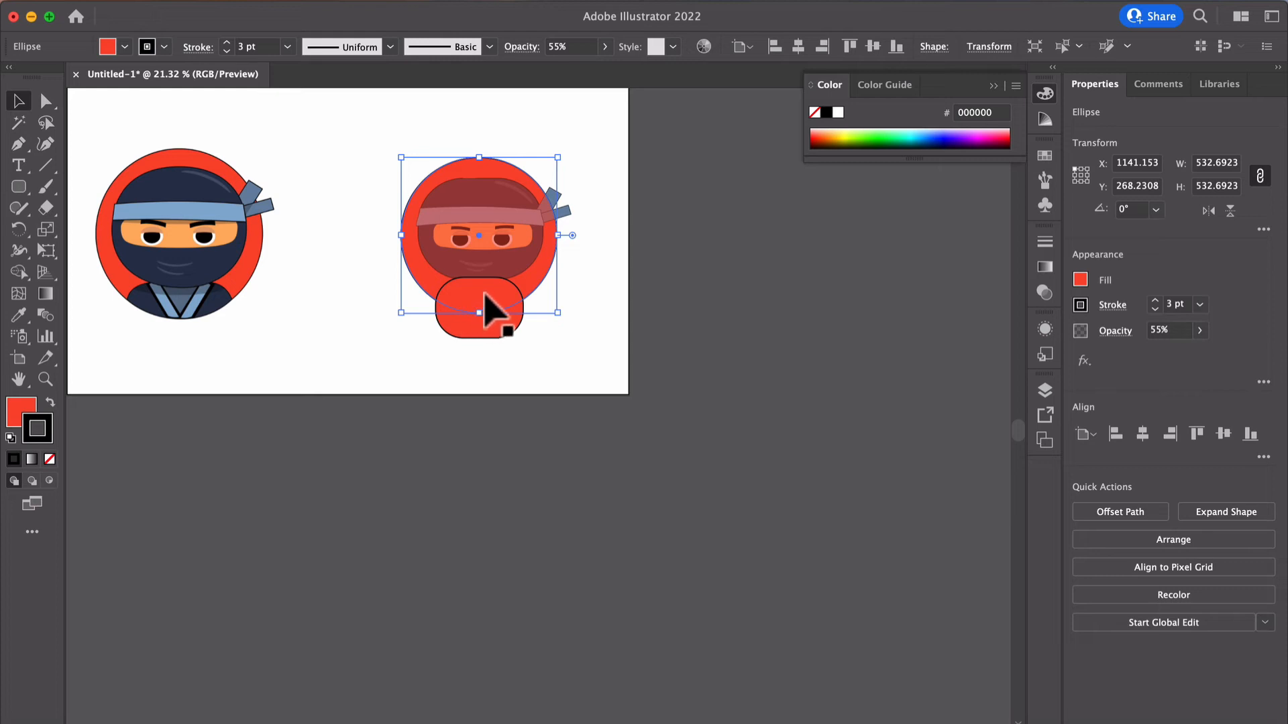
{"action": "left_click", "coordinate": [486, 335], "text": "shift"}
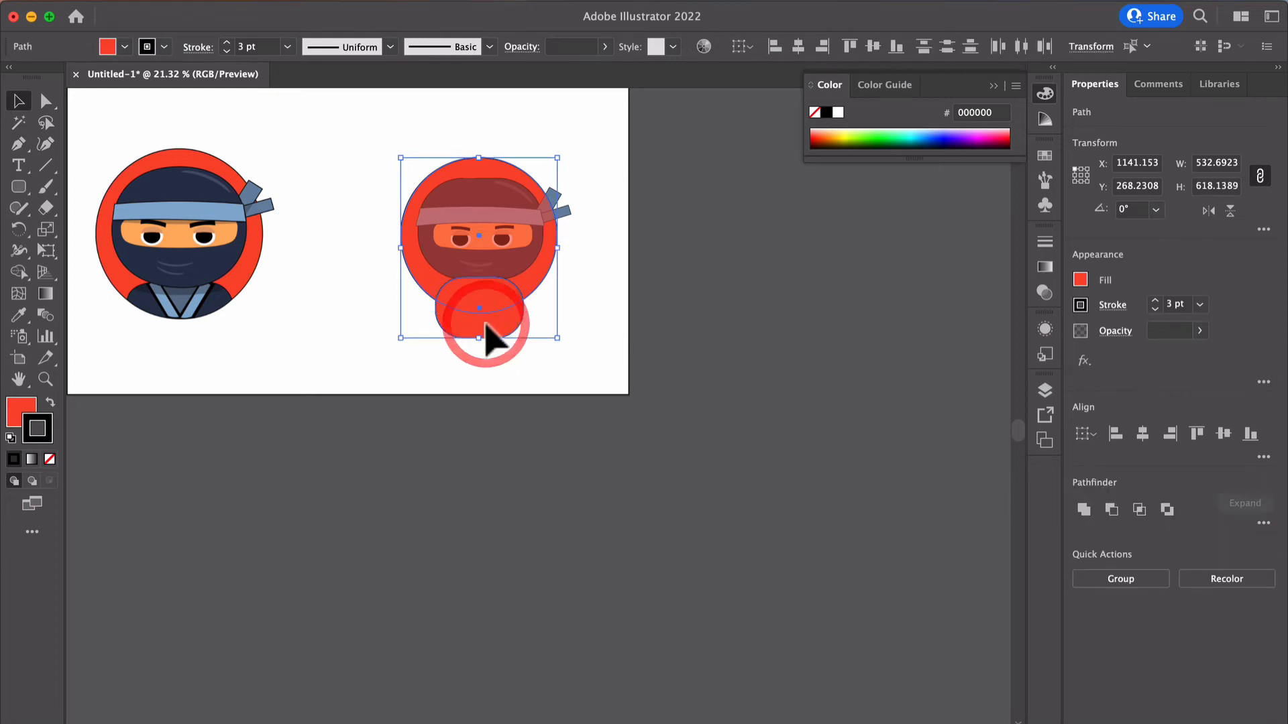
{"action": "left_click", "coordinate": [1138, 508]}
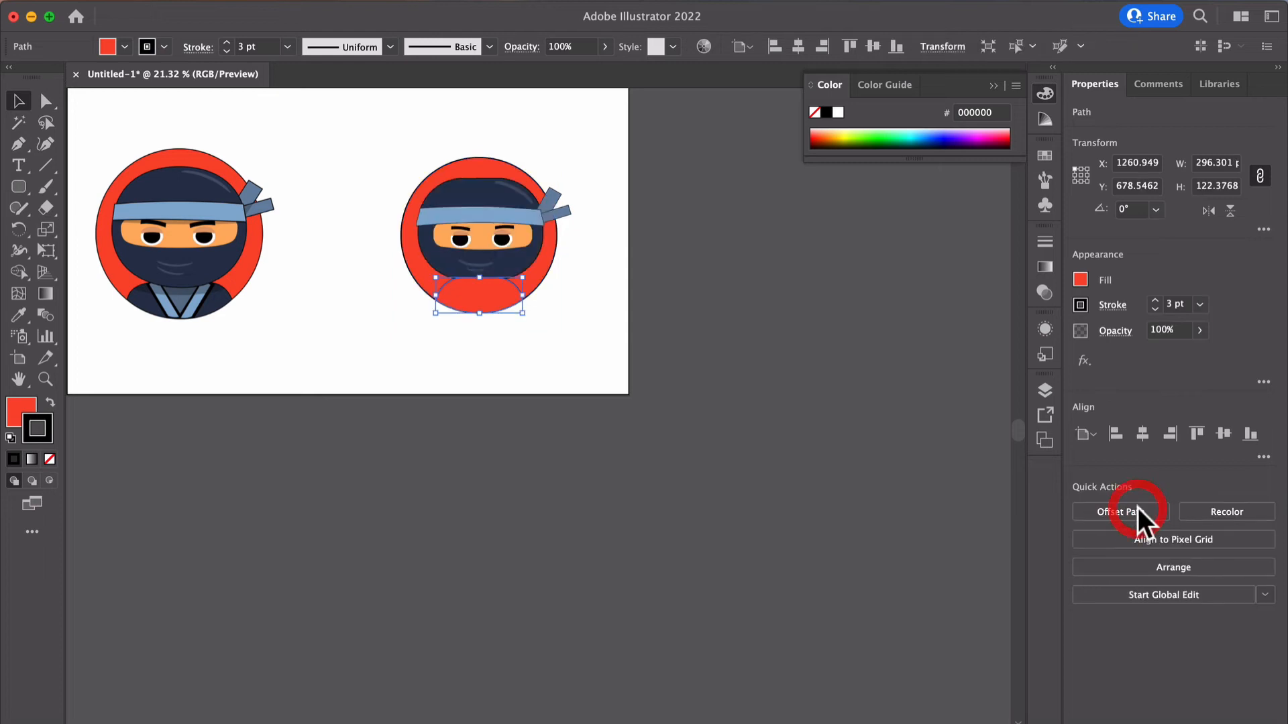
{"action": "left_click", "coordinate": [502, 355]}
Step: Recolor the body shape with the dark navy sampled from the reference ninja's jacket, leaving it without a stroke
{"action": "left_click", "coordinate": [480, 299]}
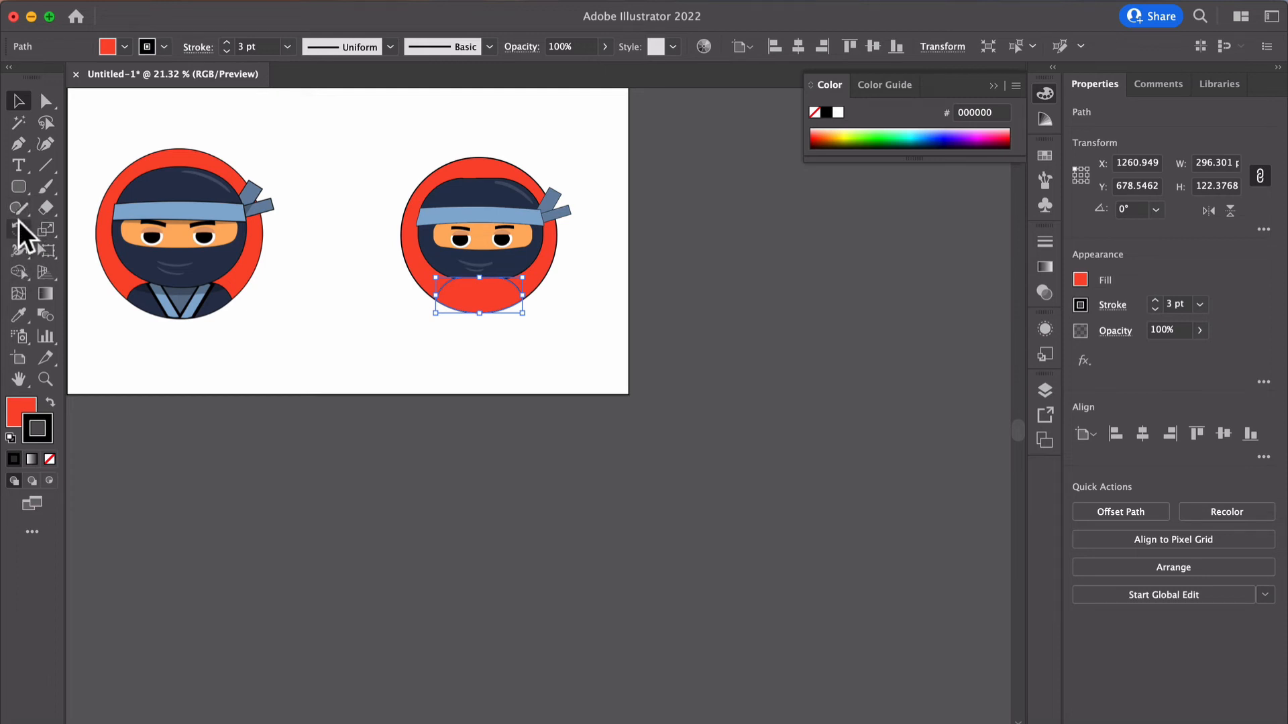
{"action": "left_click", "coordinate": [18, 316]}
{"action": "left_click", "coordinate": [140, 298]}
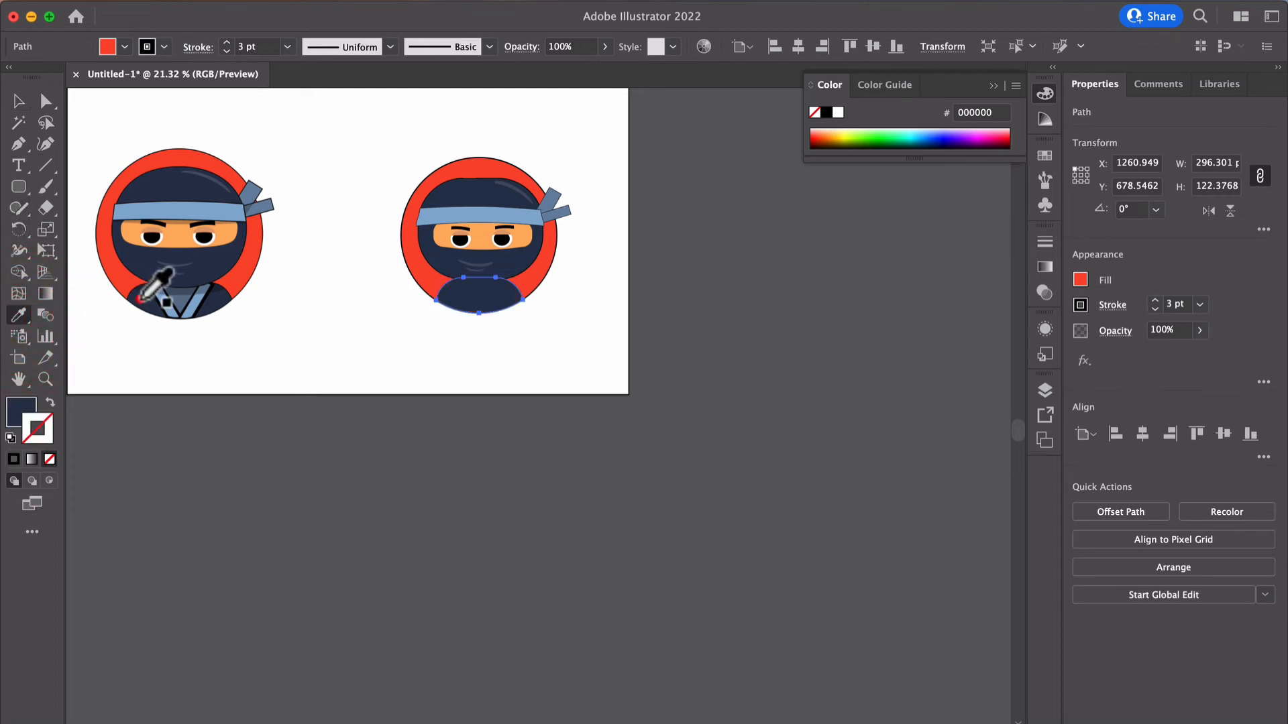
{"action": "left_click", "coordinate": [19, 101]}
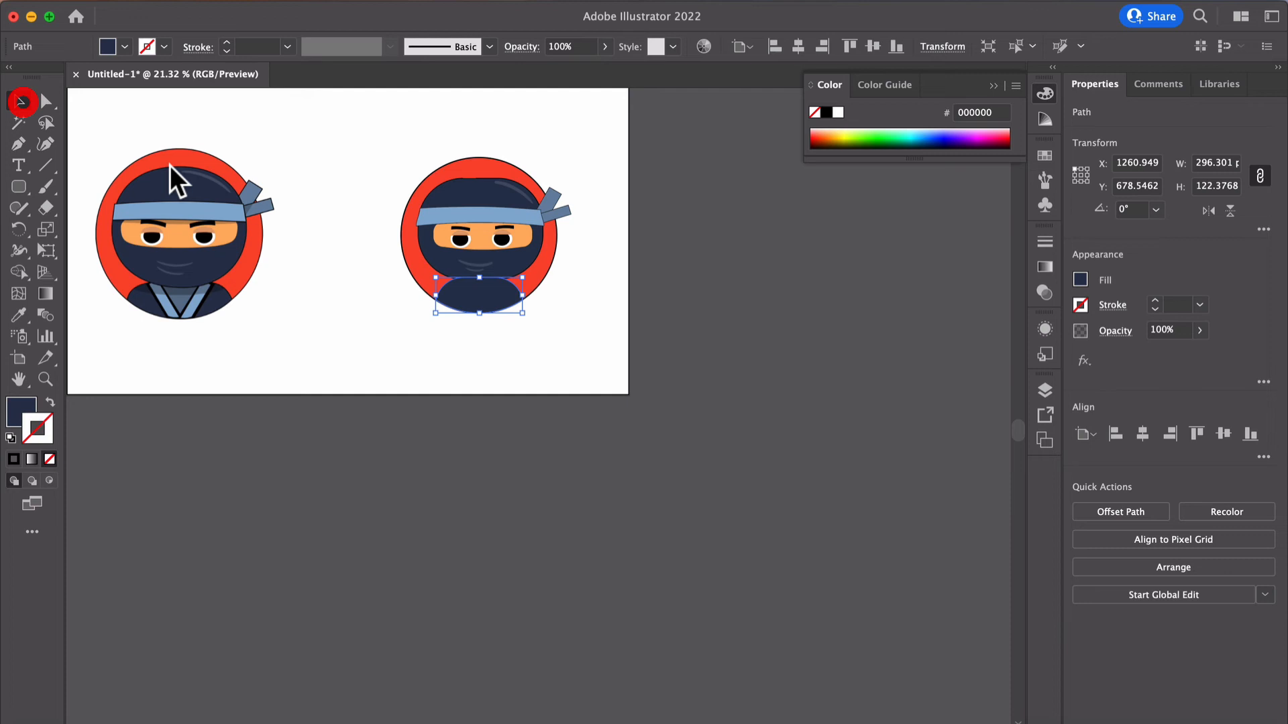
Step: Arrange the navy body shape behind the head but in front of the red background circle
{"action": "double_click", "coordinate": [478, 305]}
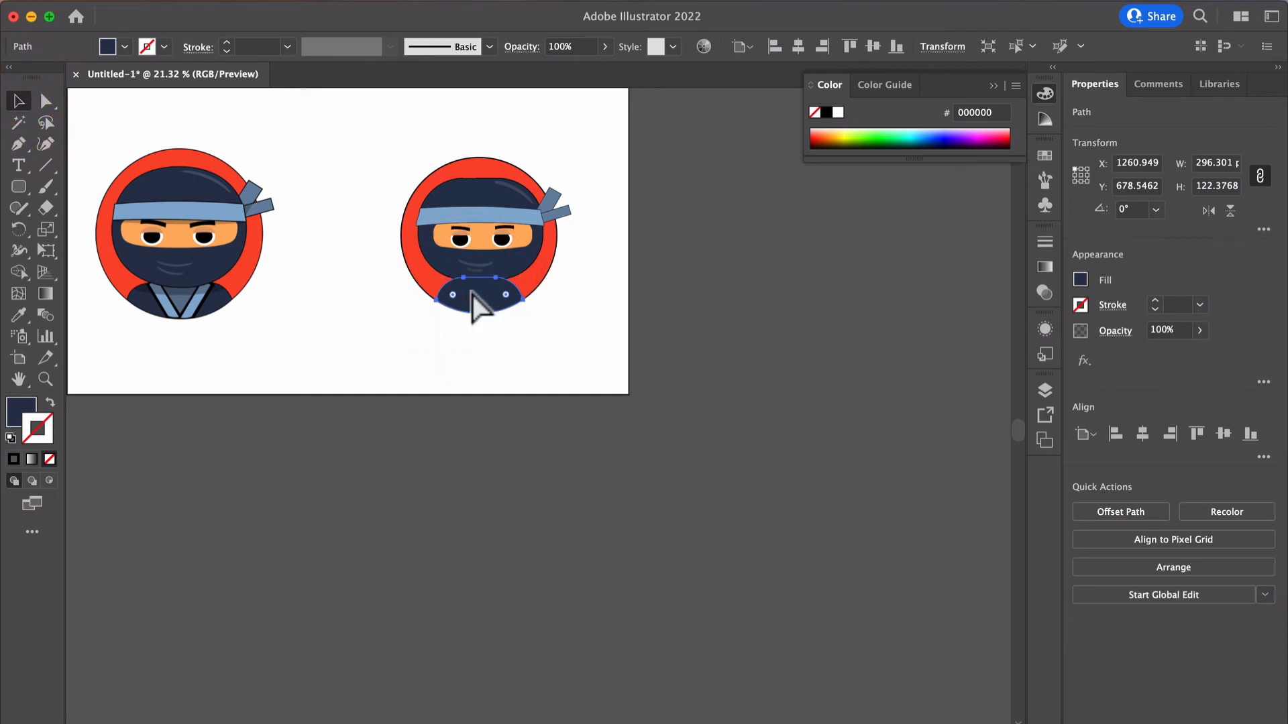
{"action": "key", "text": "super+["}
{"action": "key", "text": "super+["}
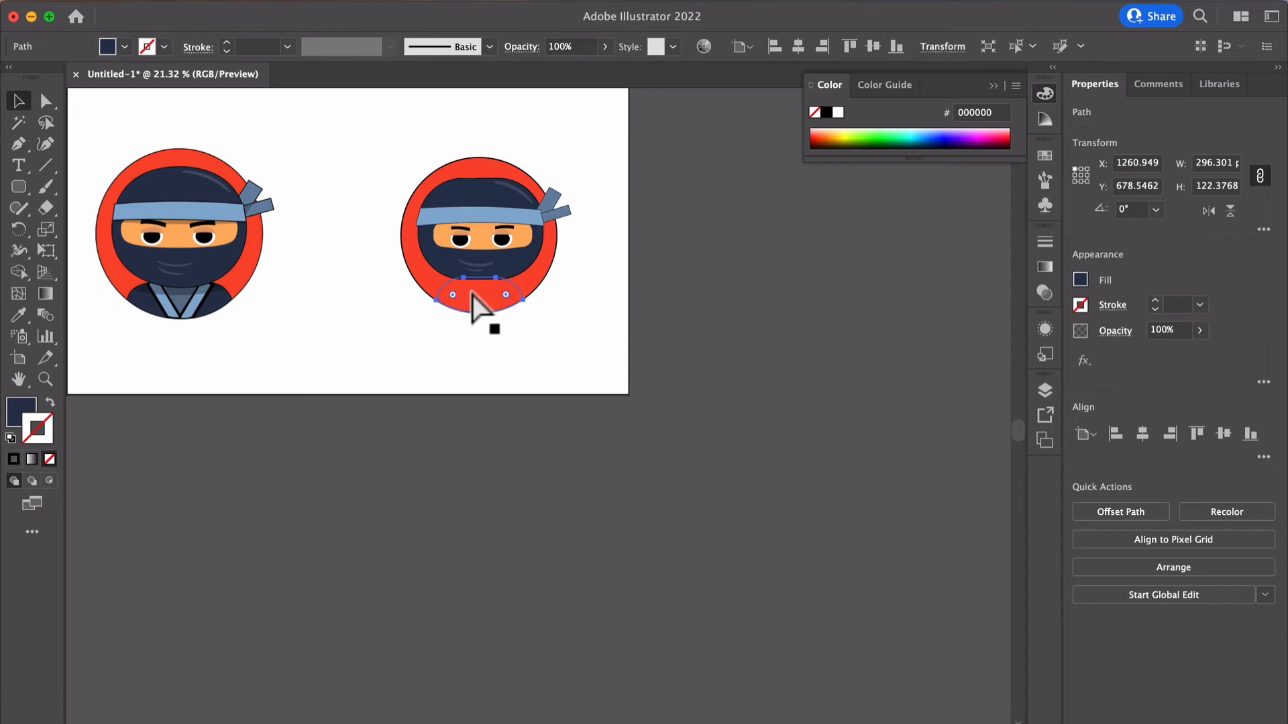
{"action": "key", "text": "super+]"}
{"action": "left_click", "coordinate": [483, 340]}
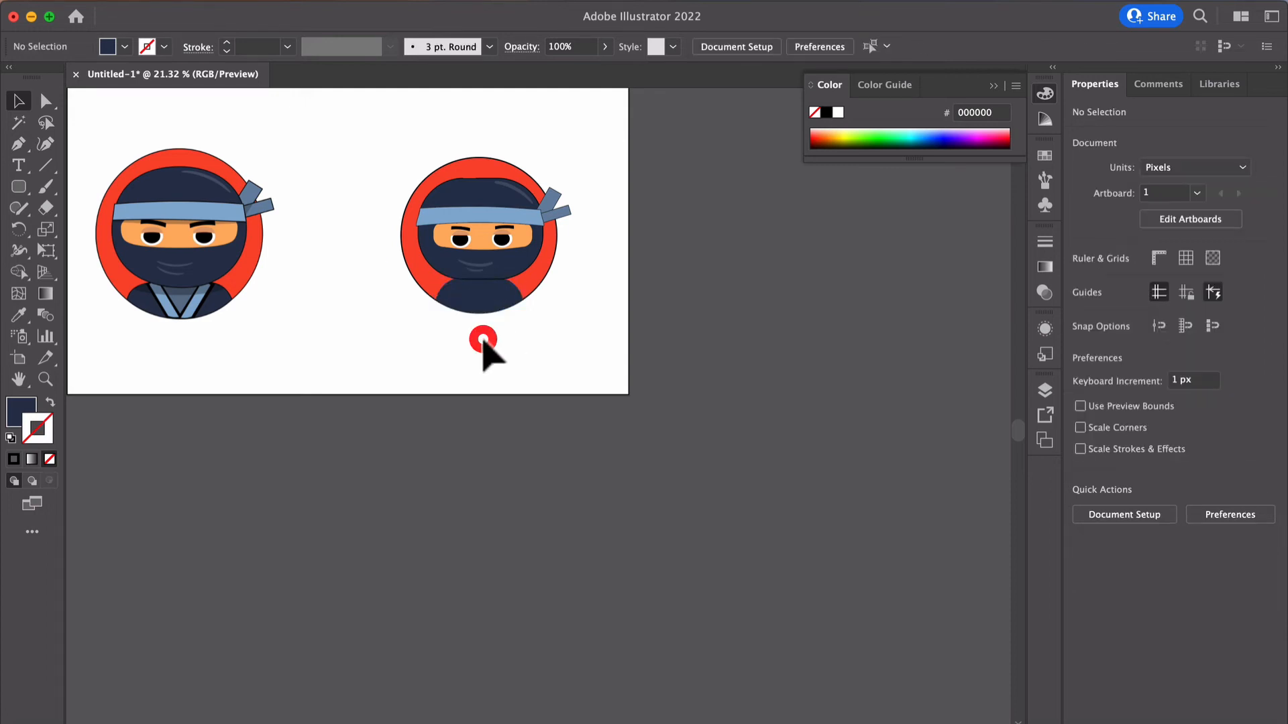
Step: Add a curvature point at the middle of the head's lower edge and stretch the chin slightly downward over the body
{"action": "left_click", "coordinate": [505, 272]}
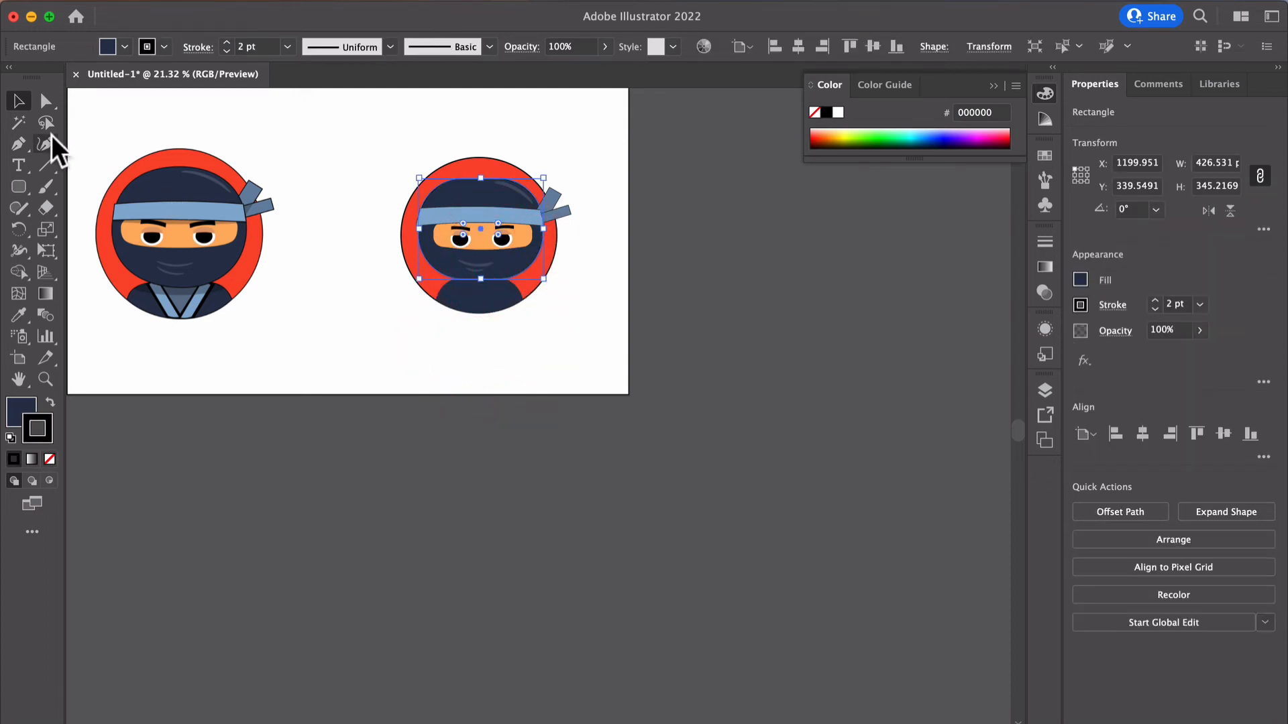
{"action": "left_click", "coordinate": [47, 142]}
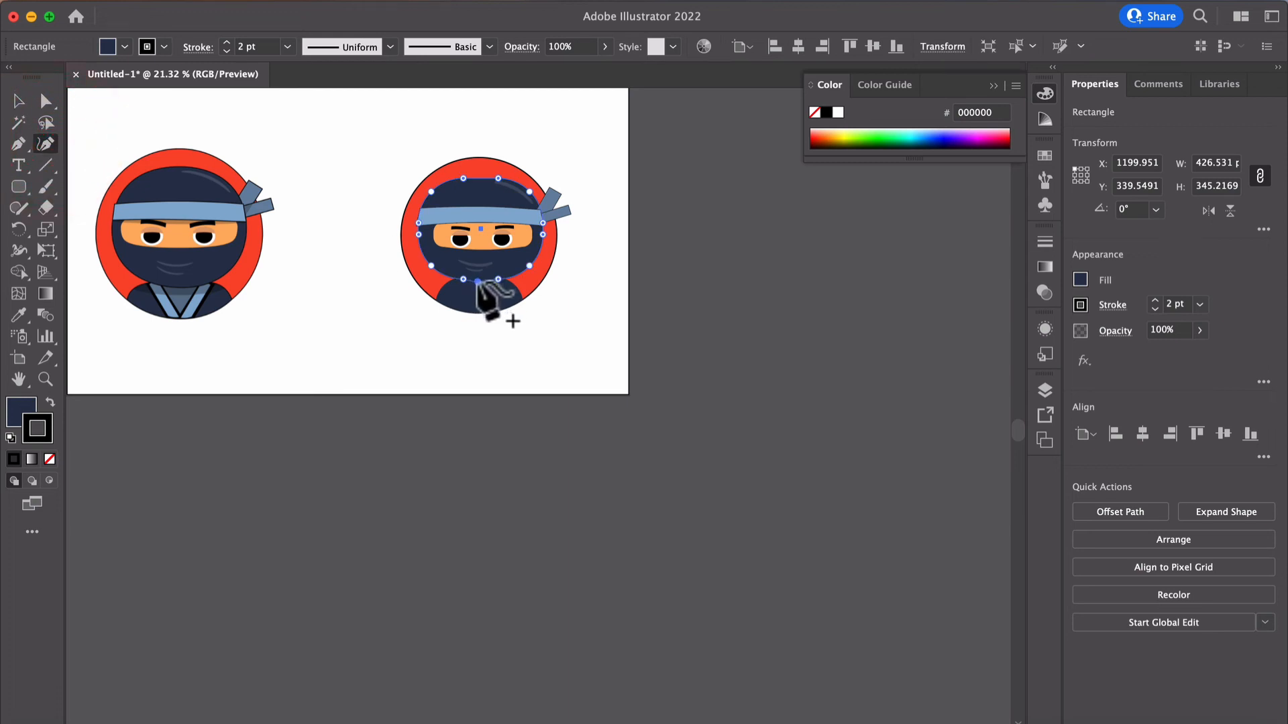
{"action": "left_click", "coordinate": [477, 282]}
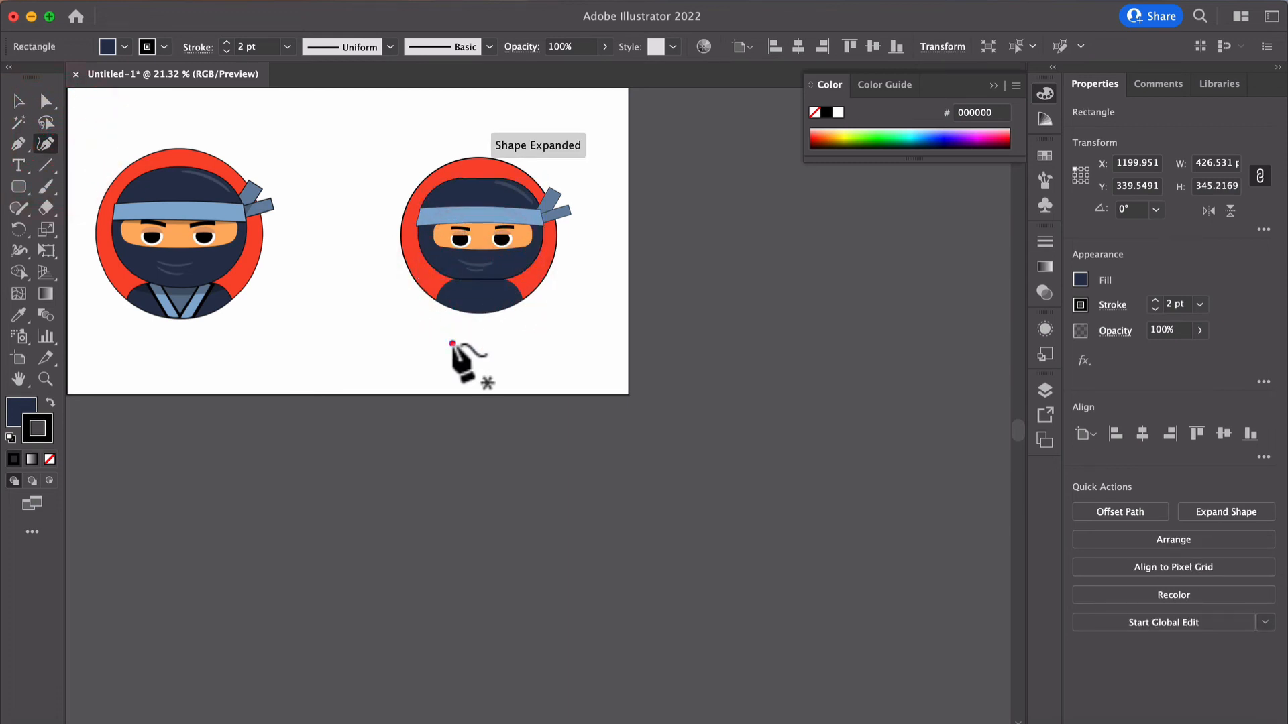
{"action": "left_click", "coordinate": [453, 343]}
{"action": "left_click", "coordinate": [18, 100]}
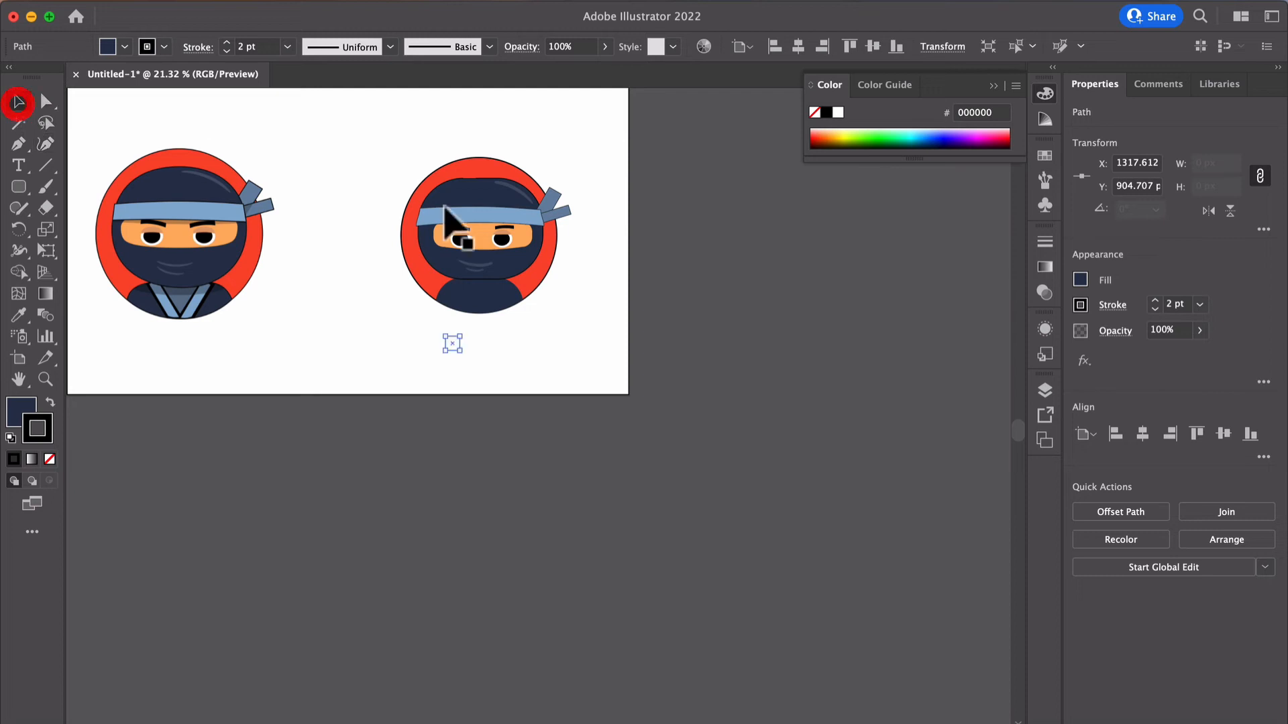
{"action": "left_click", "coordinate": [442, 265]}
{"action": "left_click_drag", "start_coordinate": [481, 280], "coordinate": [483, 290]}
{"action": "left_click", "coordinate": [443, 331]}
Step: Draw a thin horizontal rectangle about 165 by 29 px across the lower part of the body for the collar strip
{"action": "scroll", "coordinate": [454, 351], "scroll_direction": "up", "scroll_amount": 3}
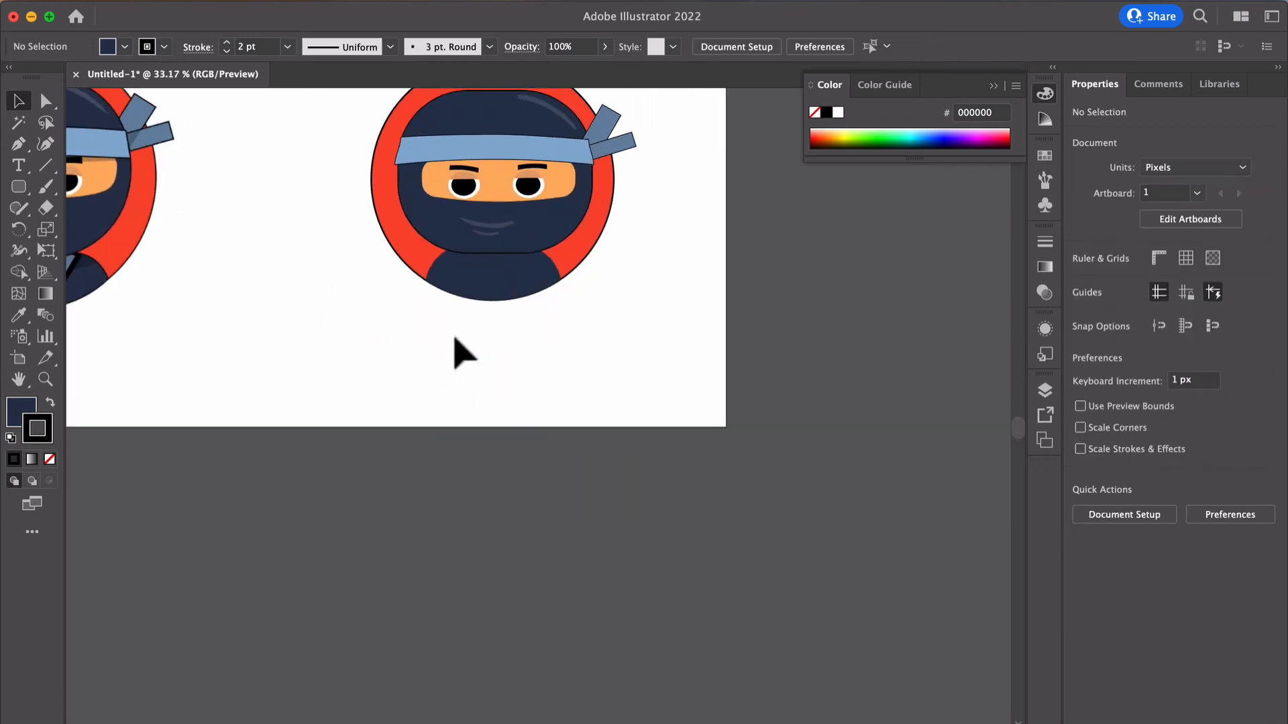
{"action": "scroll", "coordinate": [454, 350], "scroll_direction": "left", "scroll_amount": 5}
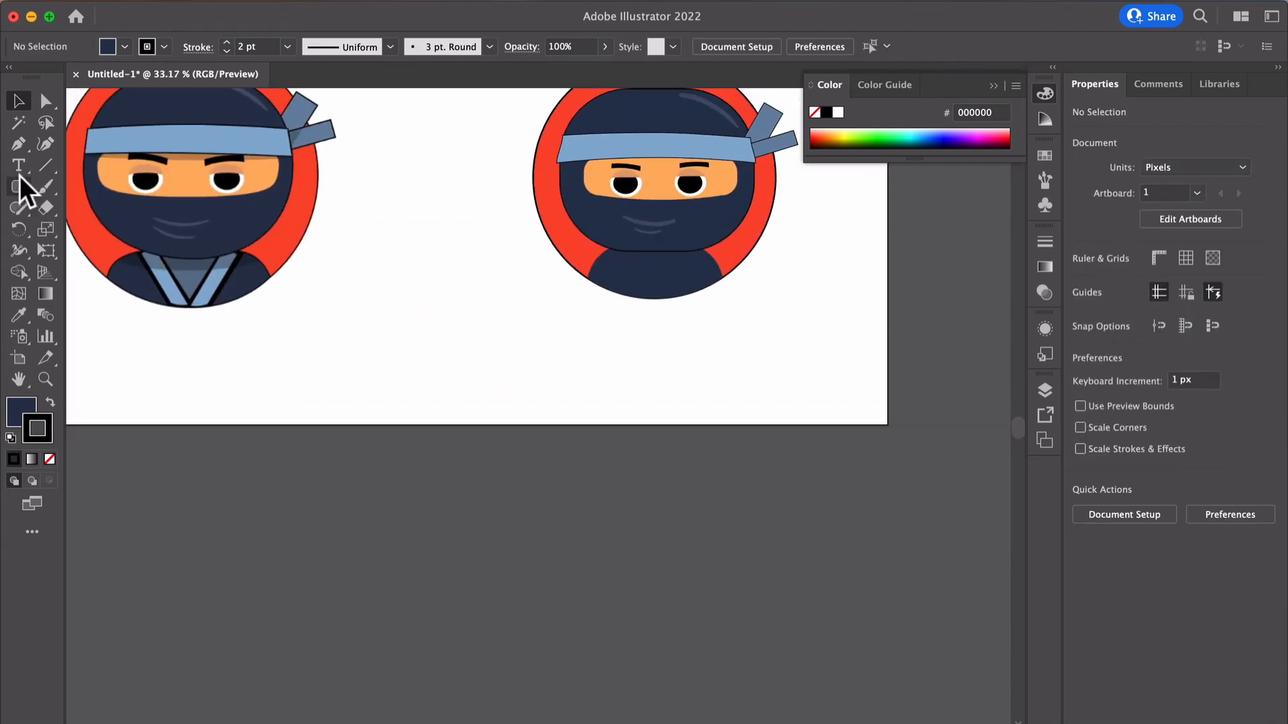
{"action": "left_click_drag", "start_coordinate": [20, 190], "coordinate": [60, 185]}
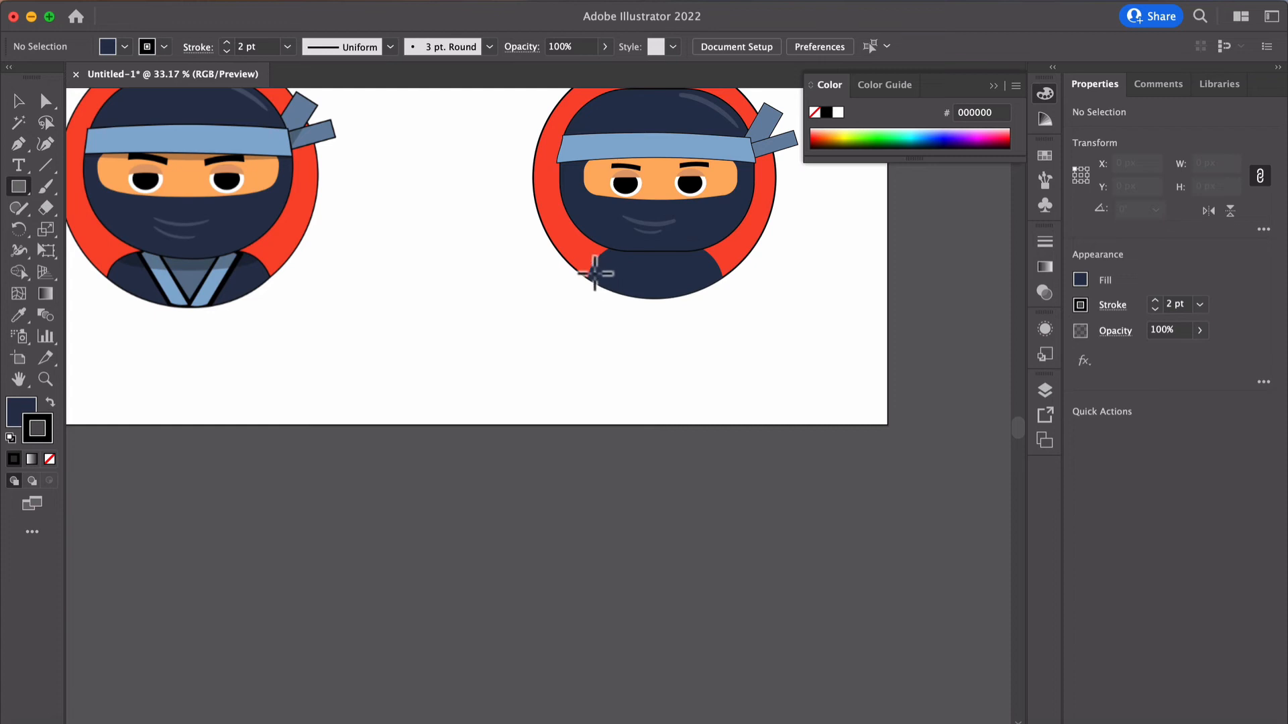
{"action": "left_click_drag", "start_coordinate": [595, 273], "coordinate": [687, 288]}
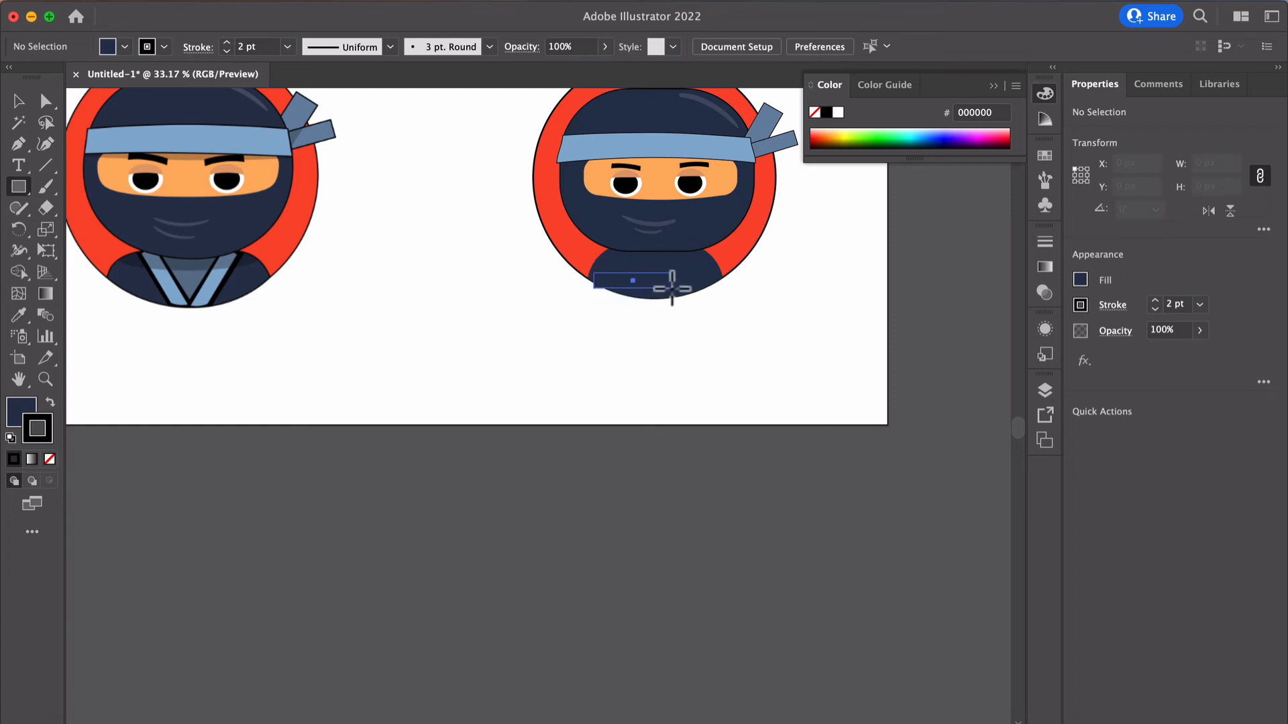
{"action": "left_click_drag", "start_coordinate": [670, 285], "coordinate": [669, 286]}
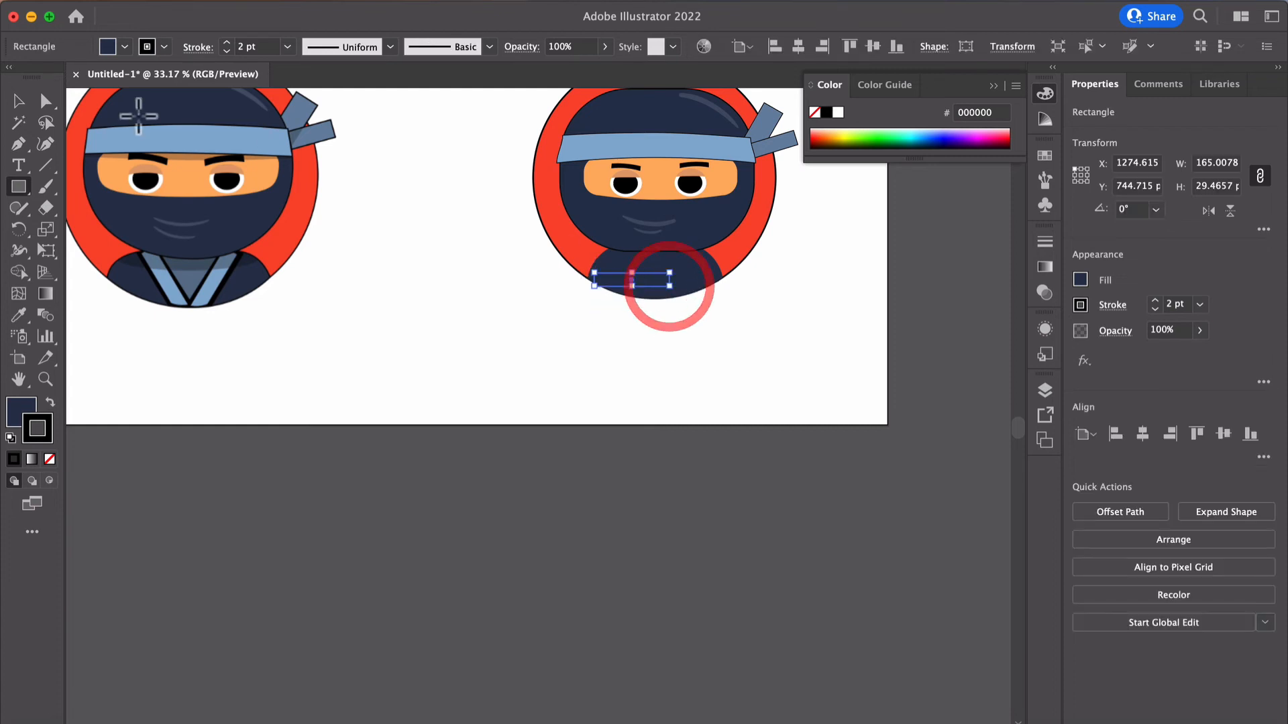
Step: Rotate the collar strip to about 305° and position it diagonally from beneath the chin to the body's lower edge
{"action": "left_click", "coordinate": [18, 101]}
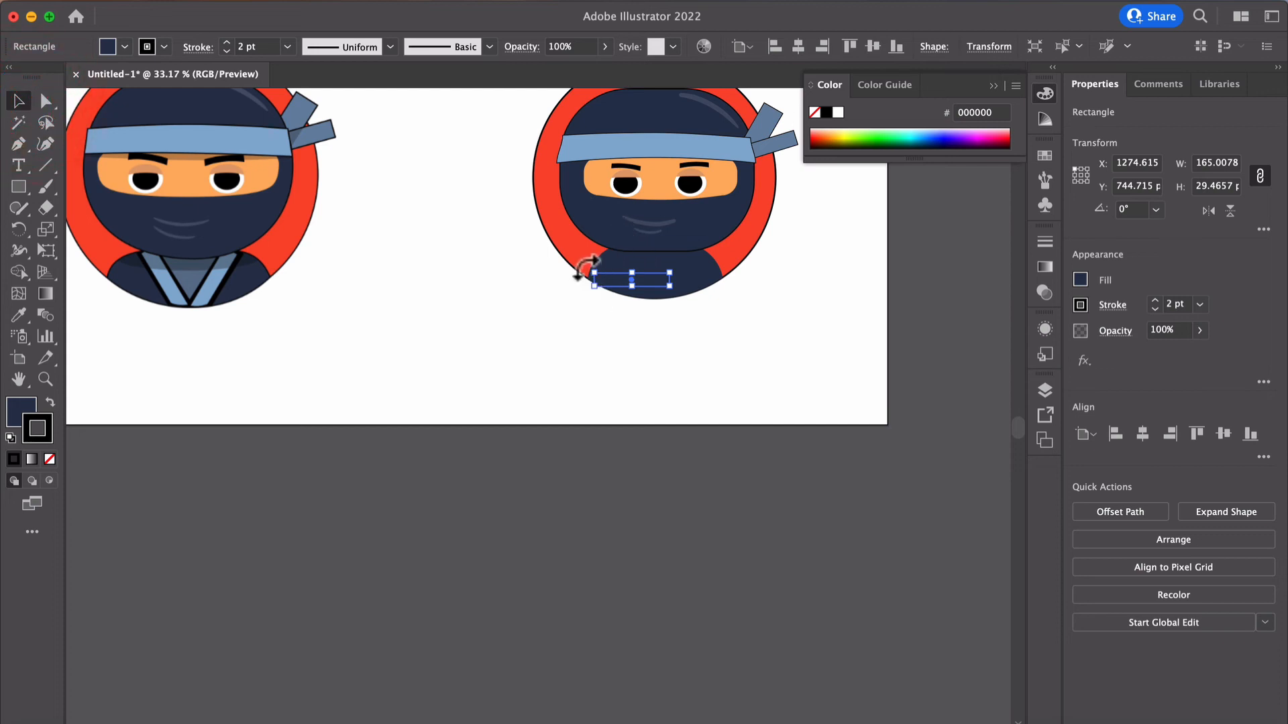
{"action": "left_click_drag", "start_coordinate": [586, 265], "coordinate": [609, 242]}
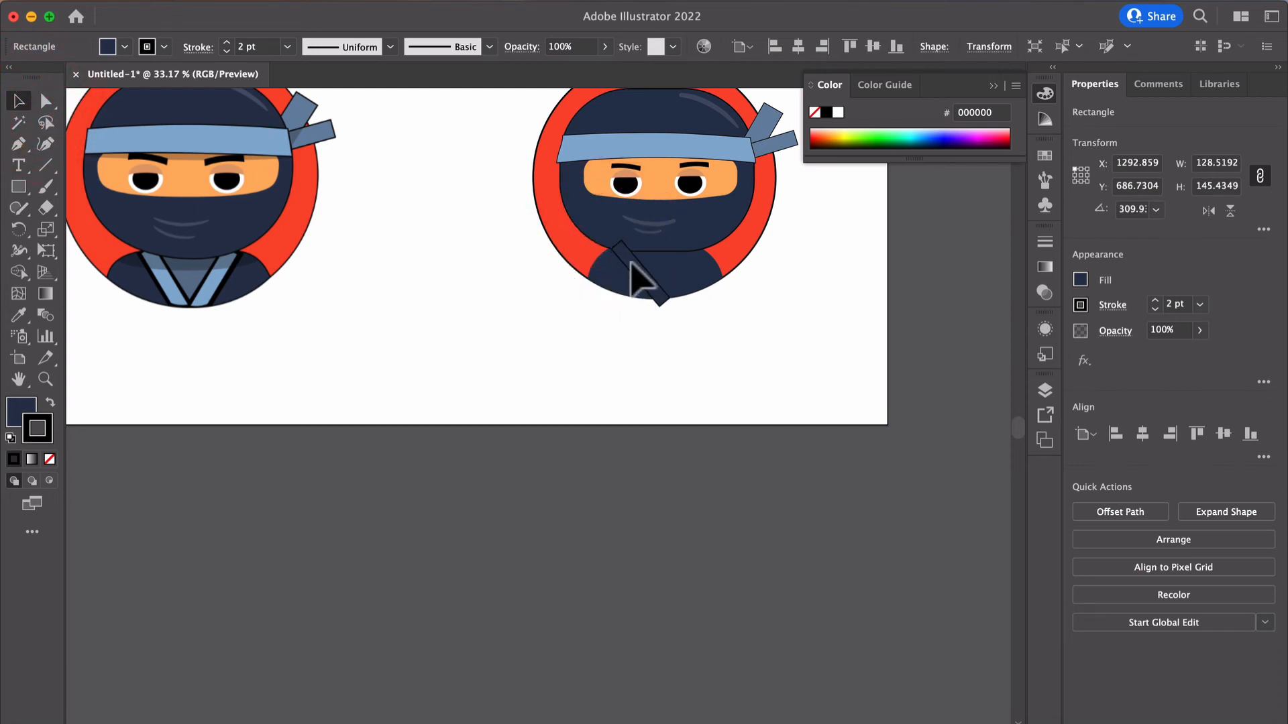
{"action": "left_click", "coordinate": [629, 267]}
{"action": "left_click_drag", "start_coordinate": [669, 299], "coordinate": [667, 299]}
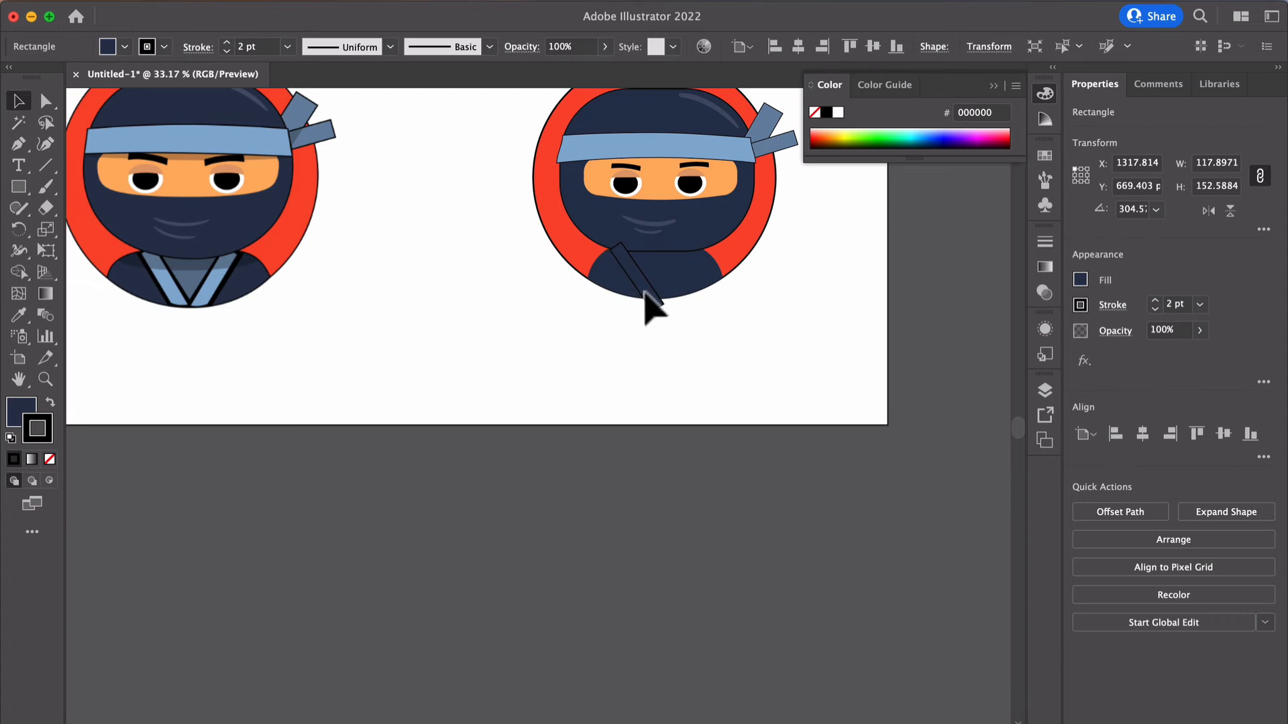
{"action": "left_click_drag", "start_coordinate": [643, 293], "coordinate": [647, 298]}
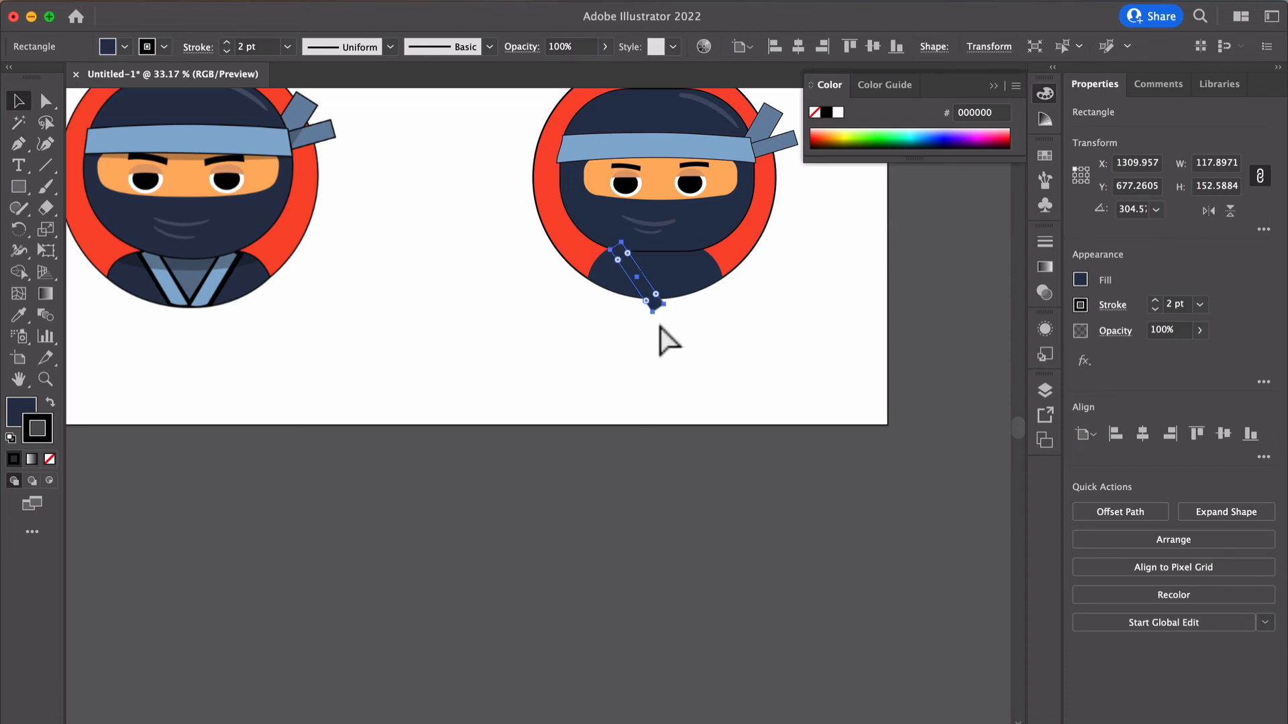
Step: Fill the collar strip with the slate blue sampled from the reference collar and give it a 5 pt black stroke
{"action": "left_click", "coordinate": [18, 315]}
{"action": "left_click", "coordinate": [144, 262]}
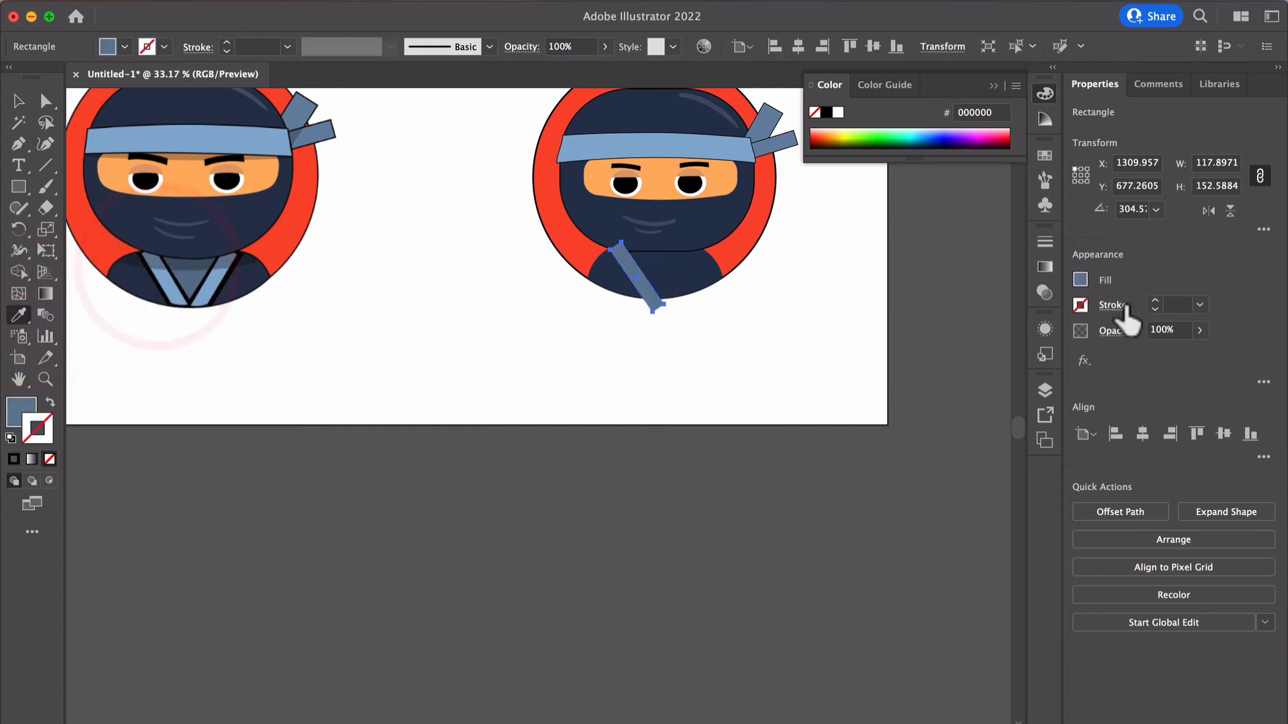
{"action": "left_click", "coordinate": [1154, 301]}
{"action": "left_click", "coordinate": [1154, 302]}
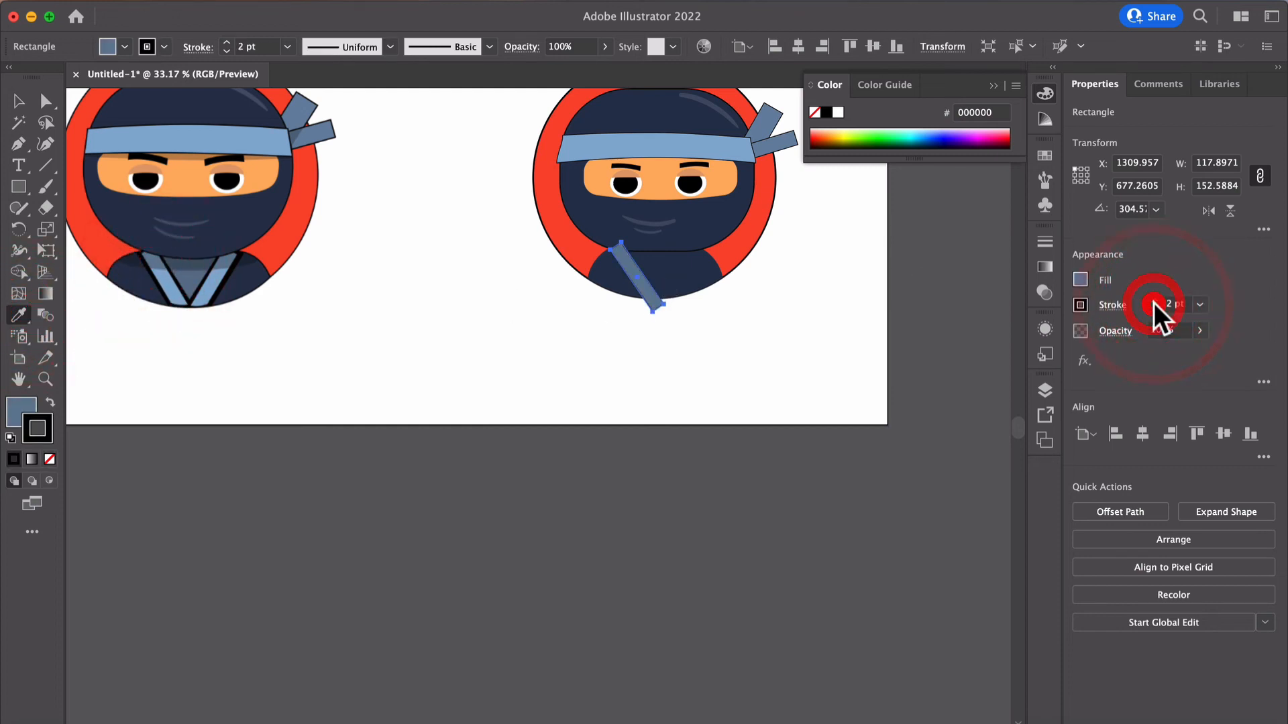
{"action": "left_click", "coordinate": [1153, 302]}
{"action": "left_click", "coordinate": [1154, 302]}
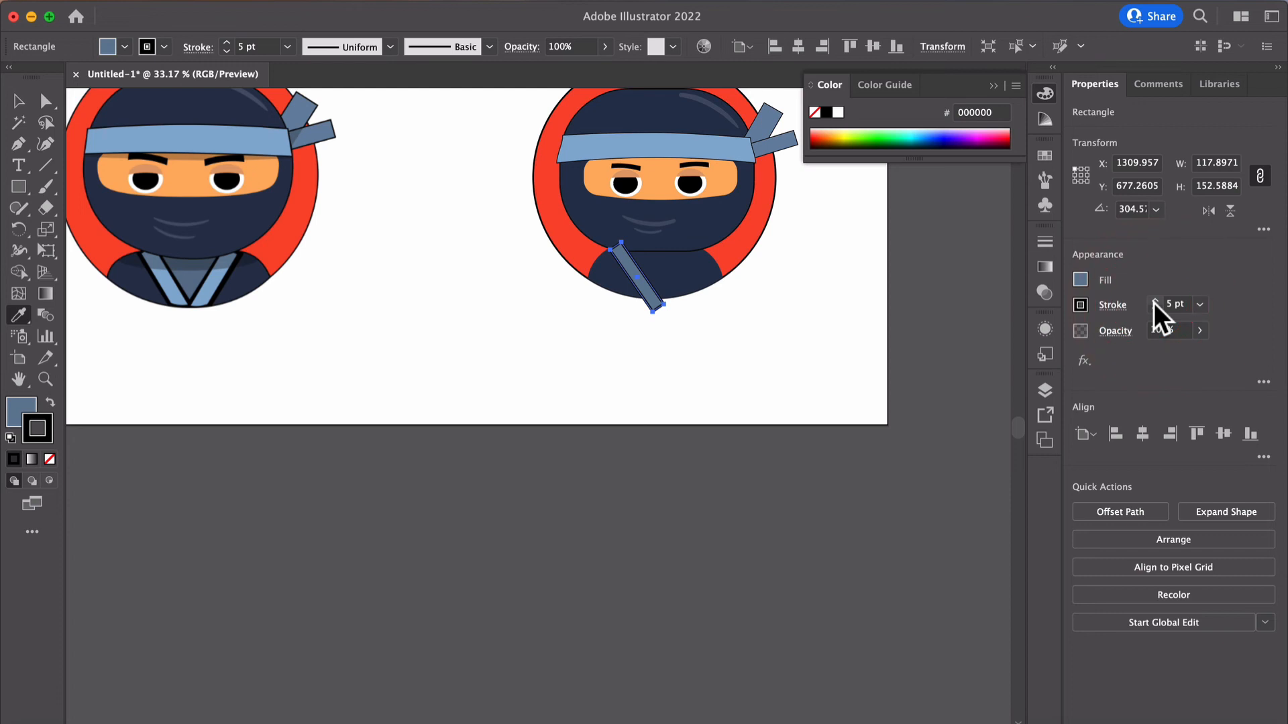
Step: Reflect the duplicate collar strip across the vertical axis and move it sideways so the two strips form a V
{"action": "left_click", "coordinate": [19, 101]}
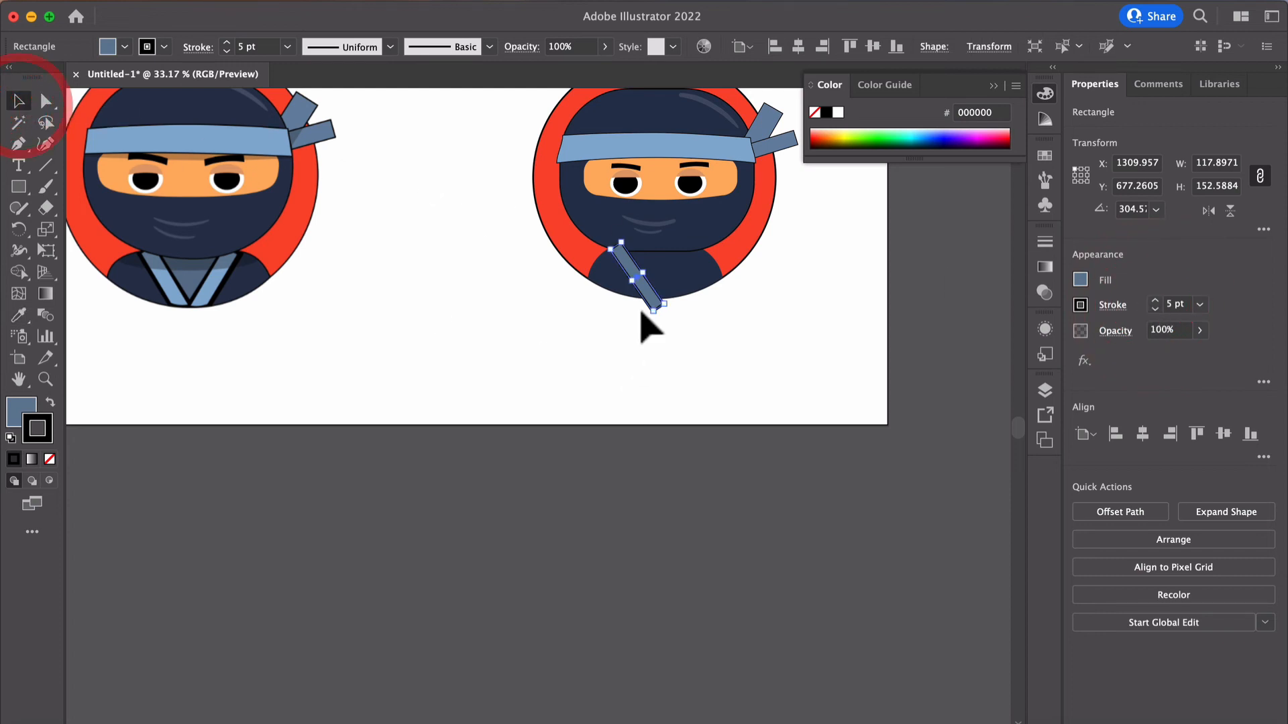
{"action": "right_click", "coordinate": [625, 260]}
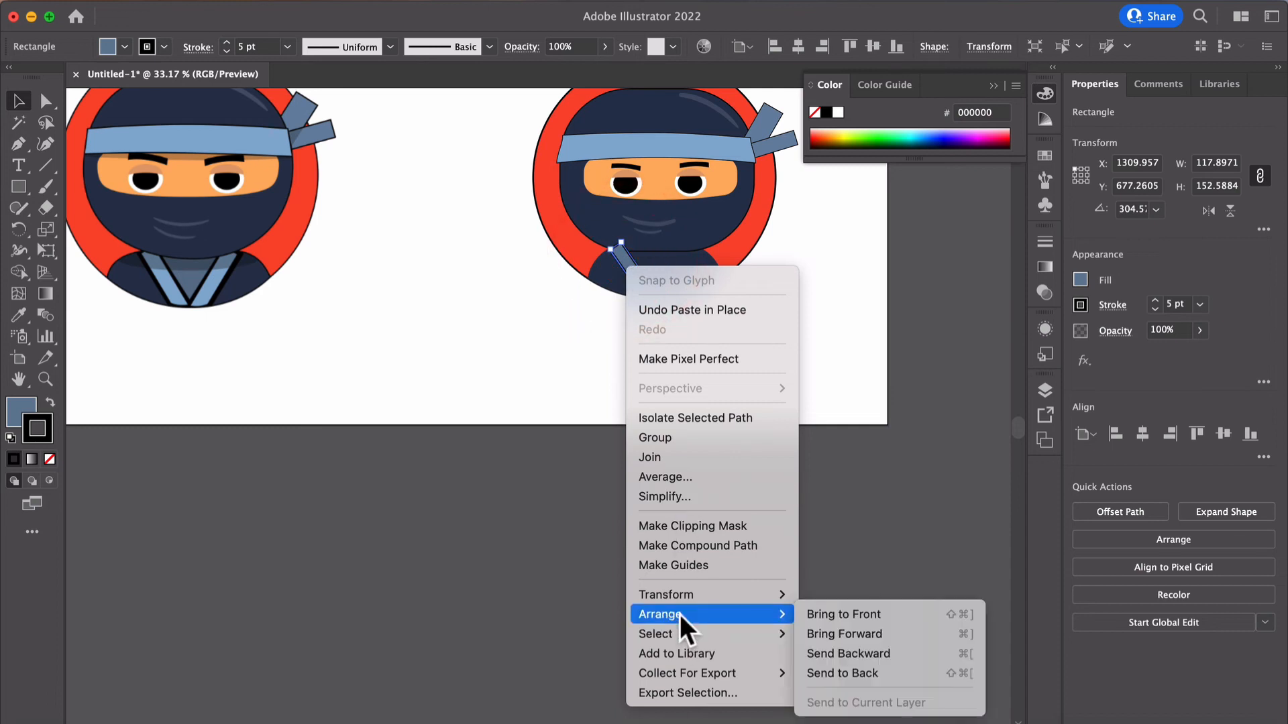
{"action": "mouse_move", "coordinate": [681, 595]}
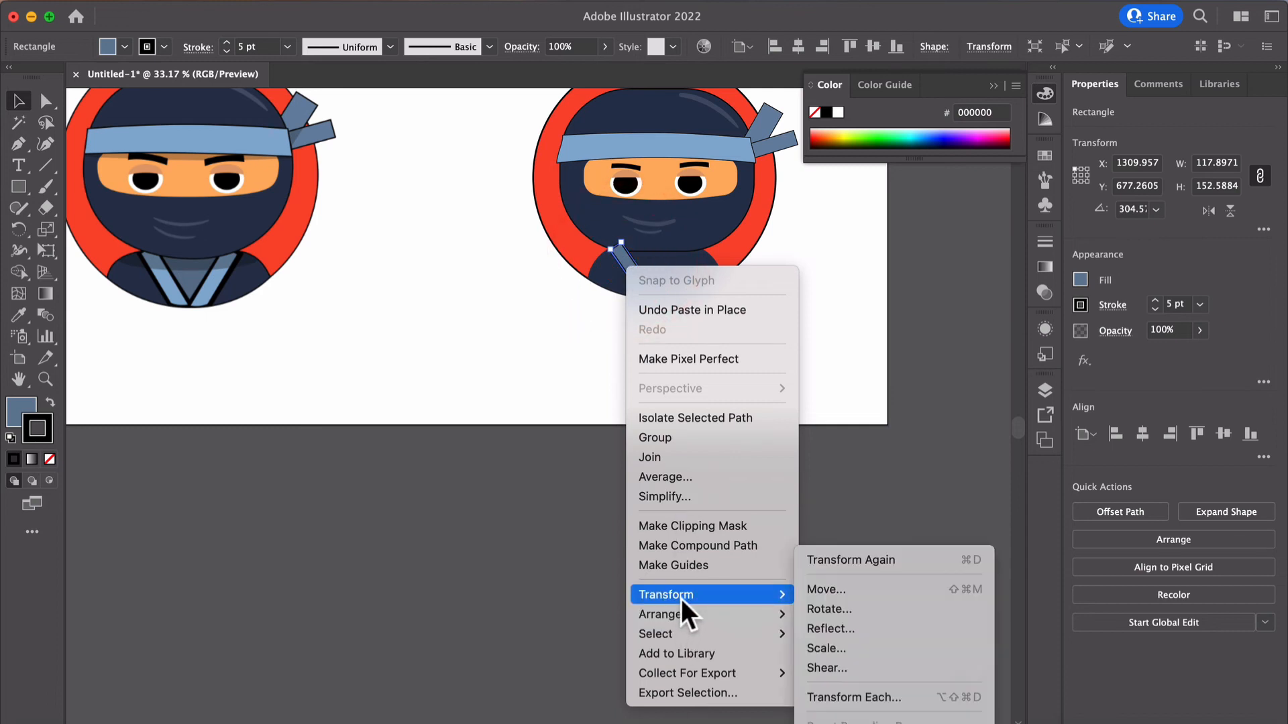
{"action": "left_click", "coordinate": [837, 631]}
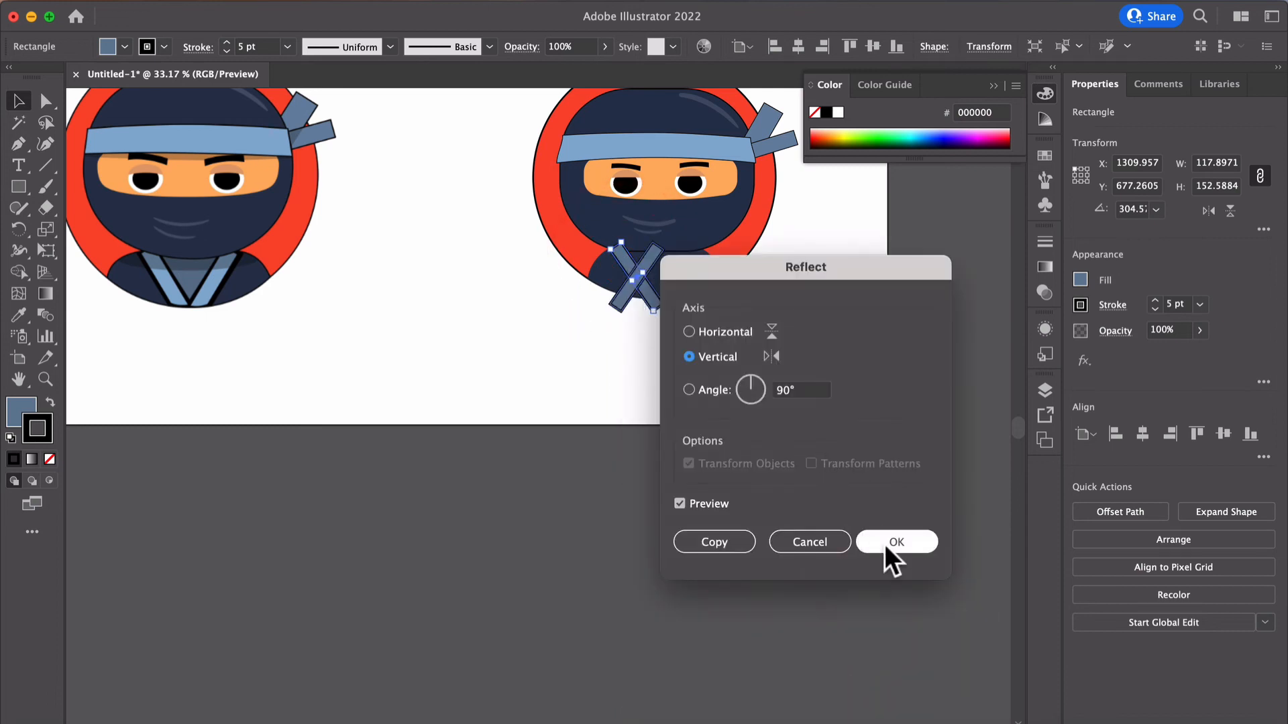
{"action": "left_click", "coordinate": [884, 545]}
{"action": "left_click_drag", "start_coordinate": [629, 306], "coordinate": [664, 302]}
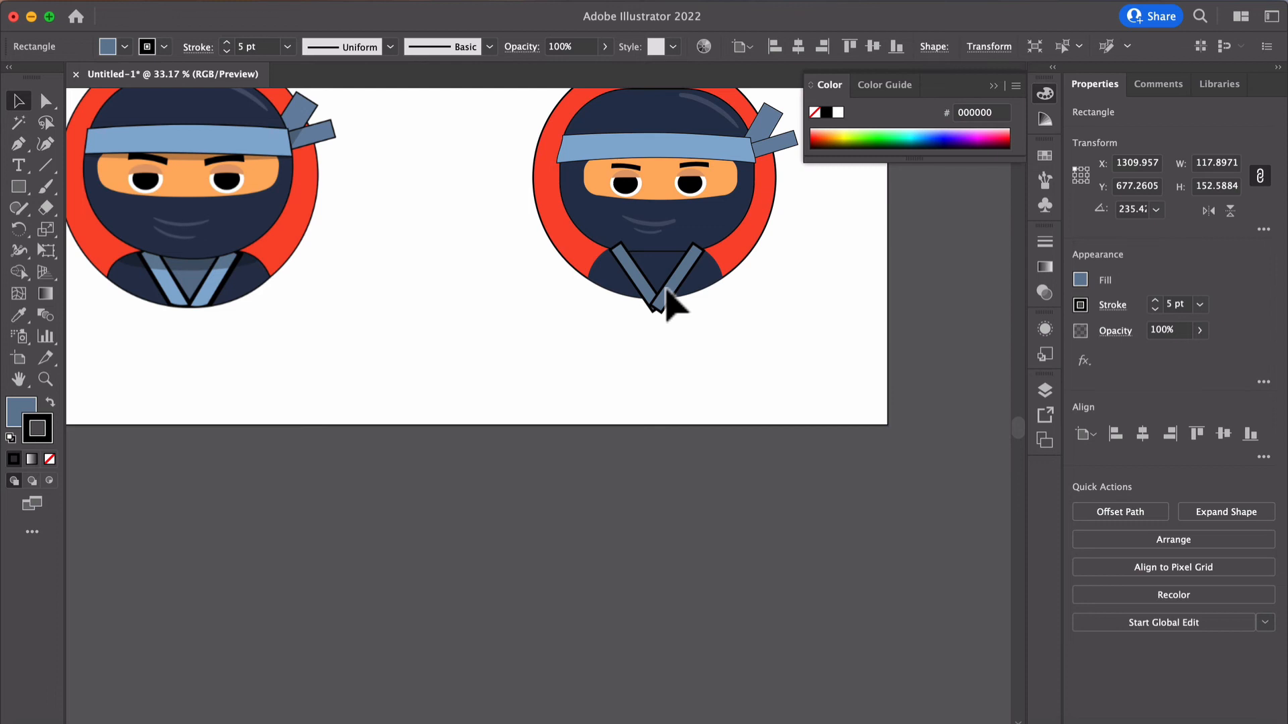
Step: Select both collar strips and send them behind the head while keeping them in front of the body
{"action": "left_click", "coordinate": [667, 290]}
{"action": "left_click", "coordinate": [635, 273], "text": "shift"}
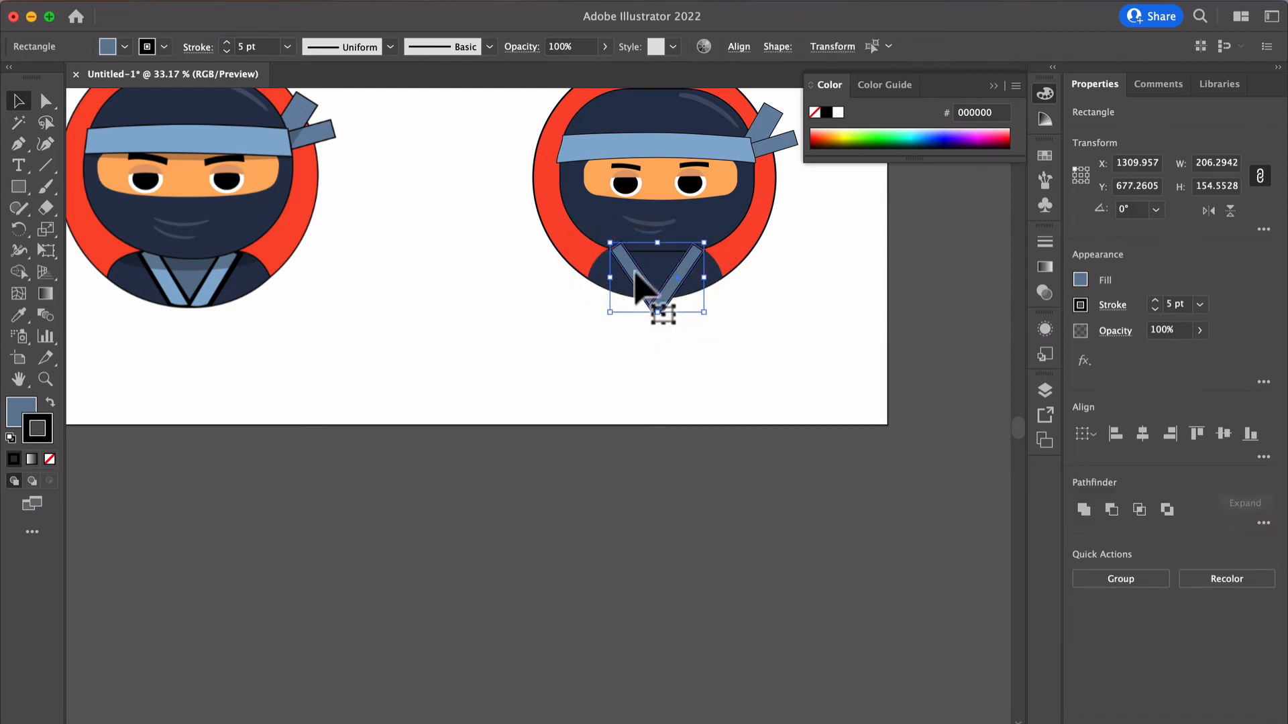
{"action": "key", "text": "super"}
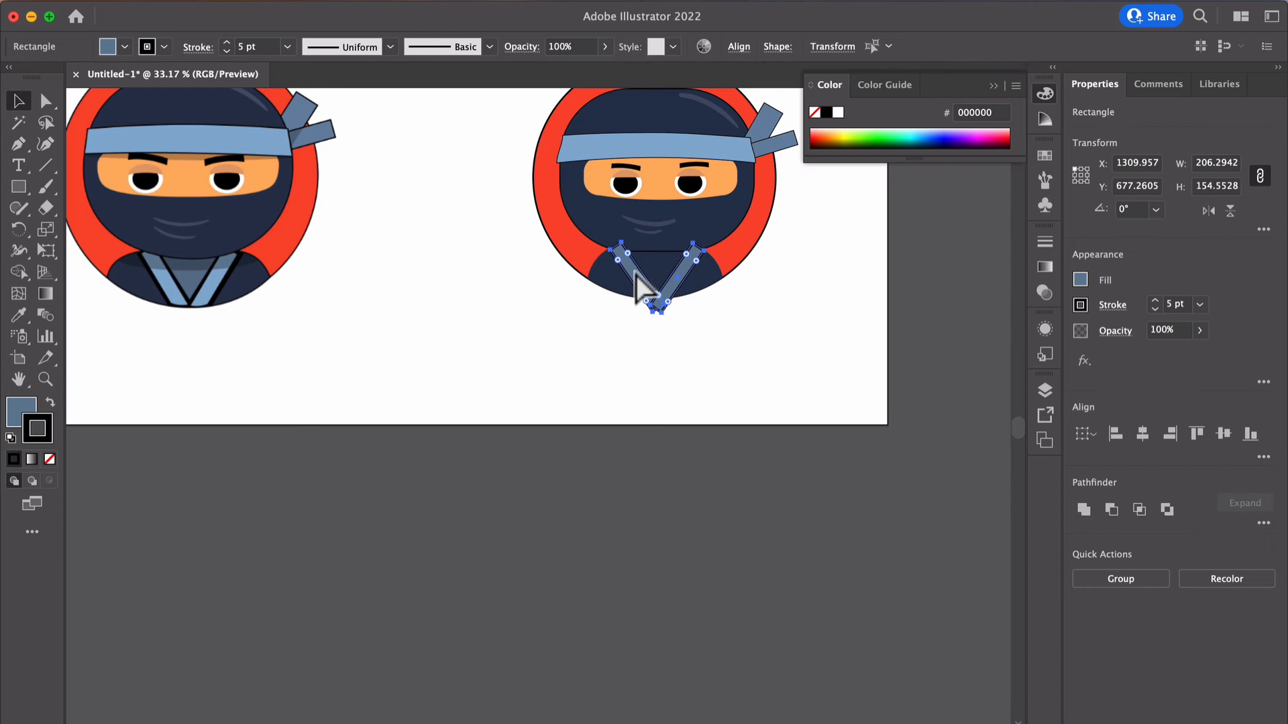
{"action": "key", "text": "super"}
{"action": "key", "text": "super+shift"}
{"action": "key", "text": "super+["}
{"action": "key", "text": "super+["}
{"action": "key", "text": "super+]"}
{"action": "left_click", "coordinate": [589, 333]}
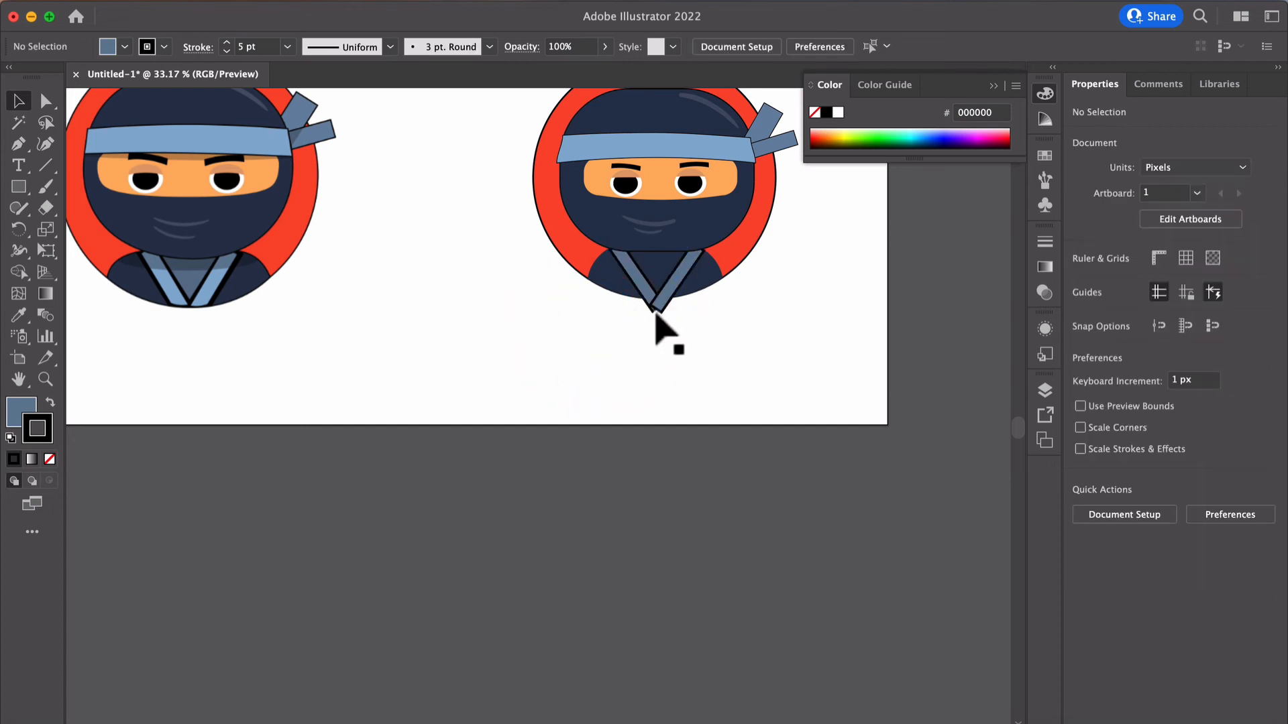
Step: Duplicate the red badge circle in place and send the copy backward until it lies just beneath the mirrored collar strip
{"action": "left_click", "coordinate": [628, 268]}
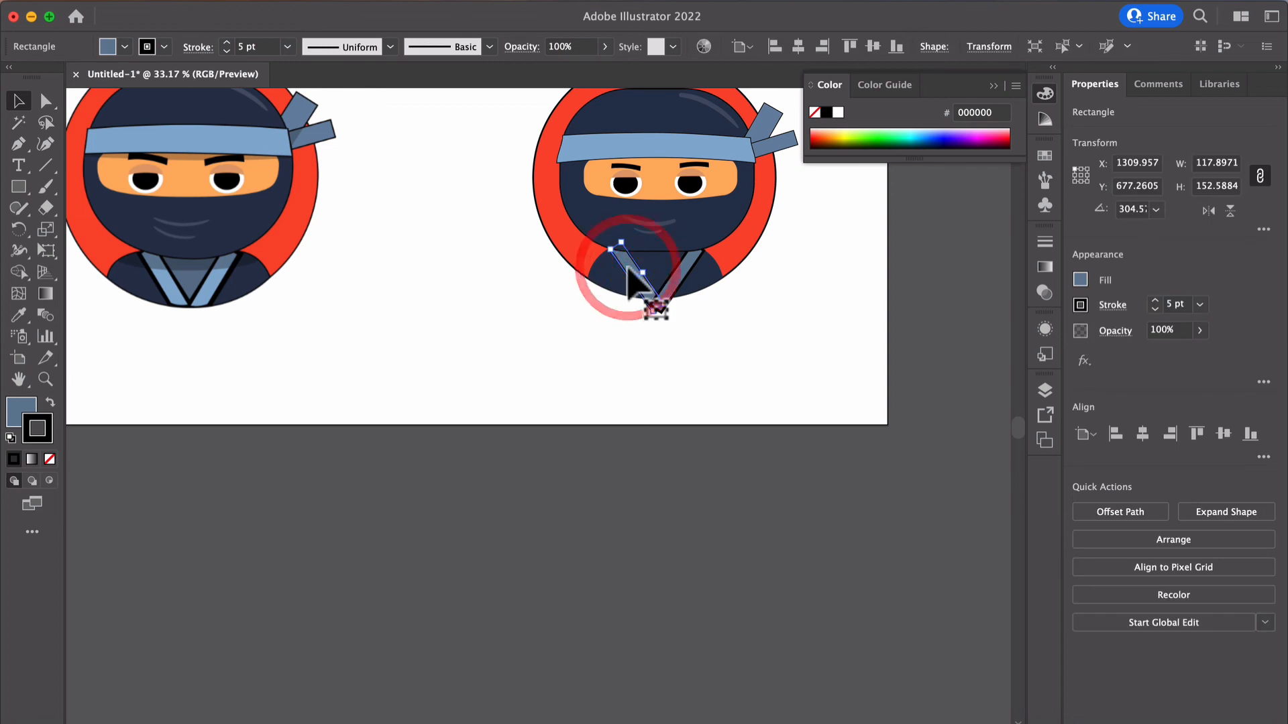
{"action": "left_click", "coordinate": [551, 231]}
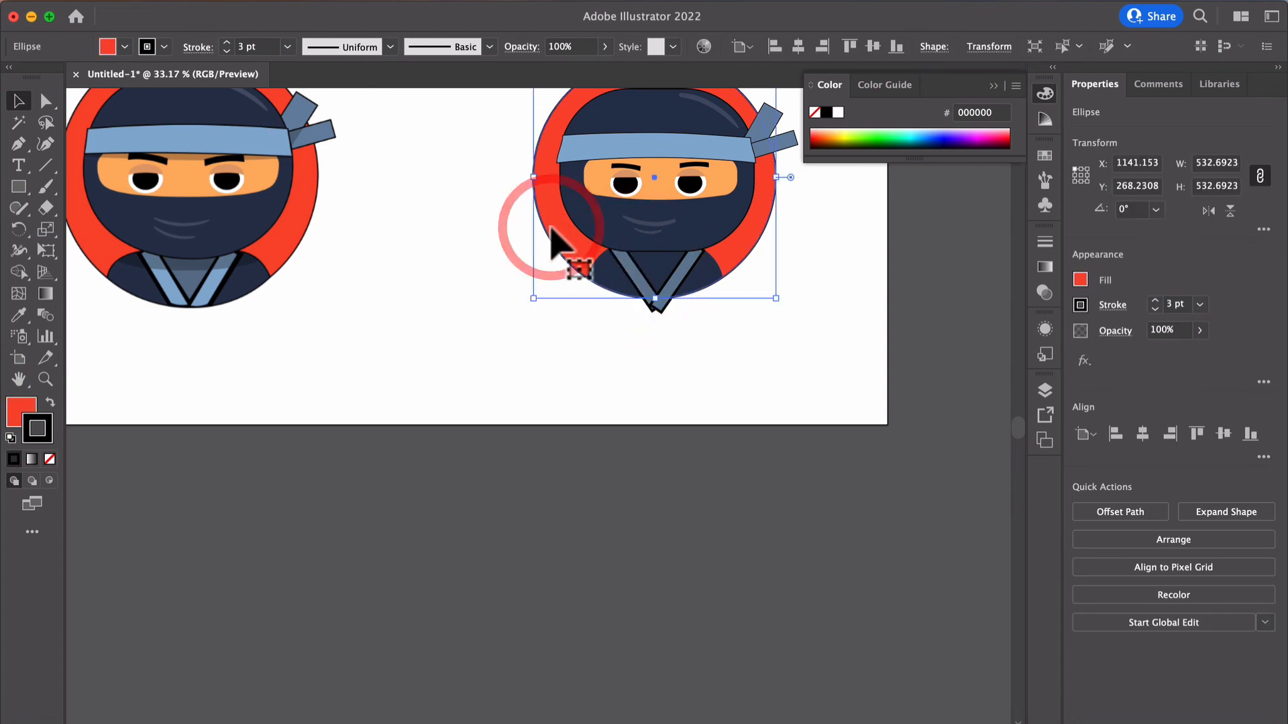
{"action": "key", "text": "super+c"}
{"action": "key", "text": "super+f"}
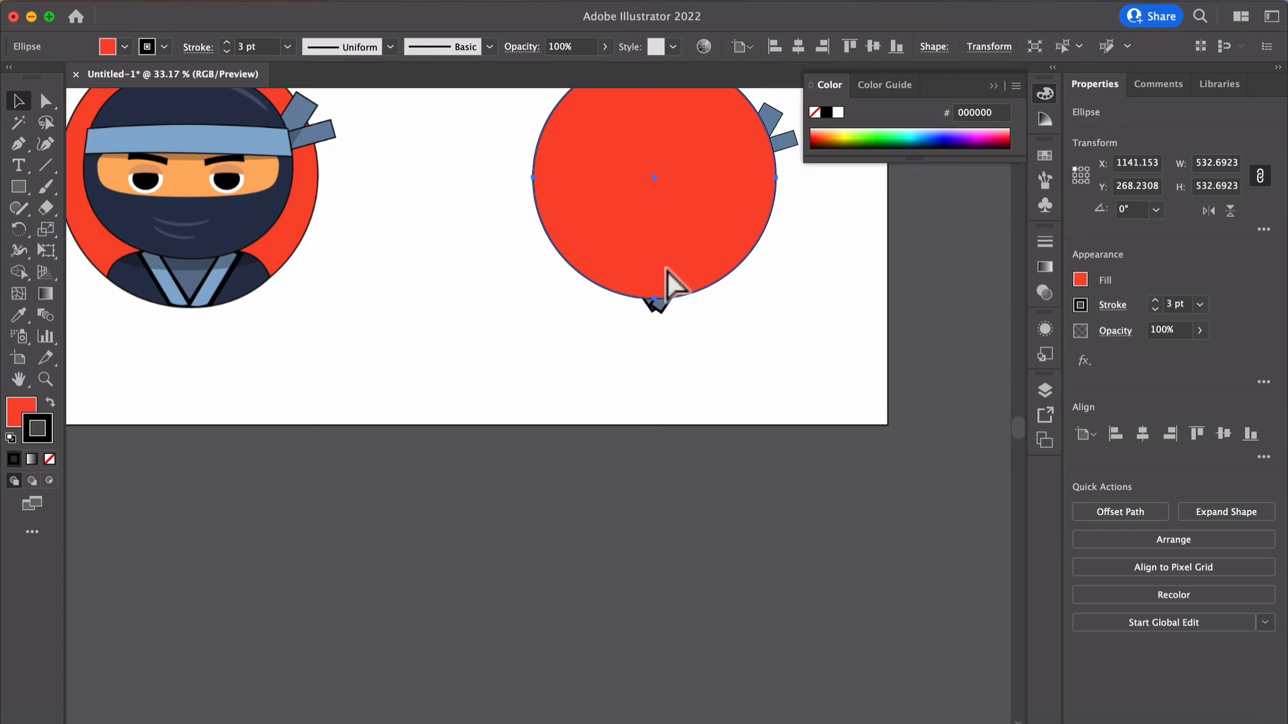
{"action": "key", "text": "super+bracketleft"}
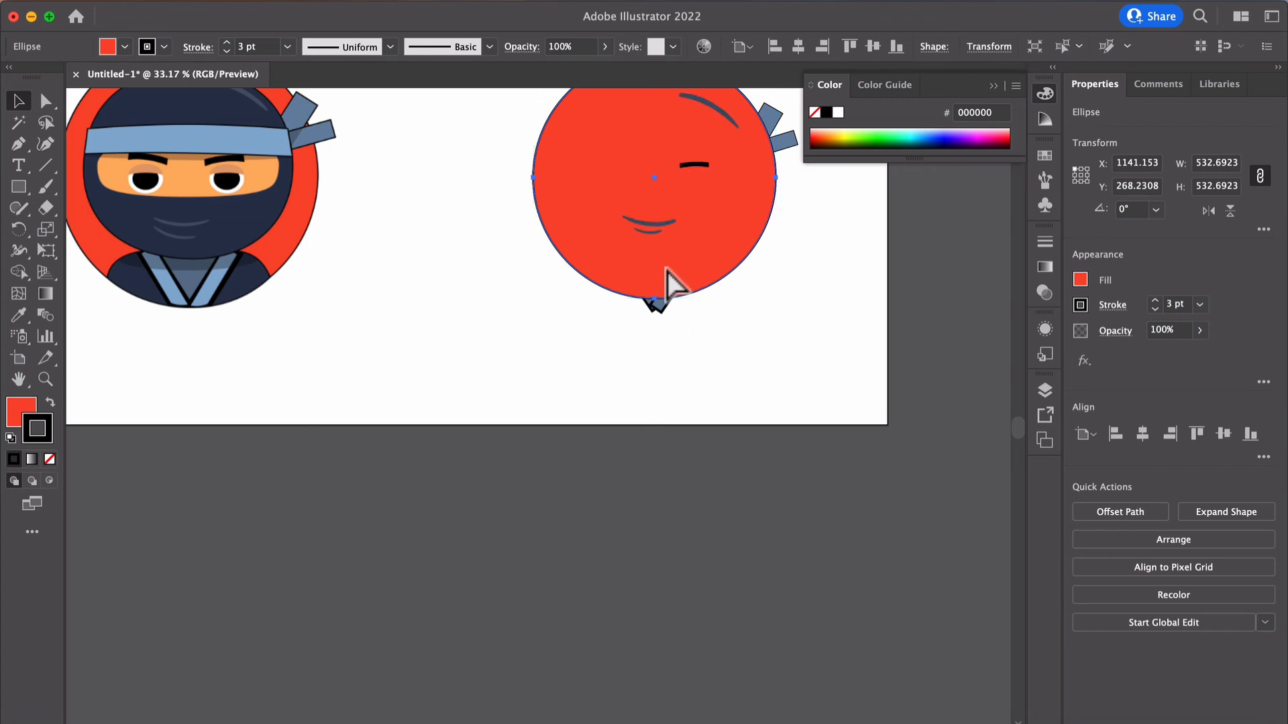
{"action": "key", "text": "super+bracketleft"}
{"action": "key", "text": "super+bracketleft"}
{"action": "key", "text": "super+bracketleft"}
{"action": "key", "text": "super+bracketleft"}
{"action": "key", "text": "super+bracketleft"}
{"action": "key", "text": "super+bracketleft"}
{"action": "key", "text": "super+bracketleft"}
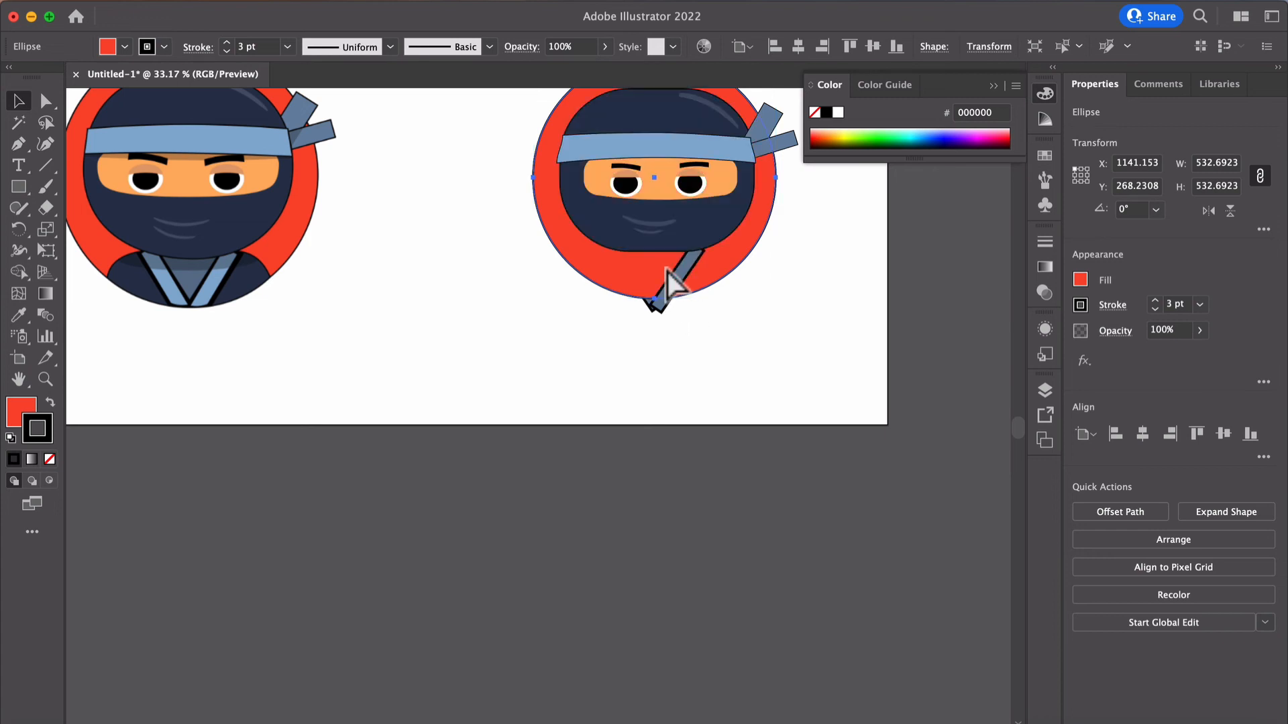
Step: Intersect the circle copy with the original collar strip to trim its overhanging lower end to the badge outline
{"action": "left_click", "coordinate": [634, 278], "text": "shift"}
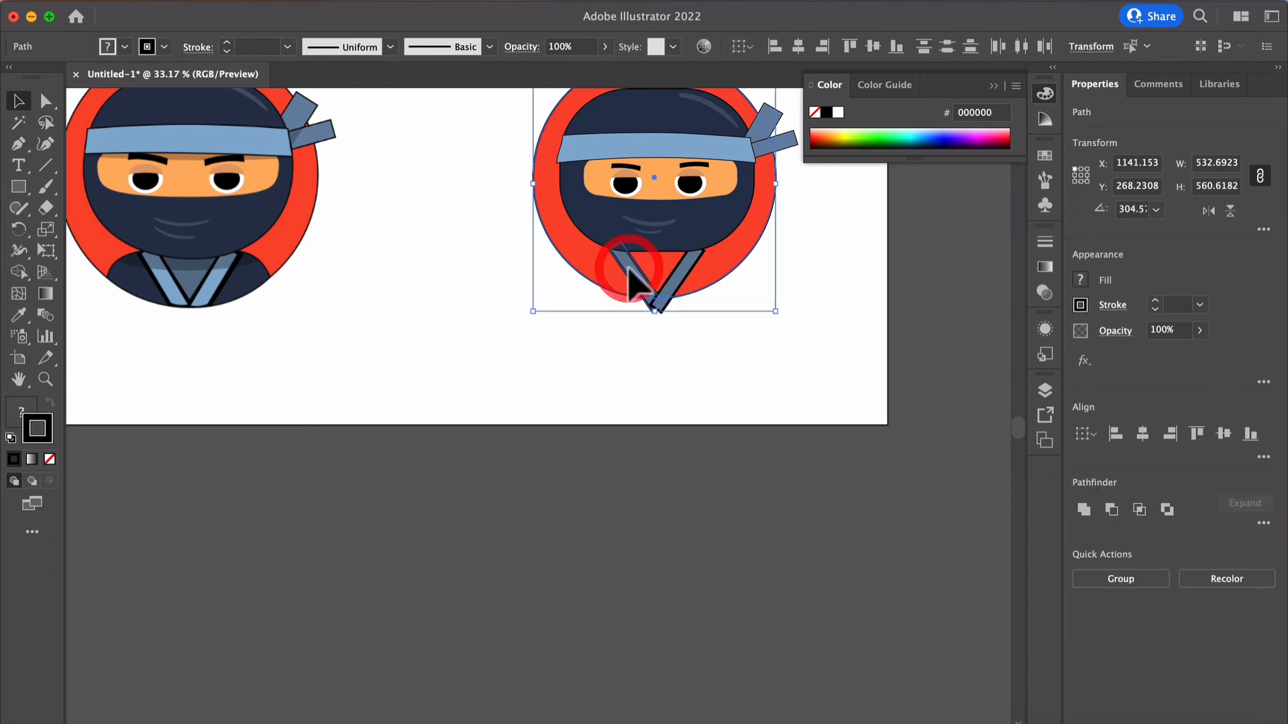
{"action": "left_click", "coordinate": [1138, 509]}
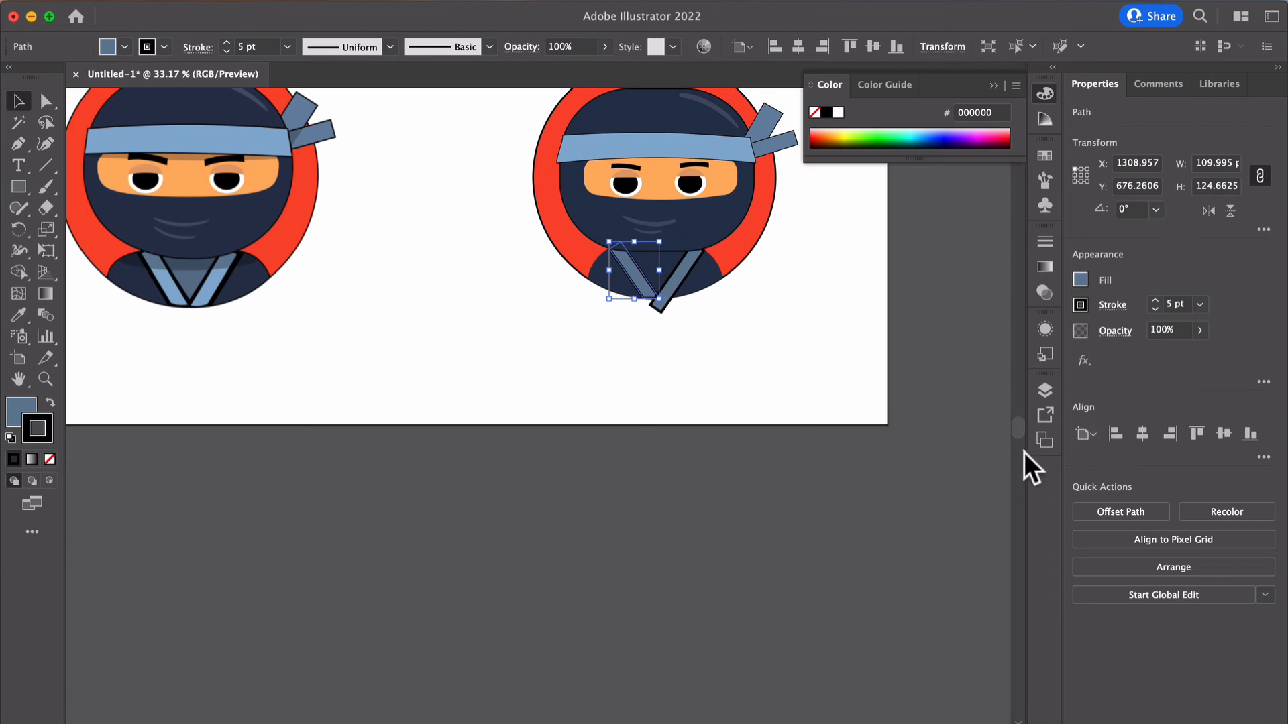
{"action": "left_click", "coordinate": [476, 340]}
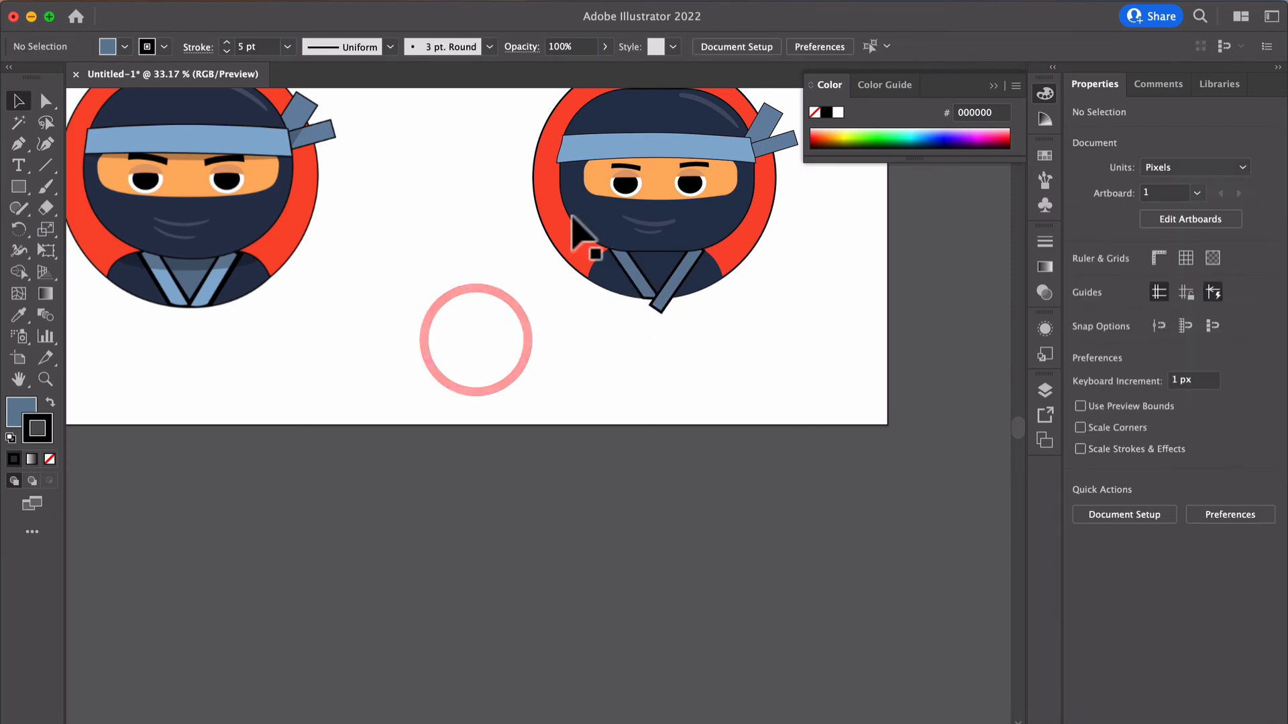
Step: Place another copy of the red badge circle in front and send it backward until it lies beneath both collar strips
{"action": "left_click", "coordinate": [570, 267]}
{"action": "key", "text": "super+shift+bracketright"}
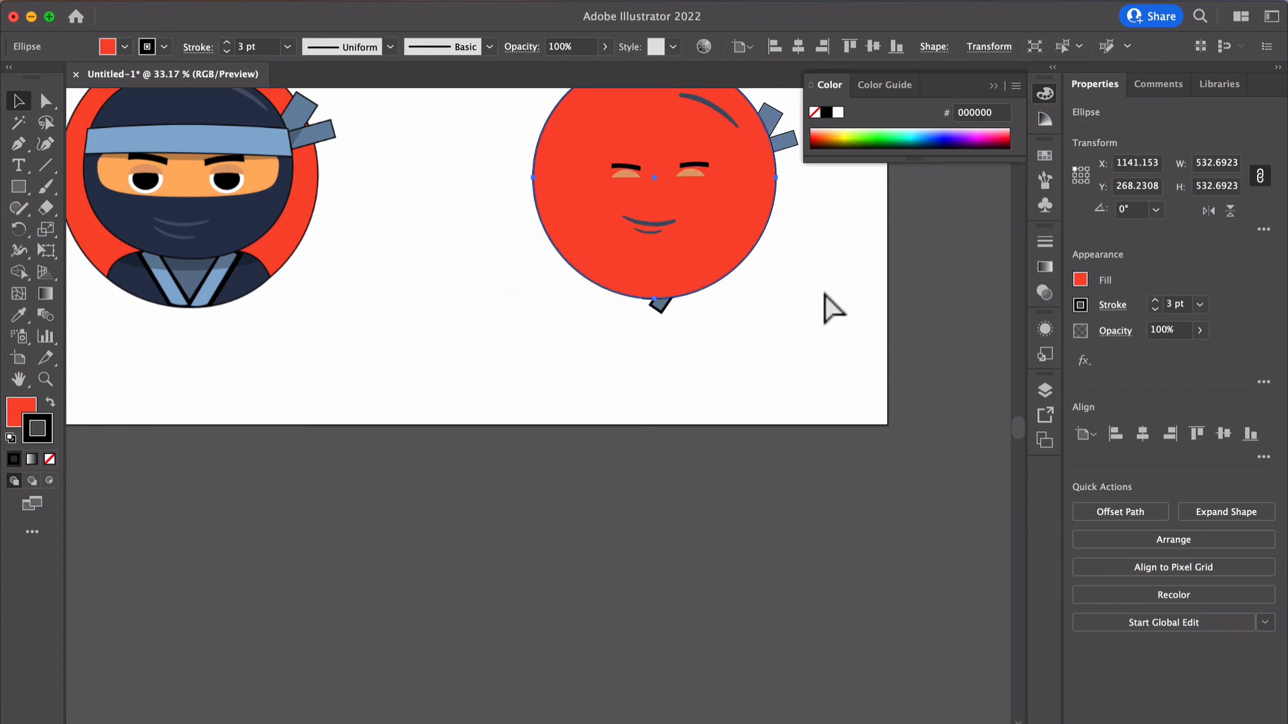
{"action": "key", "text": "super+bracketleft"}
{"action": "key", "text": "super+bracketleft"}
{"action": "key", "text": "super+bracketleft"}
{"action": "key", "text": "super+bracketleft"}
{"action": "key", "text": "super+bracketleft"}
{"action": "key", "text": "super+bracketleft"}
{"action": "key", "text": "super+bracketleft"}
{"action": "key", "text": "super+bracketleft"}
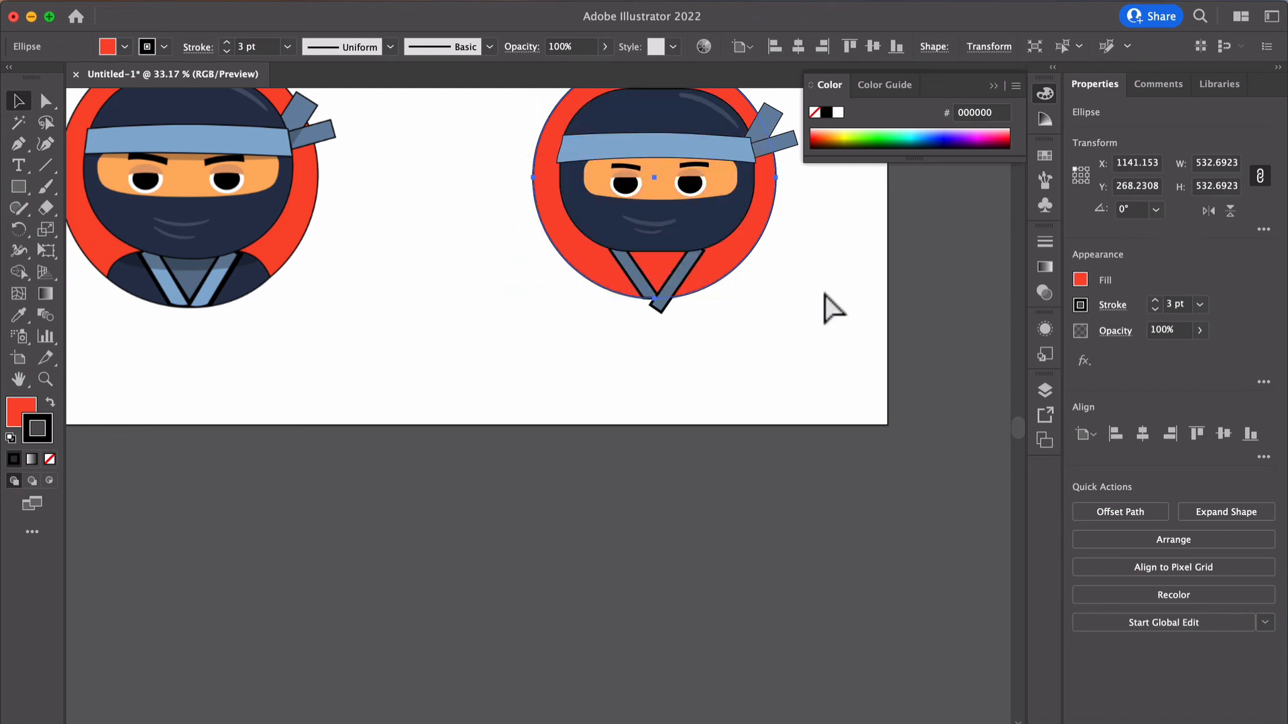
Step: Intersect the second circle copy with the mirrored collar strip so its lower end follows the badge outline
{"action": "left_click", "coordinate": [691, 278], "text": "shift"}
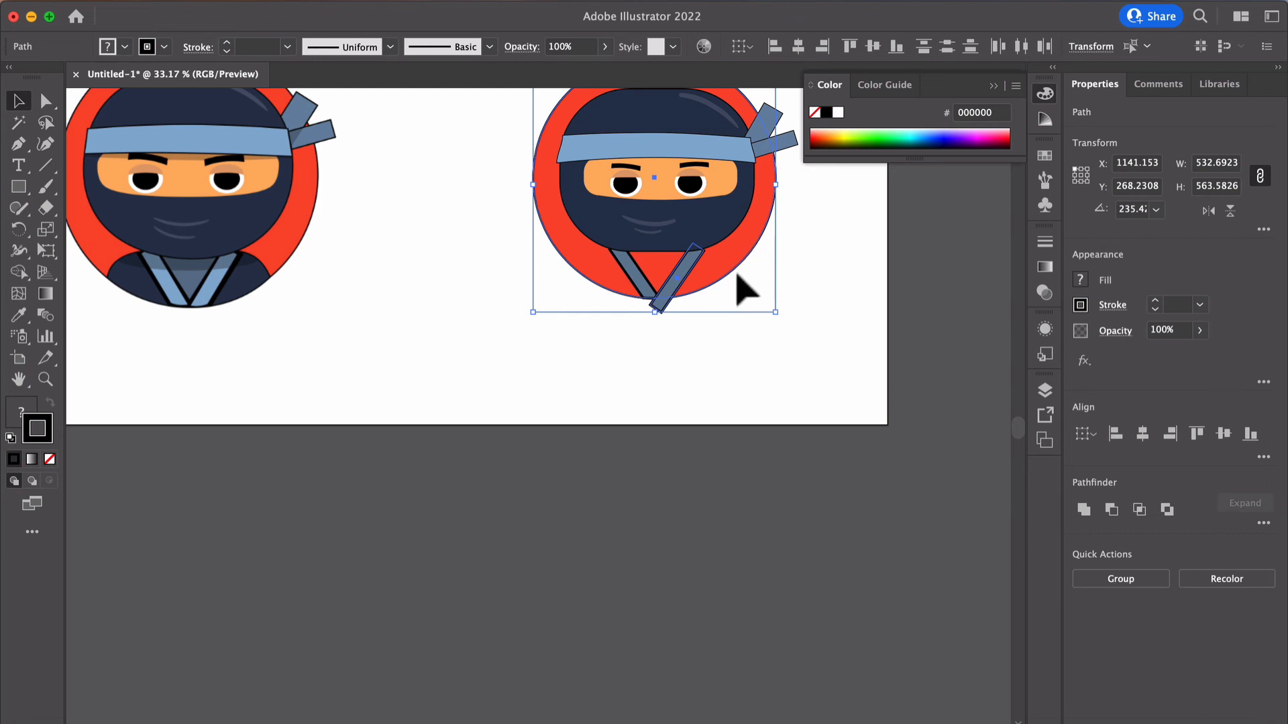
{"action": "left_click", "coordinate": [1140, 508]}
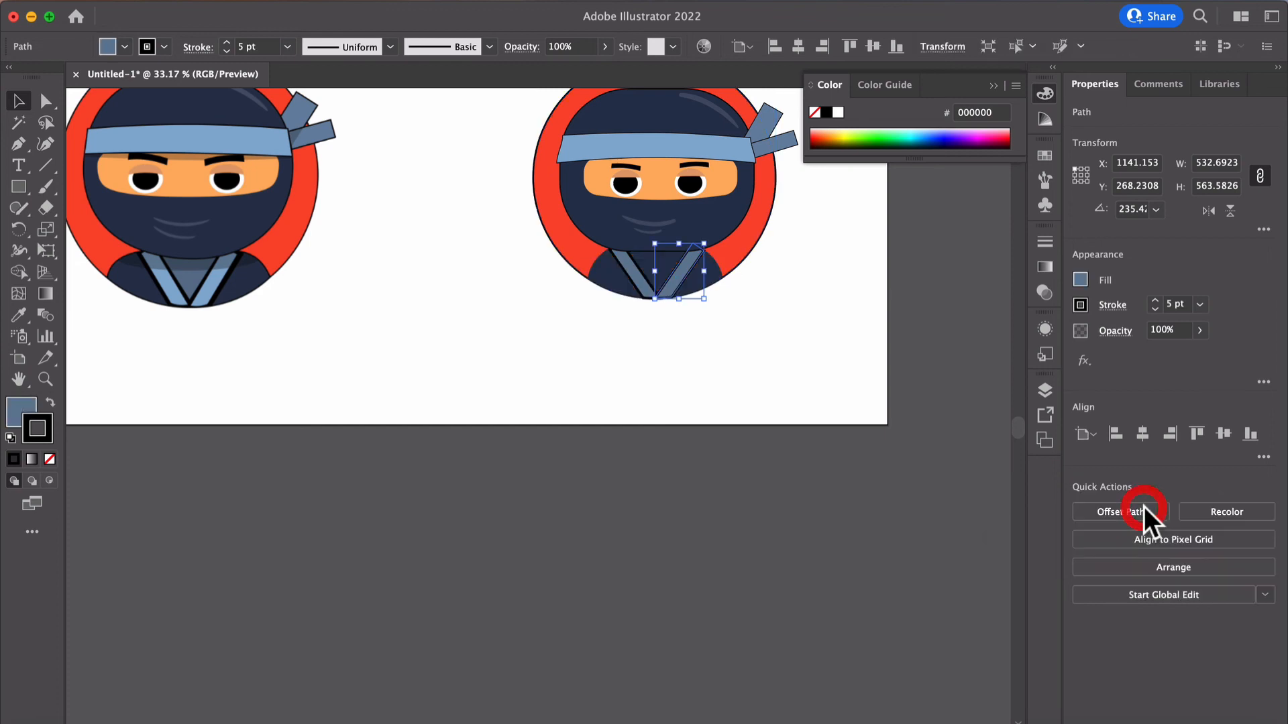
{"action": "left_click", "coordinate": [671, 336]}
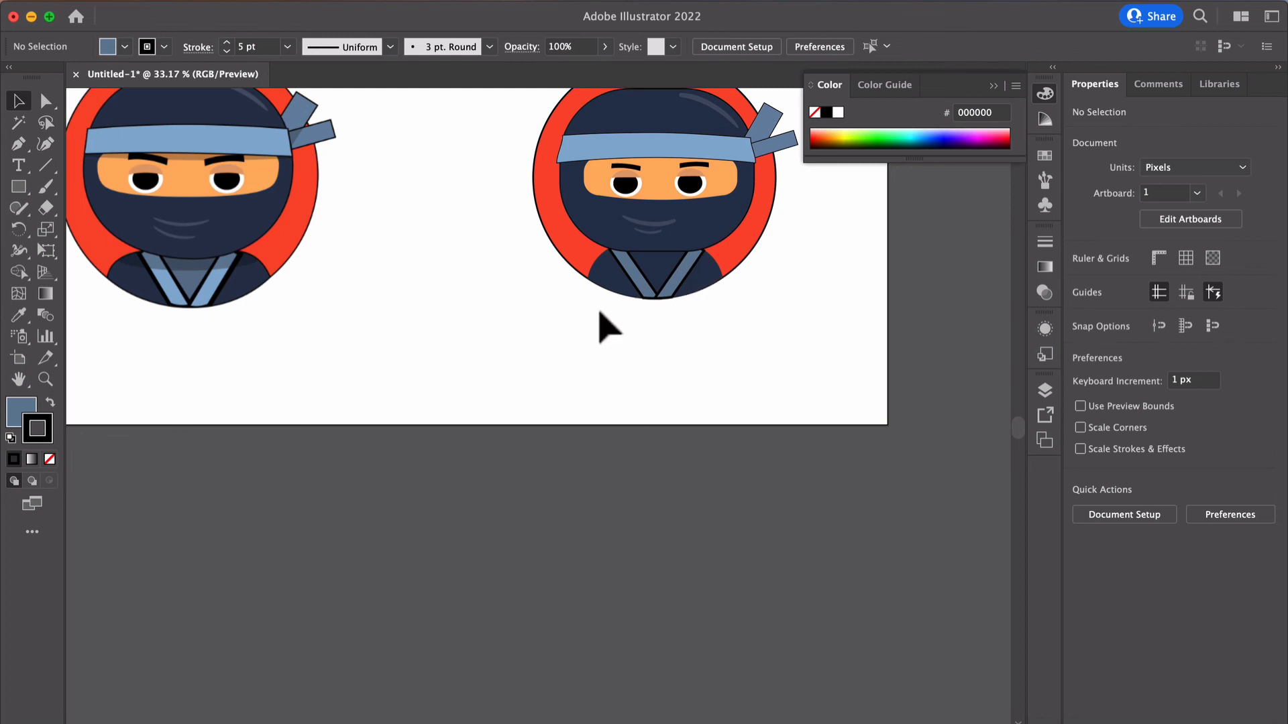
{"action": "left_click", "coordinate": [654, 275]}
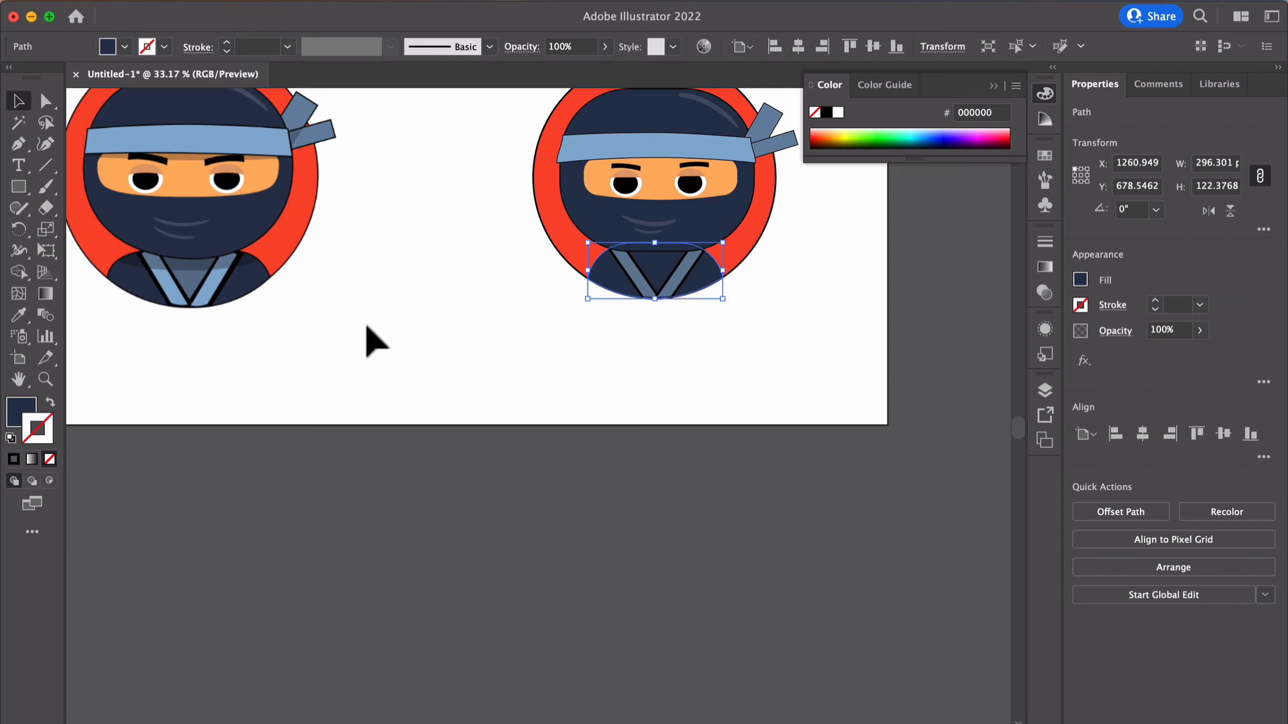
{"action": "left_click", "coordinate": [405, 346]}
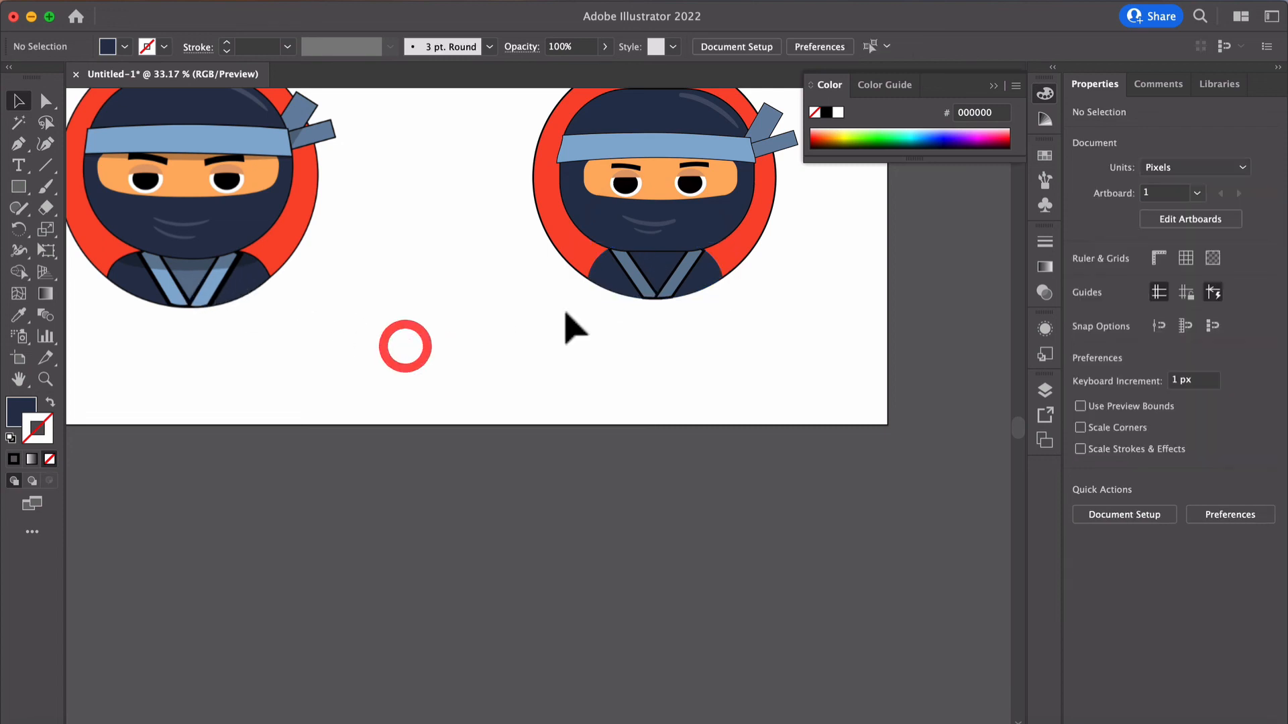
{"action": "left_click", "coordinate": [653, 264]}
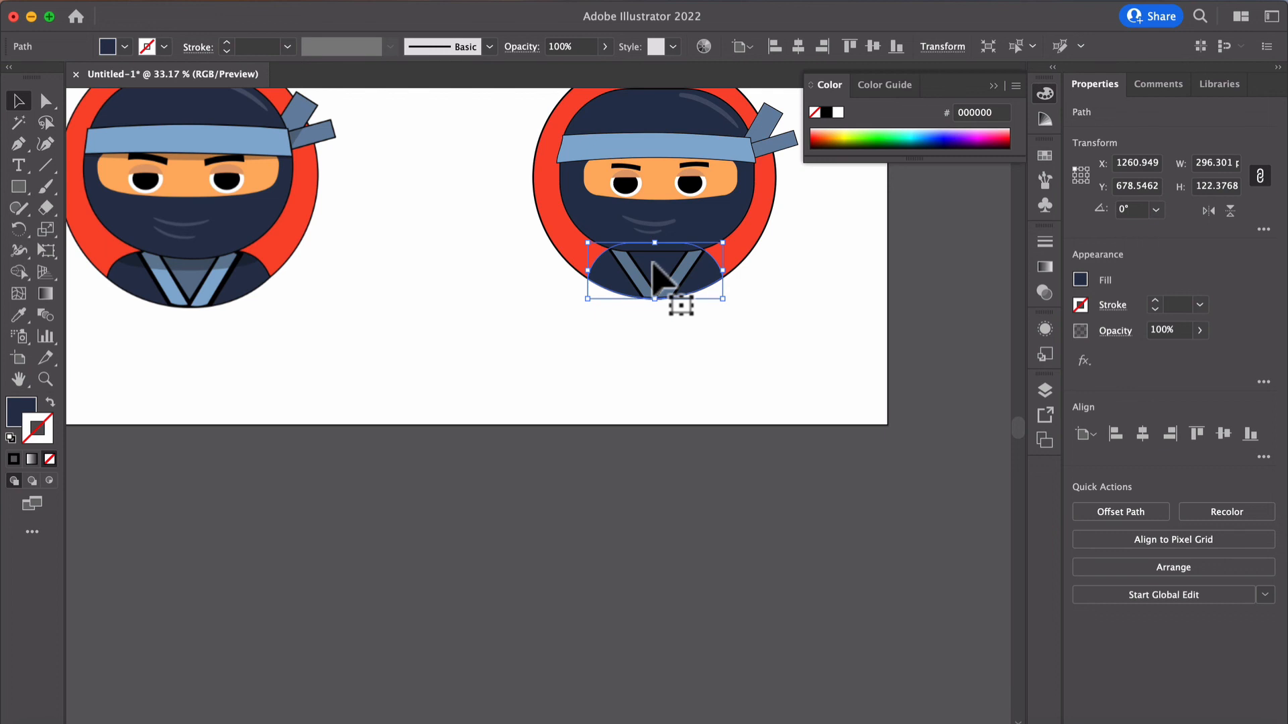
{"action": "left_click", "coordinate": [630, 269]}
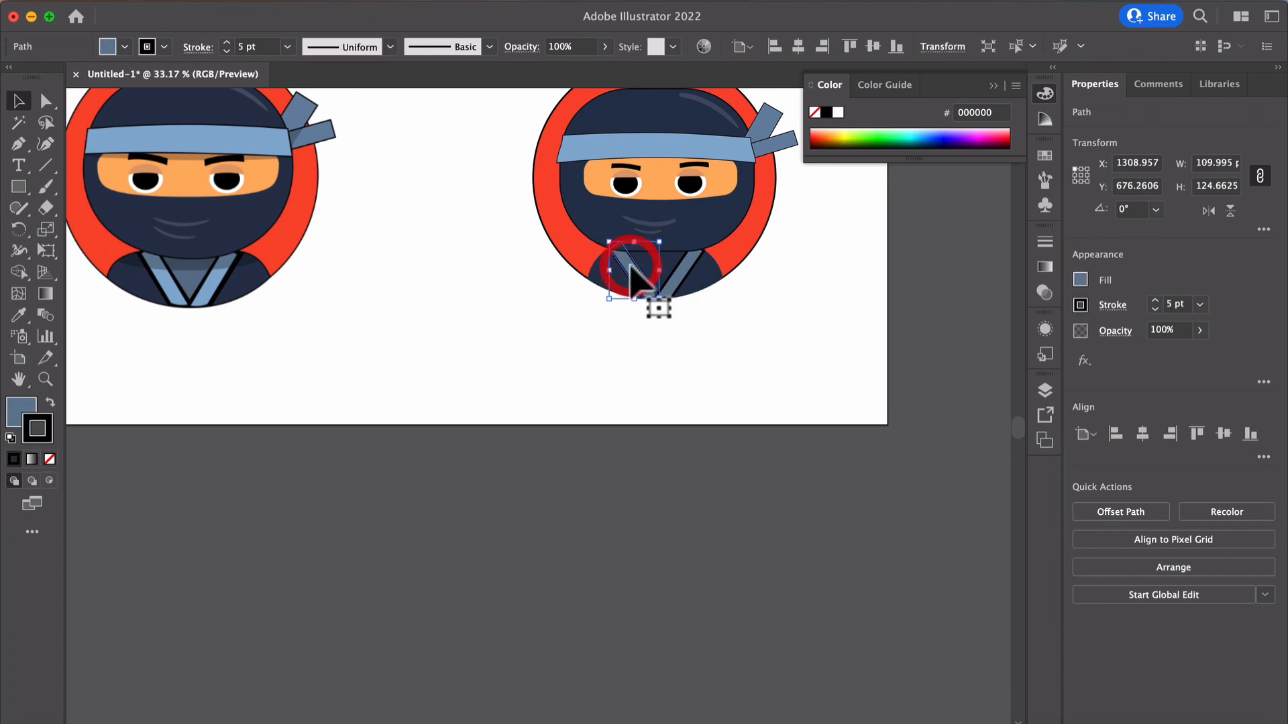
{"action": "left_click", "coordinate": [684, 278]}
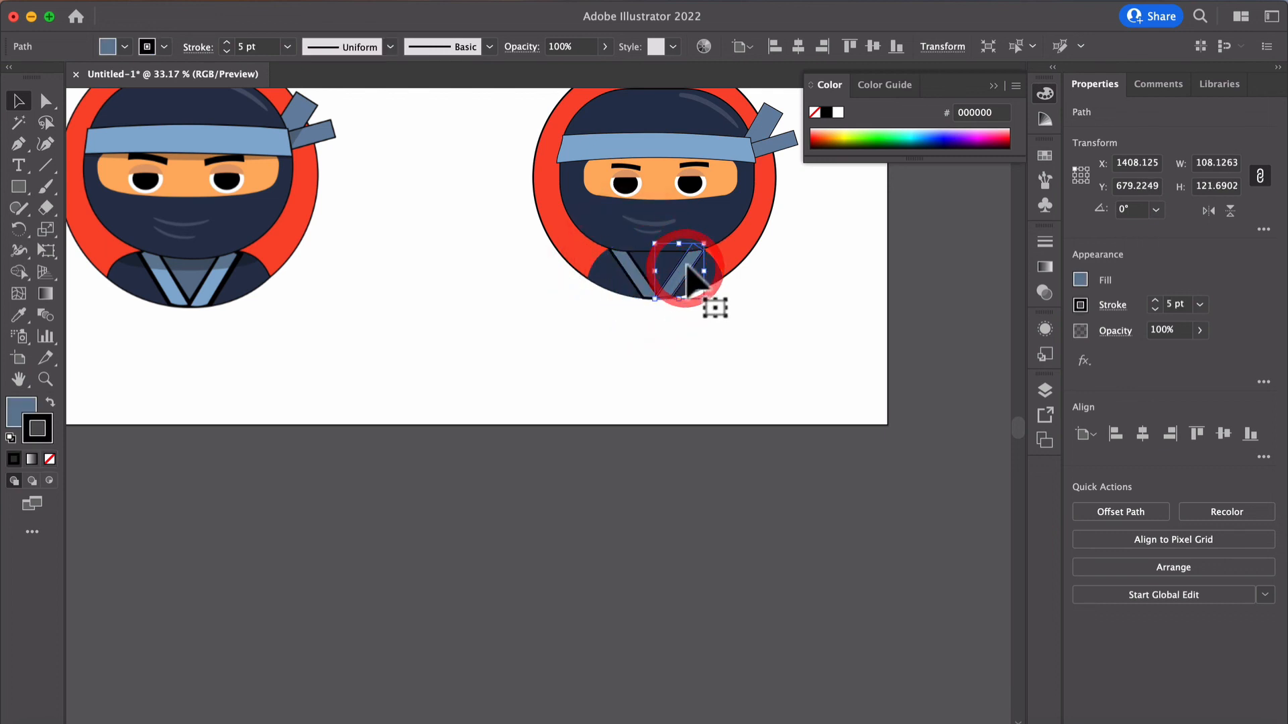
{"action": "left_click", "coordinate": [607, 272]}
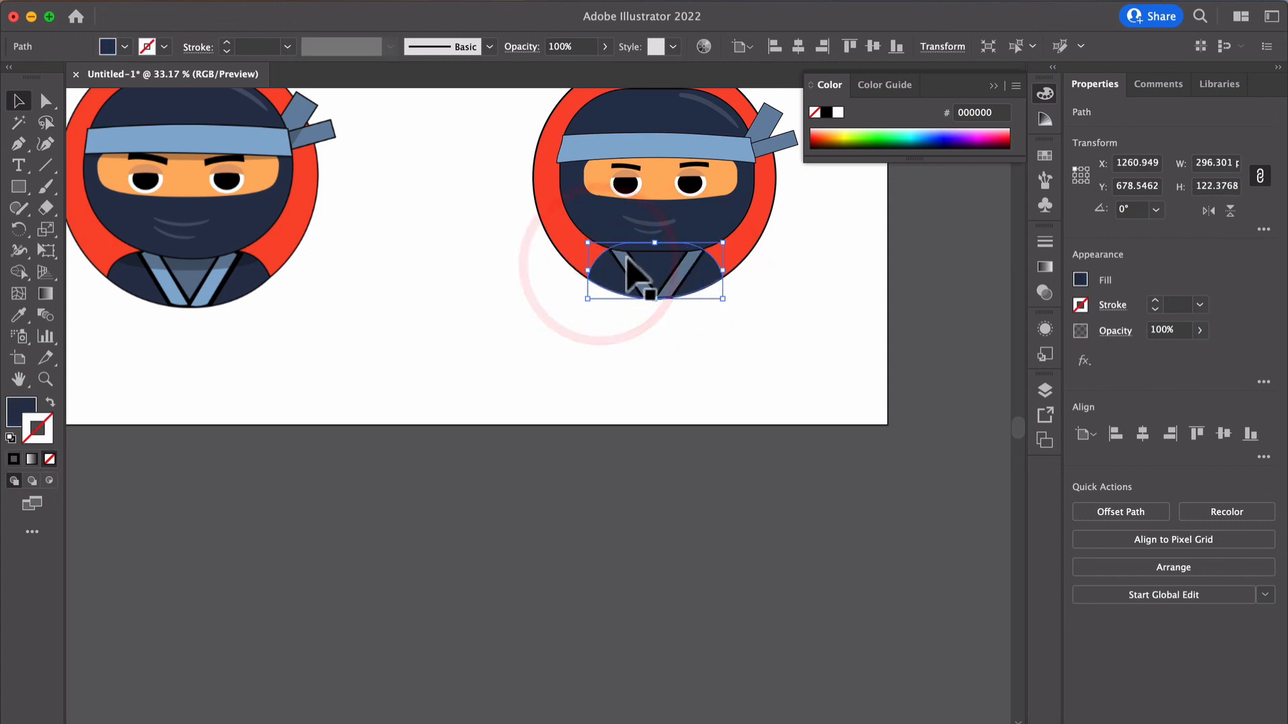
{"action": "left_click", "coordinate": [578, 344]}
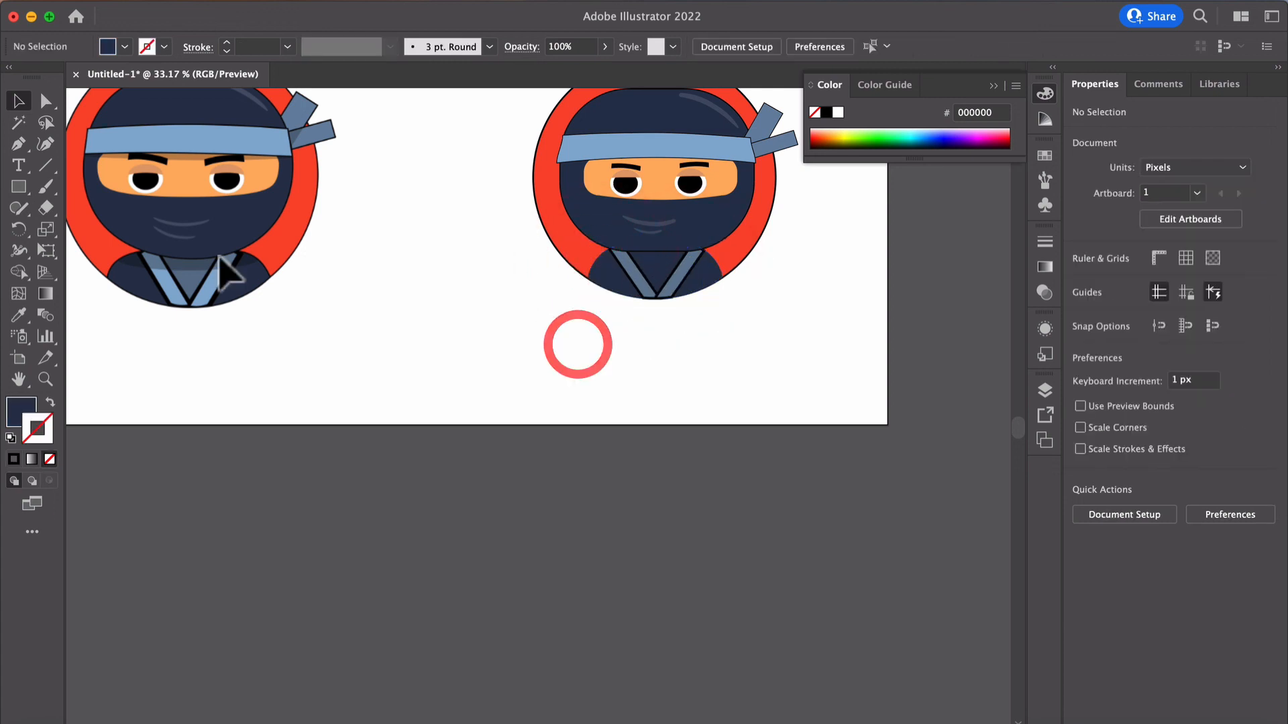
Step: Draw a navy rectangle about 157 by 118 px over the opening between the two collar strips
{"action": "left_click", "coordinate": [19, 187]}
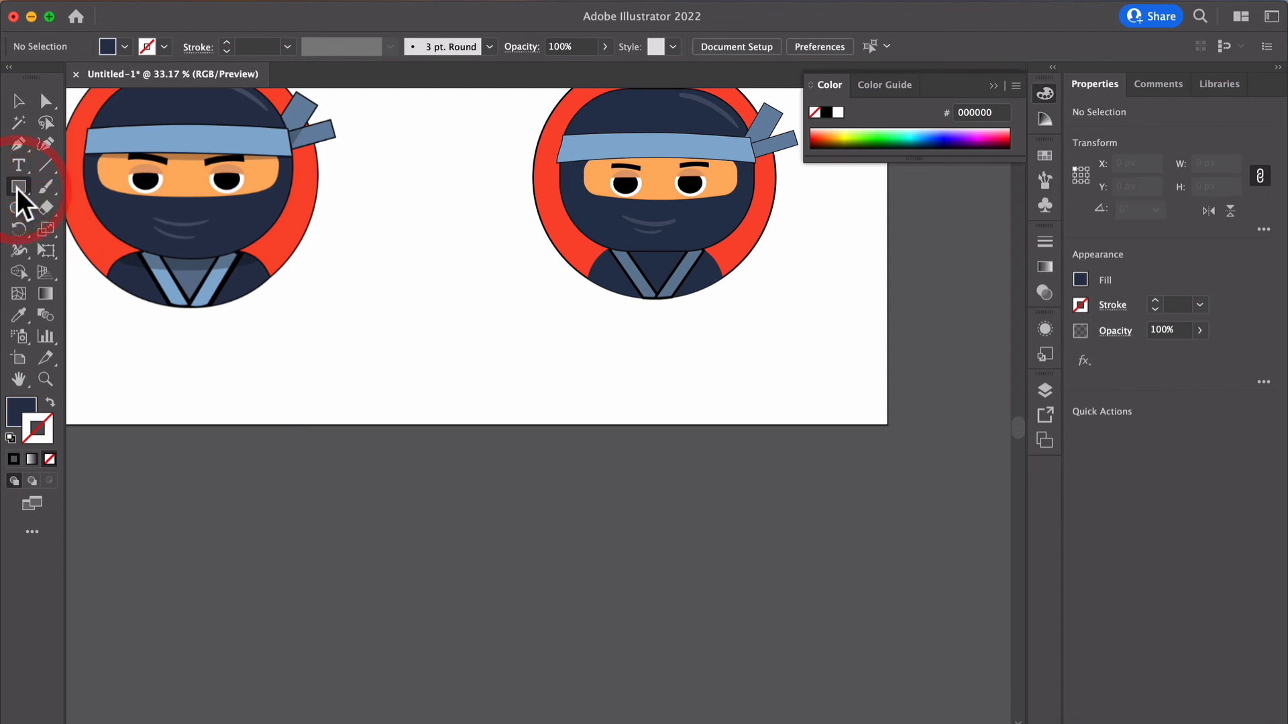
{"action": "left_click_drag", "start_coordinate": [623, 247], "coordinate": [694, 300]}
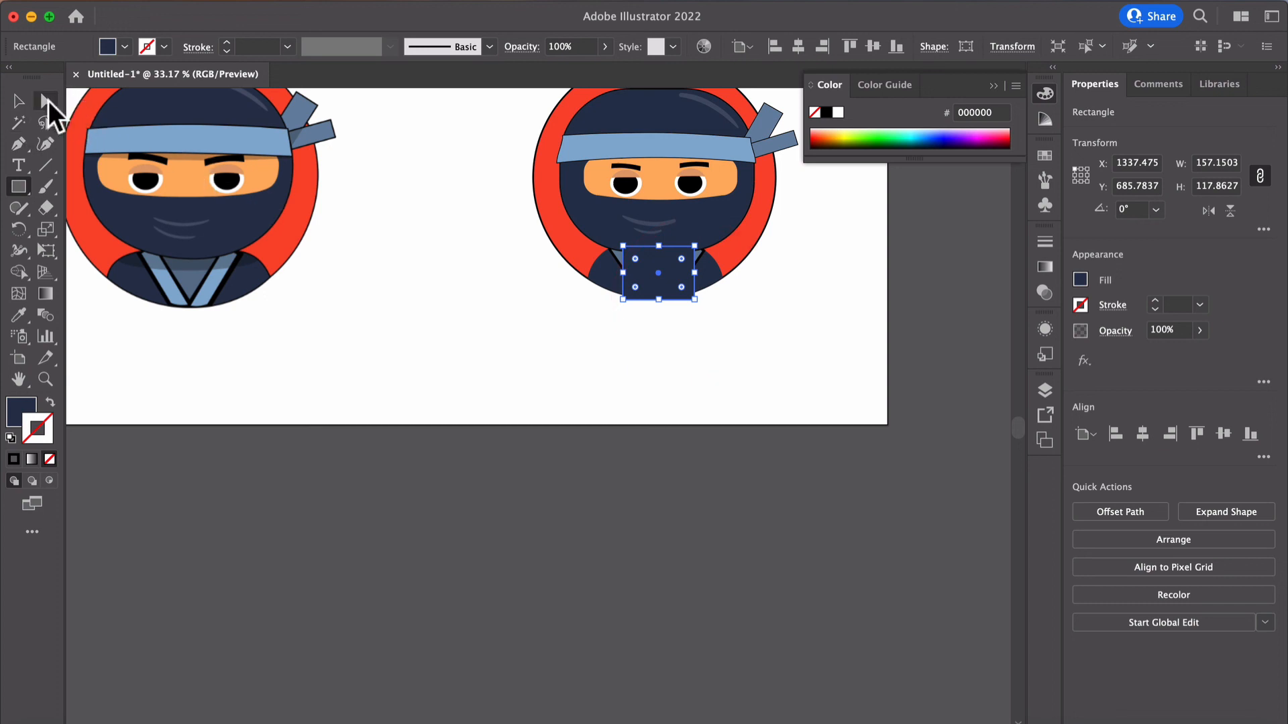
Step: Move the rectangle's two lower corners inward to the collar's V point and send the shape behind the collar strips
{"action": "left_click", "coordinate": [47, 101]}
{"action": "left_click", "coordinate": [623, 299]}
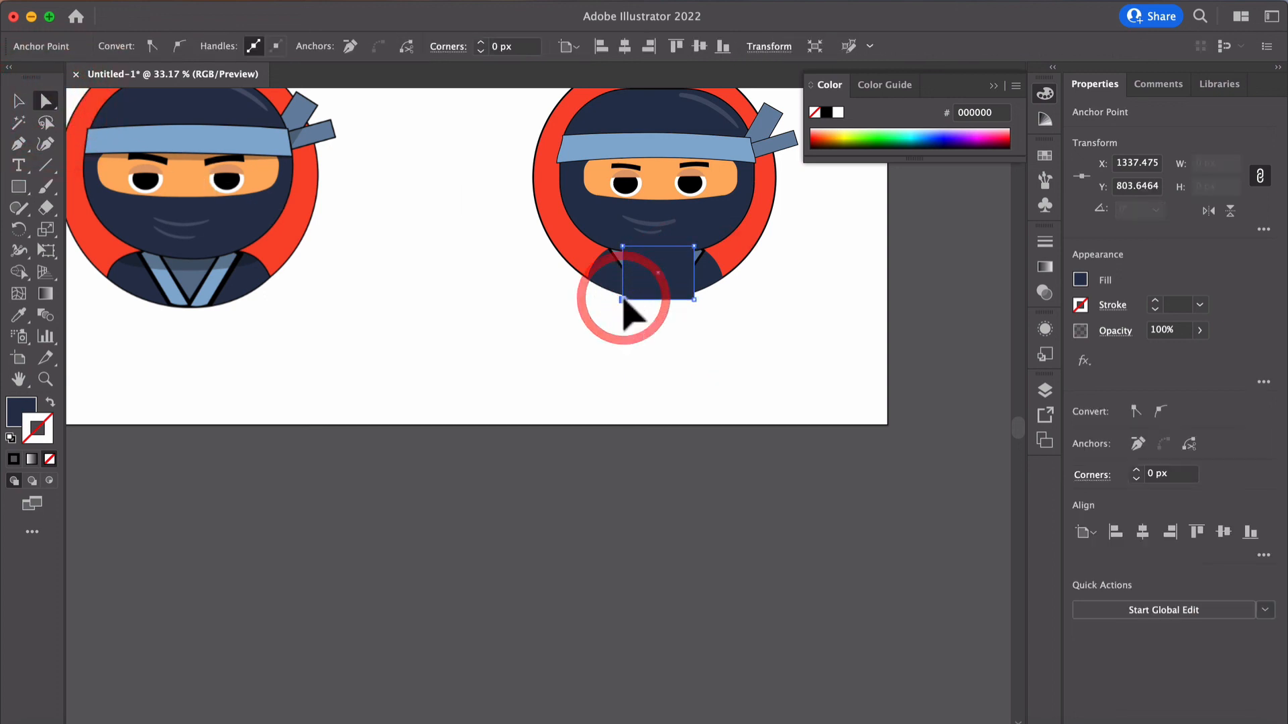
{"action": "left_click_drag", "start_coordinate": [623, 299], "coordinate": [649, 297]}
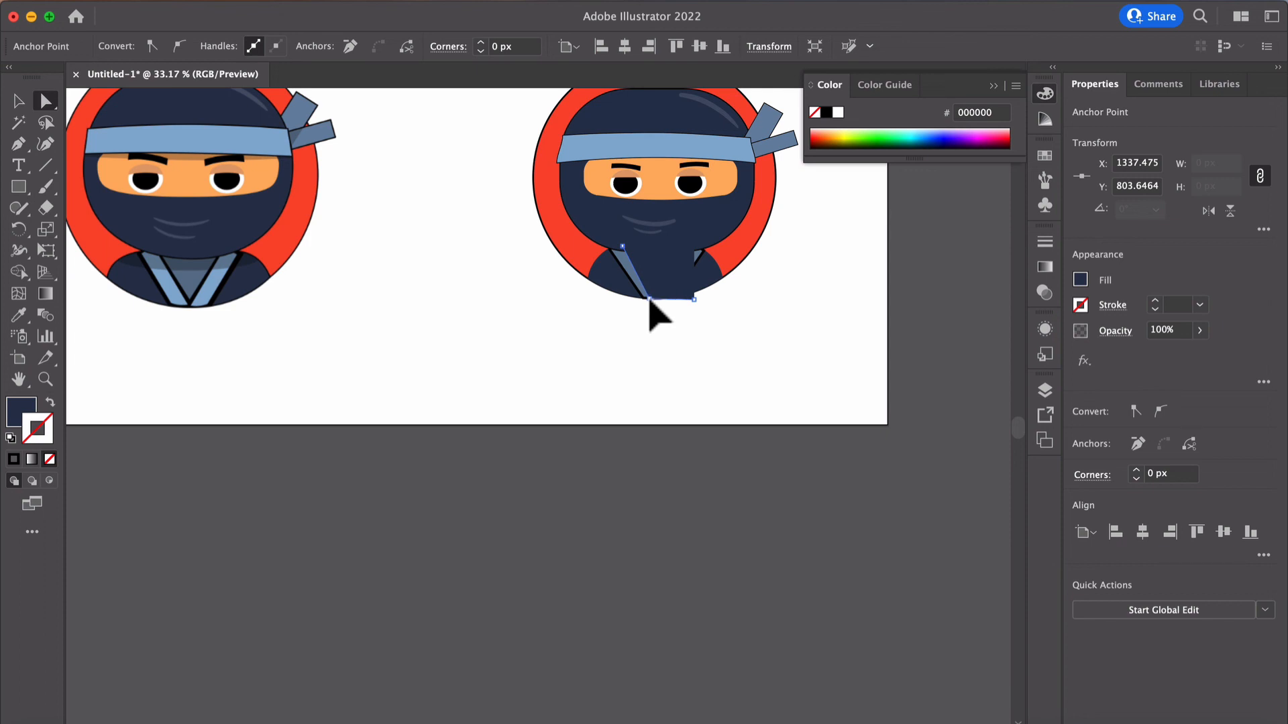
{"action": "left_click", "coordinate": [694, 300]}
{"action": "left_click_drag", "start_coordinate": [694, 299], "coordinate": [664, 299]}
{"action": "left_click", "coordinate": [662, 297]}
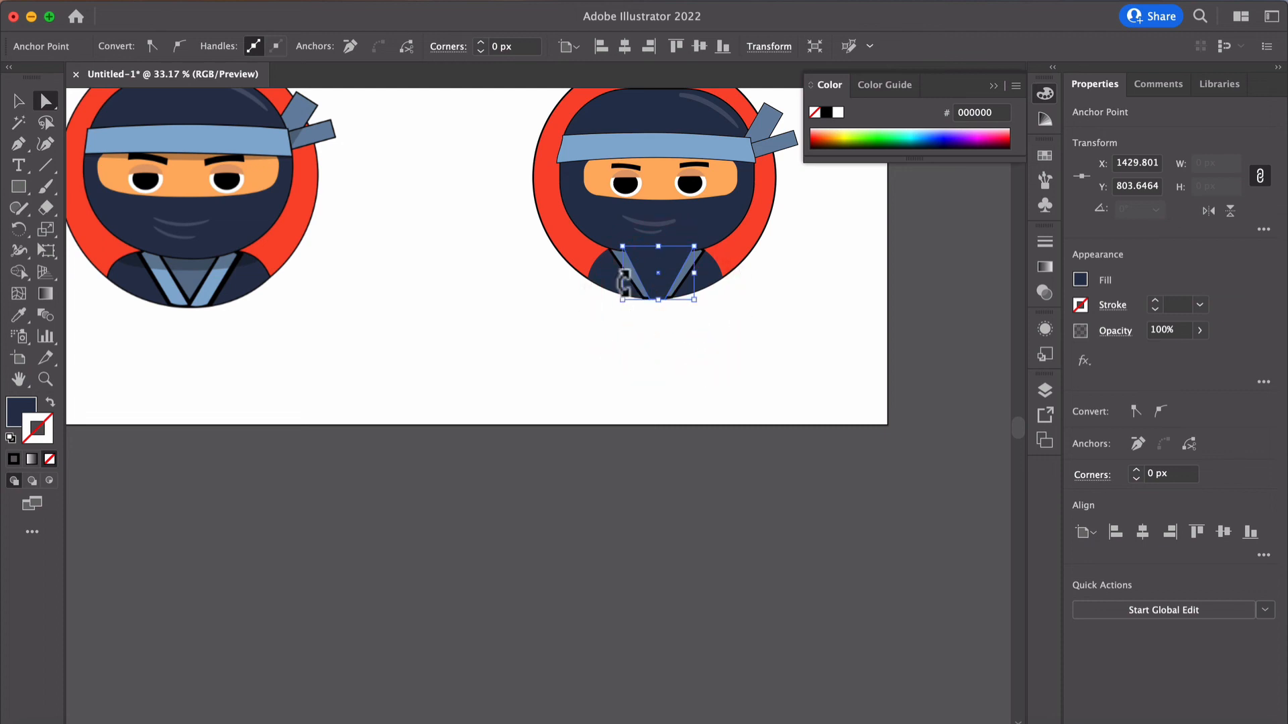
{"action": "key", "text": "super+bracketleft"}
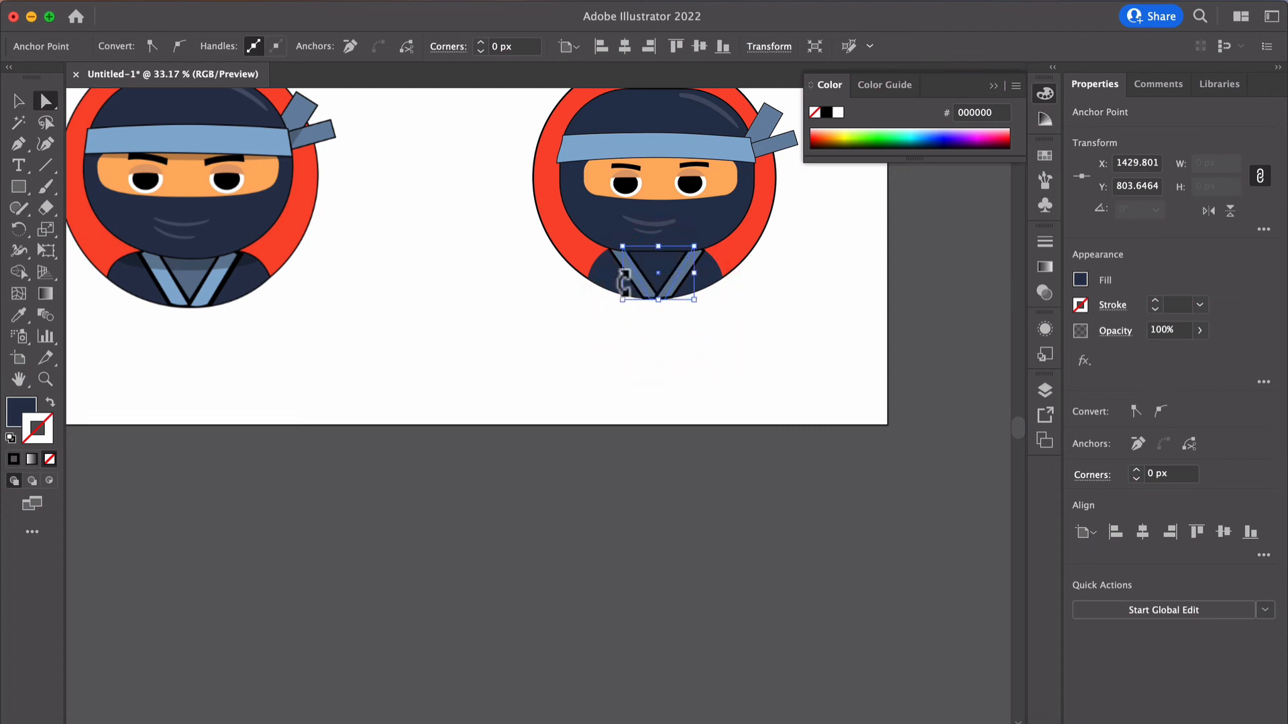
{"action": "left_click", "coordinate": [626, 275]}
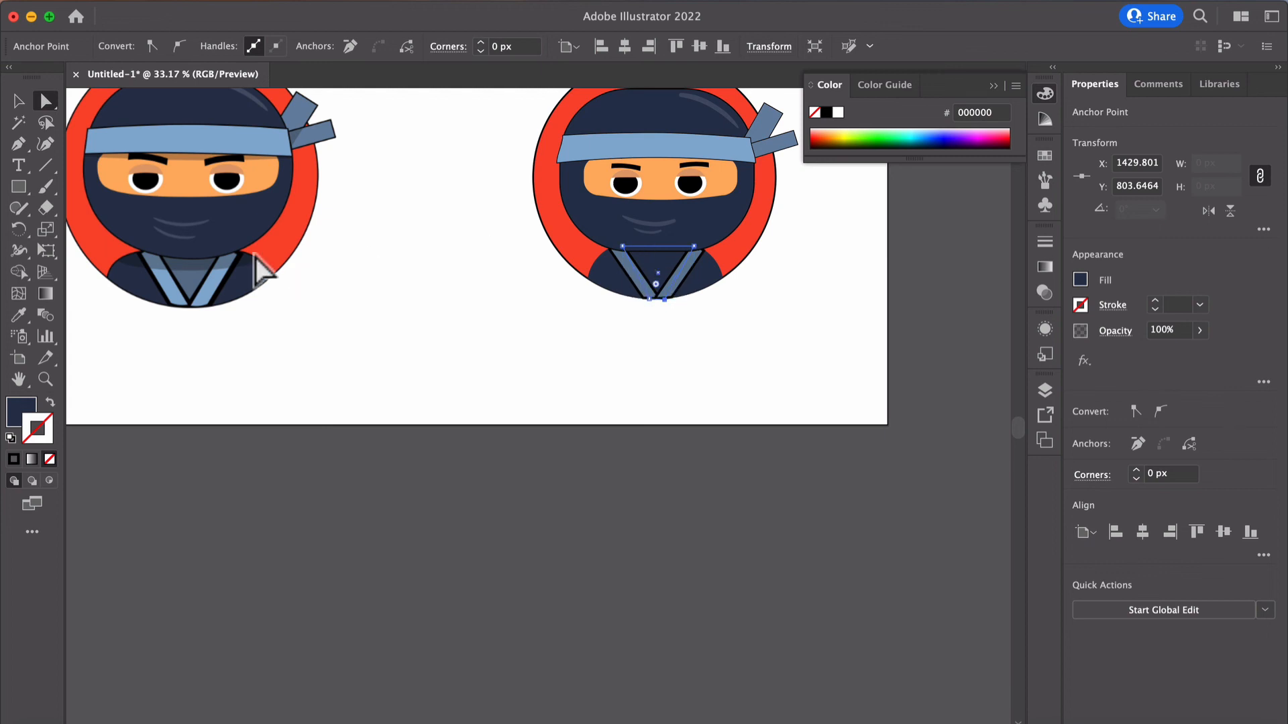
Step: Recolor the neck piece between the collar strips with the muted blue sampled from the reference ninja's inner collar
{"action": "left_click", "coordinate": [19, 315]}
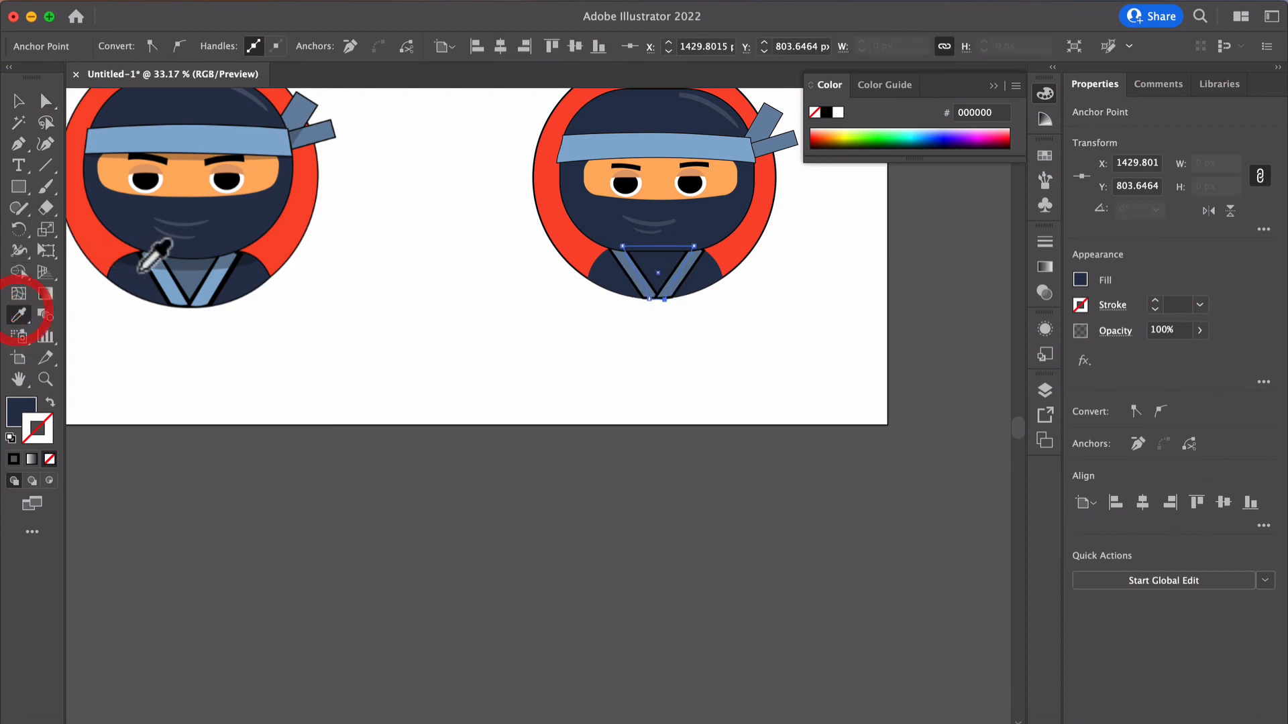
{"action": "left_click", "coordinate": [201, 270]}
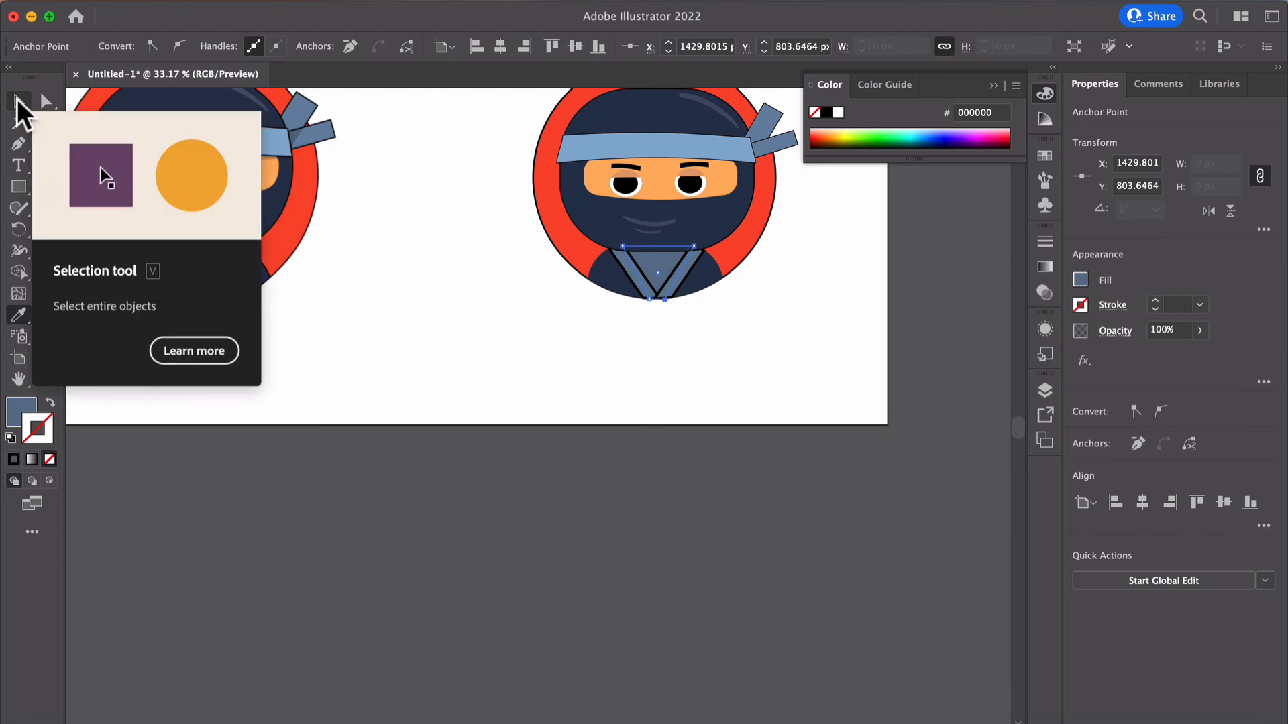
{"action": "left_click", "coordinate": [18, 102]}
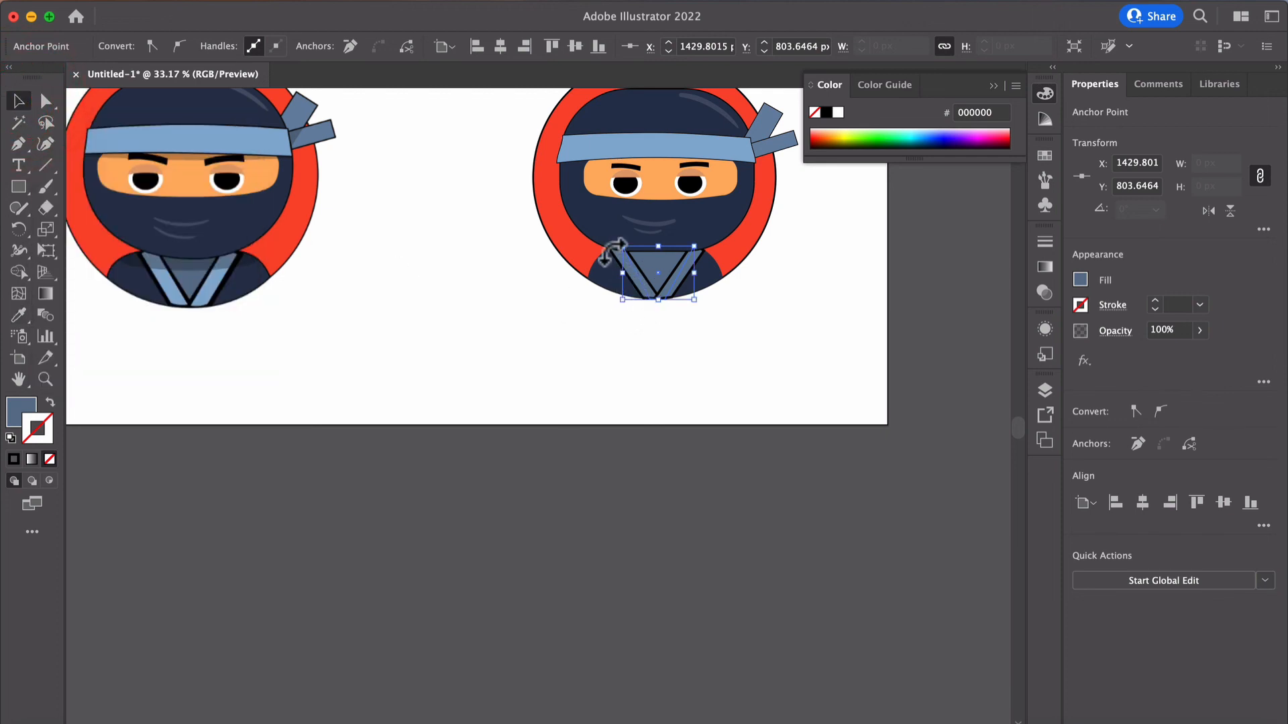
Step: Recolor both collar strips with the light blue sampled from the reference ninja's collar
{"action": "left_click", "coordinate": [589, 268]}
{"action": "left_click", "coordinate": [625, 258]}
{"action": "left_click", "coordinate": [625, 258]}
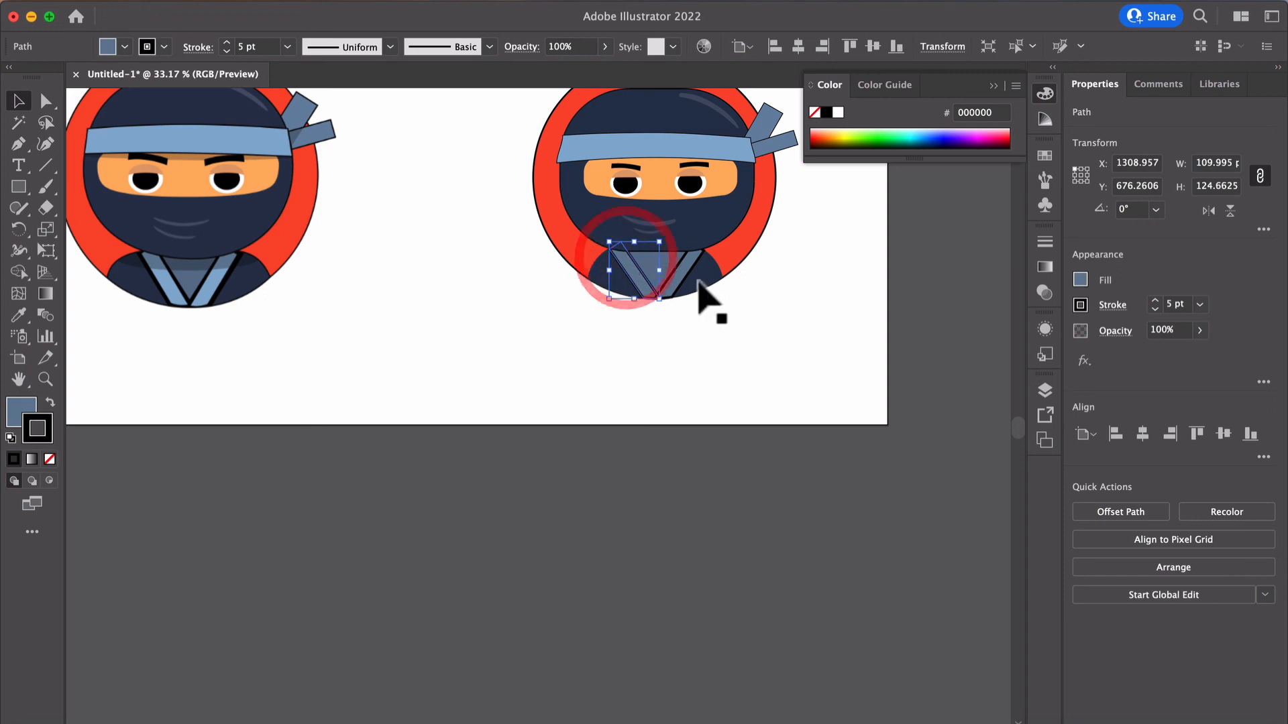
{"action": "left_click", "coordinate": [687, 268], "text": "shift"}
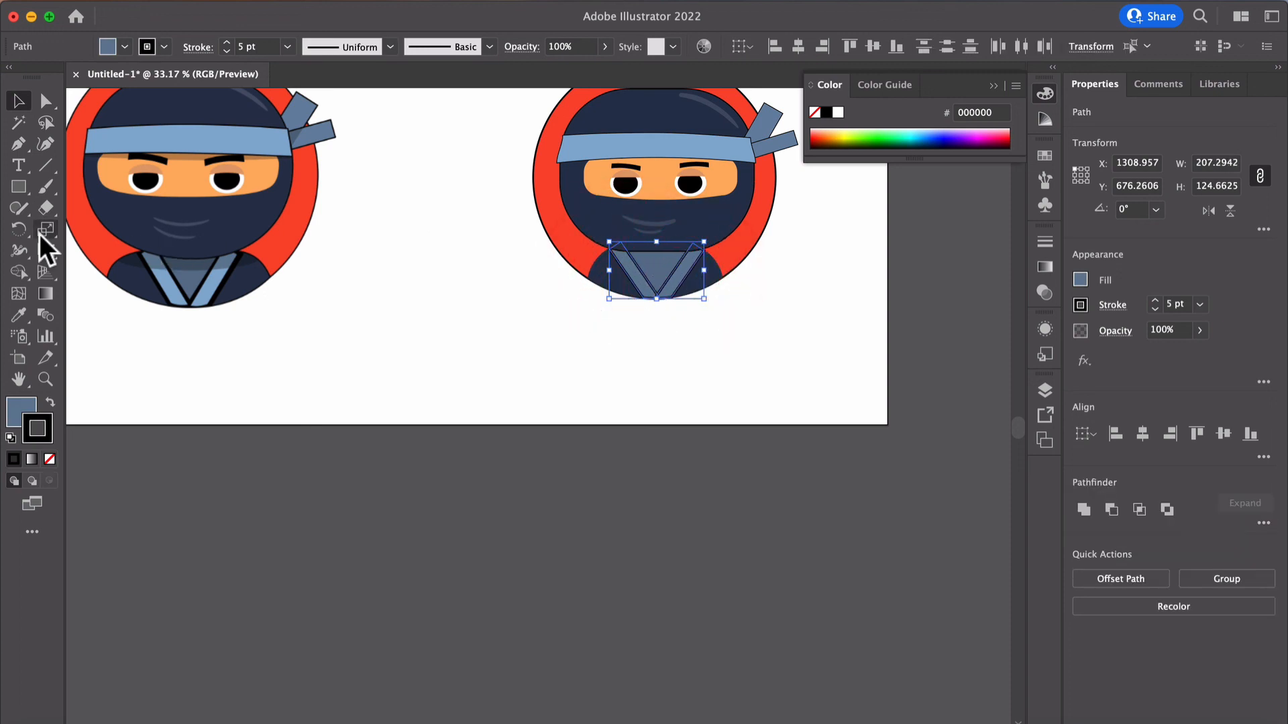
{"action": "left_click", "coordinate": [19, 316]}
{"action": "left_click", "coordinate": [164, 285]}
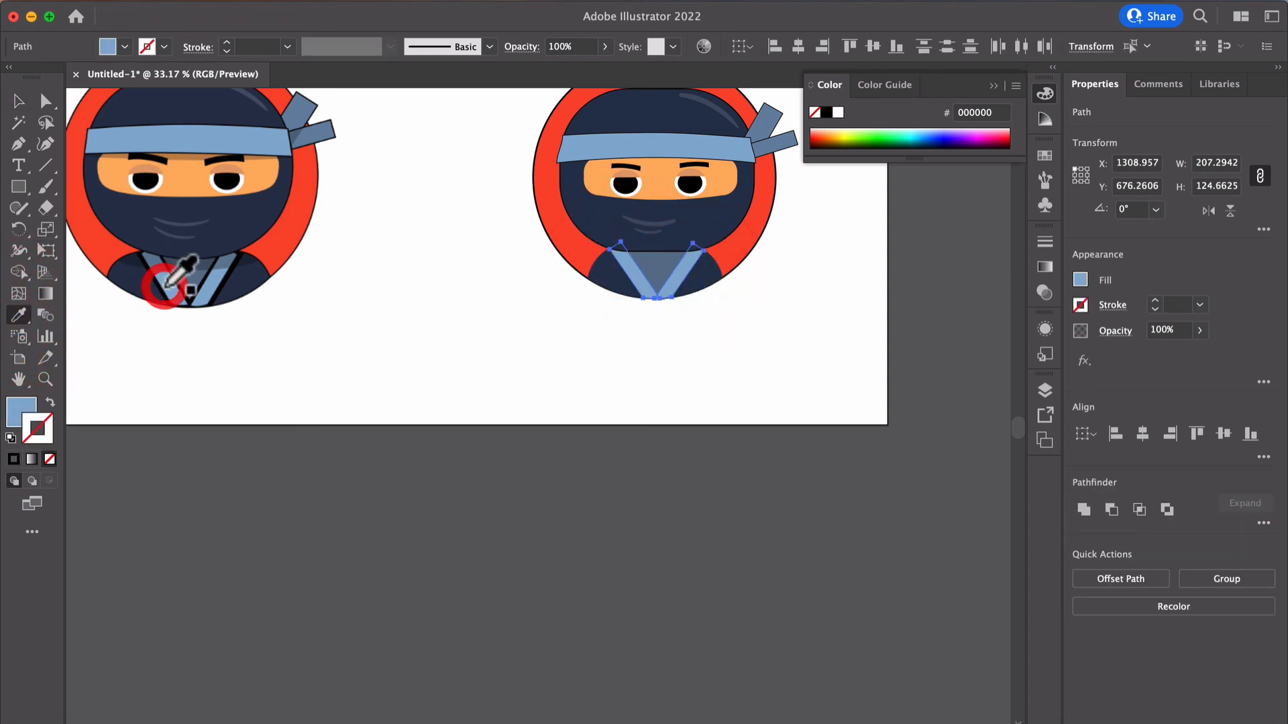
{"action": "left_click", "coordinate": [18, 101]}
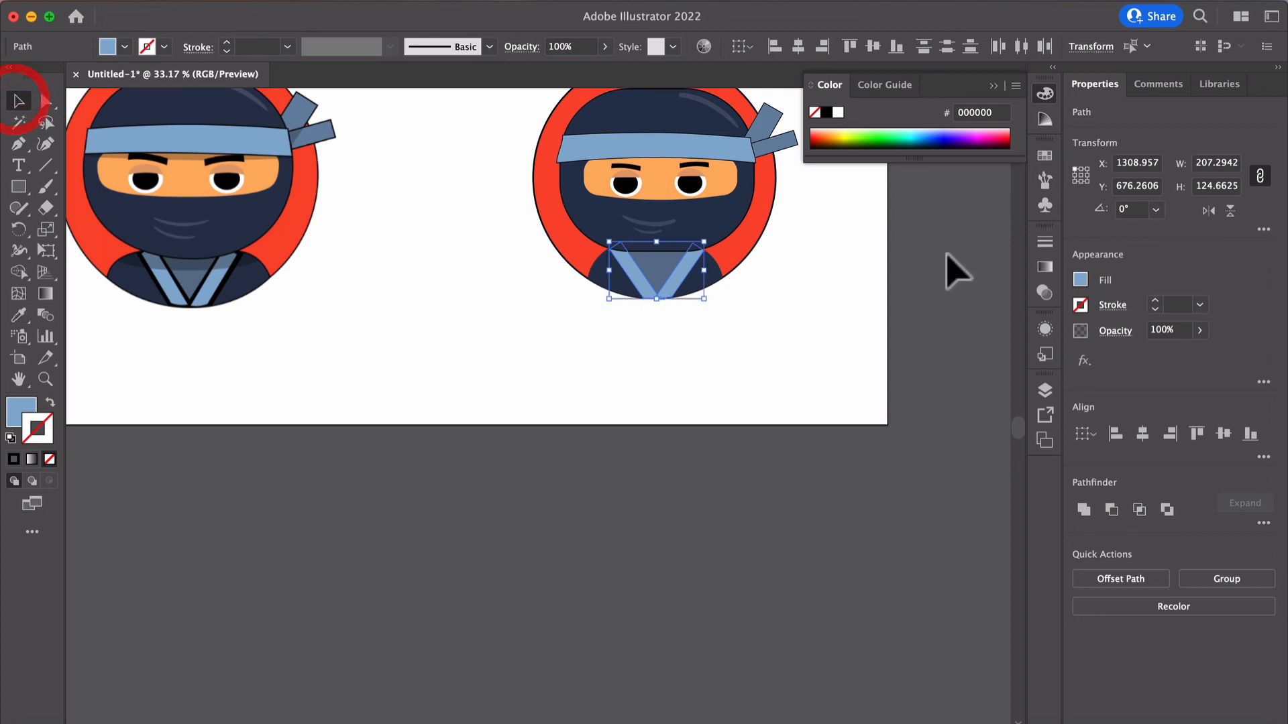
Step: Give both collar strips a 5 pt black stroke and deselect them
{"action": "left_click", "coordinate": [1151, 297]}
{"action": "left_click", "coordinate": [1151, 298]}
{"action": "left_click", "coordinate": [1152, 298]}
{"action": "left_click", "coordinate": [1152, 297]}
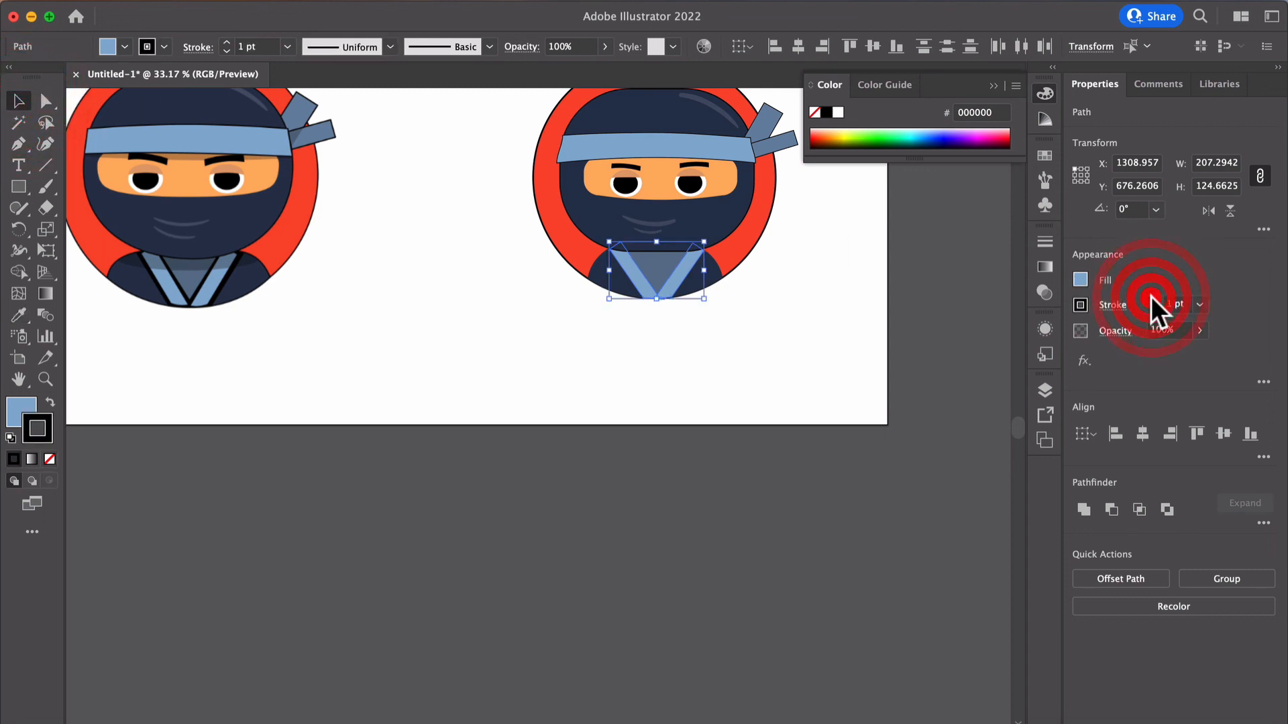
{"action": "left_click", "coordinate": [1152, 298]}
{"action": "left_click", "coordinate": [1152, 298]}
{"action": "left_click", "coordinate": [1152, 298]}
{"action": "left_click", "coordinate": [1152, 298]}
{"action": "left_click", "coordinate": [627, 310]}
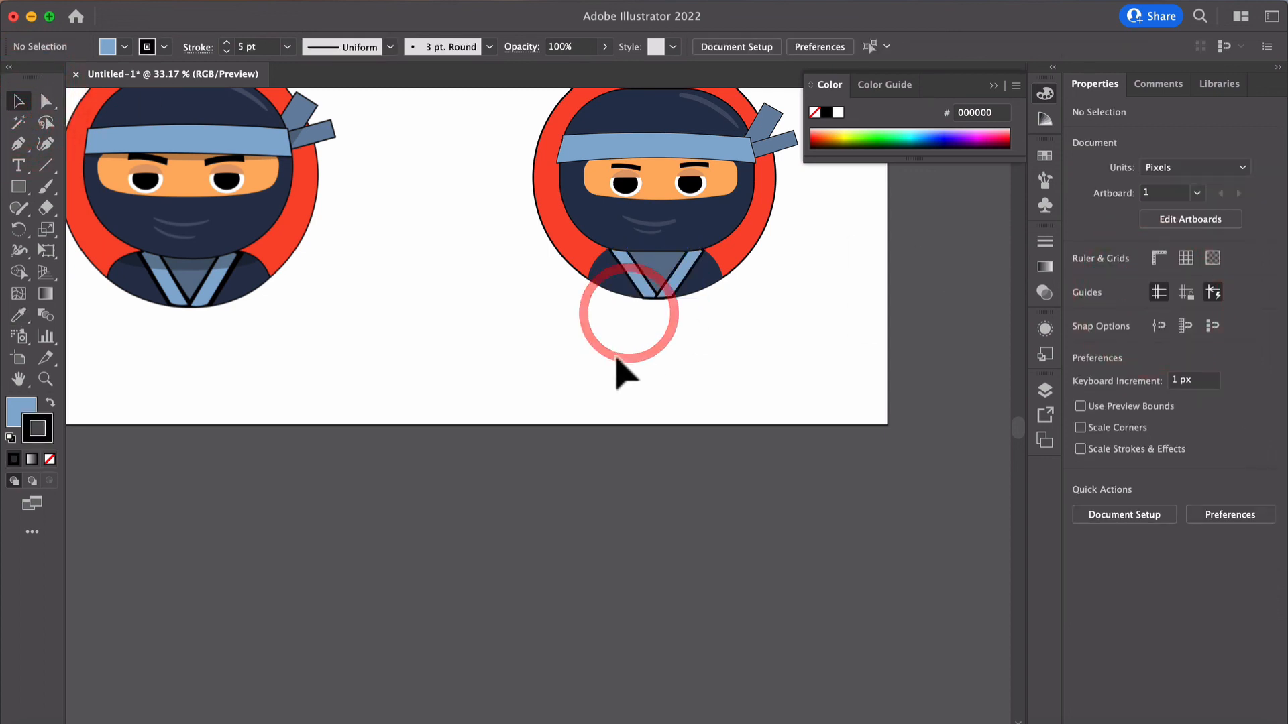
Step: Compare the recreated ninja badge with the reference image, checking the collar, headband, face and outline
{"action": "scroll", "coordinate": [620, 369], "scroll_direction": "up", "scroll_amount": 3}
{"action": "scroll", "coordinate": [617, 360], "scroll_direction": "up", "scroll_amount": 1}
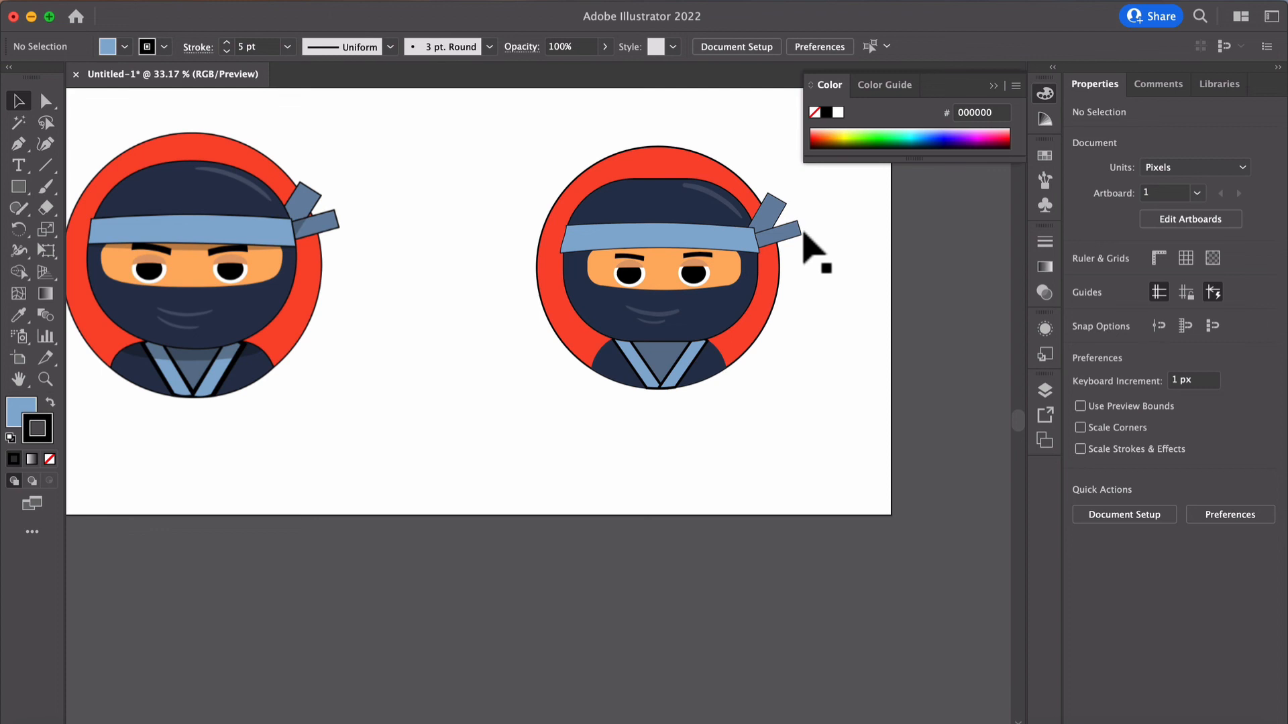
{"action": "scroll", "coordinate": [604, 342], "scroll_direction": "down", "scroll_amount": 1}
{"action": "scroll", "coordinate": [604, 342], "scroll_direction": "left", "scroll_amount": 1}
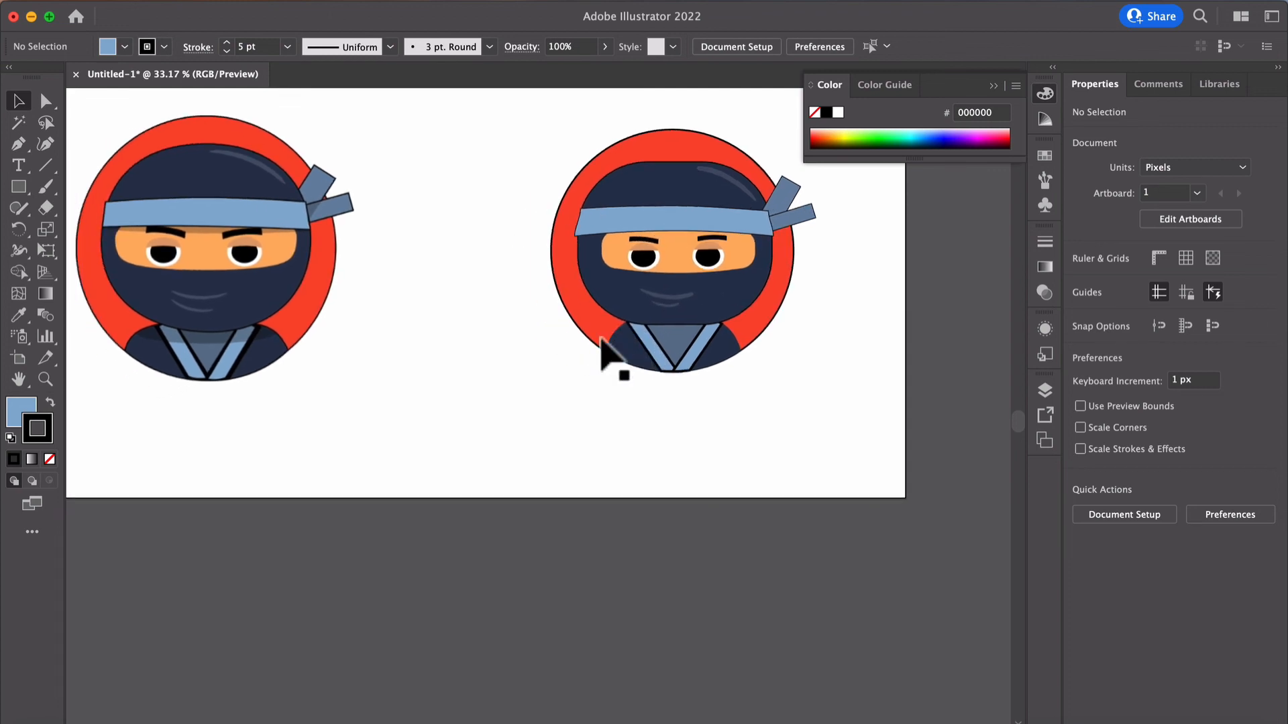
{"action": "scroll", "coordinate": [601, 341], "scroll_direction": "up", "scroll_amount": 1}
{"action": "scroll", "coordinate": [602, 341], "scroll_direction": "right", "scroll_amount": 1}
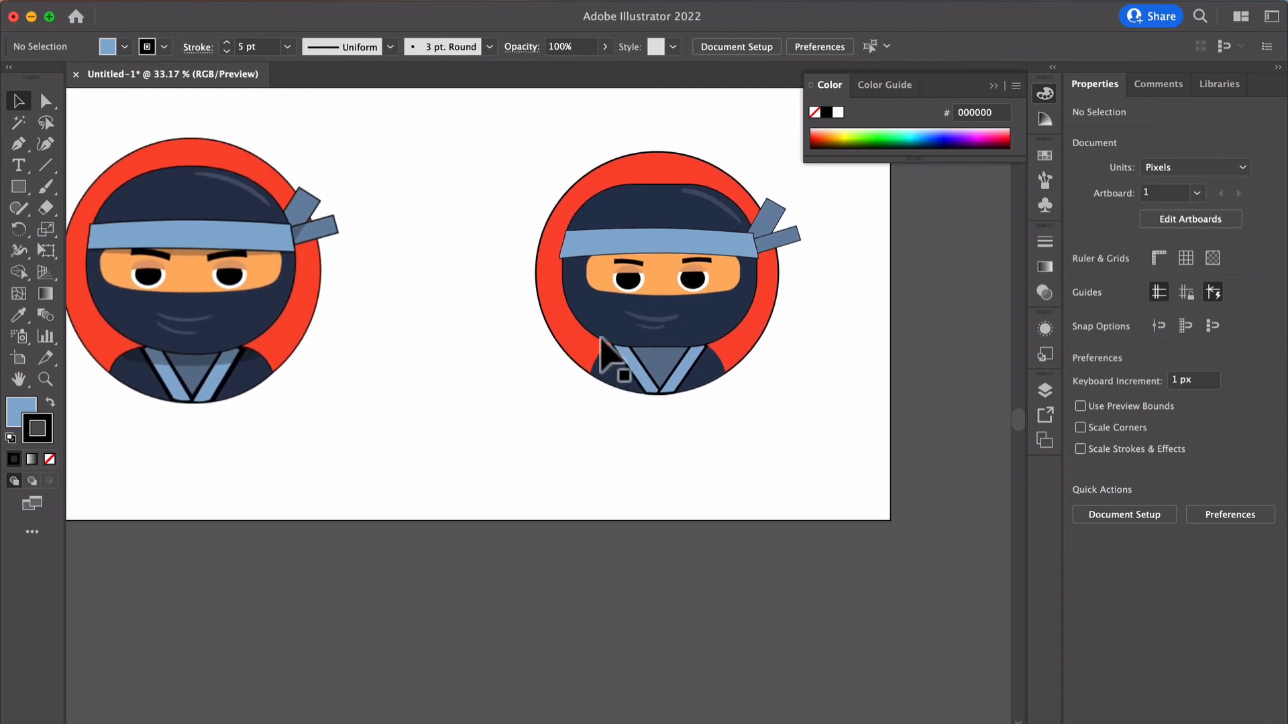
{"action": "scroll", "coordinate": [446, 302], "scroll_direction": "down", "scroll_amount": 2}
{"action": "scroll", "coordinate": [446, 302], "scroll_direction": "up", "scroll_amount": 2}
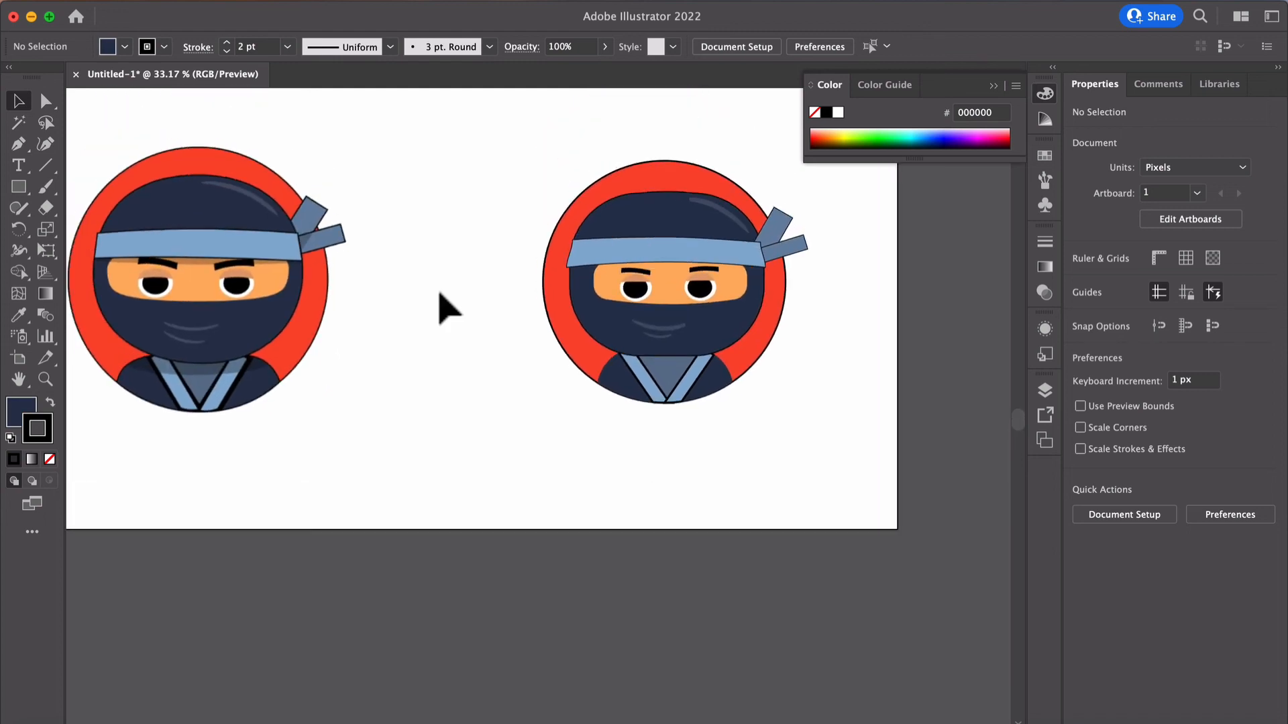
{"action": "scroll", "coordinate": [447, 309], "scroll_direction": "up", "scroll_amount": 1}
{"action": "scroll", "coordinate": [447, 308], "scroll_direction": "left", "scroll_amount": 1}
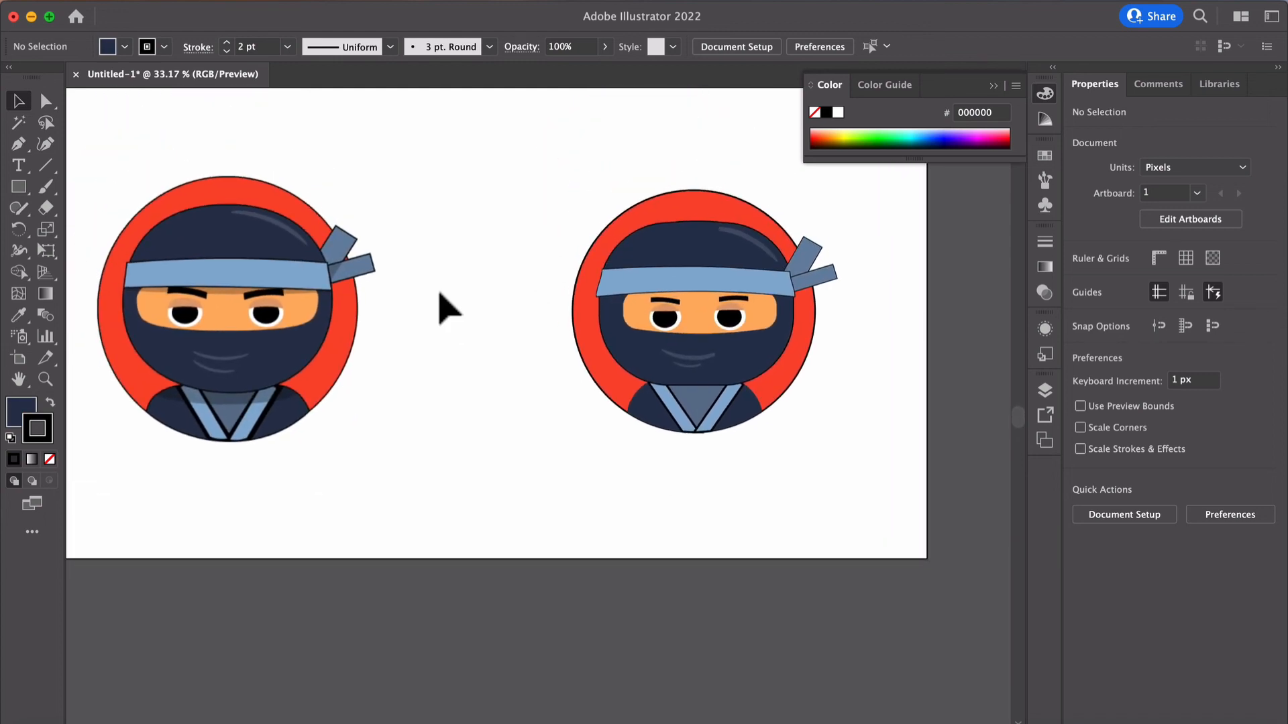
{"action": "scroll", "coordinate": [440, 293], "scroll_direction": "up", "scroll_amount": 1}
{"action": "scroll", "coordinate": [440, 293], "scroll_direction": "left", "scroll_amount": 1}
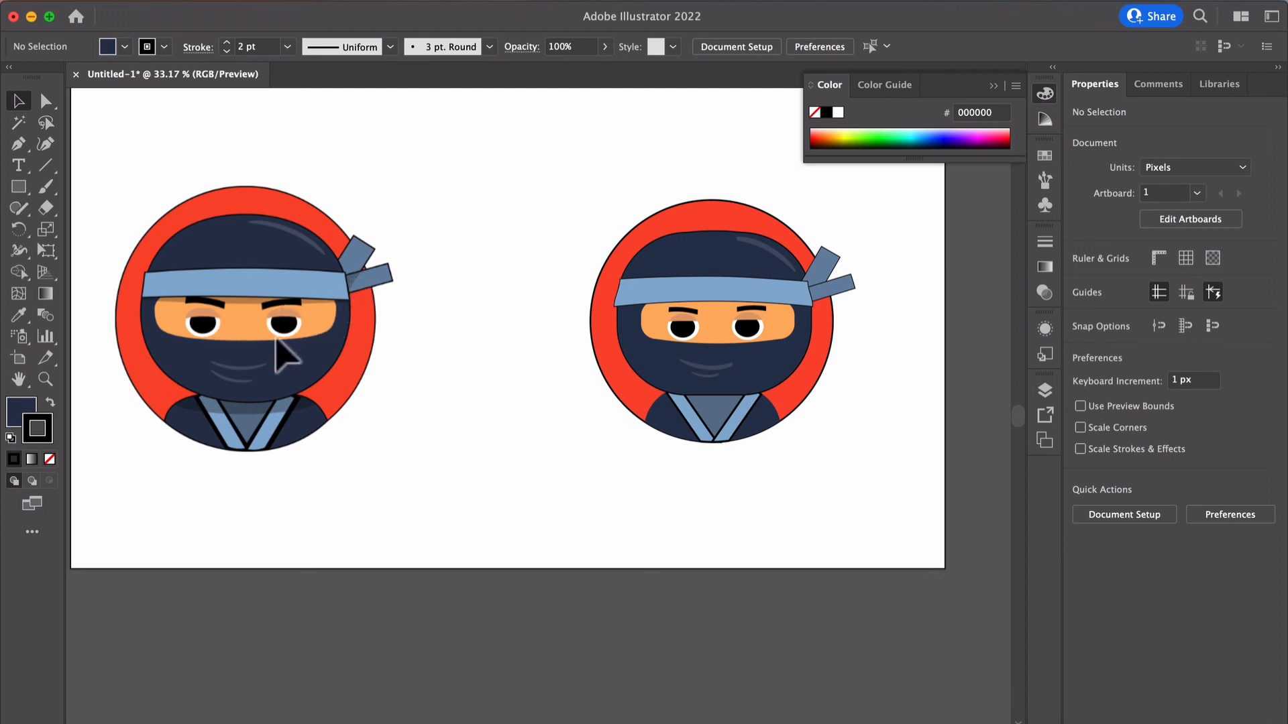
{"action": "left_click", "coordinate": [17, 102]}
{"action": "left_click", "coordinate": [273, 106]}
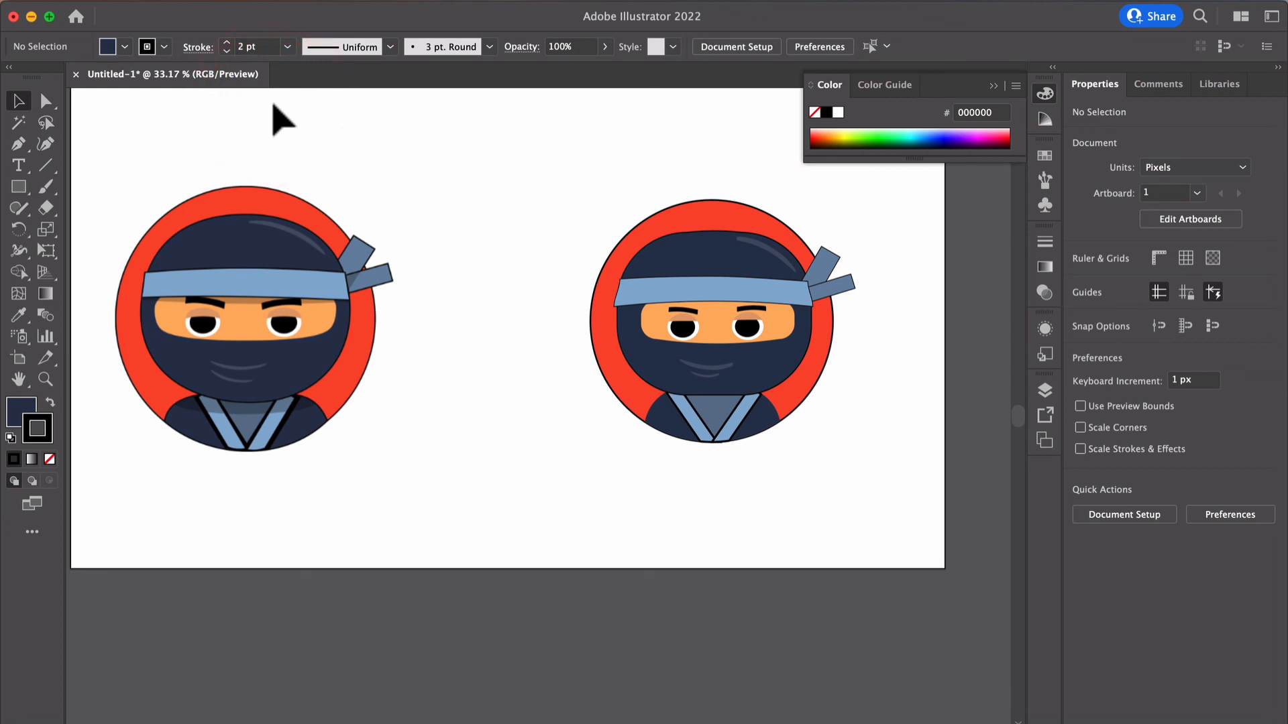